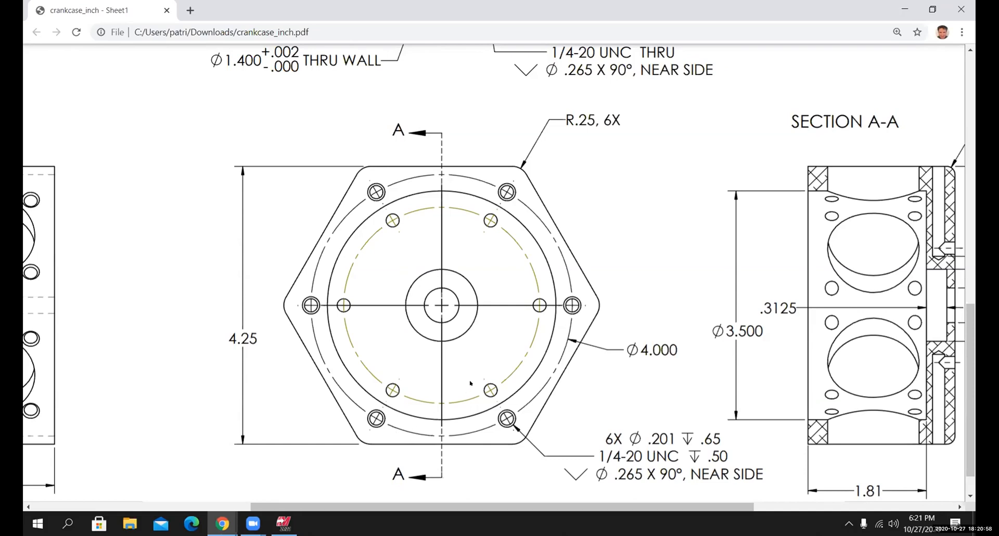
- Switch to Mastercam and draw a circle of about 3.6 in diameter centered on the origin in the Top plane
{"action": "scroll", "coordinate": [483, 354], "scroll_direction": "down", "scroll_amount": 3, "text": "ctrl"}
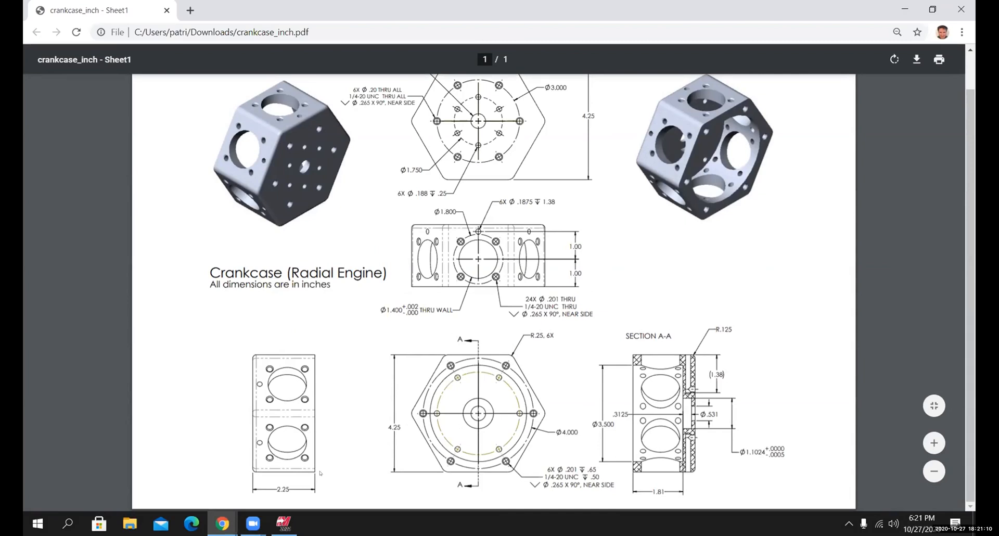
{"action": "left_click", "coordinate": [283, 523]}
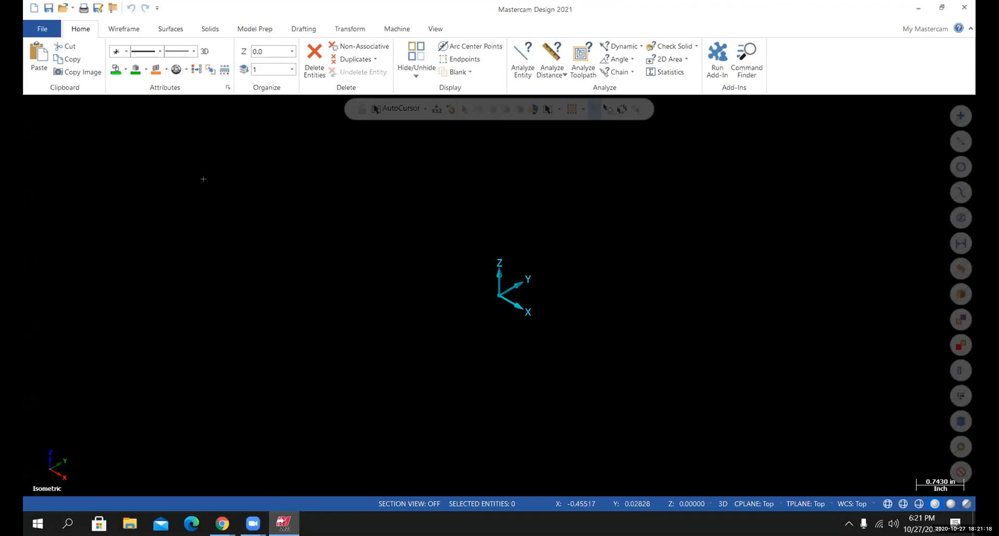
{"action": "left_click", "coordinate": [123, 29]}
{"action": "left_click", "coordinate": [217, 58]}
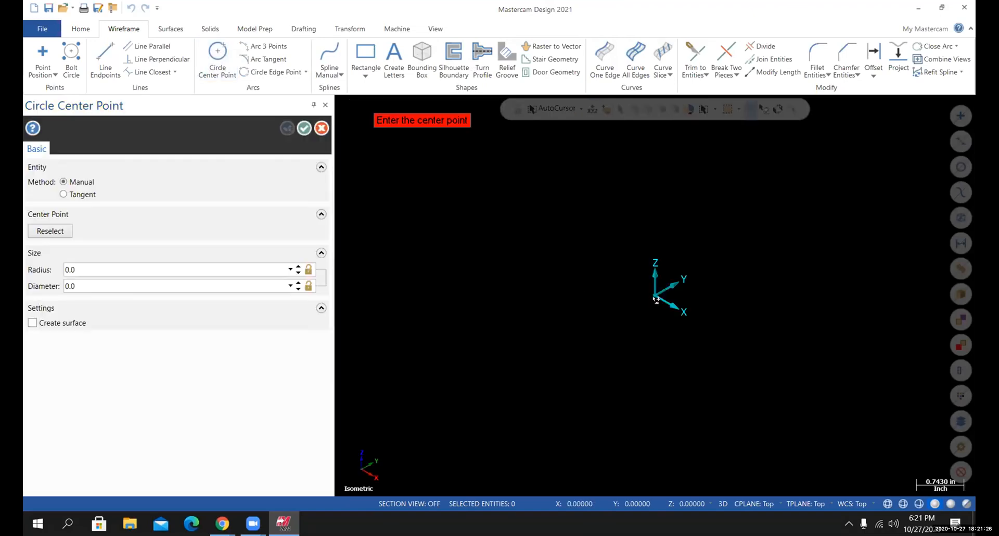
{"action": "left_click", "coordinate": [655, 297]}
{"action": "left_click", "coordinate": [548, 319]}
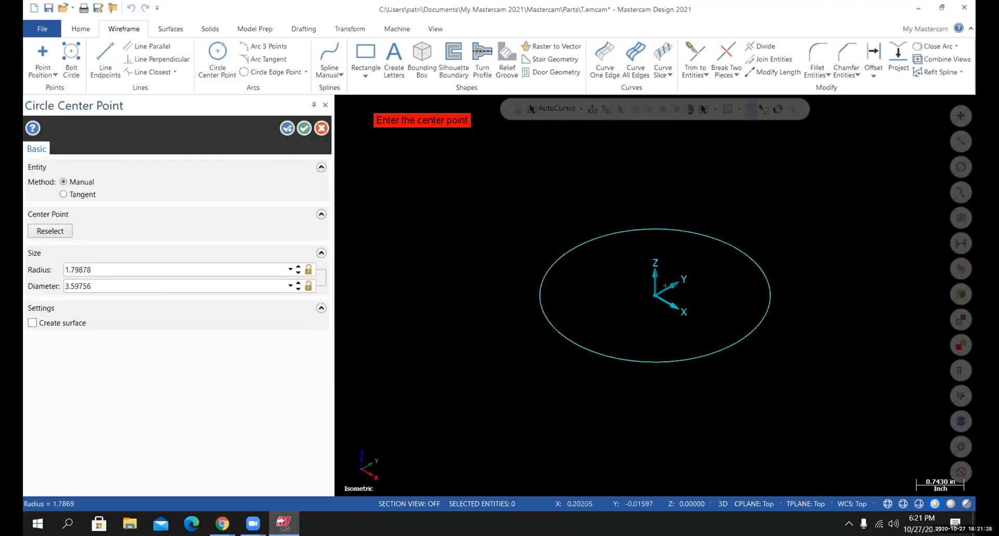
{"action": "left_click", "coordinate": [304, 128]}
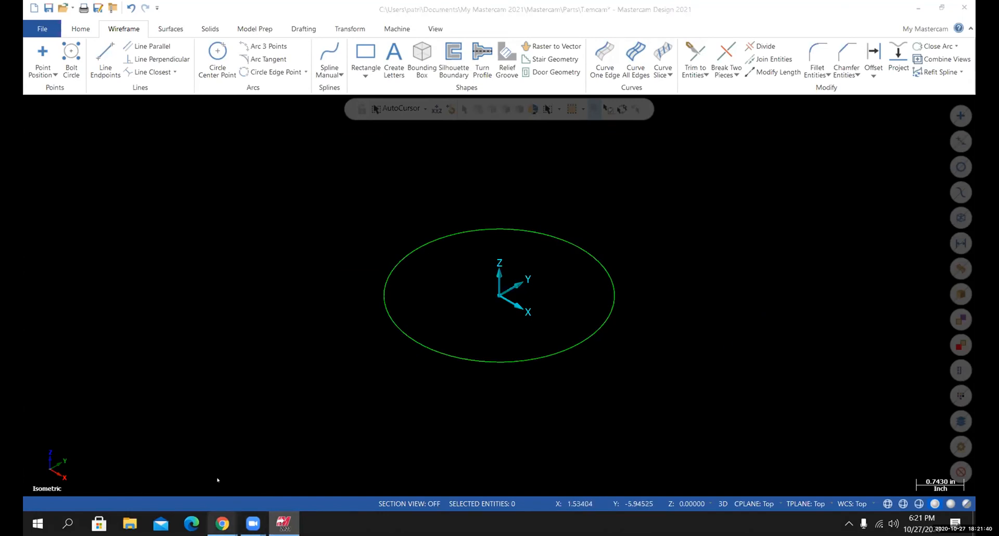
- Check the part orientation in the crankcase drawing, and set Mastercam's construction plane to Right
{"action": "mouse_move", "coordinate": [223, 523]}
{"action": "left_click", "coordinate": [145, 463]}
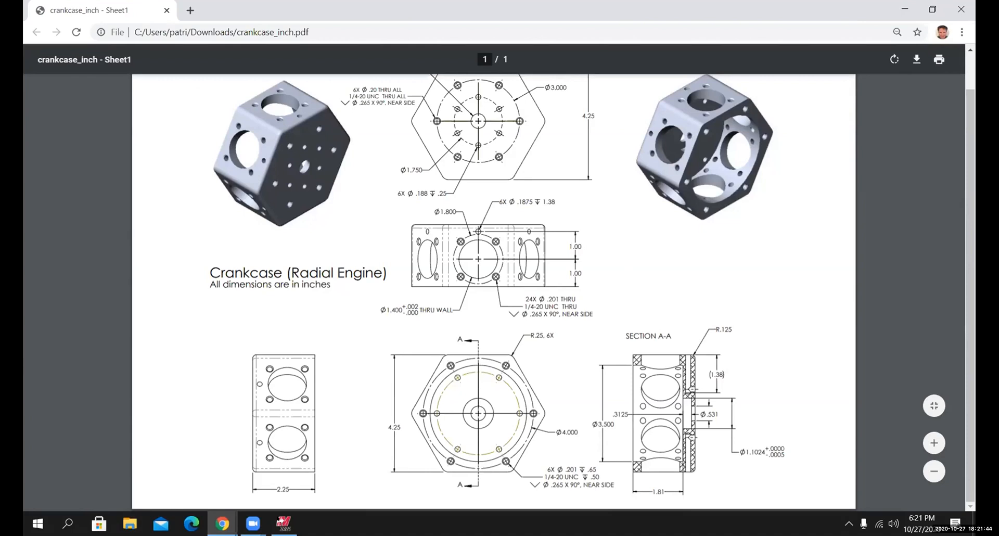
{"action": "left_click", "coordinate": [284, 523]}
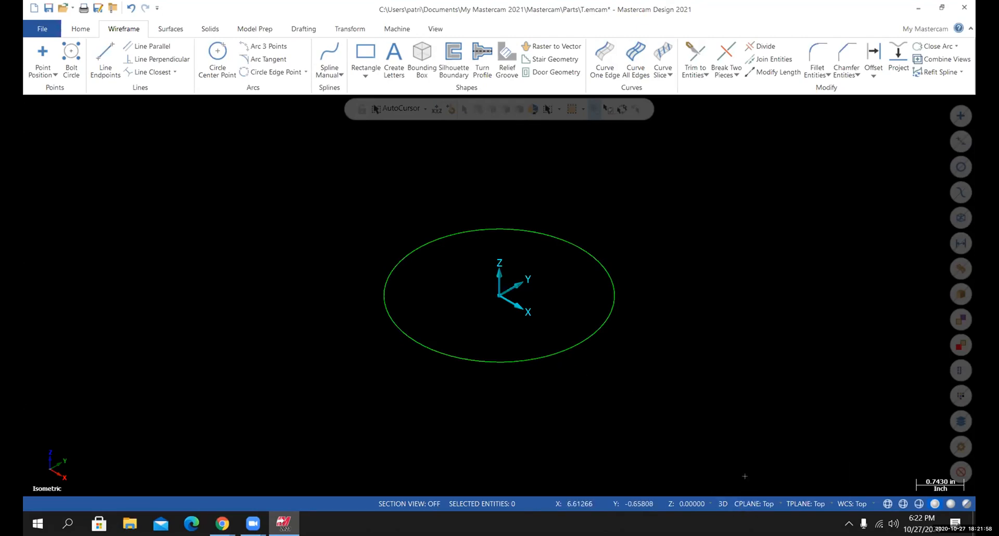
{"action": "left_click", "coordinate": [747, 503]}
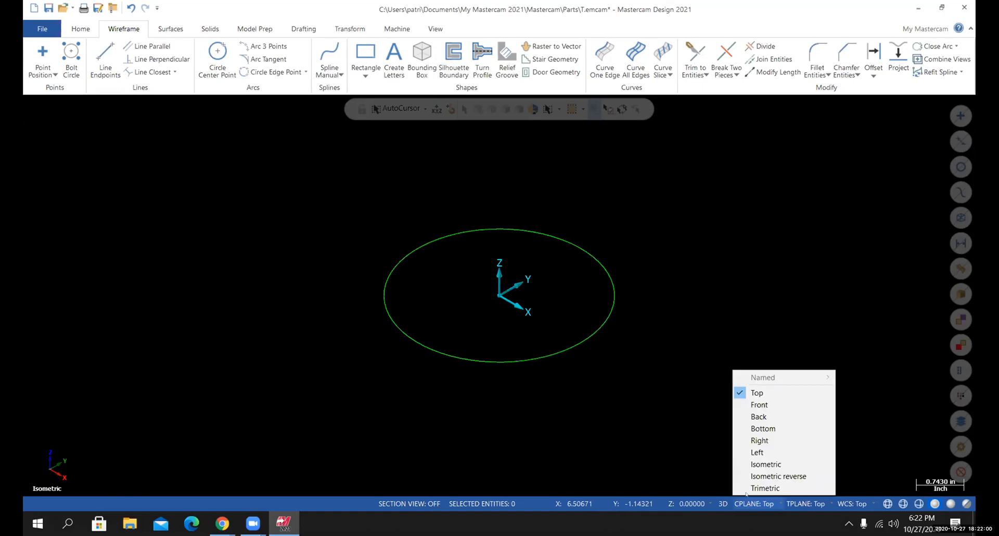
{"action": "left_click", "coordinate": [755, 440]}
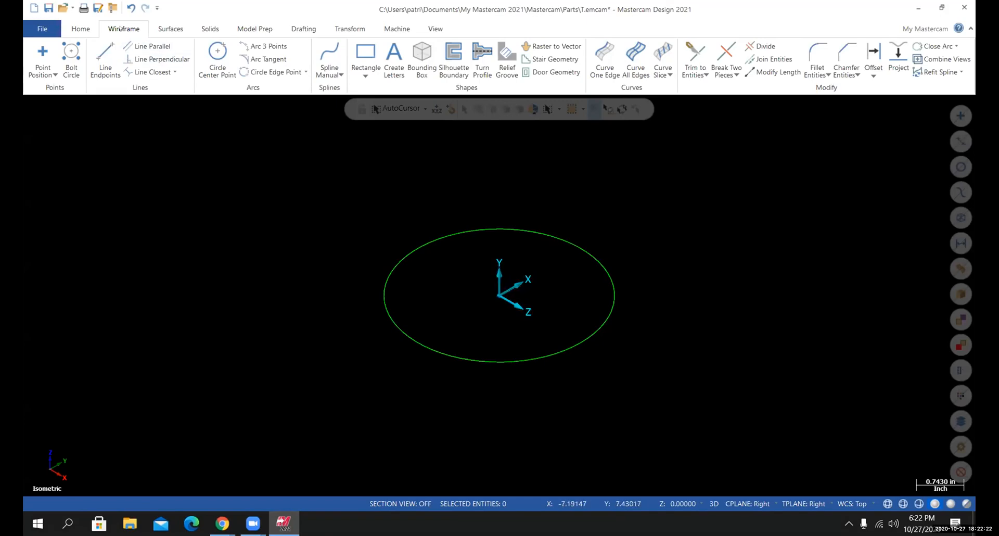
- Place a six-sided polygon centered on the origin, using the Flat radius option, with a radius of about 2.71 in
{"action": "left_click", "coordinate": [365, 76]}
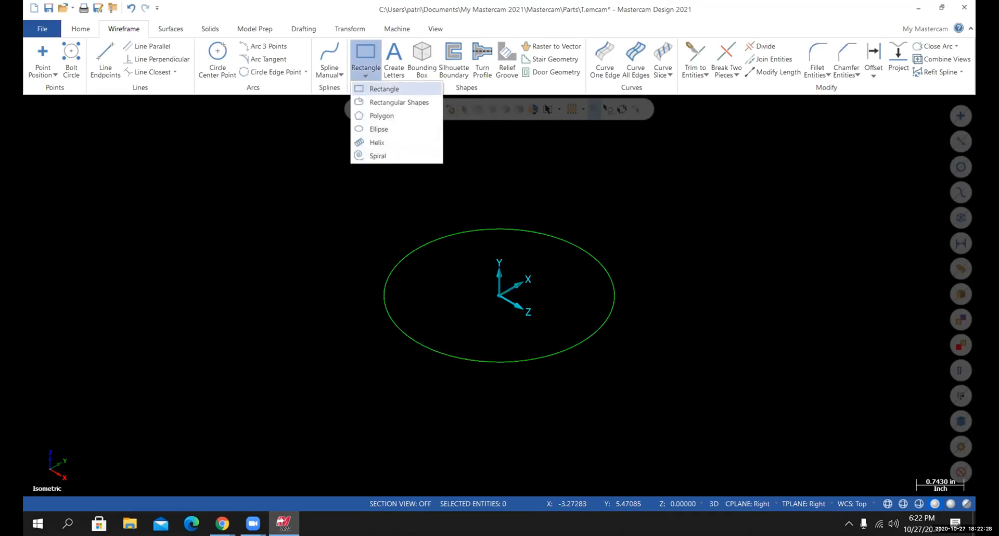
{"action": "left_click", "coordinate": [372, 116]}
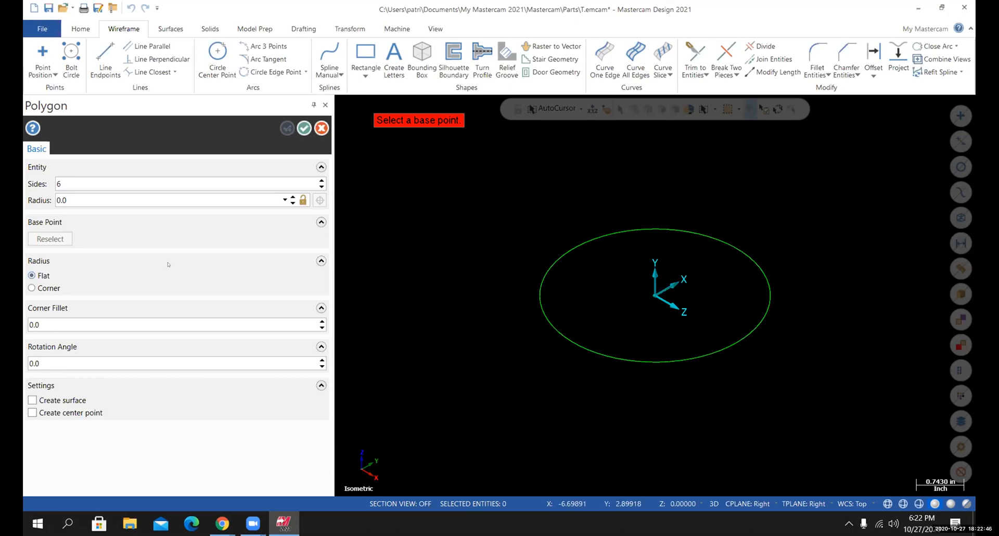
{"action": "left_click", "coordinate": [41, 202]}
{"action": "type", "text": "4.25/2"}
{"action": "key", "text": "Return"}
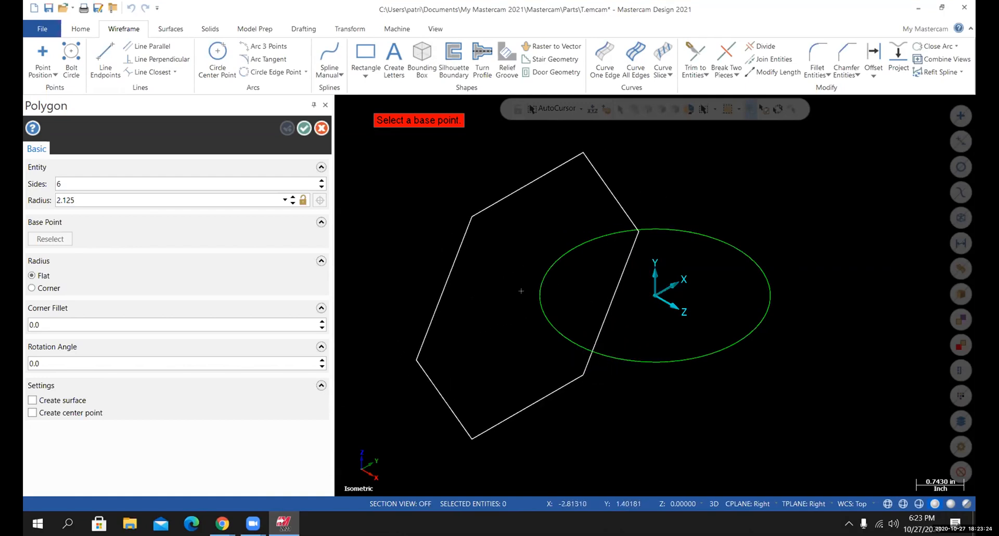
{"action": "left_click", "coordinate": [648, 292]}
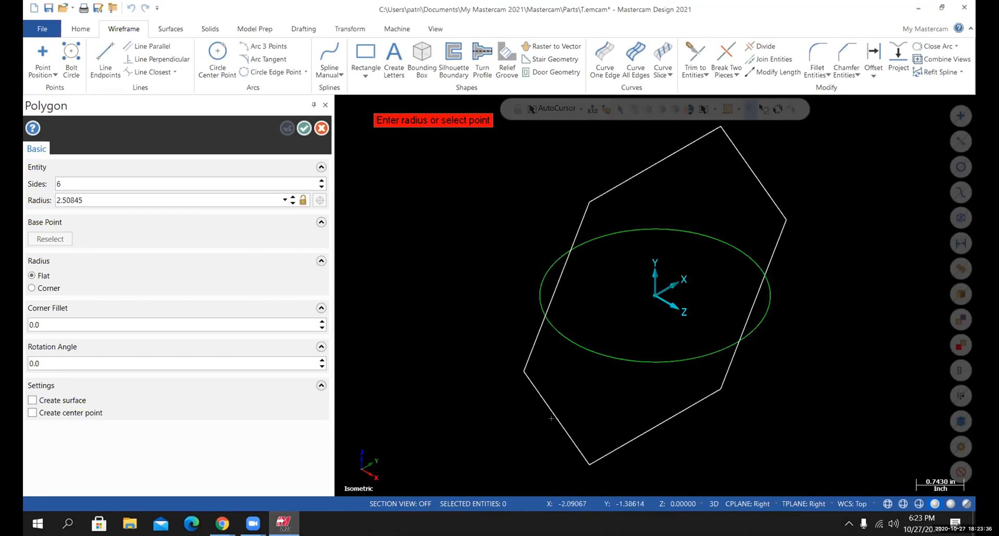
{"action": "left_click", "coordinate": [545, 425]}
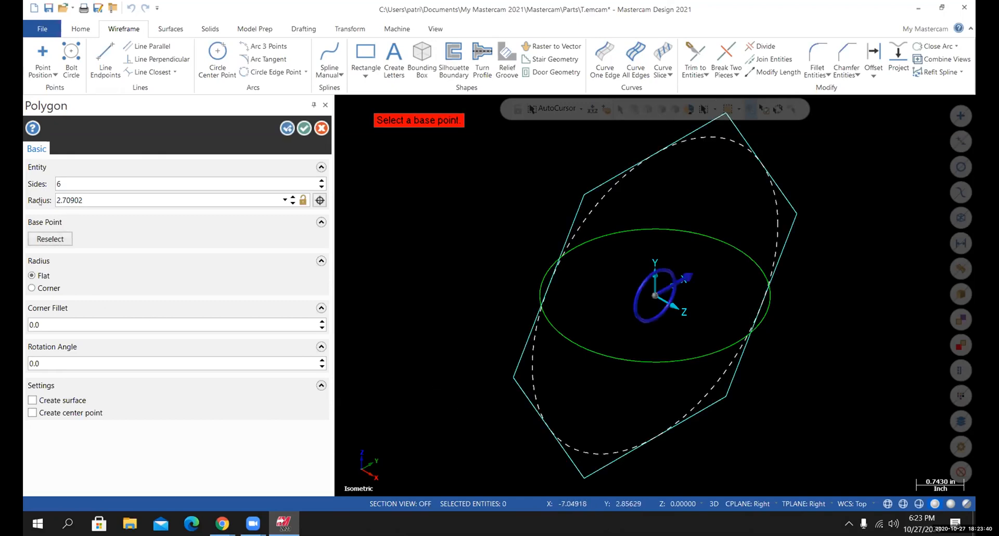
- Set the hexagon's radius to 4.25/2 (2.125 in)
{"action": "left_click", "coordinate": [99, 198]}
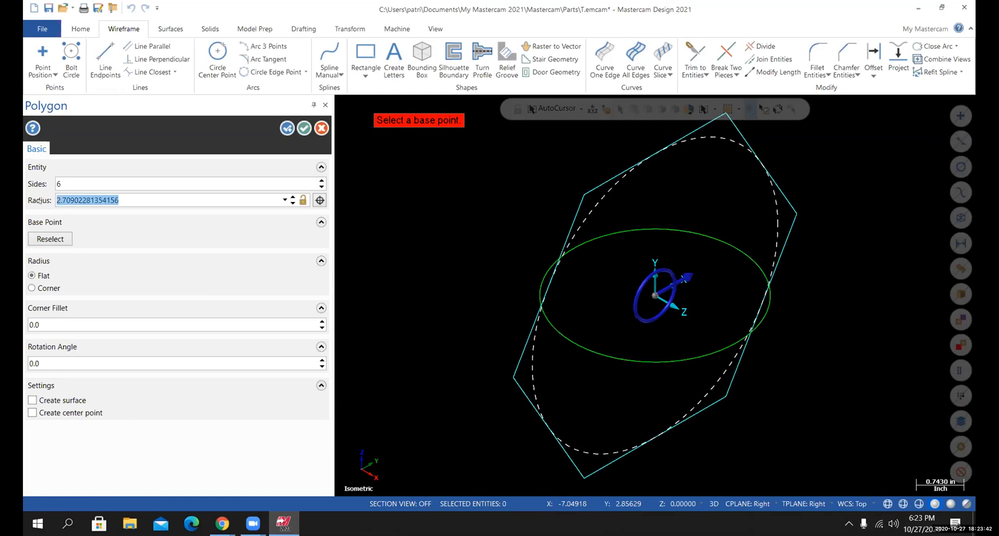
{"action": "type", "text": "4.25/2"}
{"action": "key", "text": "Return"}
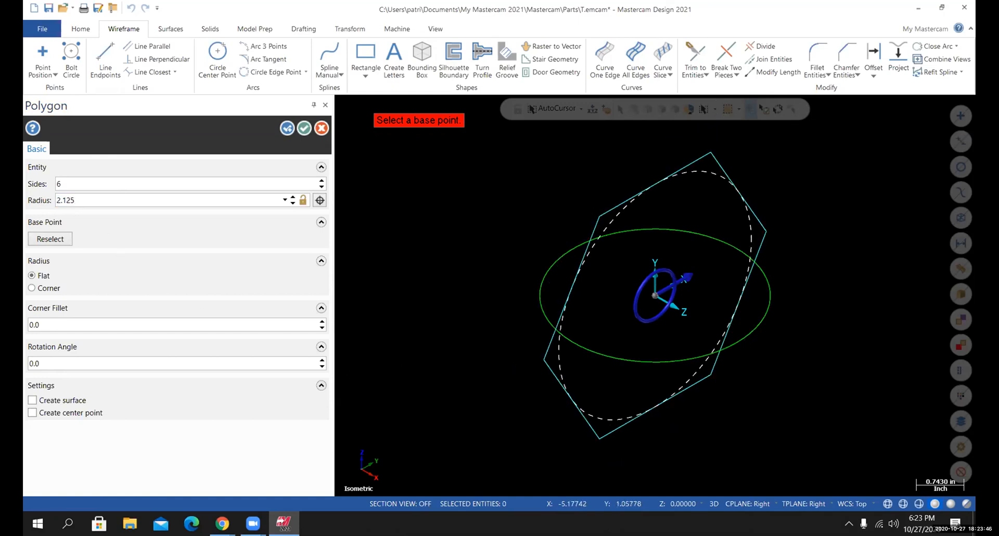
- Look up the corner radius in the crankcase drawing, set the hexagon's corner fillet to 0.25 in Mastercam, and create it
{"action": "middle_click_drag", "start_coordinate": [439, 367], "coordinate": [413, 376]}
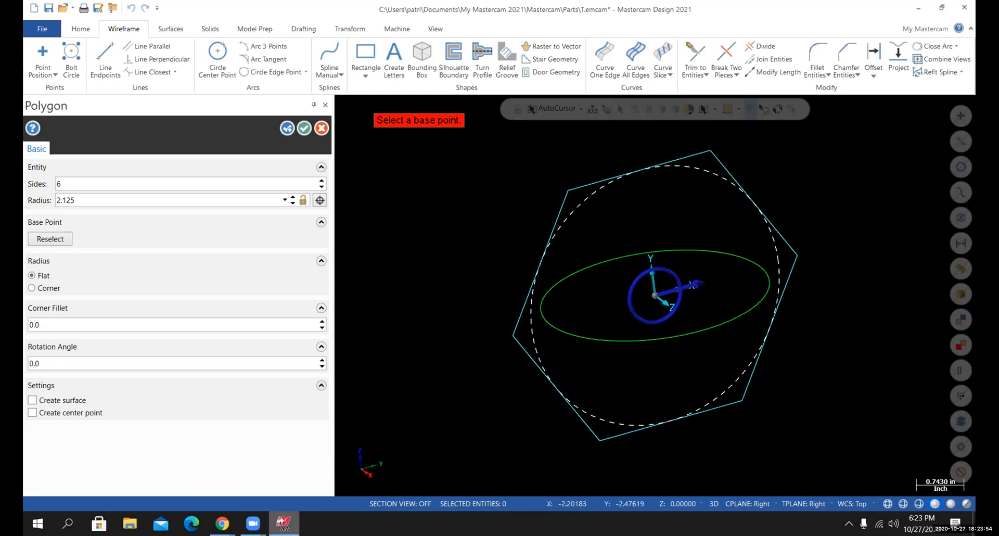
{"action": "mouse_move", "coordinate": [222, 523]}
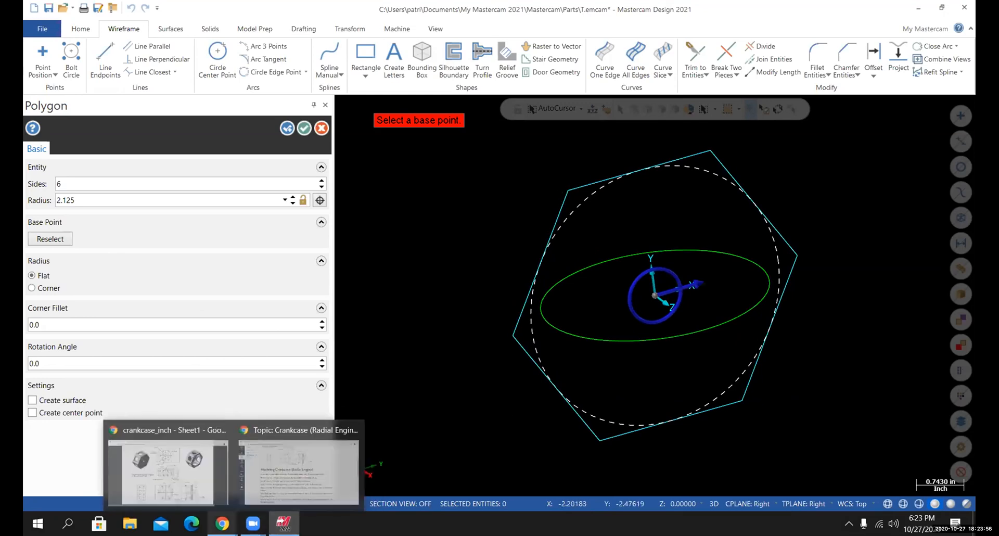
{"action": "left_click", "coordinate": [177, 480]}
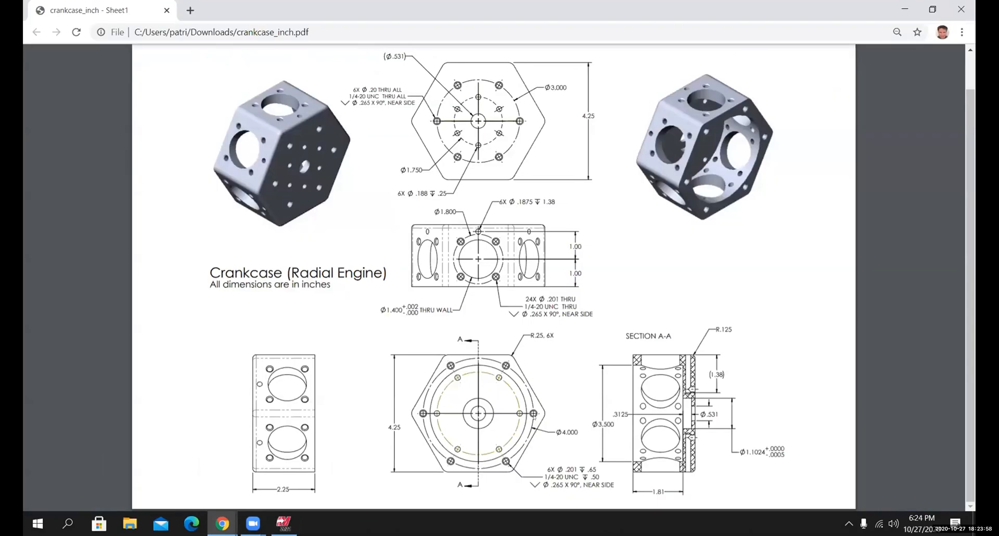
{"action": "scroll", "coordinate": [494, 460], "scroll_direction": "up", "scroll_amount": 5, "text": "ctrl"}
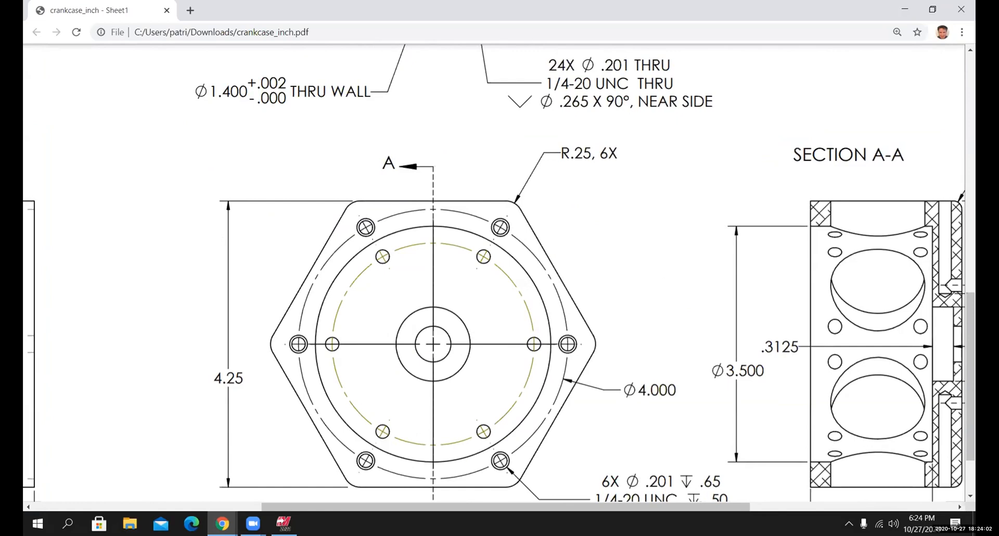
{"action": "left_click", "coordinate": [283, 523]}
{"action": "double_click", "coordinate": [61, 322]}
{"action": "type", "text": "0.25"}
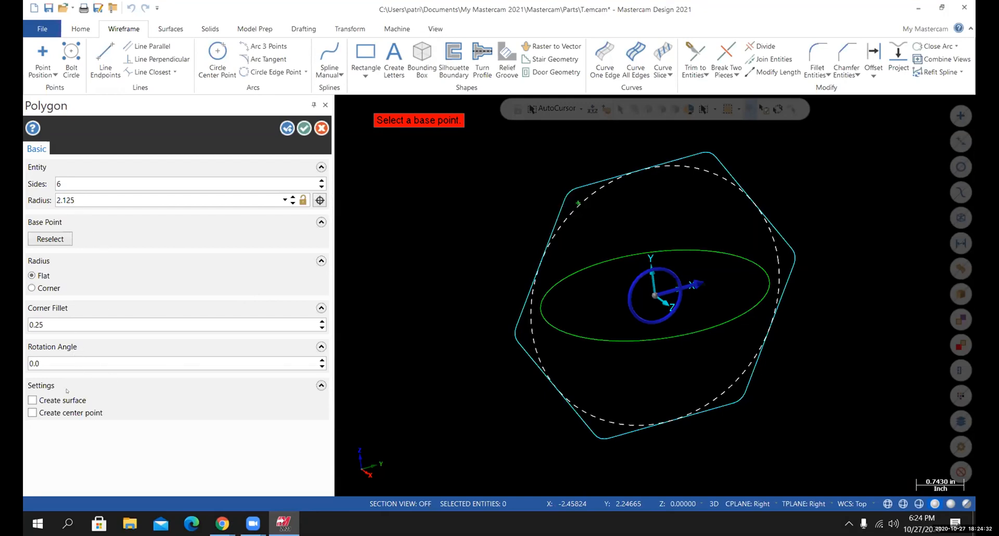
{"action": "left_click", "coordinate": [303, 130]}
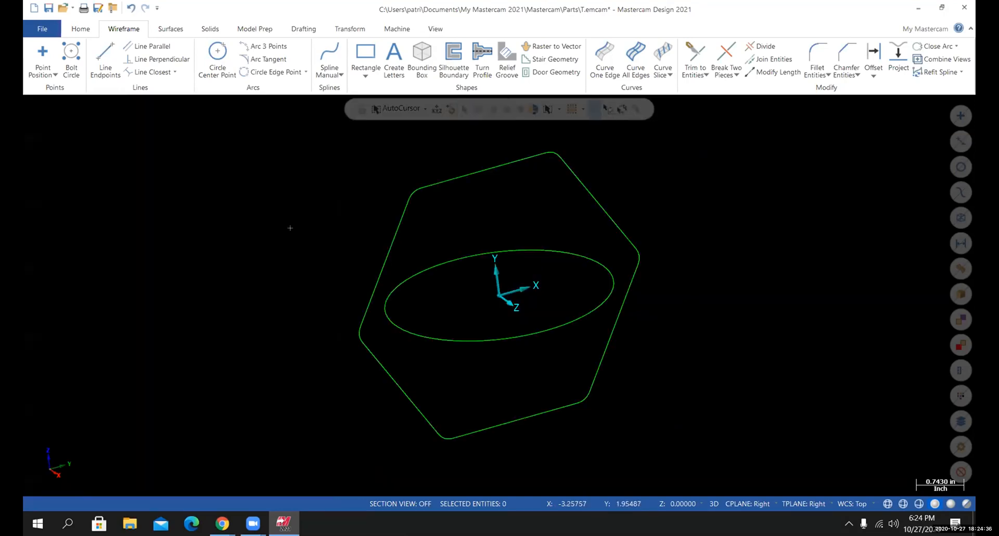
- Restore the isometric view and delete the circle in the Top plane
{"action": "right_click", "coordinate": [290, 228]}
{"action": "left_click", "coordinate": [333, 344]}
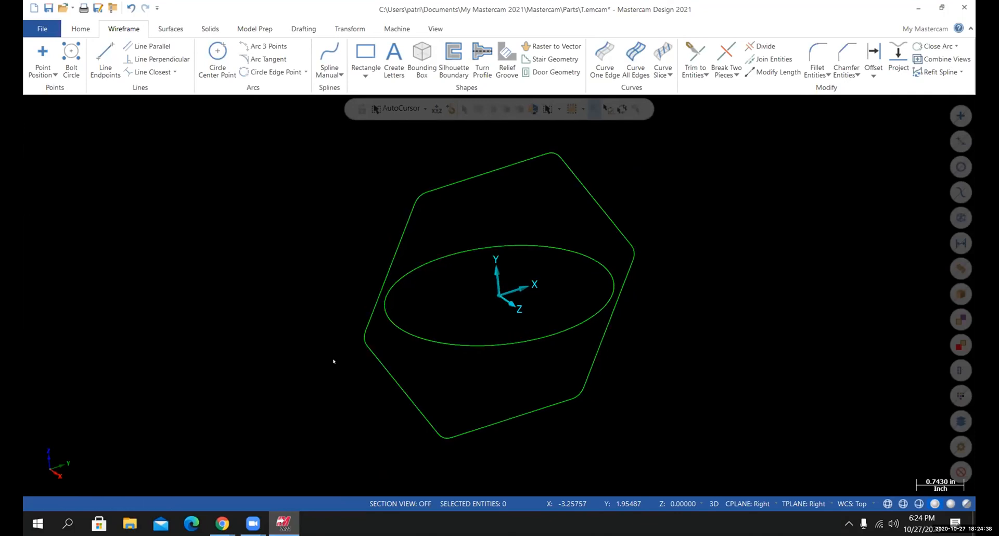
{"action": "left_click", "coordinate": [384, 298]}
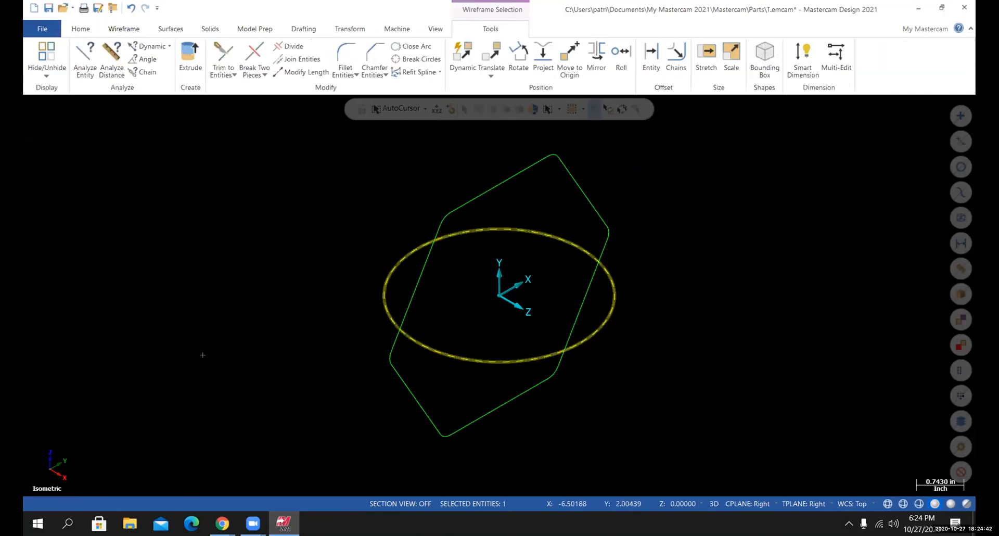
{"action": "key", "text": "Delete"}
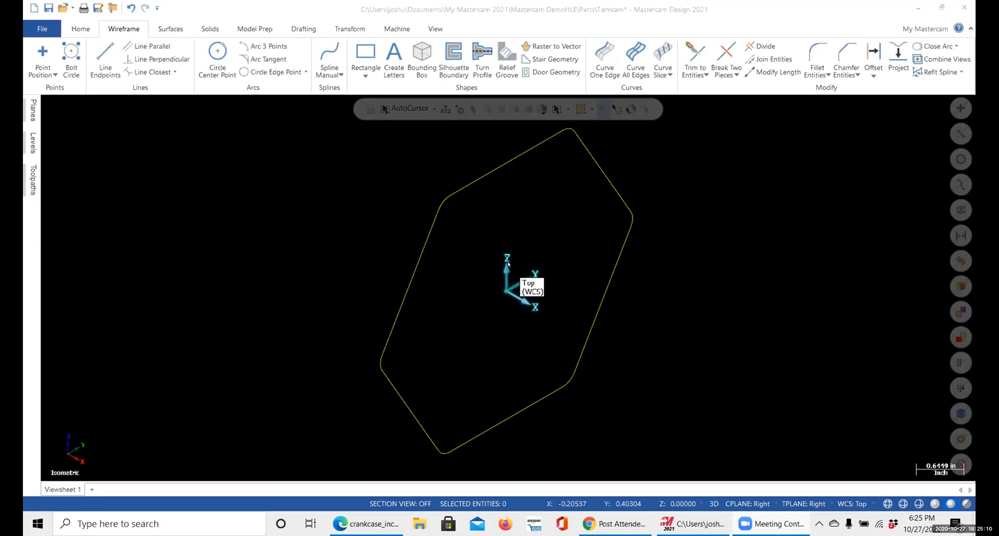
- Turn off the WCS and Tplane gnomons, keeping only the Cplane gnomon displayed
{"action": "left_click", "coordinate": [33, 179]}
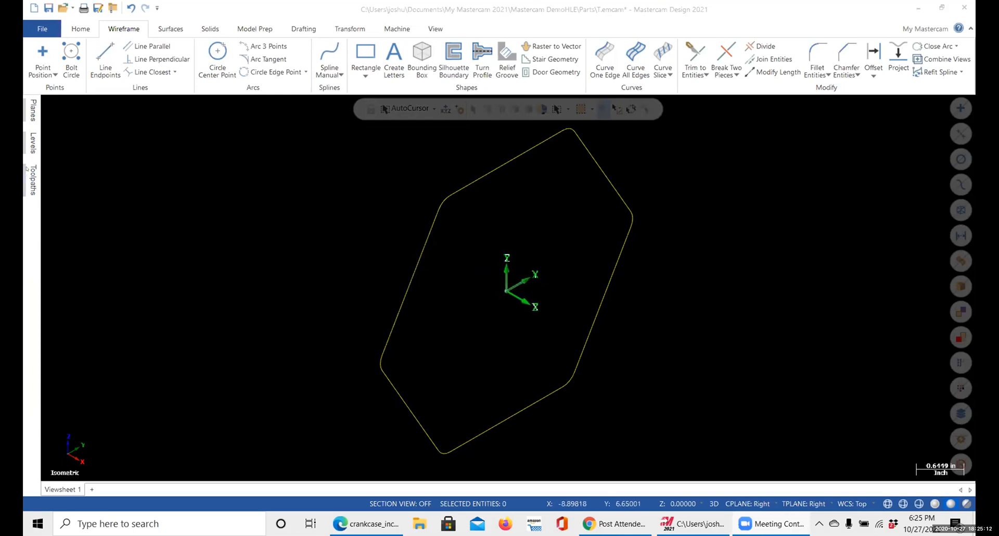
{"action": "left_click", "coordinate": [427, 29]}
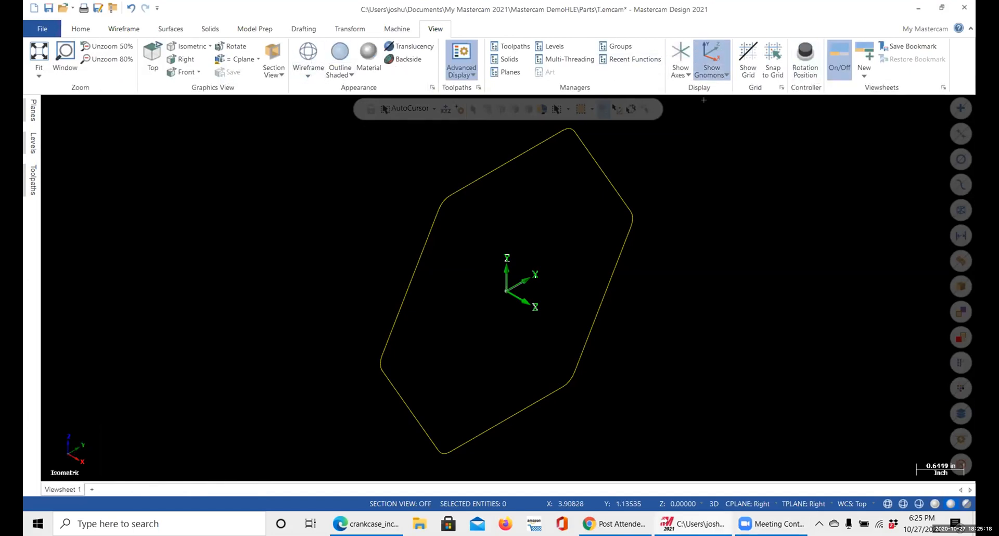
{"action": "left_click", "coordinate": [712, 74]}
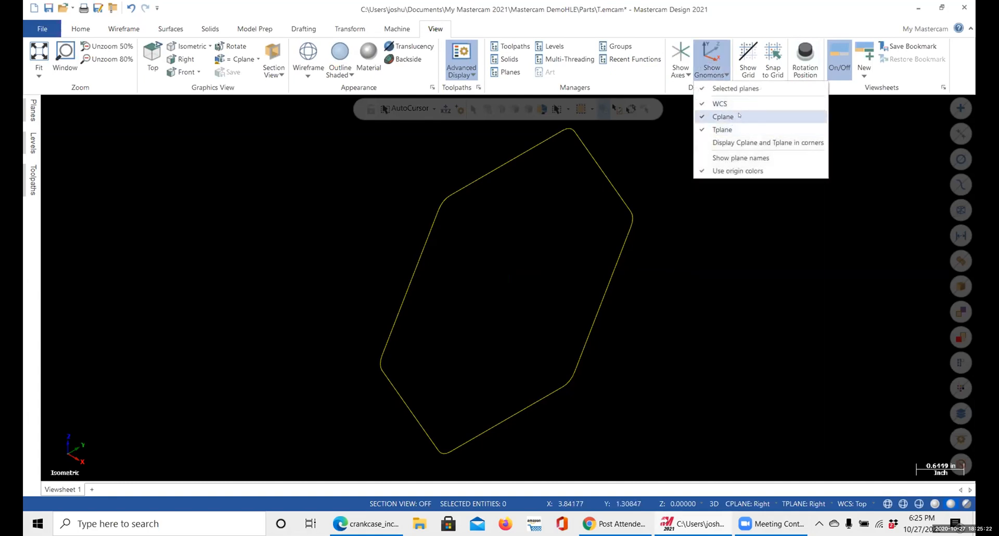
{"action": "left_click", "coordinate": [715, 50]}
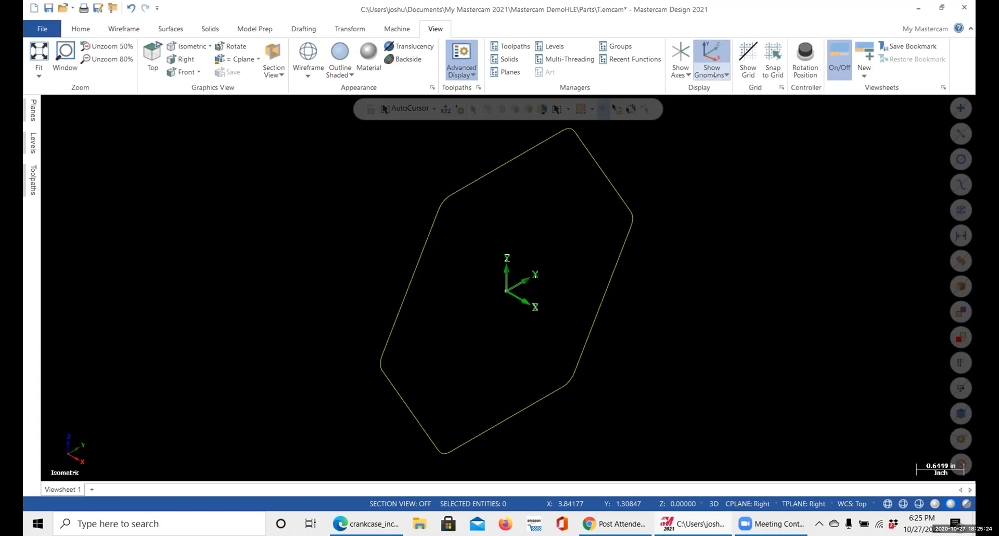
{"action": "left_click", "coordinate": [712, 75]}
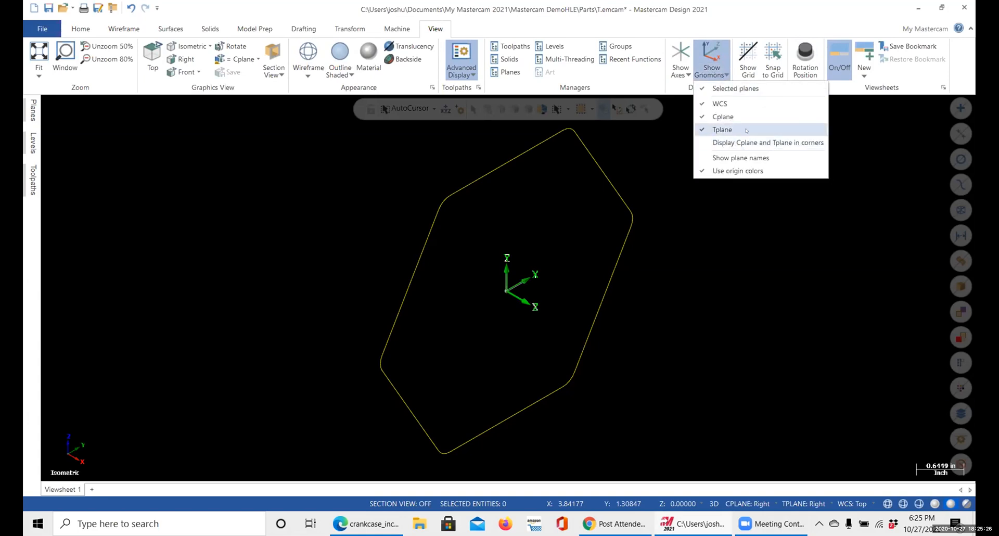
{"action": "left_click", "coordinate": [728, 125]}
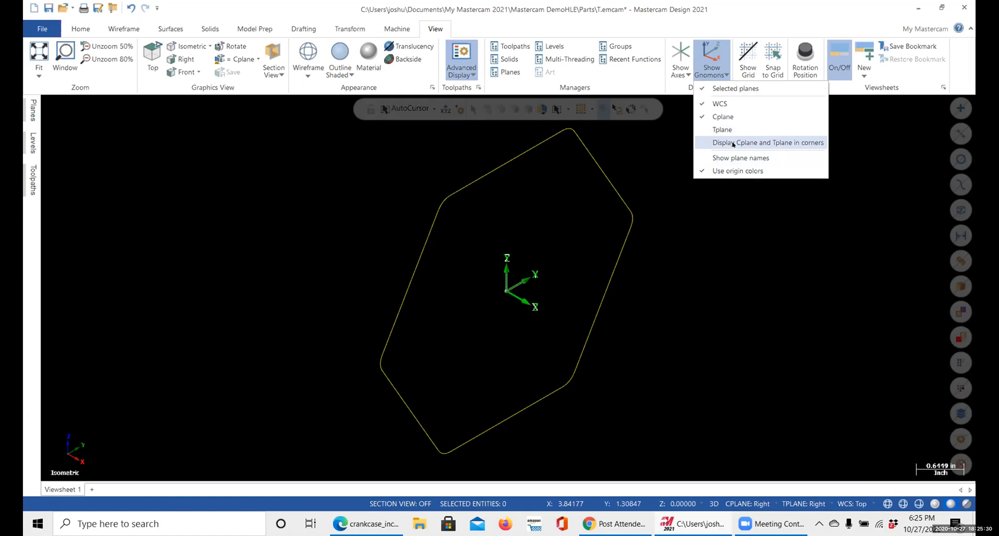
{"action": "left_click", "coordinate": [725, 103]}
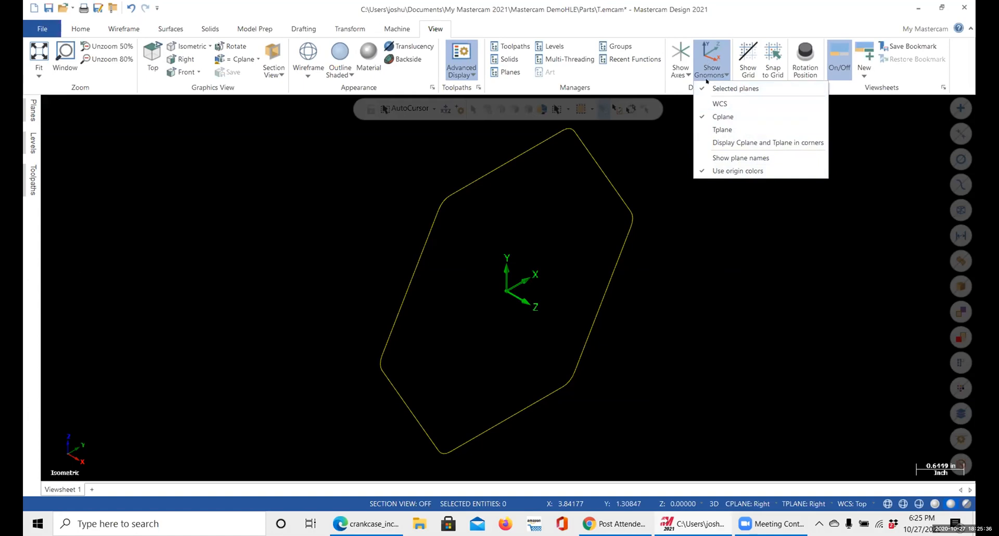
{"action": "left_click", "coordinate": [700, 21]}
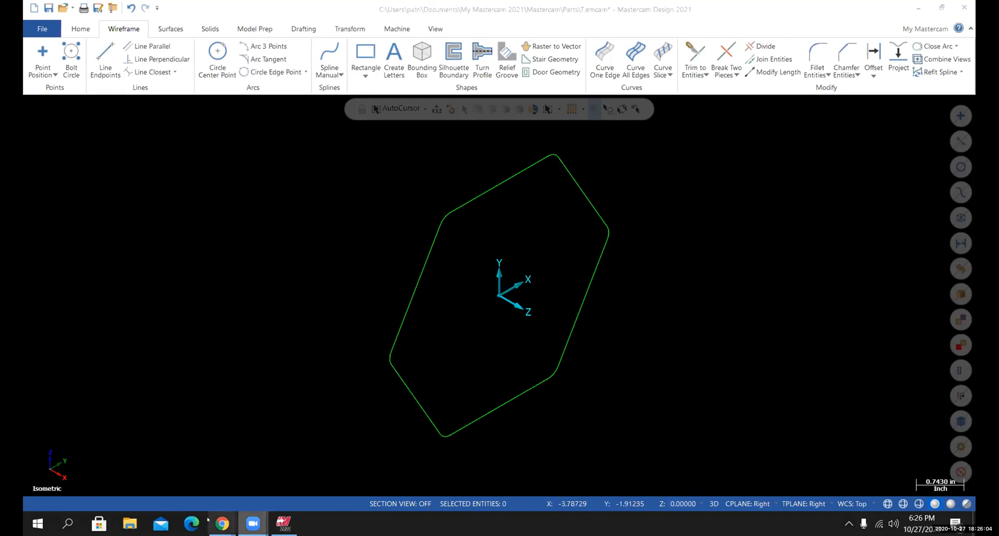
- Review the crankcase modeling steps on the course page and the part dimensions in the drawing PDF
{"action": "mouse_move", "coordinate": [222, 523]}
{"action": "left_click", "coordinate": [292, 457]}
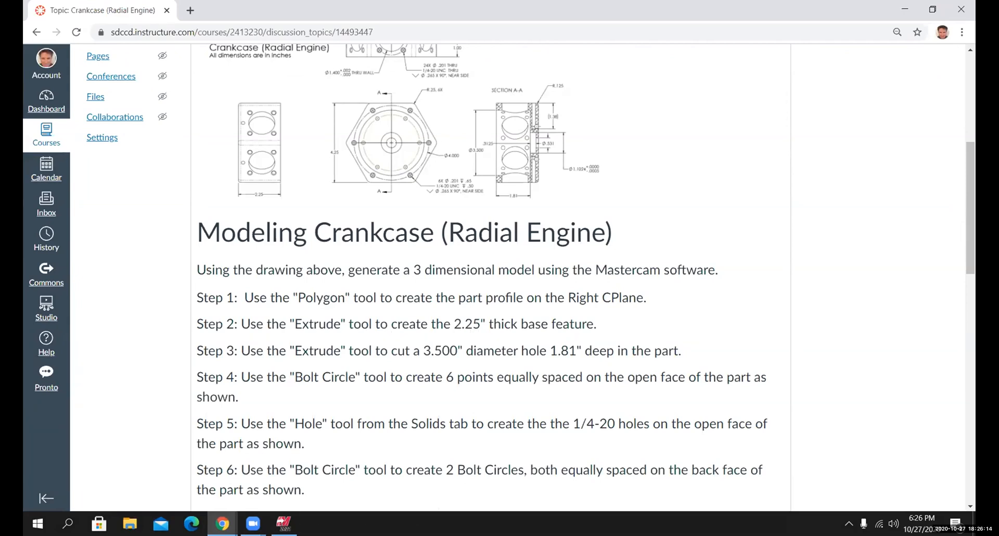
{"action": "mouse_move", "coordinate": [222, 523]}
{"action": "left_click", "coordinate": [229, 458]}
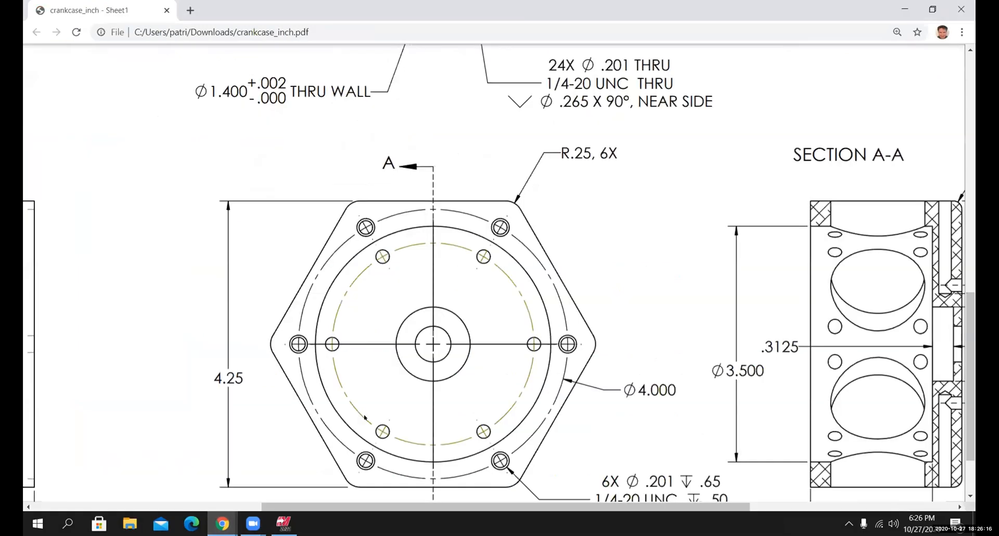
- Examine the crankcase drawing's end, side and section A-A views and the 3D renderings for overall shape and depth
{"action": "scroll", "coordinate": [356, 417], "scroll_direction": "down", "scroll_amount": 4, "text": "ctrl"}
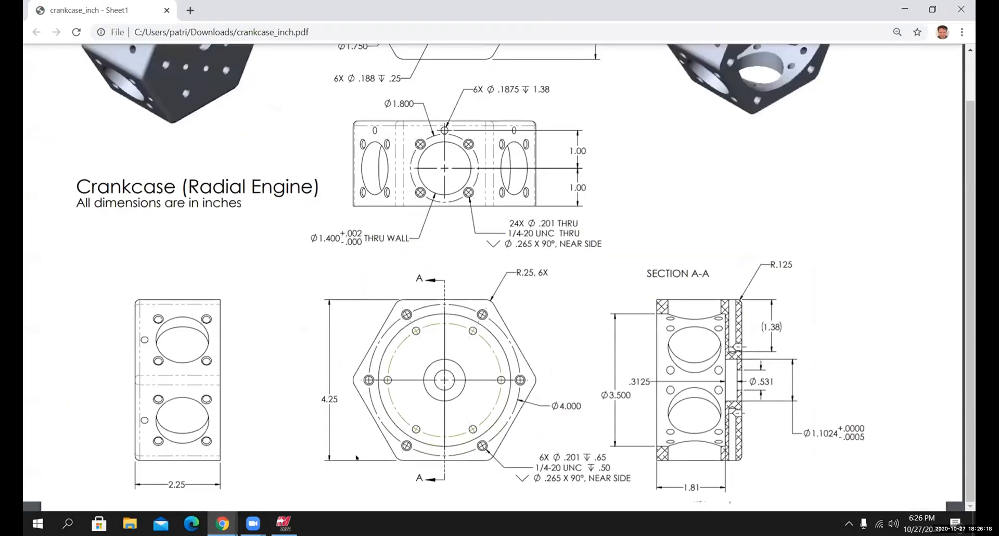
{"action": "scroll", "coordinate": [224, 424], "scroll_direction": "up", "scroll_amount": 4, "text": "ctrl"}
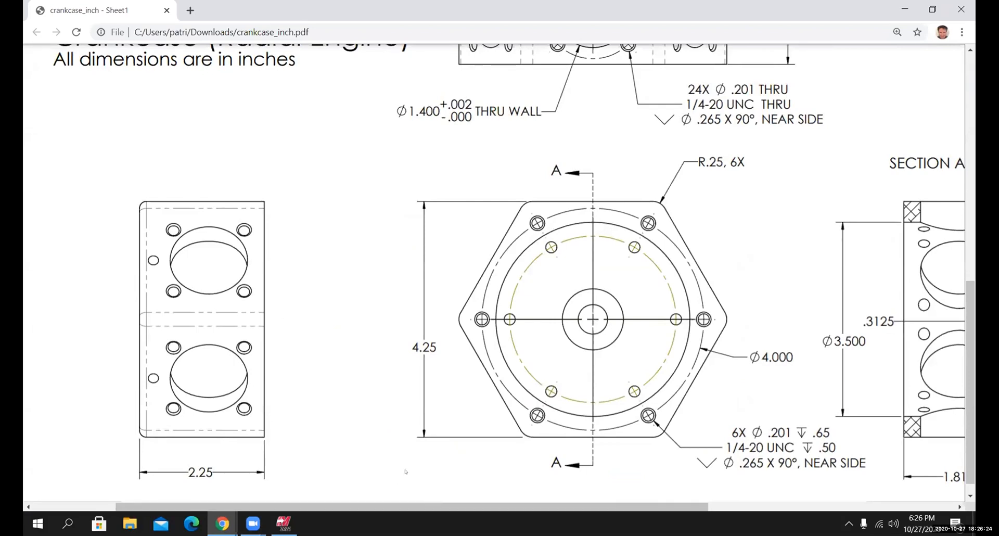
{"action": "scroll", "coordinate": [405, 471], "scroll_direction": "down", "scroll_amount": 4, "text": "ctrl"}
{"action": "scroll", "coordinate": [428, 471], "scroll_direction": "down", "scroll_amount": 2, "text": "ctrl"}
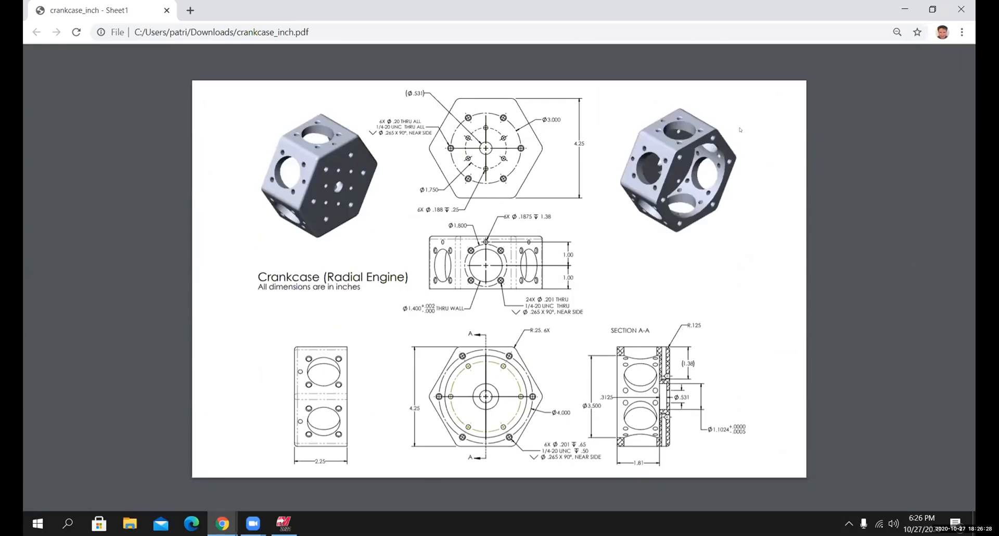
{"action": "scroll", "coordinate": [740, 130], "scroll_direction": "up", "scroll_amount": 5, "text": "ctrl"}
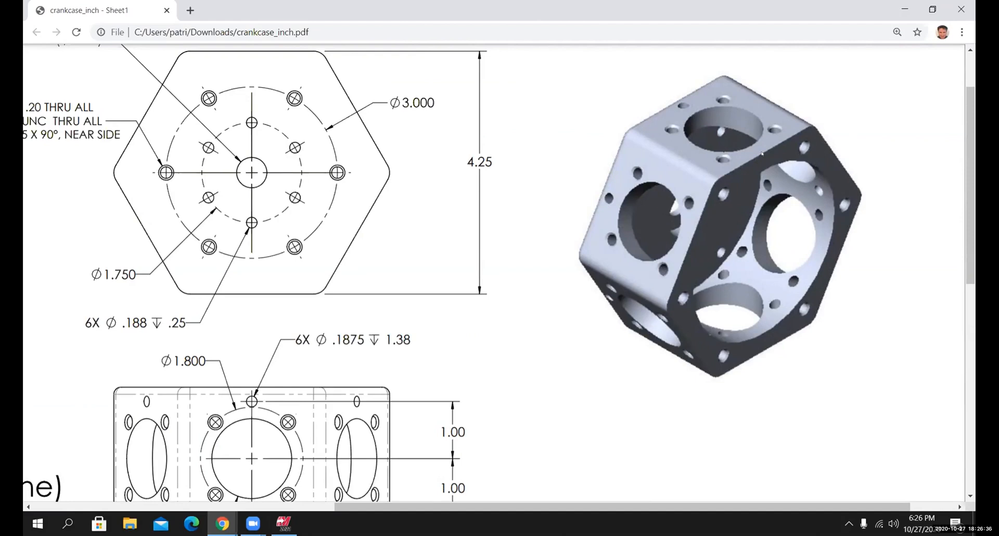
{"action": "scroll", "coordinate": [709, 235], "scroll_direction": "down", "scroll_amount": 5, "text": "ctrl"}
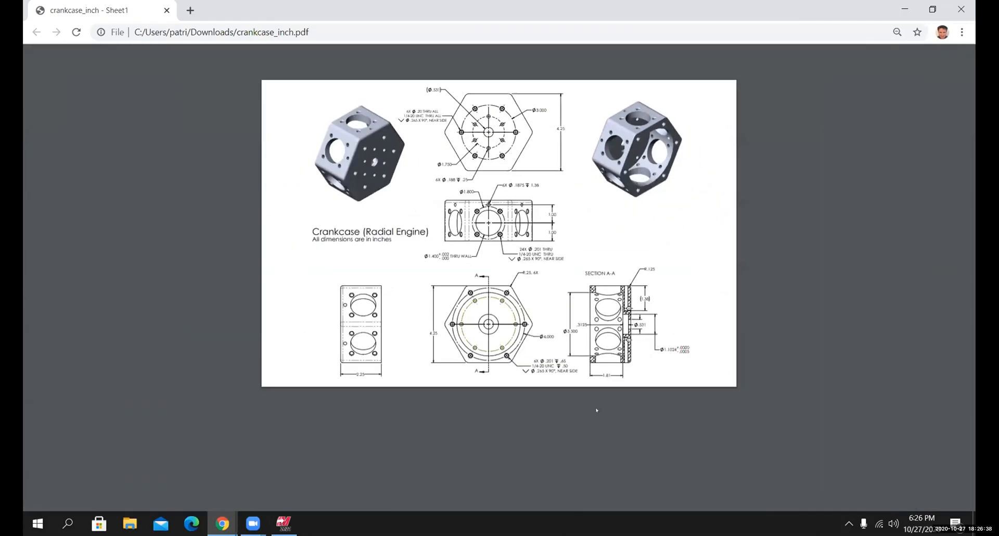
{"action": "scroll", "coordinate": [604, 375], "scroll_direction": "up", "scroll_amount": 4, "text": "ctrl"}
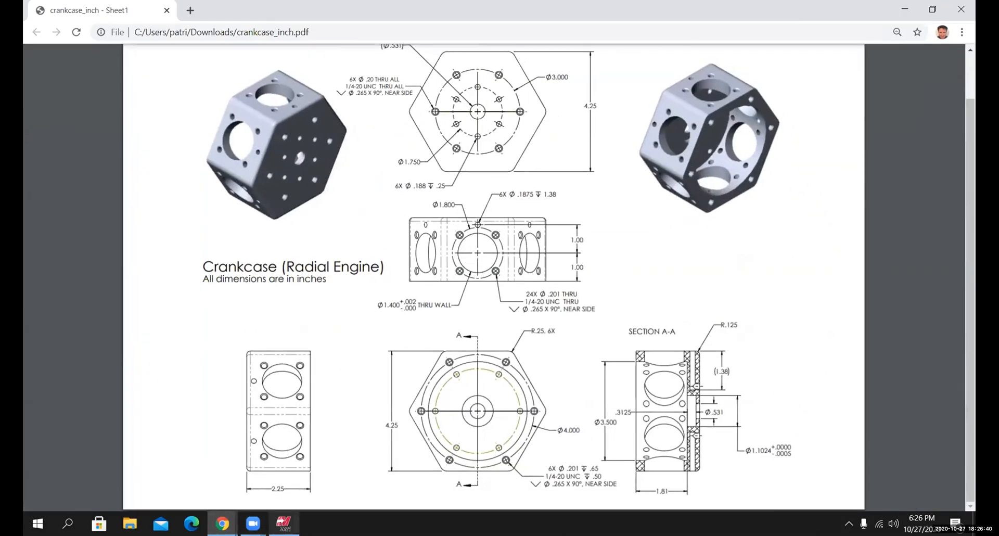
- Switch to Mastercam and set the default solid color to dark cyan
{"action": "left_click", "coordinate": [284, 523]}
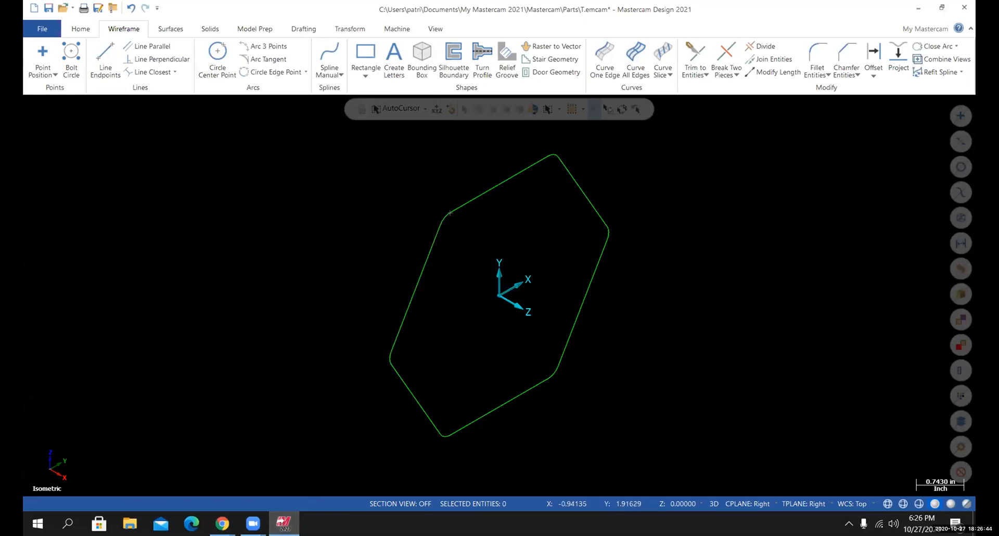
{"action": "left_click", "coordinate": [81, 29]}
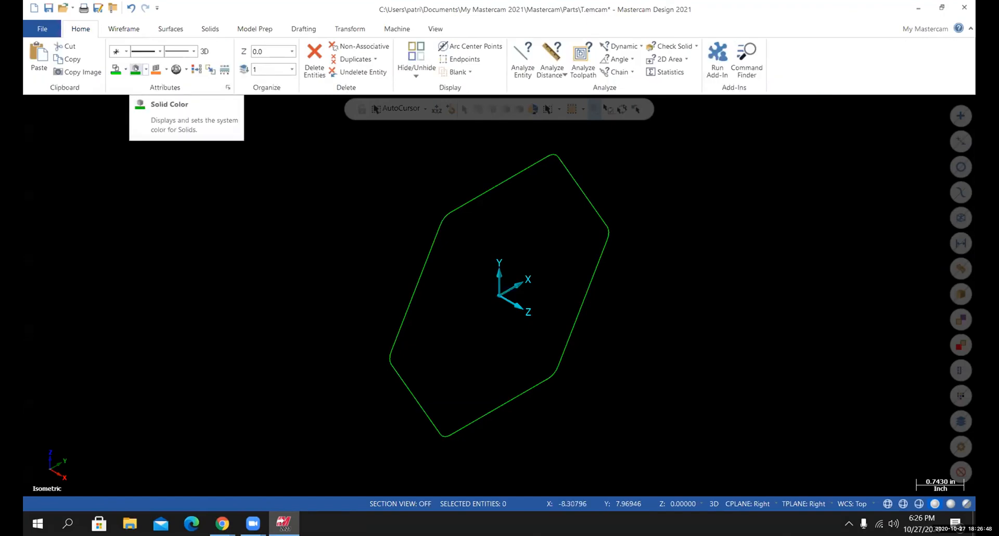
{"action": "left_click", "coordinate": [145, 68]}
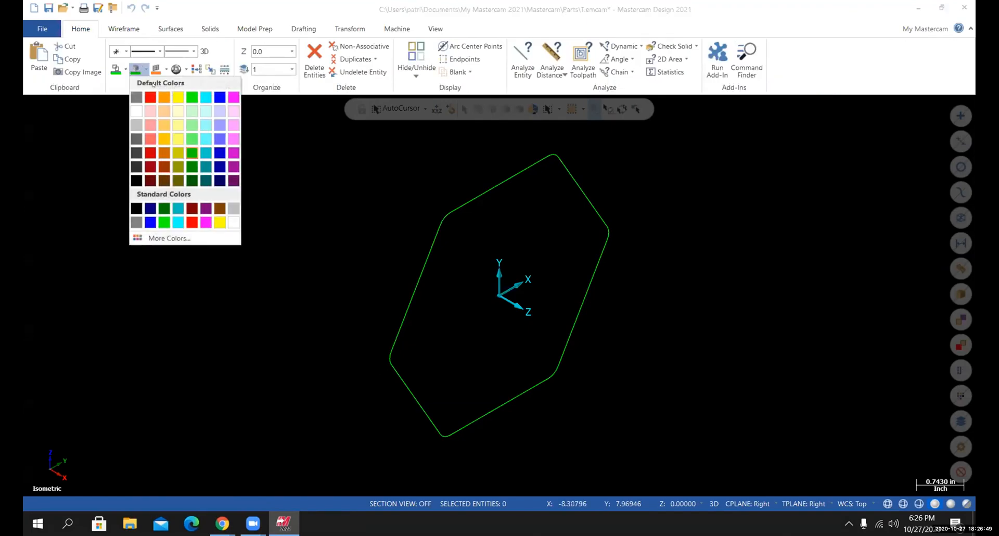
{"action": "left_click", "coordinate": [206, 154]}
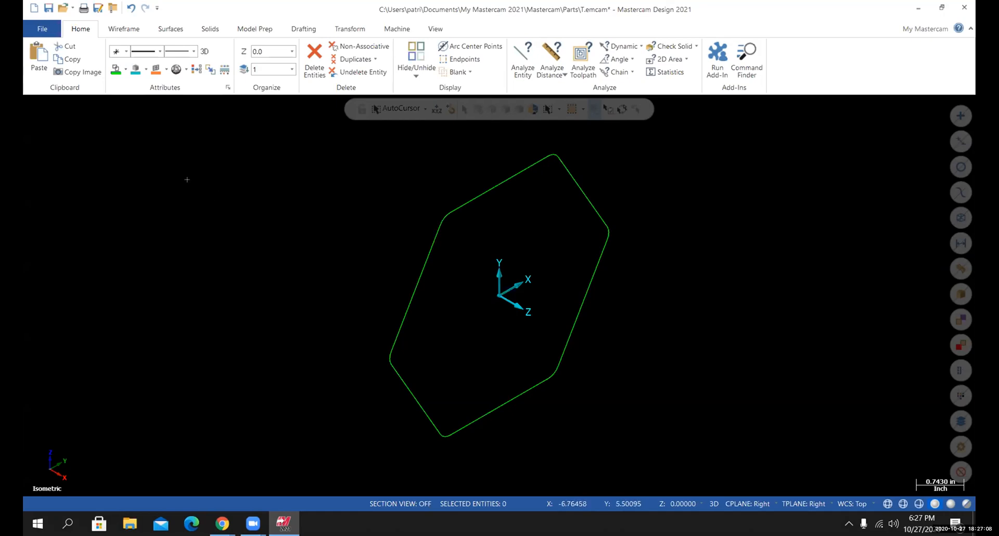
- Extrude the filleted hexagon chain as a new solid body with the direction reversed and a distance of 2.25
{"action": "left_click", "coordinate": [209, 29]}
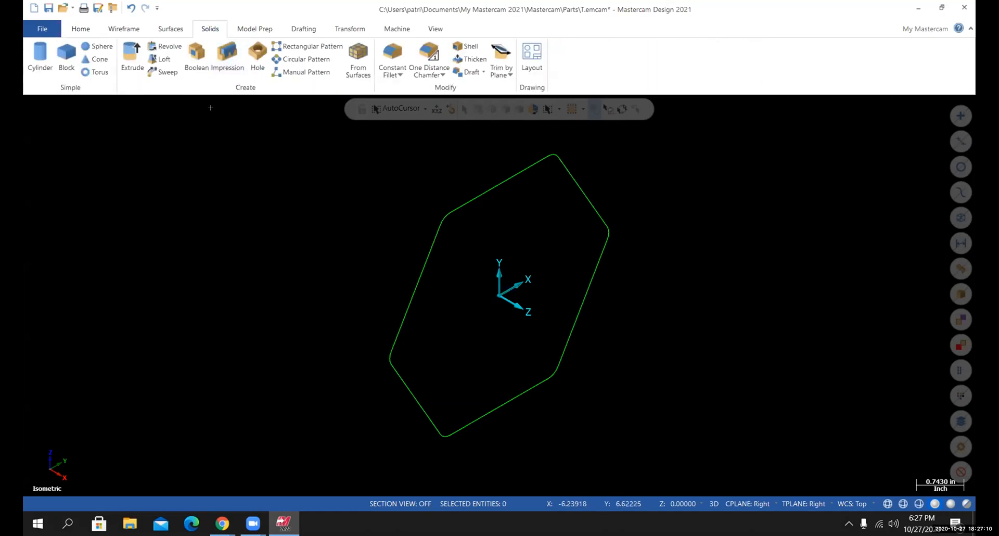
{"action": "left_click", "coordinate": [130, 56]}
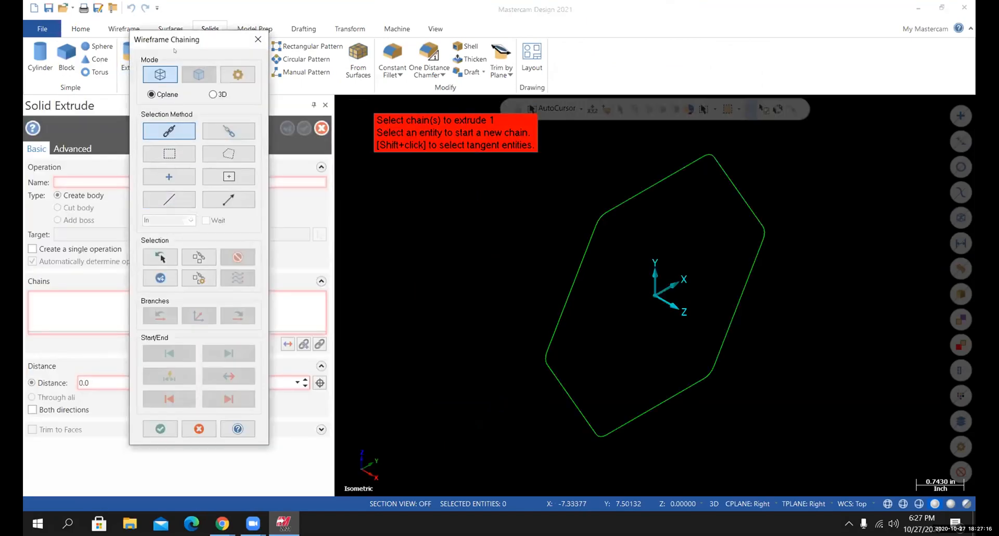
{"action": "left_click_drag", "start_coordinate": [175, 44], "coordinate": [198, 53]}
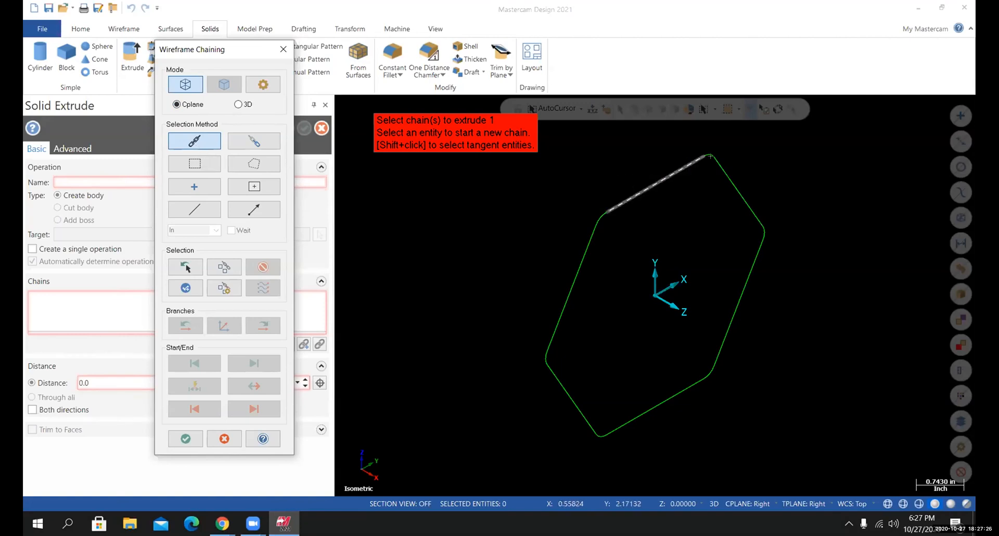
{"action": "left_click", "coordinate": [622, 196]}
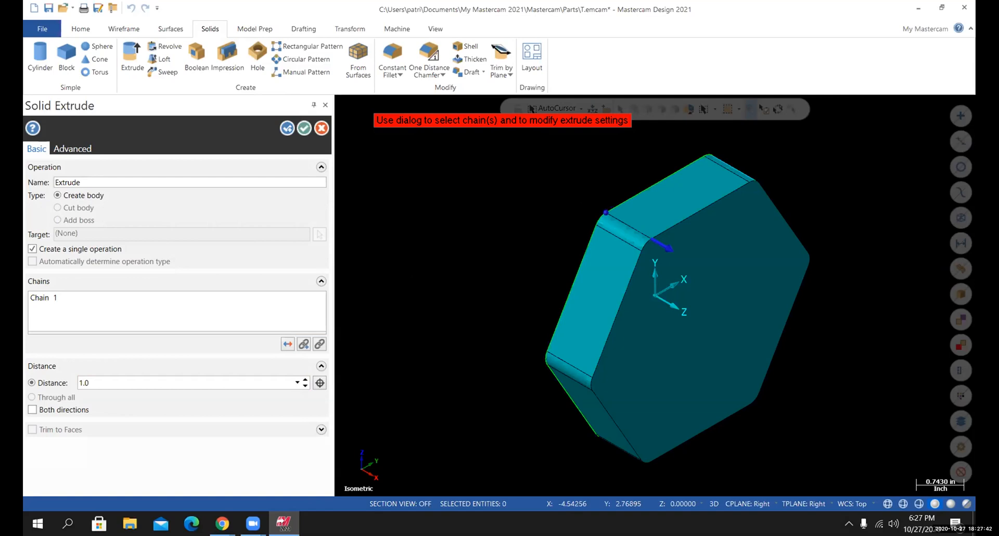
{"action": "left_click", "coordinate": [281, 344]}
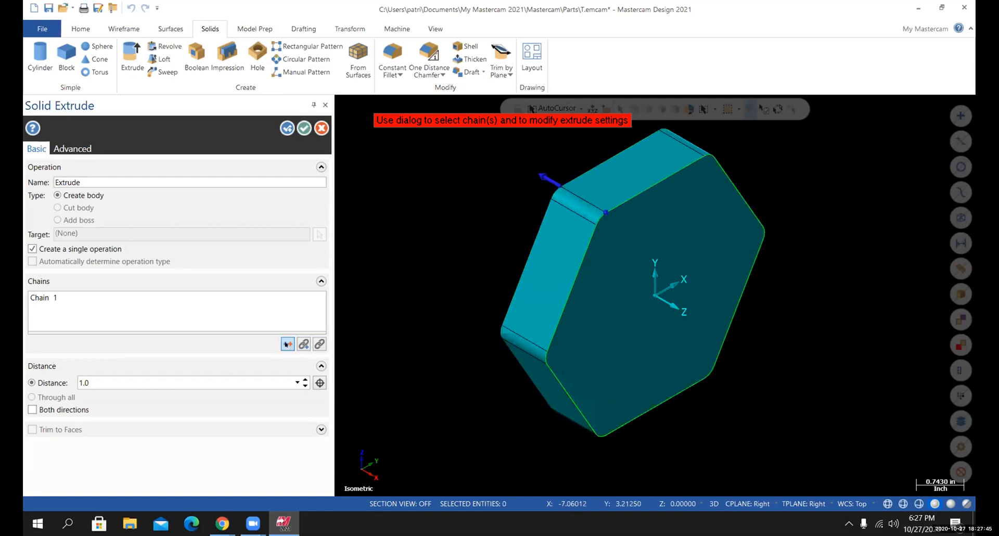
{"action": "double_click", "coordinate": [97, 383]}
{"action": "type", "text": "2.25"}
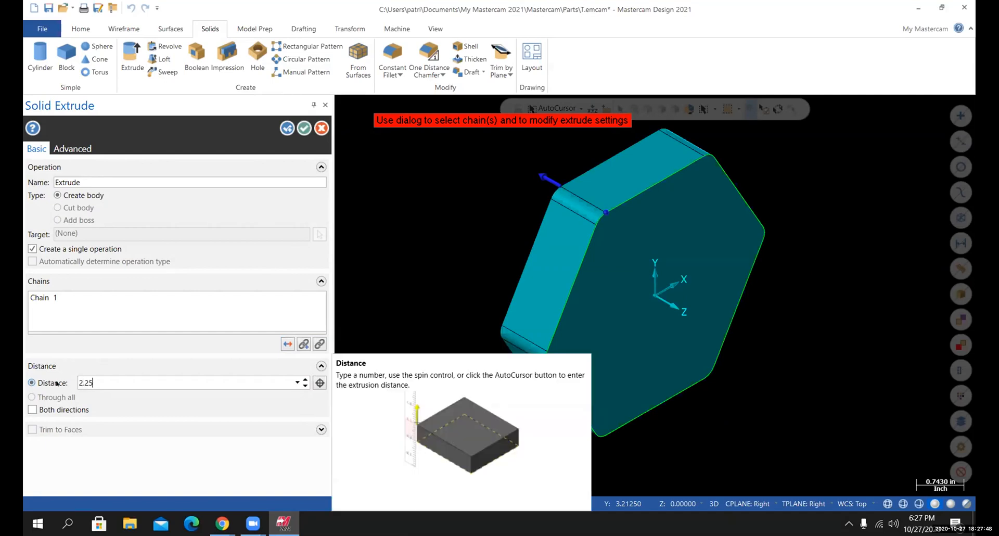
{"action": "key", "text": "Return"}
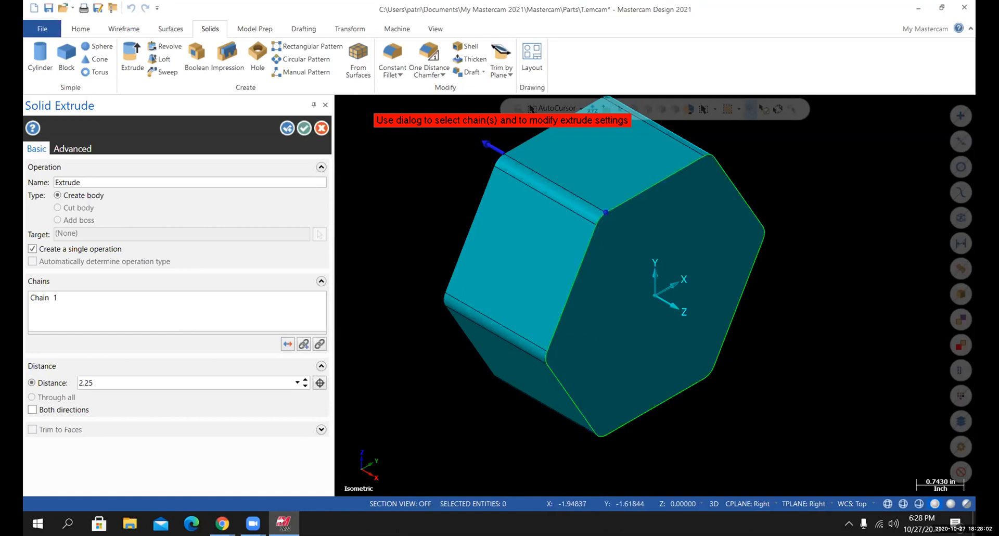
{"action": "left_click", "coordinate": [304, 128]}
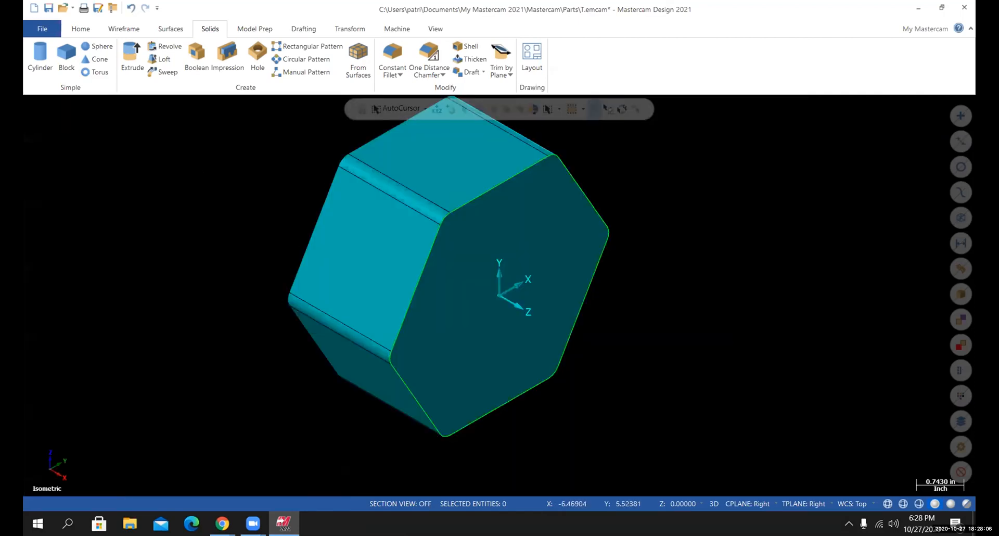
- Restore the isometric view, start saving the part, and browse to the MACT 160 folder on the C: drive
{"action": "right_click", "coordinate": [206, 175]}
{"action": "left_click", "coordinate": [237, 285]}
{"action": "left_click", "coordinate": [42, 29]}
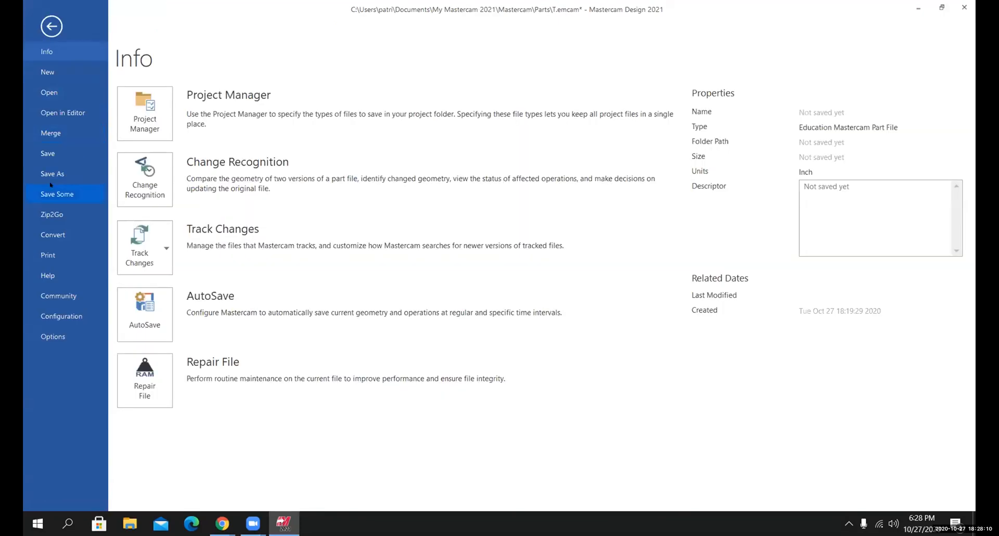
{"action": "left_click", "coordinate": [48, 153]}
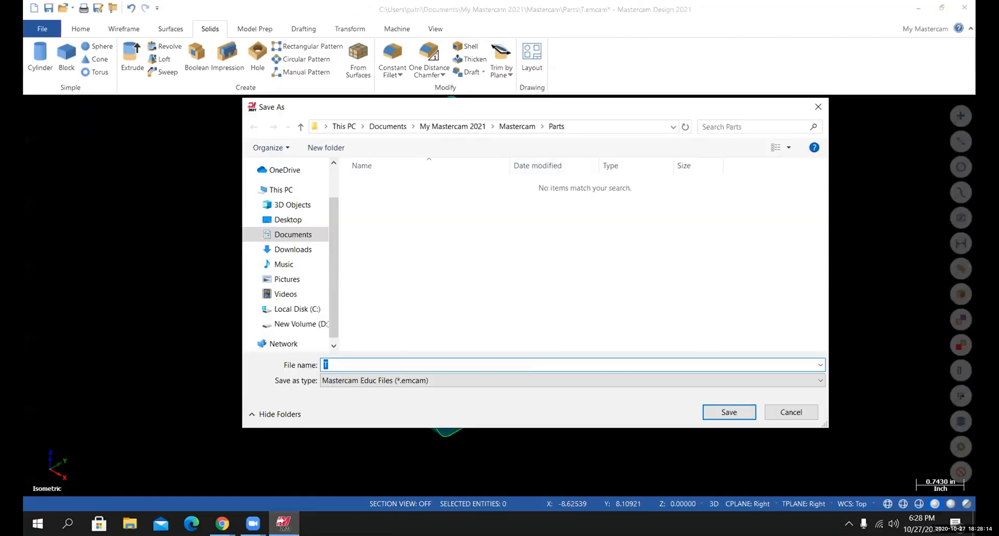
{"action": "left_click", "coordinate": [298, 309]}
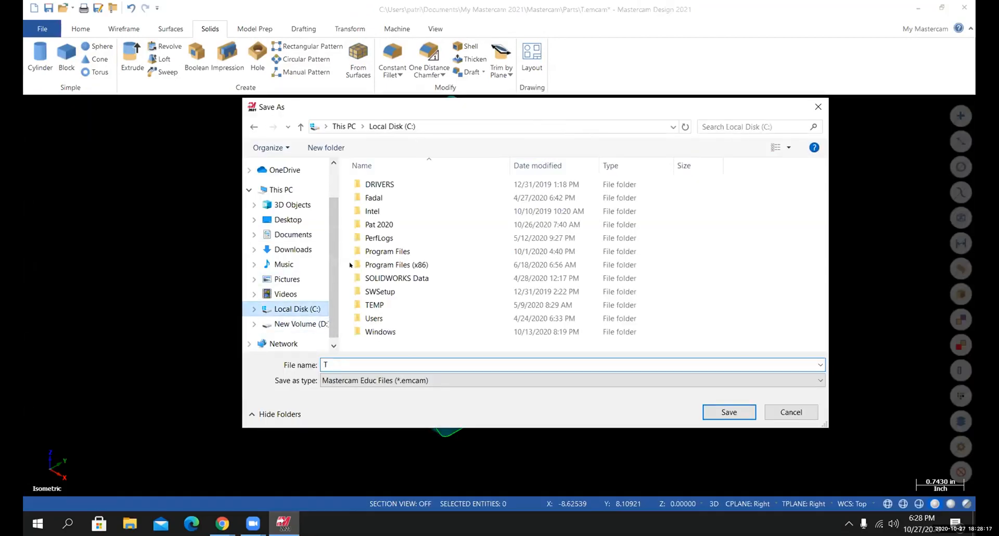
{"action": "double_click", "coordinate": [382, 224]}
{"action": "double_click", "coordinate": [382, 224]}
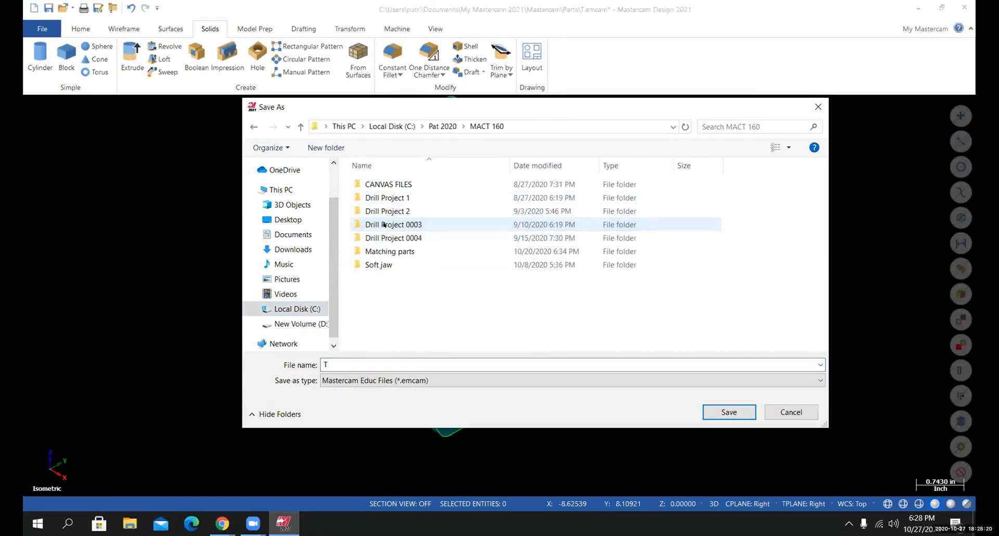
- Create a folder named "Crankcase (Radial engine)" inside the MACT 160 folder
{"action": "right_click", "coordinate": [376, 286]}
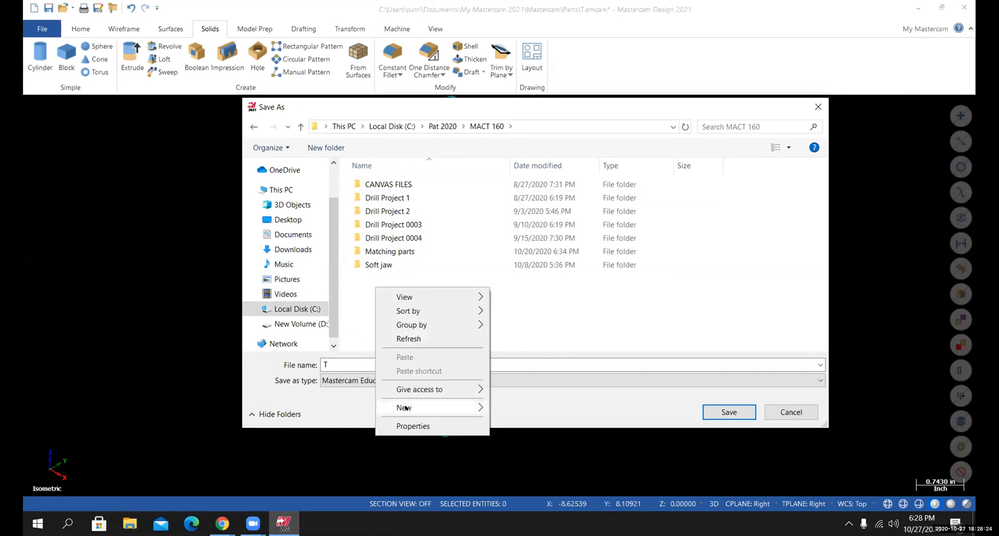
{"action": "left_click", "coordinate": [518, 405]}
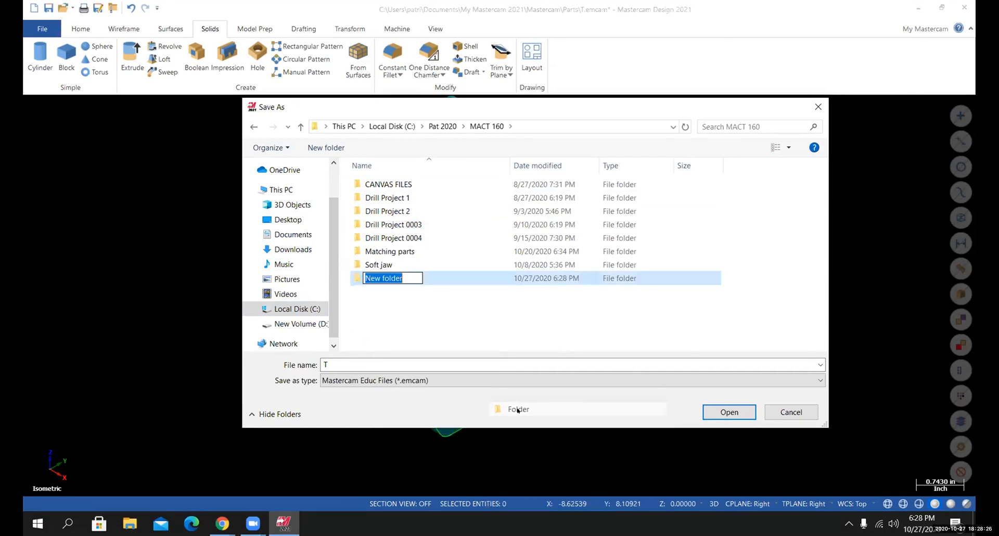
{"action": "type", "text": "Crank"}
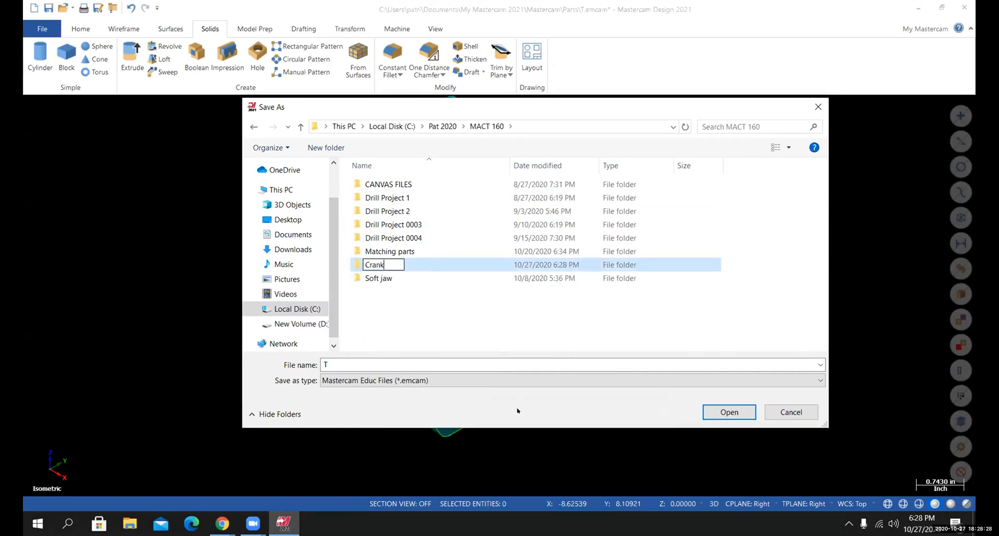
{"action": "type", "text": "case (Radial enign"}
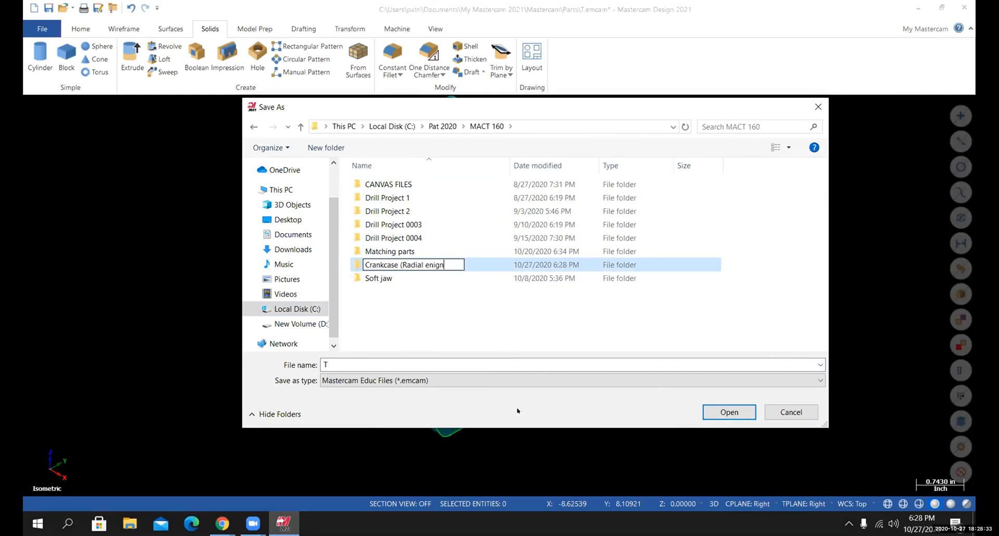
{"action": "key", "text": "BackSpace"}
{"action": "key", "text": "BackSpace"}
{"action": "type", "text": "gine)"}
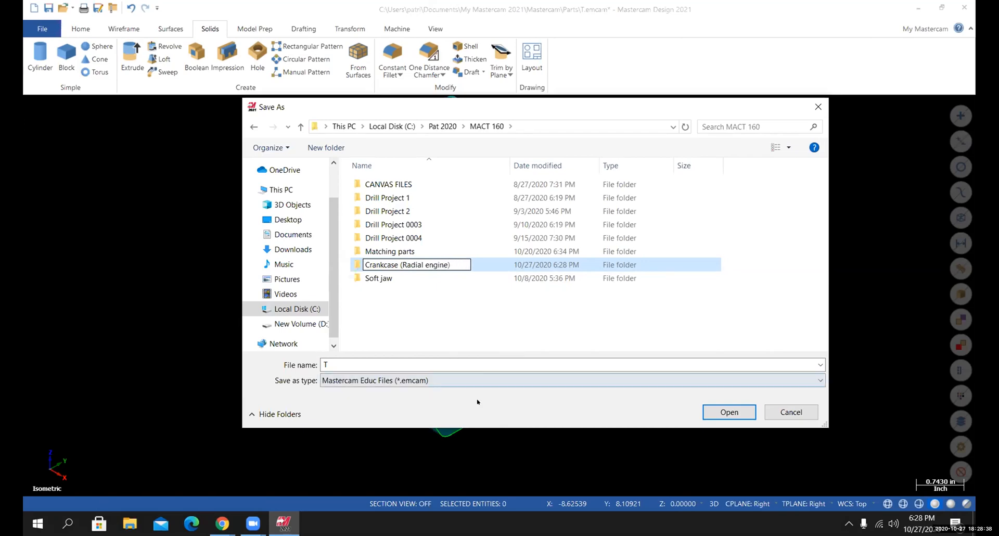
{"action": "key", "text": "Return"}
- Save the part as "Crankcase (Radial engine)" in the new crankcase folder, keeping the Mastercam Educ Files type
{"action": "double_click", "coordinate": [385, 197]}
{"action": "double_click", "coordinate": [325, 364]}
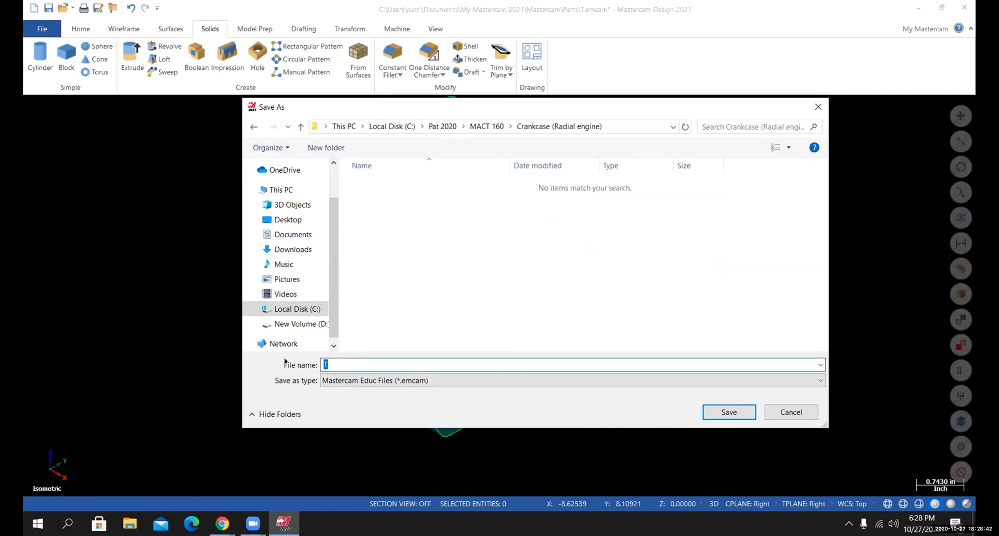
{"action": "type", "text": "Crankcase (Radial enig"}
{"action": "key", "text": "BackSpace"}
{"action": "key", "text": "BackSpace"}
{"action": "type", "text": "gine)"}
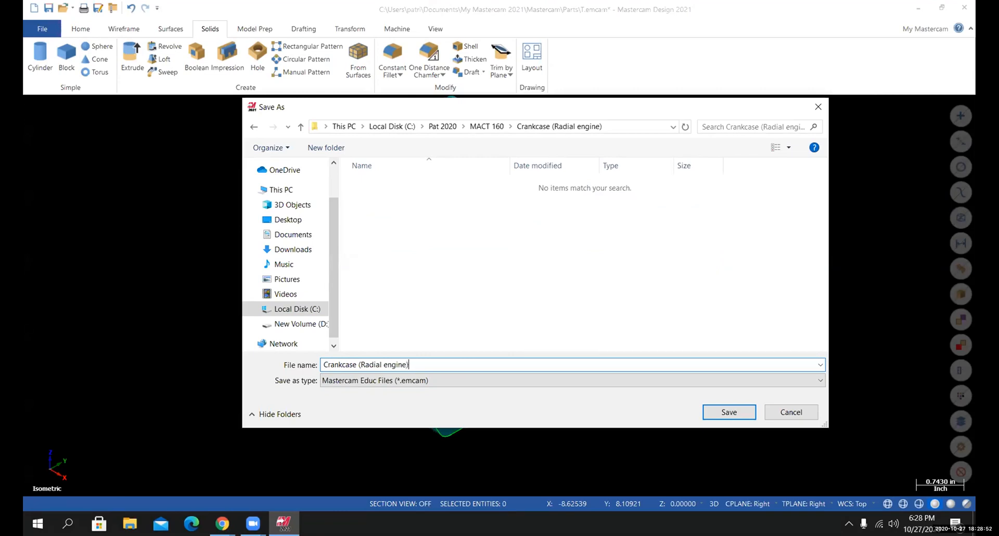
{"action": "left_click", "coordinate": [724, 412]}
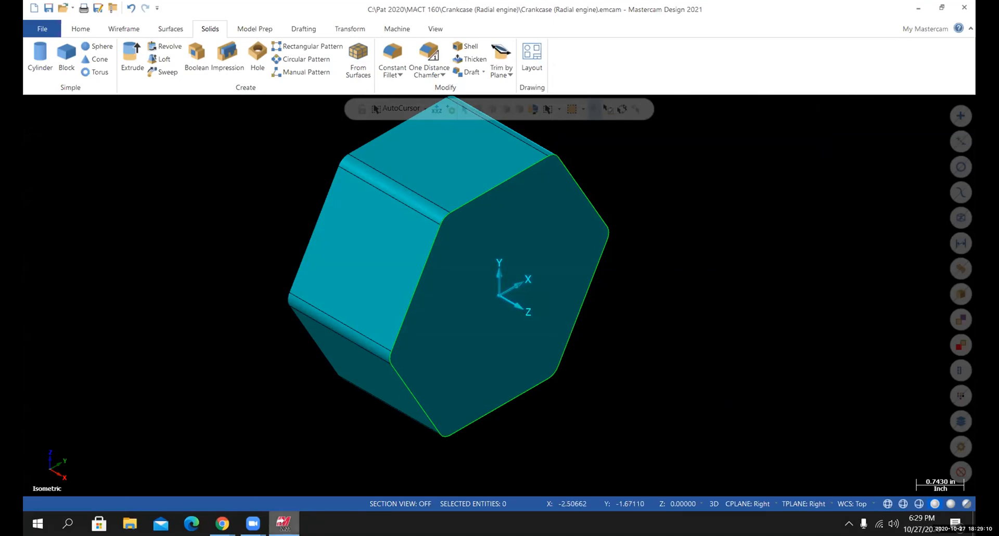
- Switch to Chrome to review the crankcase drawing and read the modelling steps on the course page
{"action": "mouse_move", "coordinate": [222, 523]}
{"action": "left_click", "coordinate": [156, 468]}
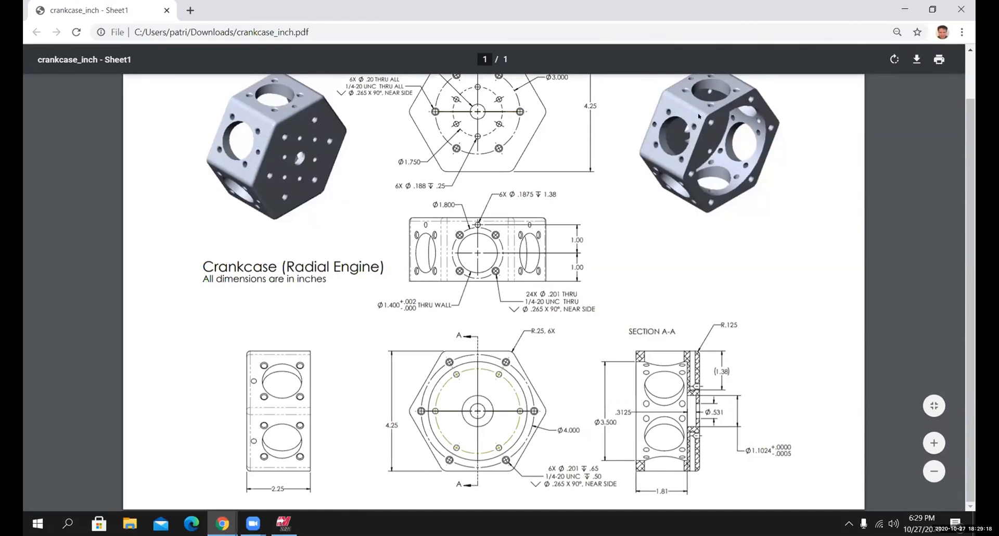
{"action": "left_click", "coordinate": [284, 522]}
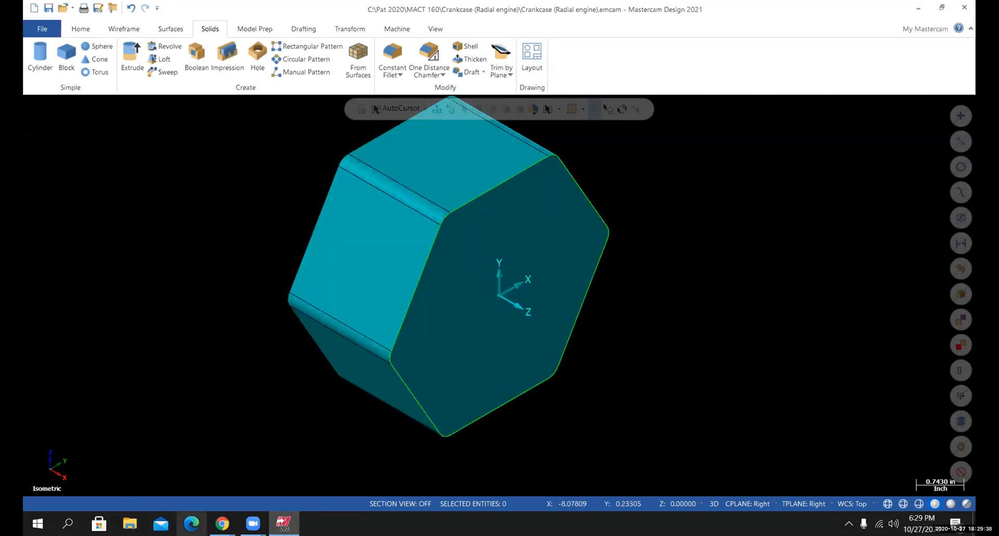
{"action": "left_click", "coordinate": [222, 522]}
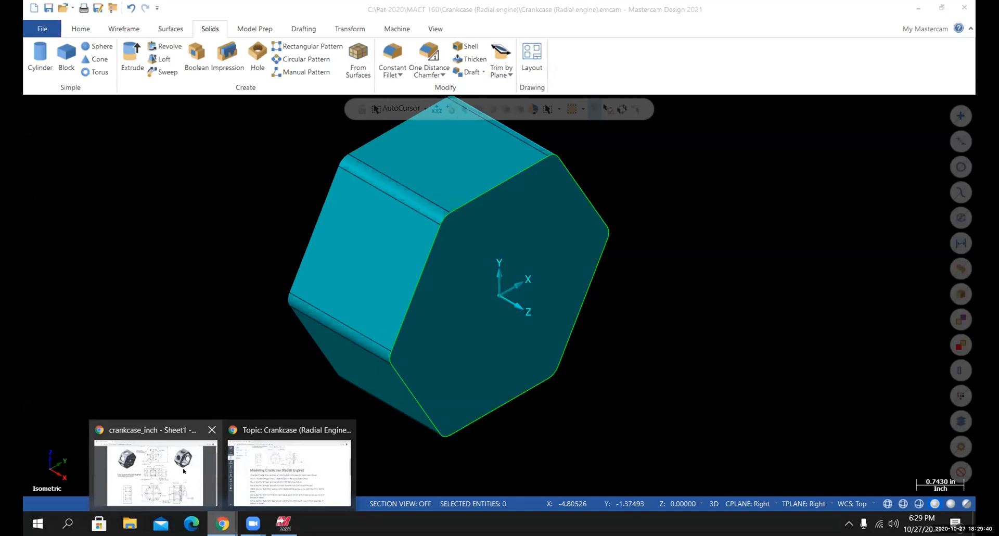
{"action": "left_click", "coordinate": [183, 471]}
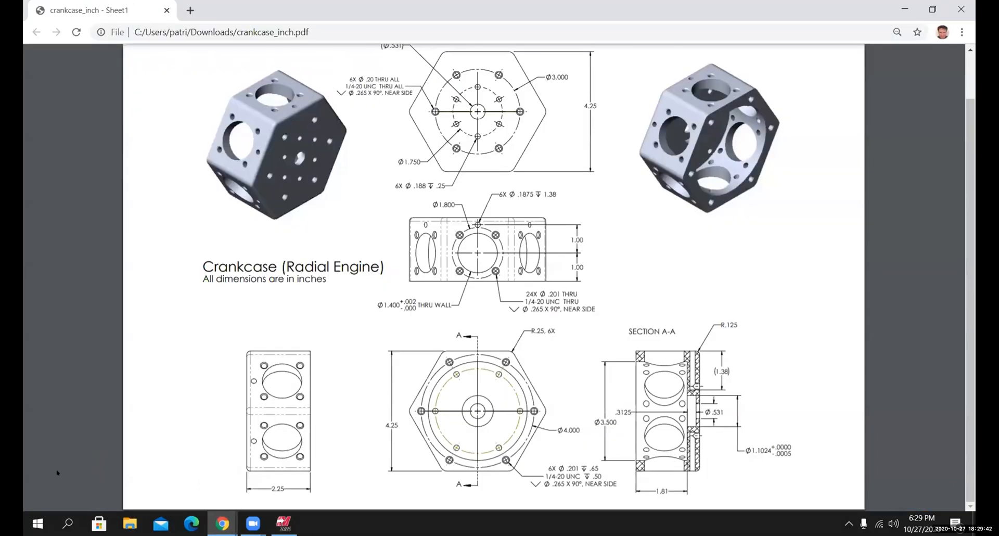
{"action": "mouse_move", "coordinate": [222, 523]}
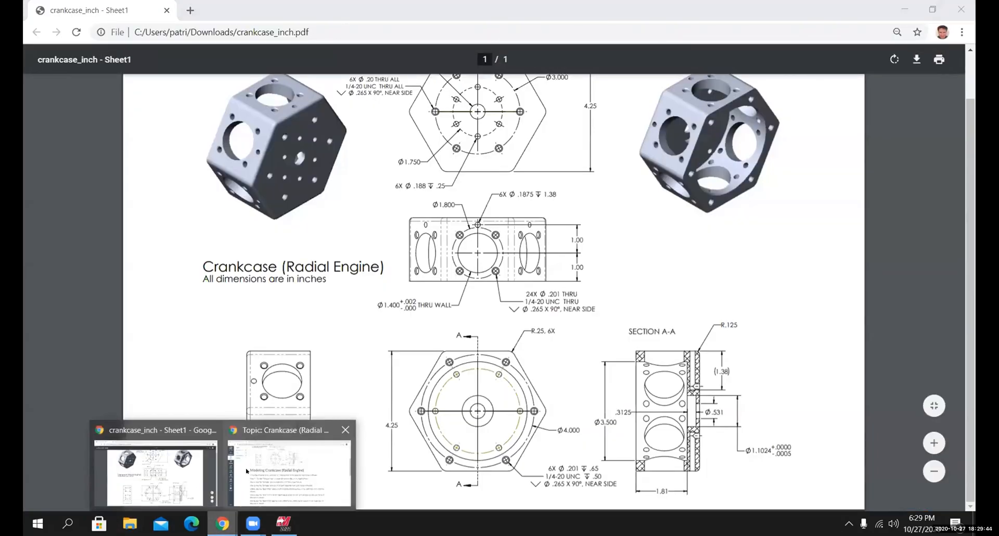
{"action": "left_click", "coordinate": [247, 471]}
{"action": "scroll", "coordinate": [263, 298], "scroll_direction": "down", "scroll_amount": 1}
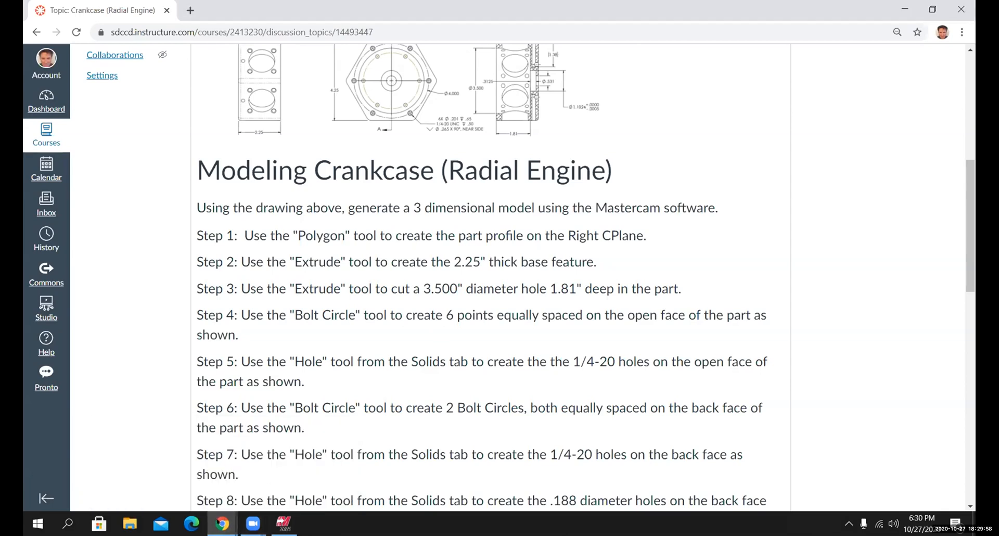
- Examine section A-A and the open-face view in the crankcase PDF for the large bore's diameter and depth
{"action": "mouse_move", "coordinate": [222, 523]}
{"action": "left_click", "coordinate": [154, 448]}
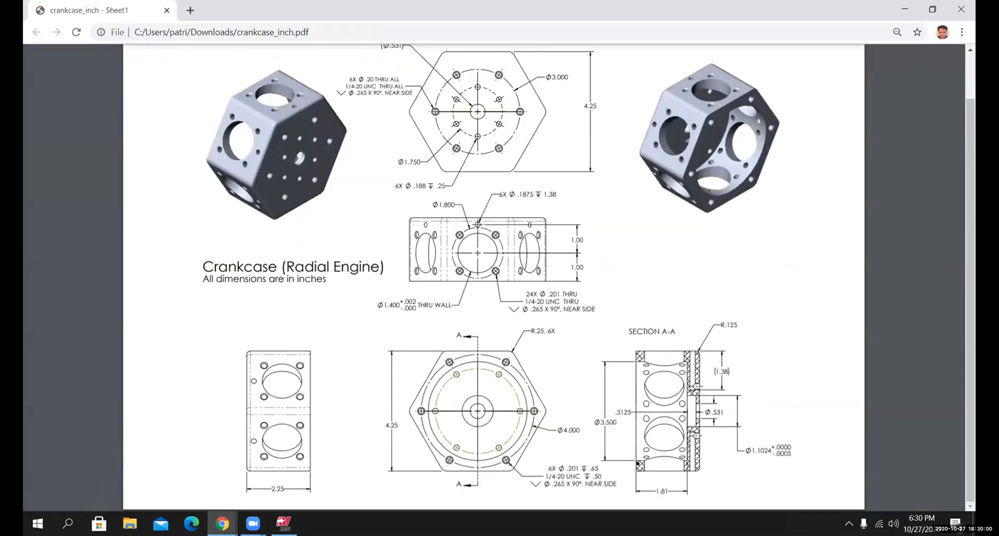
{"action": "scroll", "coordinate": [662, 478], "scroll_direction": "up", "scroll_amount": 5, "text": "ctrl"}
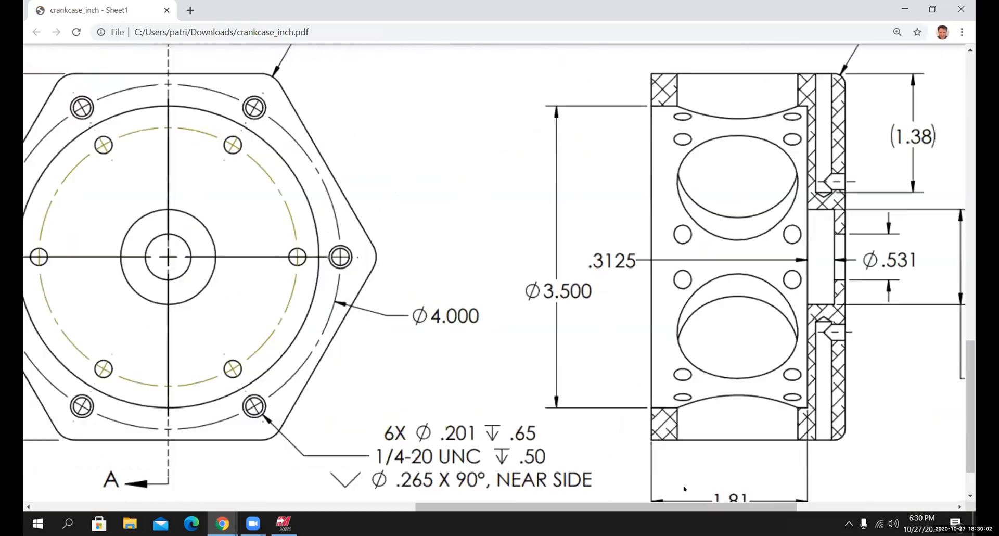
{"action": "scroll", "coordinate": [669, 464], "scroll_direction": "down", "scroll_amount": 4, "text": "ctrl"}
{"action": "scroll", "coordinate": [748, 480], "scroll_direction": "right", "scroll_amount": 3, "text": "shift"}
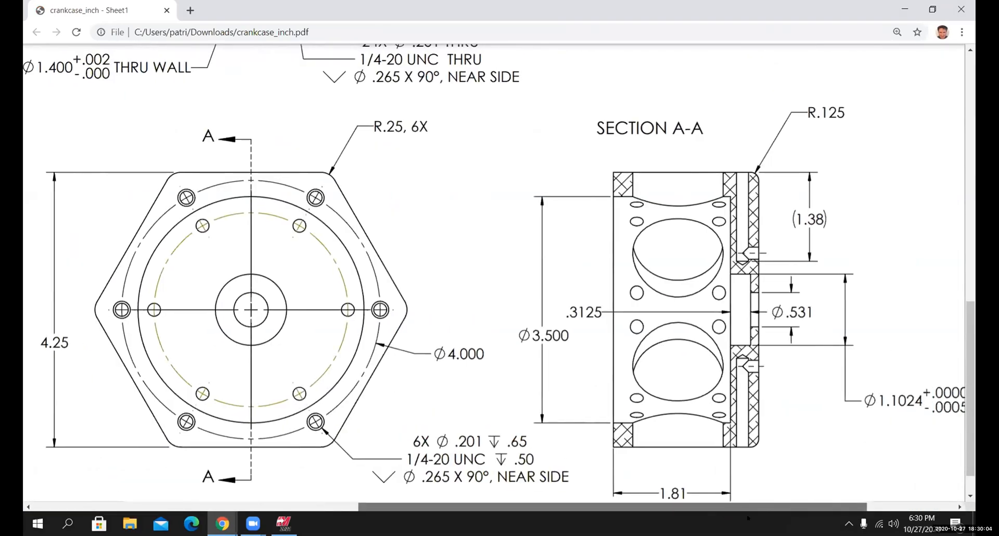
{"action": "scroll", "coordinate": [539, 378], "scroll_direction": "down", "scroll_amount": 1}
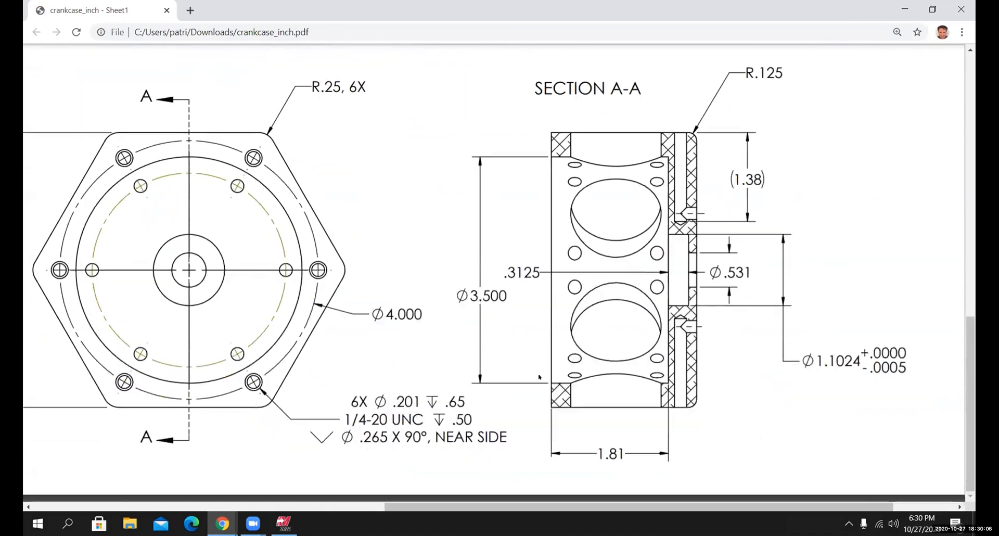
{"action": "scroll", "coordinate": [635, 322], "scroll_direction": "up", "scroll_amount": 10}
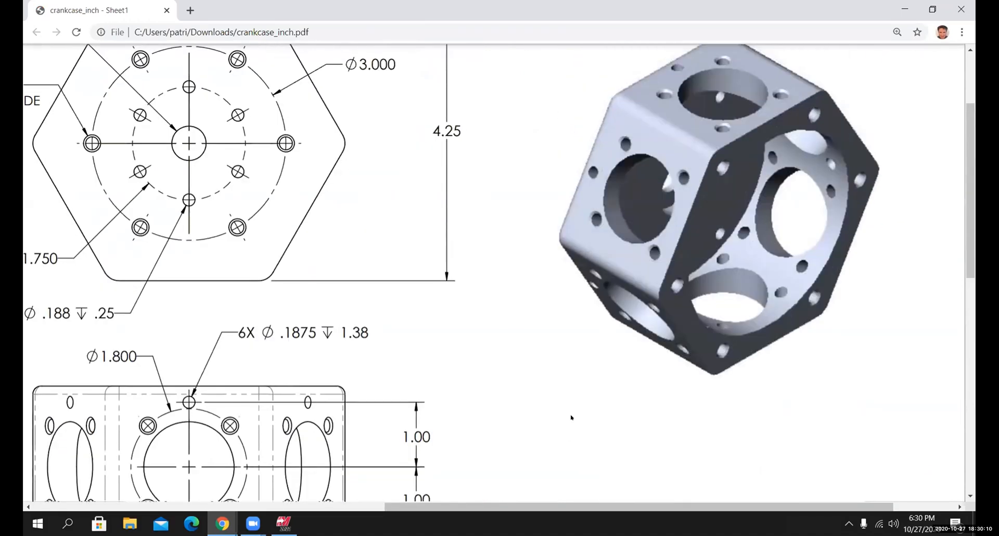
{"action": "scroll", "coordinate": [571, 417], "scroll_direction": "down", "scroll_amount": 12}
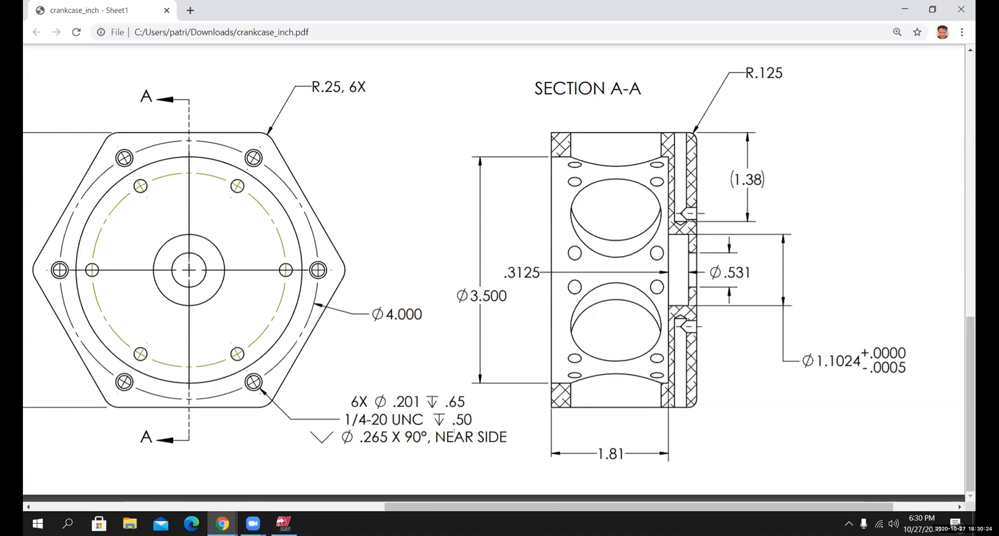
{"action": "scroll", "coordinate": [446, 440], "scroll_direction": "down", "scroll_amount": 3, "text": "ctrl"}
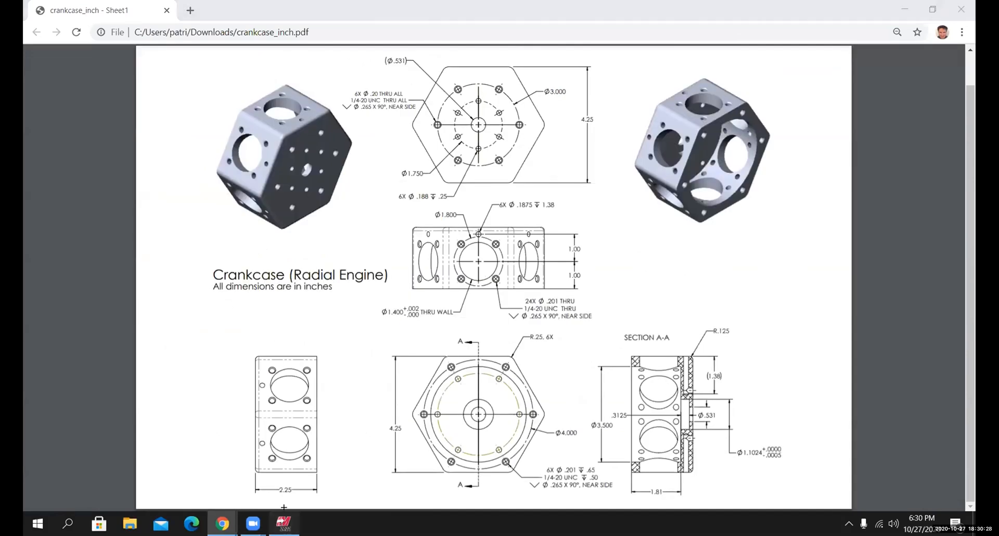
- Switch to Mastercam and draw a 3.5 in diameter circle by center point at the origin of the hexagon face
{"action": "left_click", "coordinate": [284, 522]}
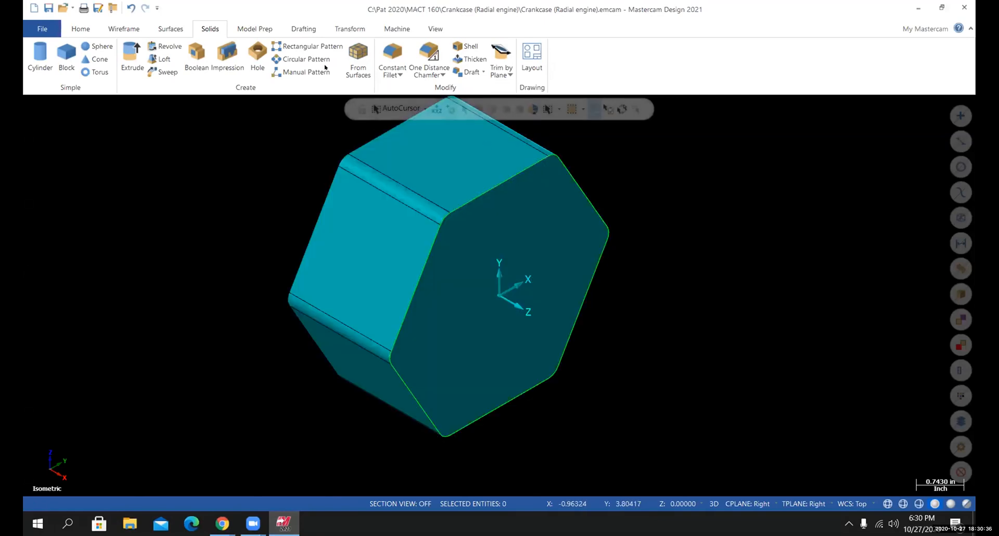
{"action": "left_click", "coordinate": [113, 28]}
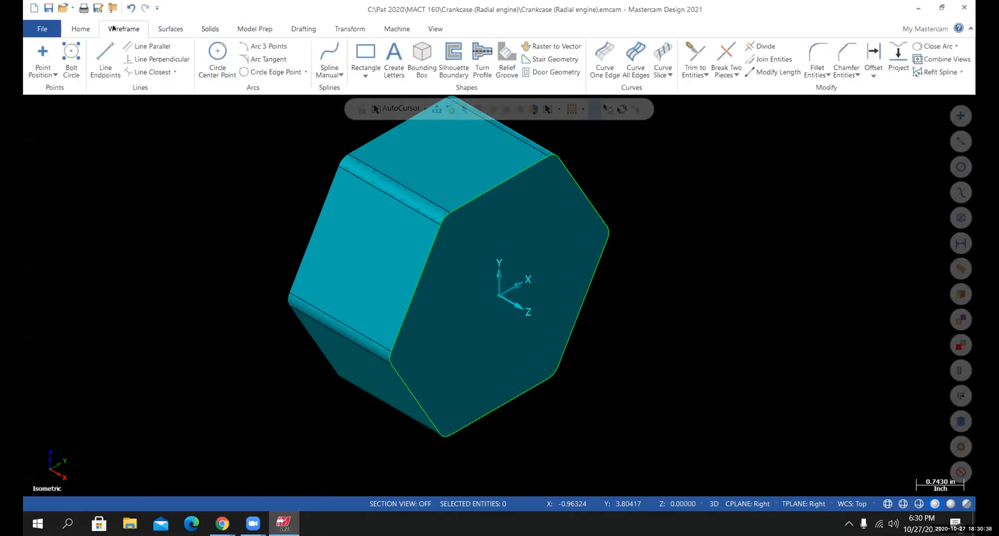
{"action": "left_click", "coordinate": [215, 57]}
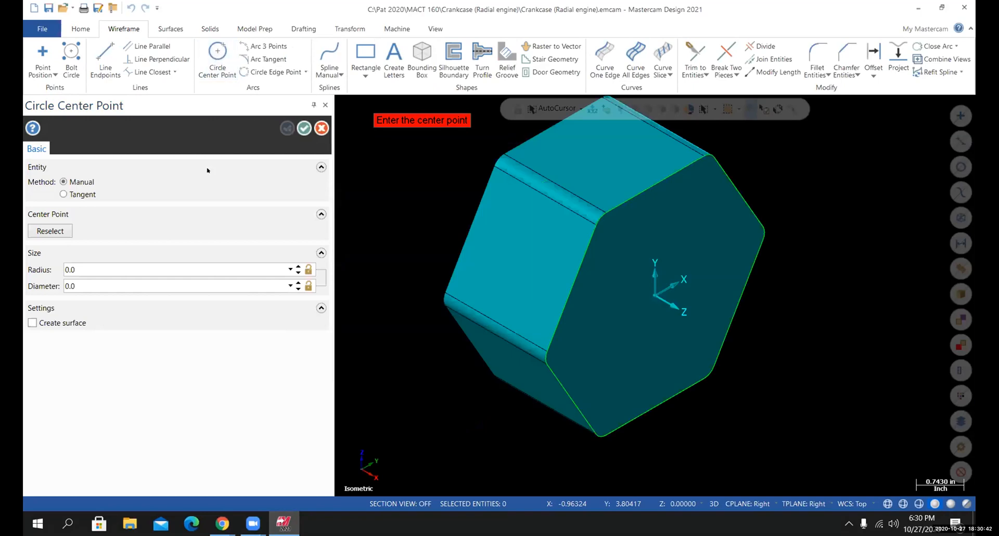
{"action": "left_click", "coordinate": [99, 283]}
{"action": "type", "text": "3.5"}
{"action": "key", "text": "Return"}
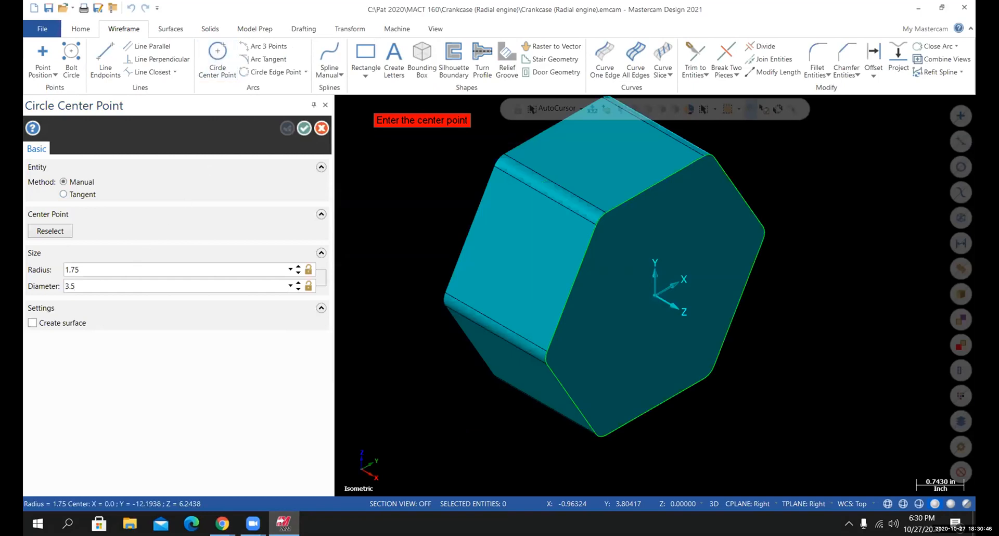
{"action": "left_click", "coordinate": [656, 299]}
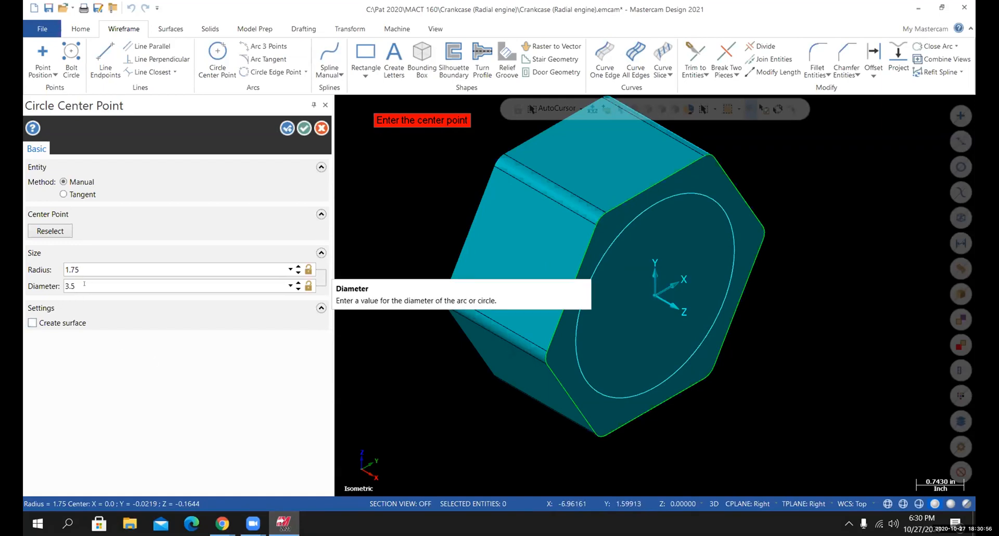
{"action": "left_click", "coordinate": [303, 127]}
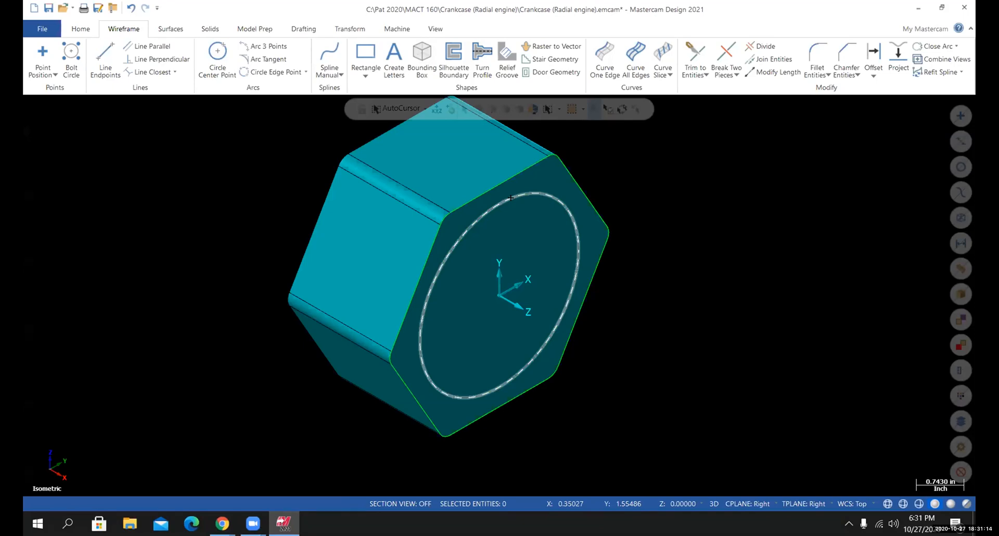
- Start a solid extrusion of the 3.5 in circle chain and set its type to Cut body
{"action": "left_click", "coordinate": [209, 29]}
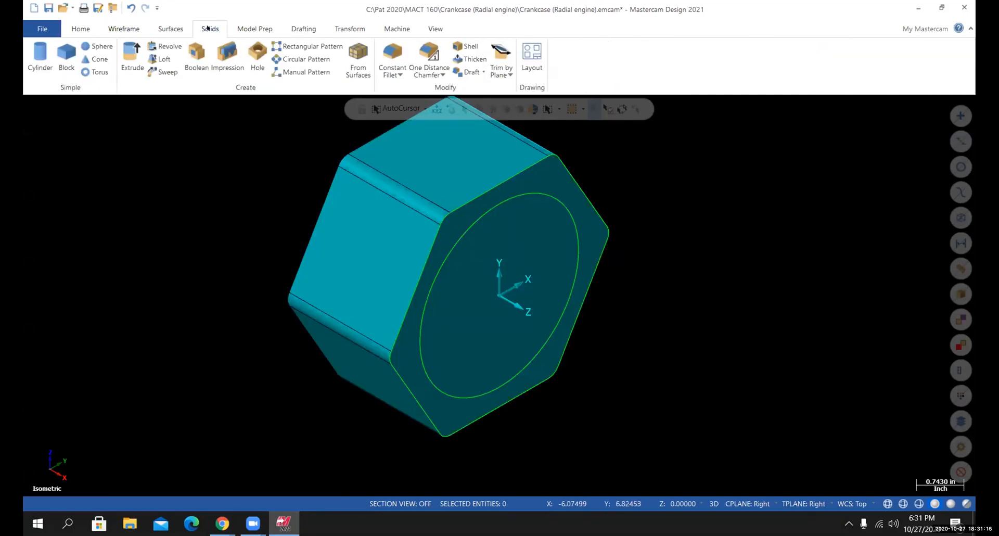
{"action": "left_click", "coordinate": [131, 58]}
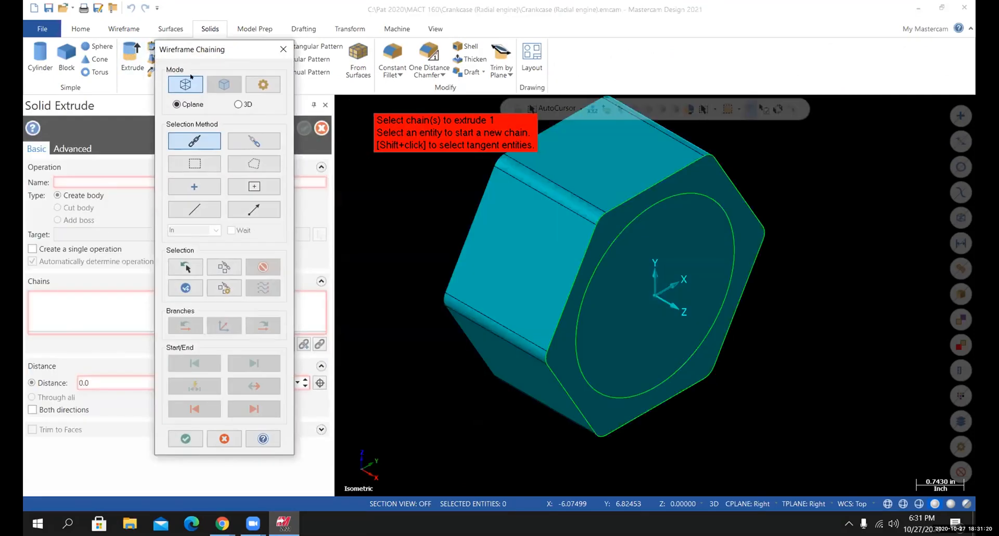
{"action": "left_click", "coordinate": [729, 225]}
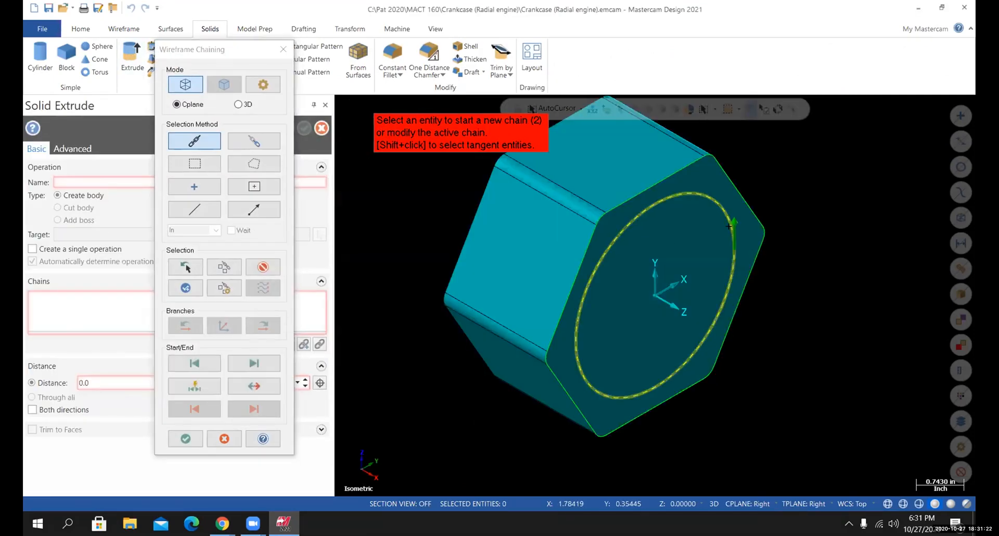
{"action": "left_click", "coordinate": [185, 438]}
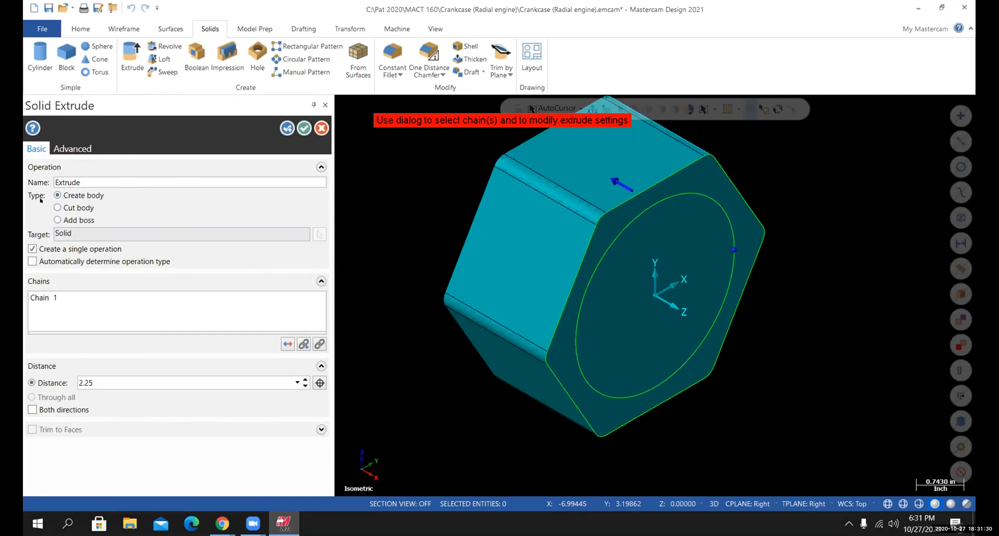
{"action": "left_click", "coordinate": [58, 207]}
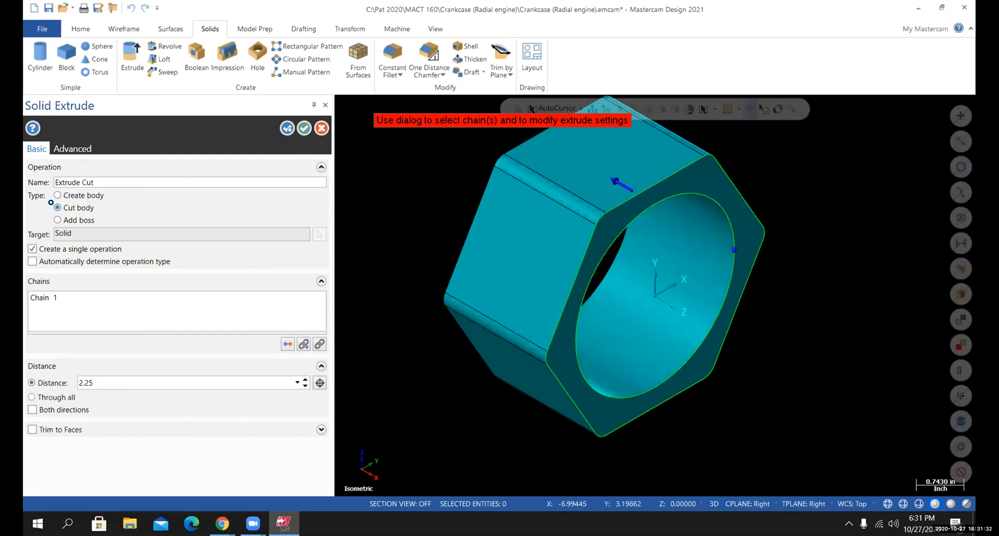
{"action": "mouse_move", "coordinate": [585, 421]}
{"action": "middle_mouse_down"}
{"action": "mouse_move", "coordinate": [507, 393]}
{"action": "mouse_move", "coordinate": [578, 404]}
{"action": "middle_mouse_up"}
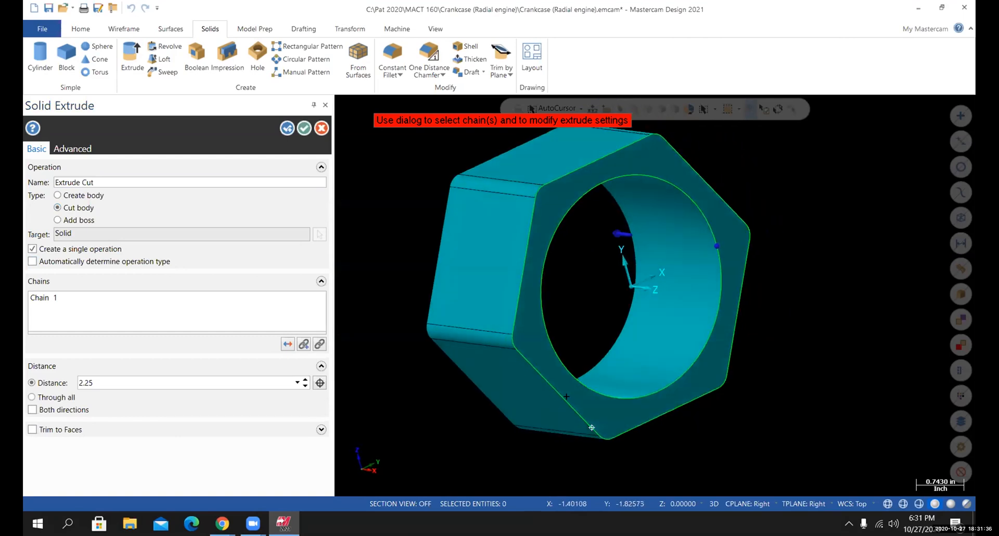
- Set the extrude cut distance to 1.81, keeping the direction into the body, and apply the cut
{"action": "left_click", "coordinate": [283, 340]}
{"action": "left_click", "coordinate": [283, 340]}
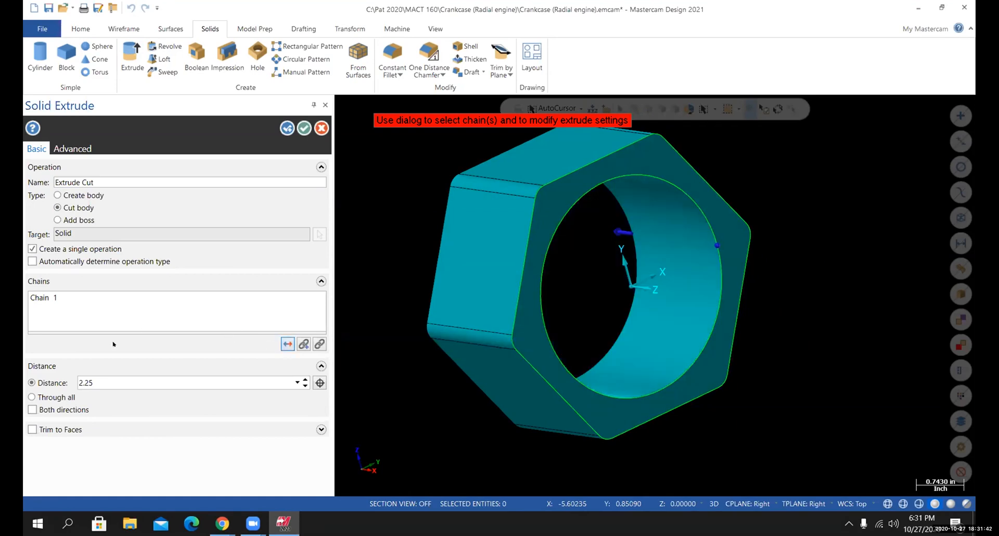
{"action": "left_click_drag", "start_coordinate": [80, 383], "coordinate": [93, 379]}
{"action": "type", "text": "1.81"}
{"action": "key", "text": "Return"}
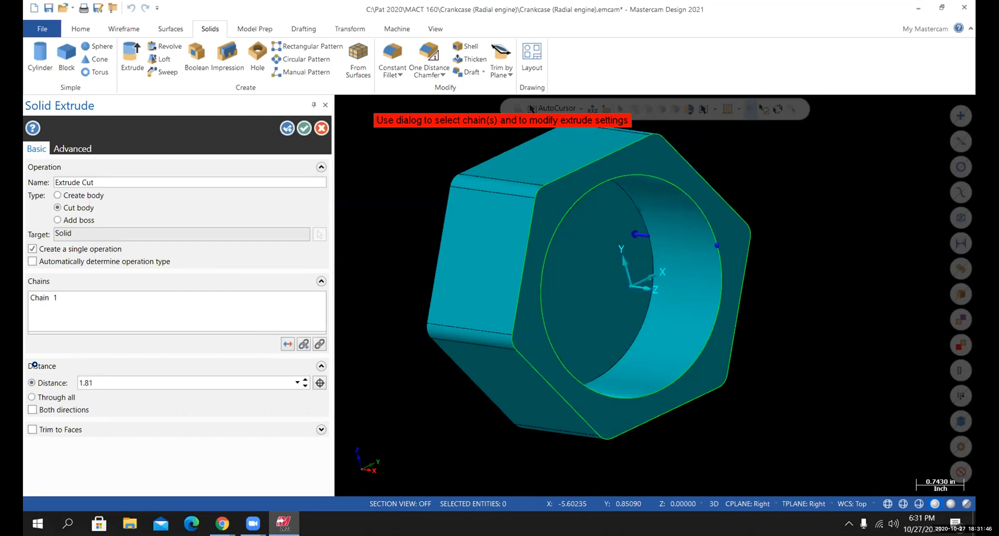
{"action": "mouse_move", "coordinate": [621, 383]}
{"action": "middle_mouse_down"}
{"action": "mouse_move", "coordinate": [633, 394]}
{"action": "mouse_move", "coordinate": [702, 381]}
{"action": "mouse_move", "coordinate": [641, 371]}
{"action": "middle_mouse_up"}
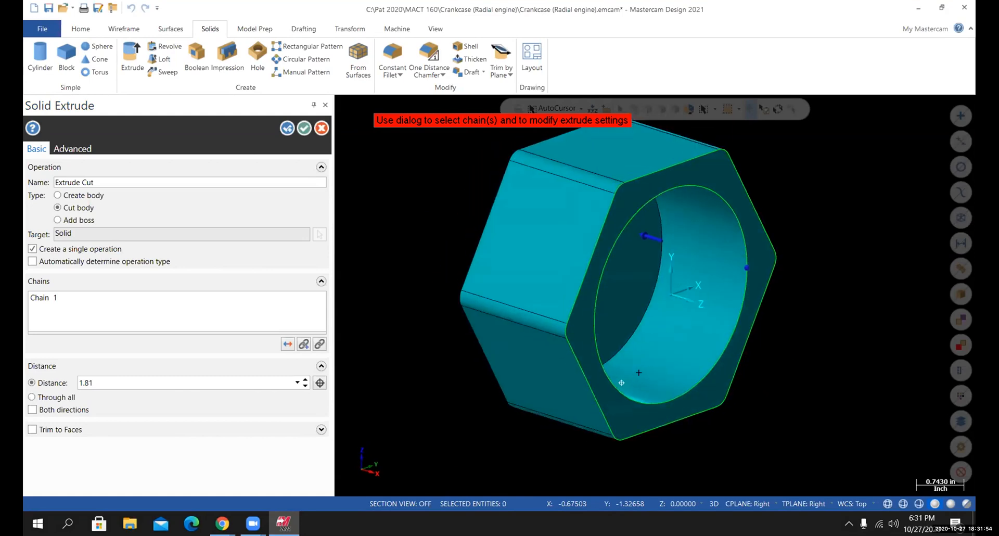
{"action": "left_click", "coordinate": [303, 128]}
- Restore the isometric view and save the crankcase part
{"action": "right_click", "coordinate": [215, 209]}
{"action": "left_click", "coordinate": [247, 321]}
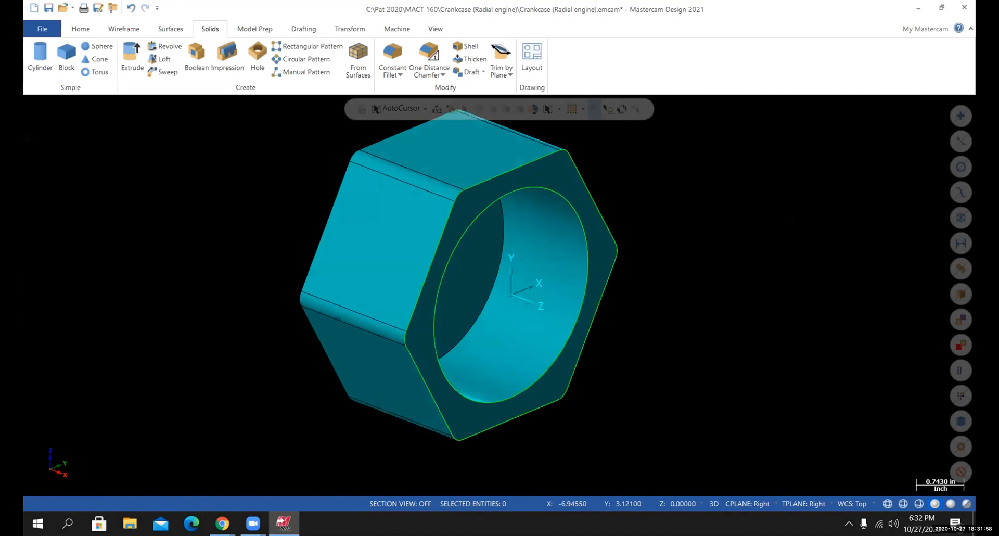
{"action": "left_click", "coordinate": [42, 29]}
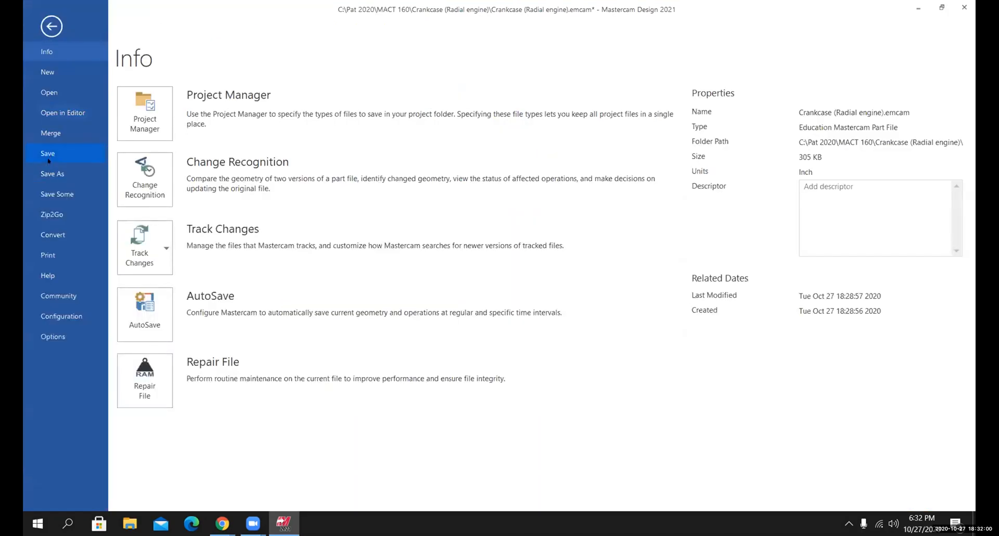
{"action": "left_click", "coordinate": [48, 154]}
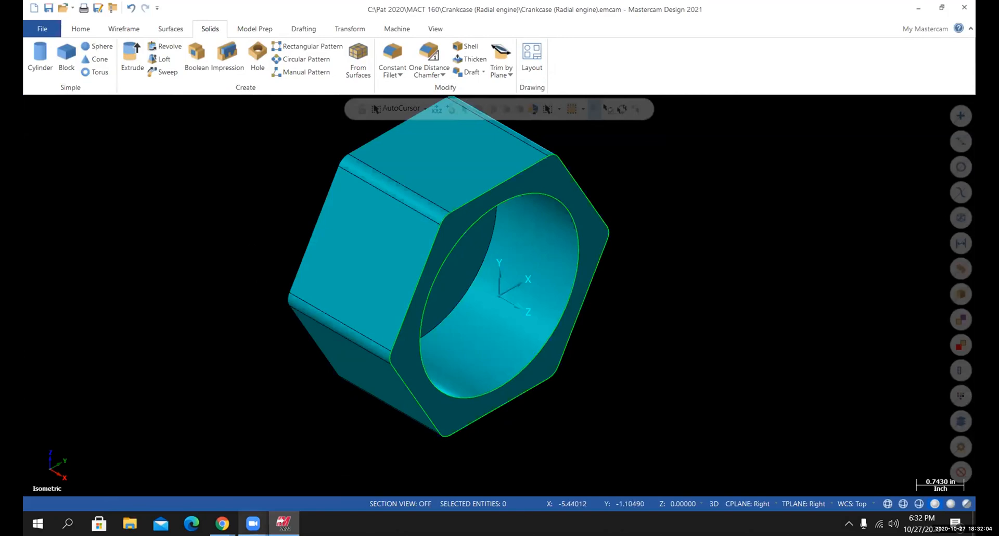
- Consult the drawing and course instructions for the open-face bolt circle, and return to Mastercam
{"action": "left_click", "coordinate": [222, 523]}
{"action": "left_click", "coordinate": [207, 478]}
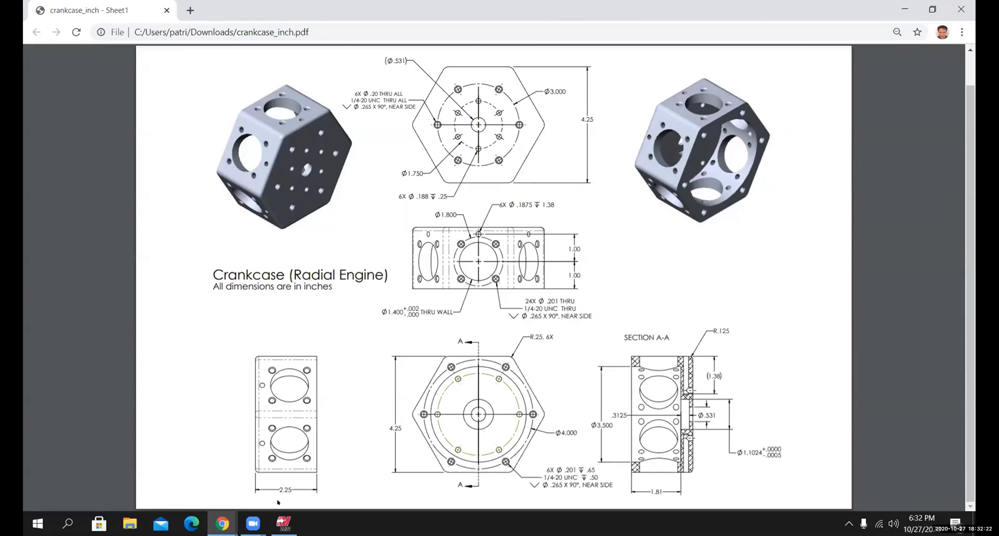
{"action": "mouse_move", "coordinate": [222, 523]}
{"action": "left_click", "coordinate": [271, 483]}
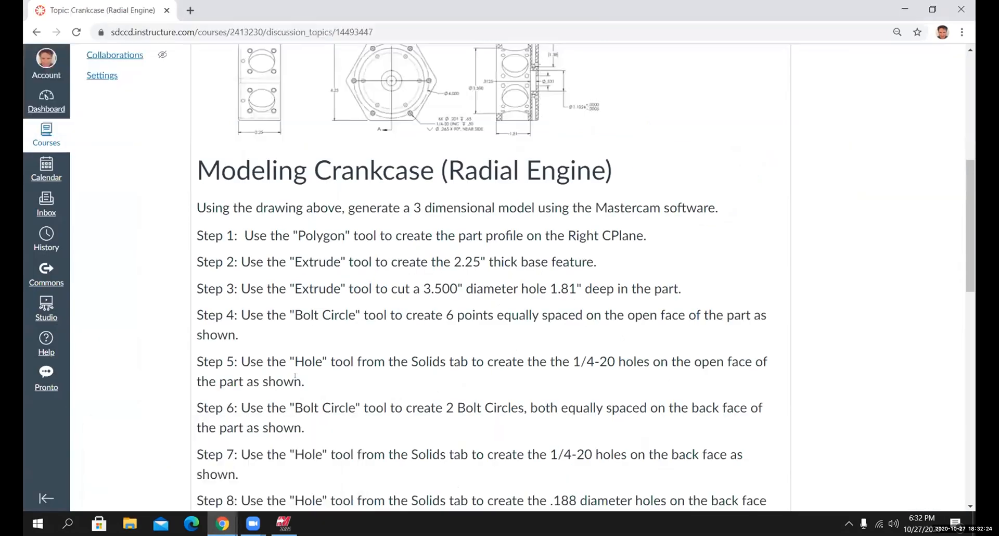
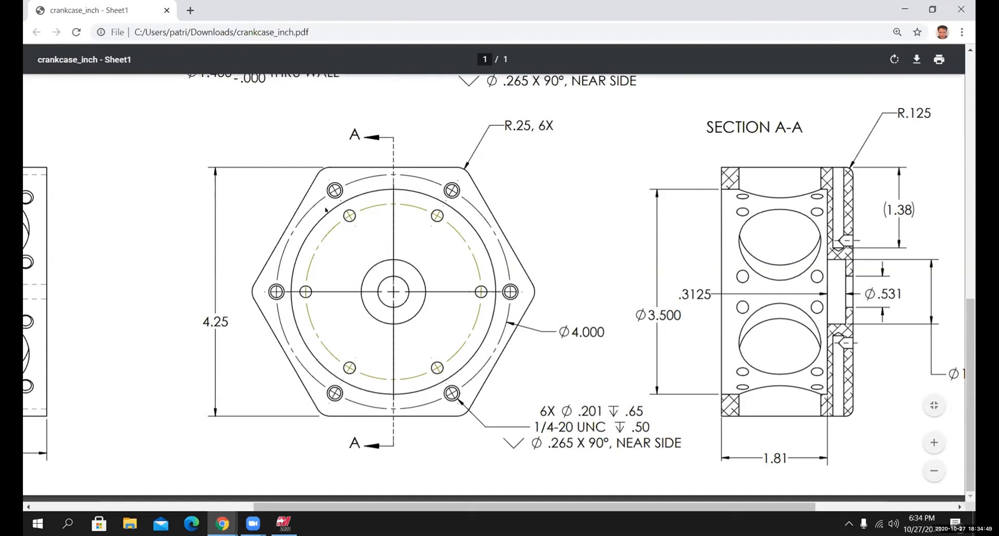
{"action": "left_click", "coordinate": [282, 497]}
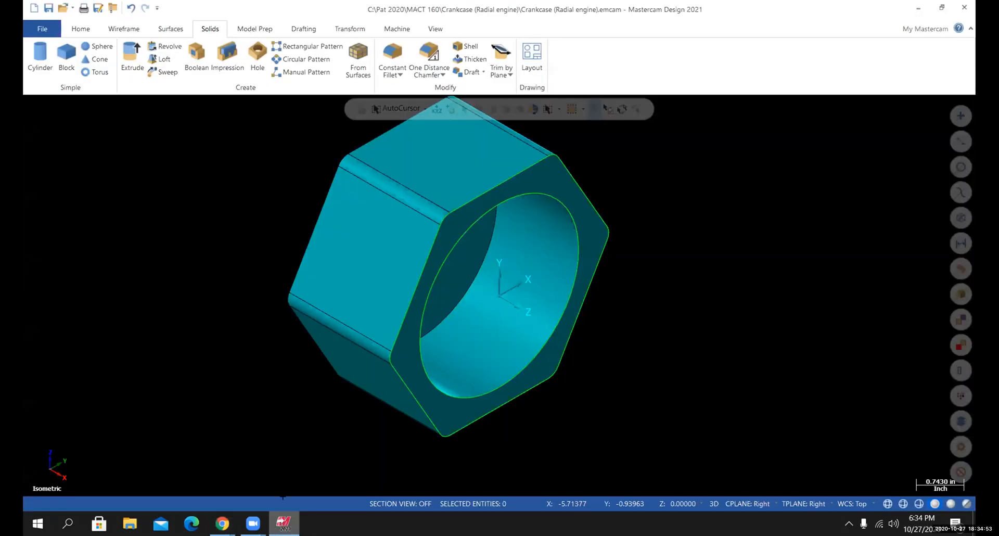
- Start a bolt circle and set its base point at the origin, centred on the crankcase's open face
{"action": "scroll", "coordinate": [538, 302], "scroll_direction": "up", "scroll_amount": 1}
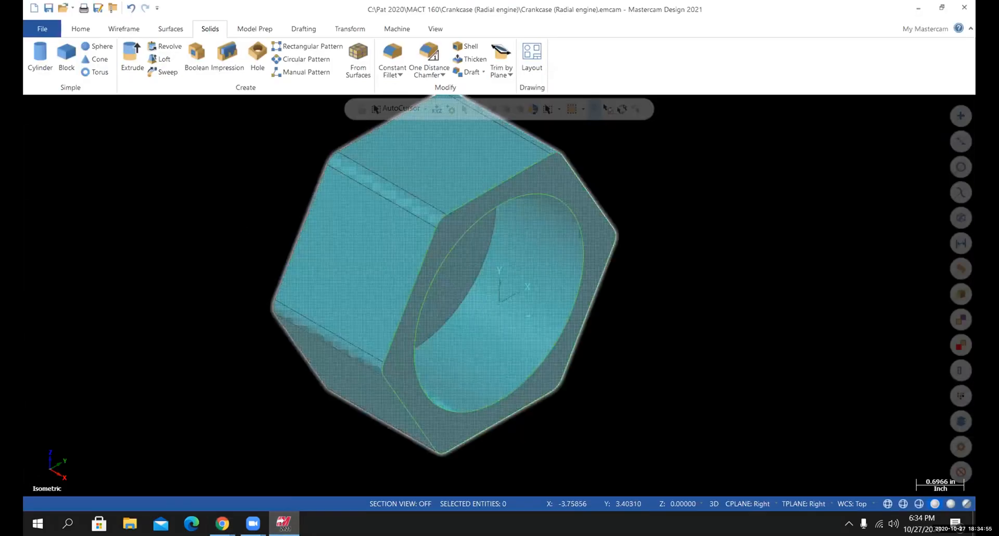
{"action": "left_click", "coordinate": [123, 29]}
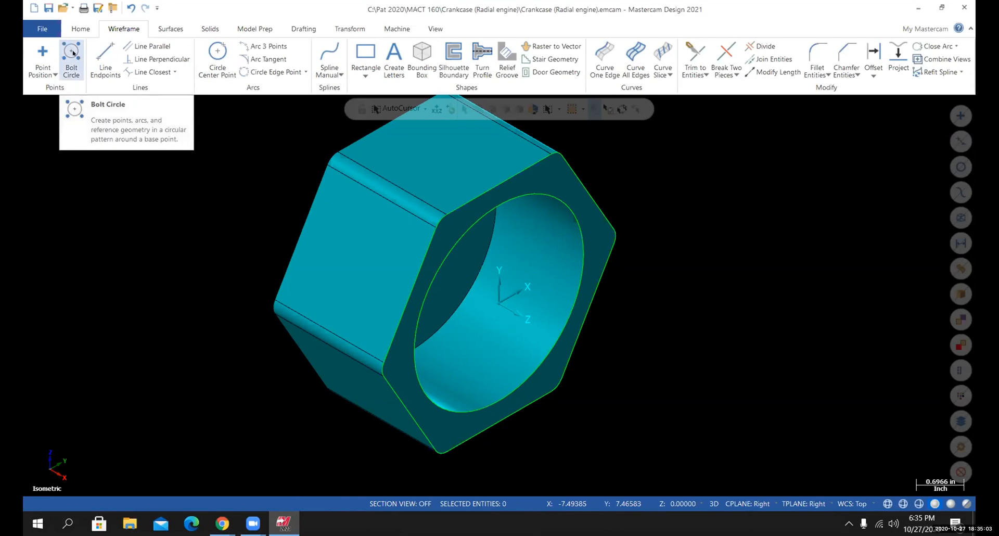
{"action": "left_click", "coordinate": [72, 52]}
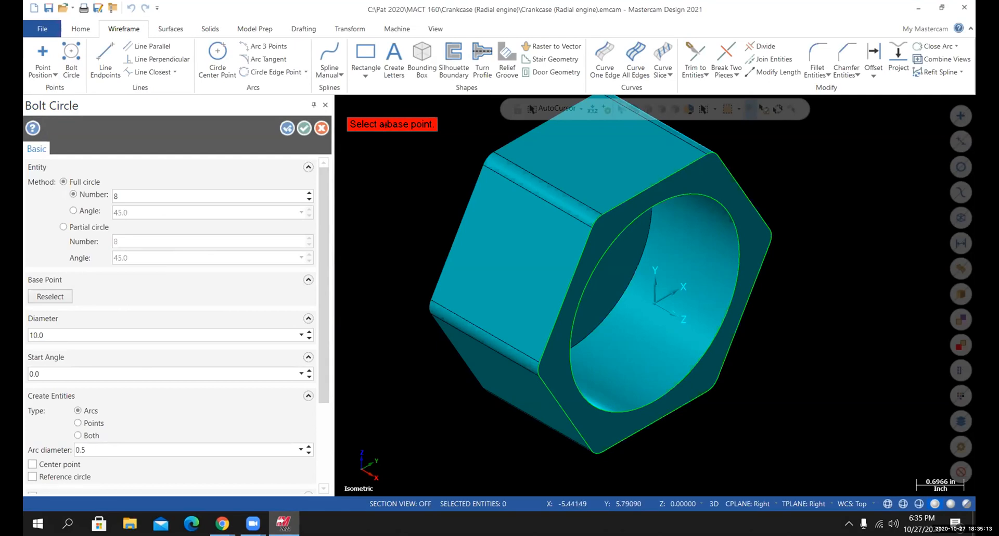
{"action": "left_click", "coordinate": [655, 305]}
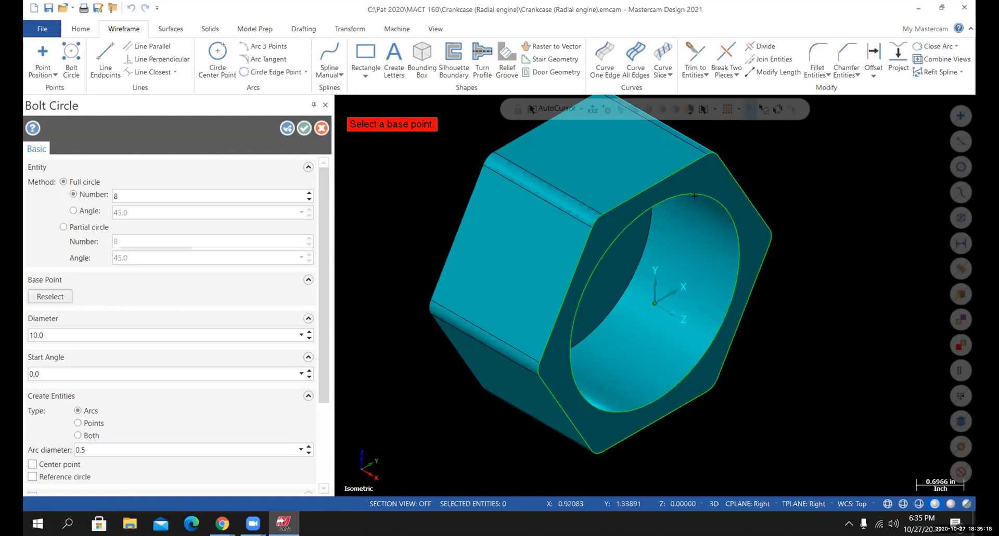
{"action": "left_click", "coordinate": [648, 299]}
- Examine the full bolt circle preview around the crankcase
{"action": "scroll", "coordinate": [613, 450], "scroll_direction": "down", "scroll_amount": 4}
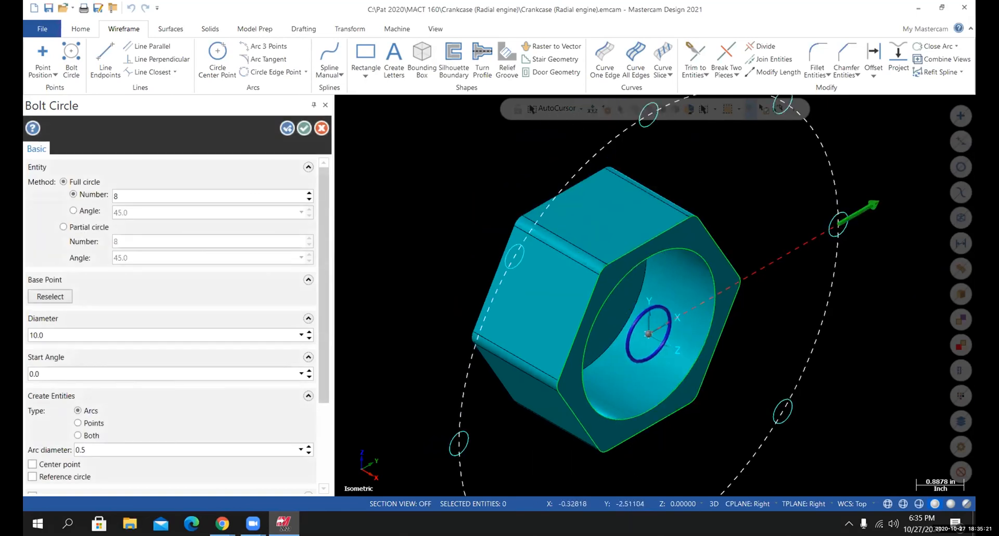
{"action": "scroll", "coordinate": [613, 450], "scroll_direction": "up", "scroll_amount": 1}
{"action": "scroll", "coordinate": [666, 463], "scroll_direction": "down", "scroll_amount": 6}
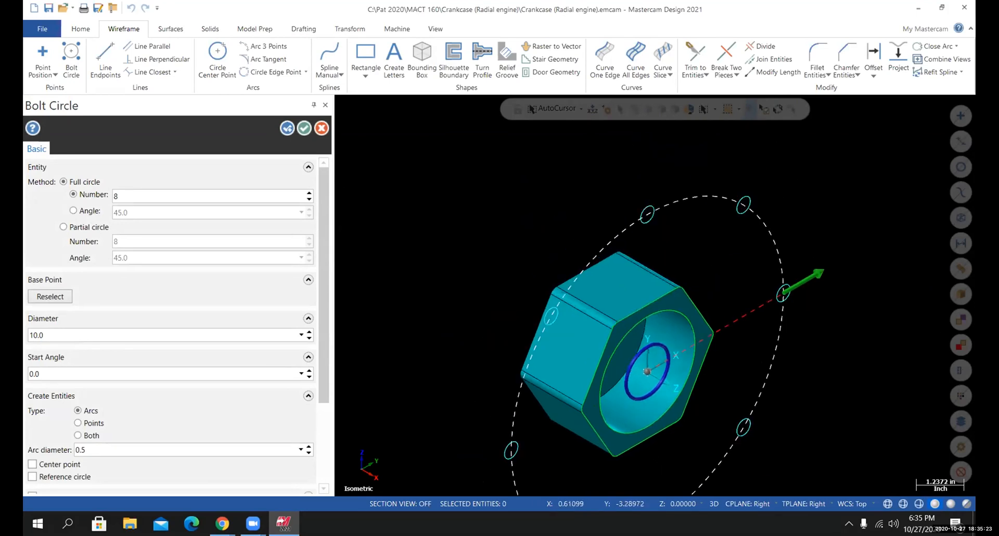
{"action": "right_click", "coordinate": [665, 462]}
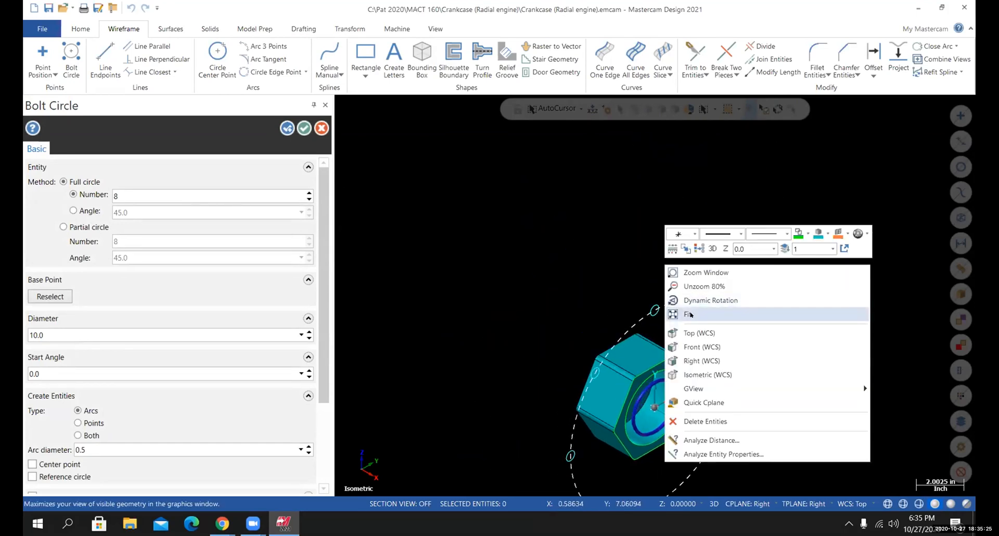
{"action": "left_click", "coordinate": [686, 314]}
{"action": "scroll", "coordinate": [664, 417], "scroll_direction": "up", "scroll_amount": 5}
{"action": "scroll", "coordinate": [664, 417], "scroll_direction": "down", "scroll_amount": 4}
{"action": "scroll", "coordinate": [686, 448], "scroll_direction": "down", "scroll_amount": 6}
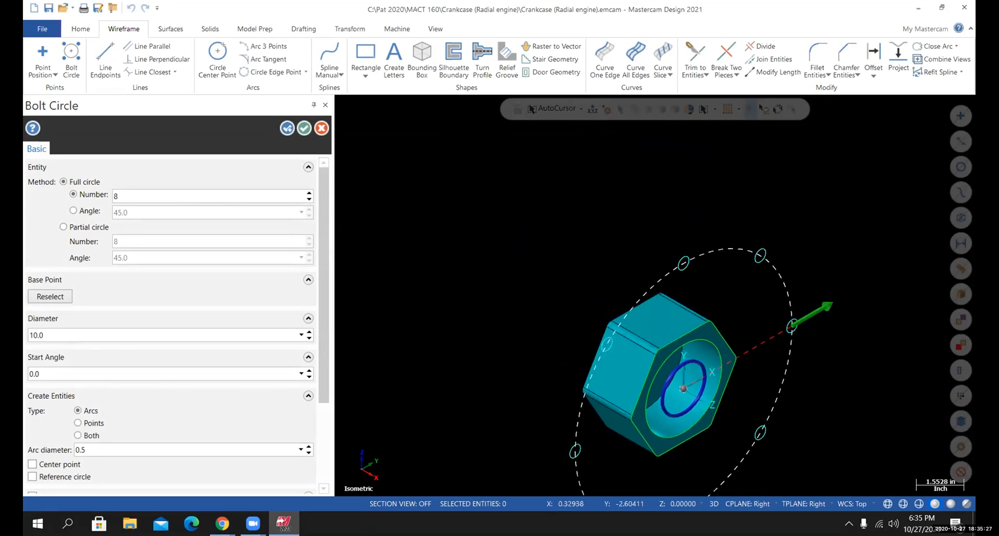
{"action": "key", "text": "Up"}
{"action": "key", "text": "Up"}
{"action": "key", "text": "Up"}
{"action": "key", "text": "Down"}
{"action": "key", "text": "Down"}
{"action": "key", "text": "Down"}
{"action": "key", "text": "Down"}
{"action": "key", "text": "Down"}
{"action": "key", "text": "Down"}
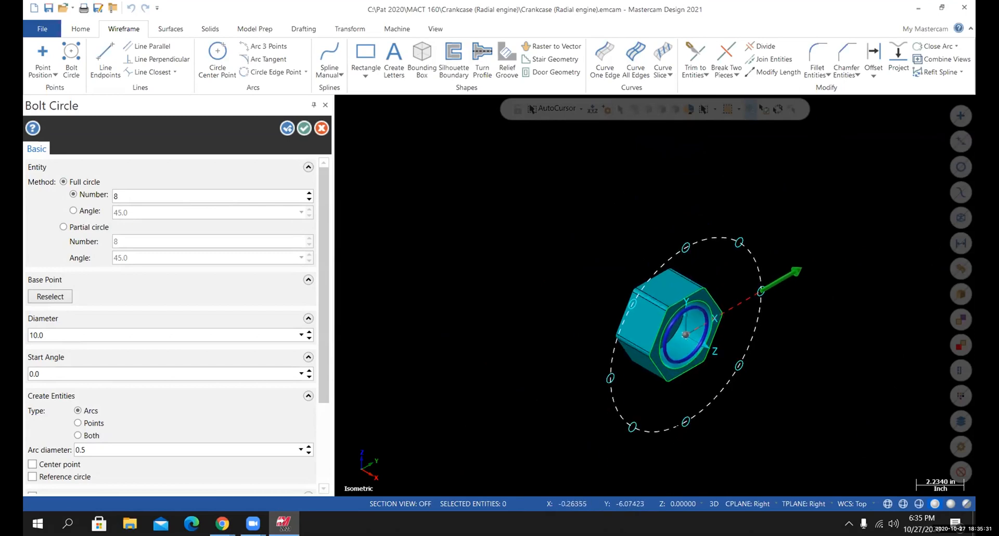
{"action": "scroll", "coordinate": [688, 386], "scroll_direction": "up", "scroll_amount": 4}
{"action": "scroll", "coordinate": [636, 442], "scroll_direction": "up", "scroll_amount": 1}
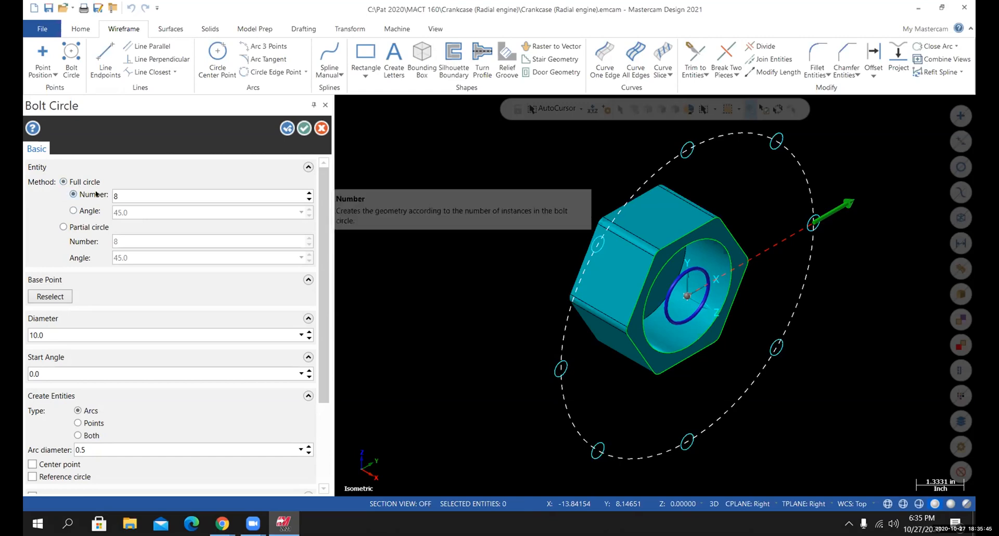
- Set the full bolt circle to 6 instances and, after checking the drawing, set its diameter to 4
{"action": "left_click", "coordinate": [112, 199]}
{"action": "type", "text": "6"}
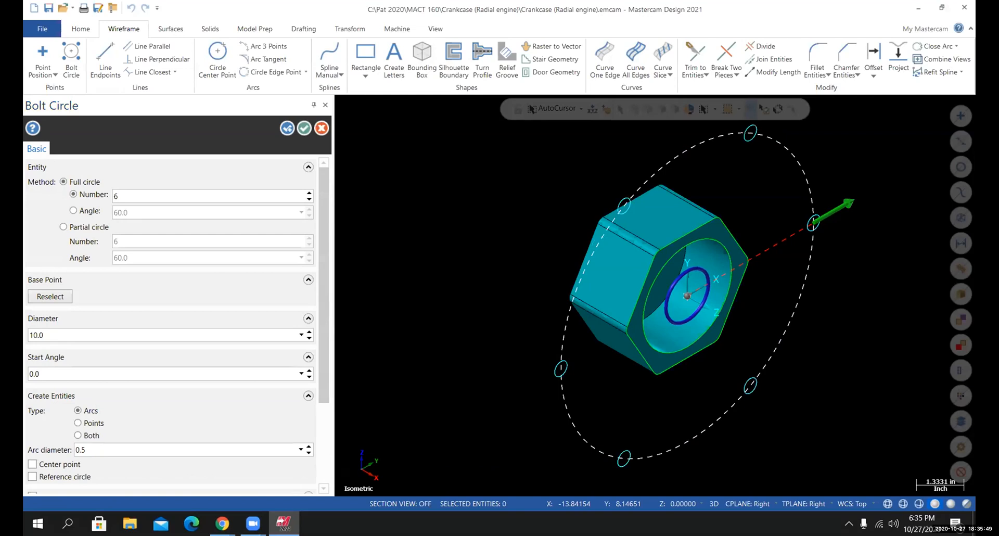
{"action": "left_click", "coordinate": [44, 335]}
{"action": "mouse_move", "coordinate": [222, 523]}
{"action": "left_click", "coordinate": [156, 473]}
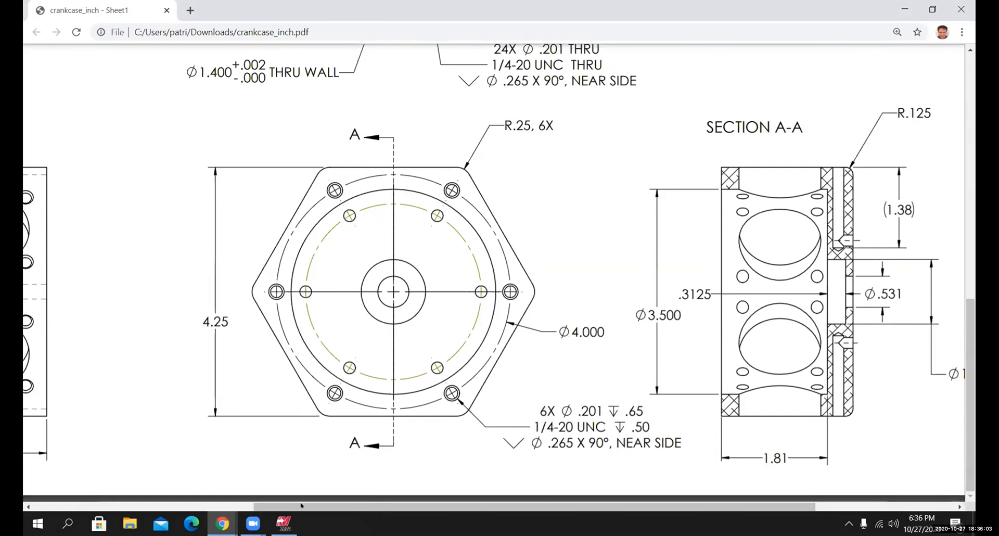
{"action": "left_click", "coordinate": [284, 523]}
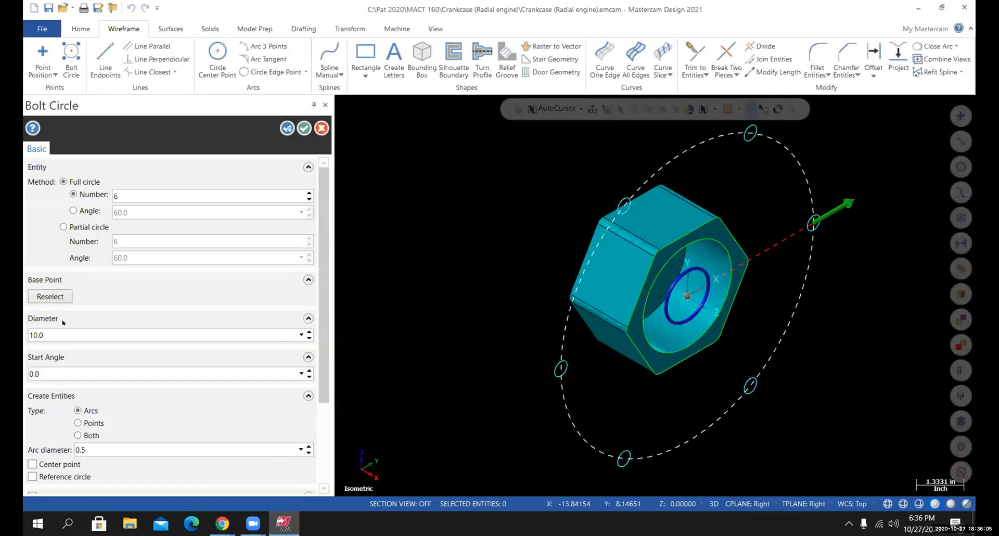
{"action": "double_click", "coordinate": [52, 330]}
{"action": "type", "text": "4"}
{"action": "key", "text": "Return"}
{"action": "scroll", "coordinate": [685, 297], "scroll_direction": "up", "scroll_amount": 4}
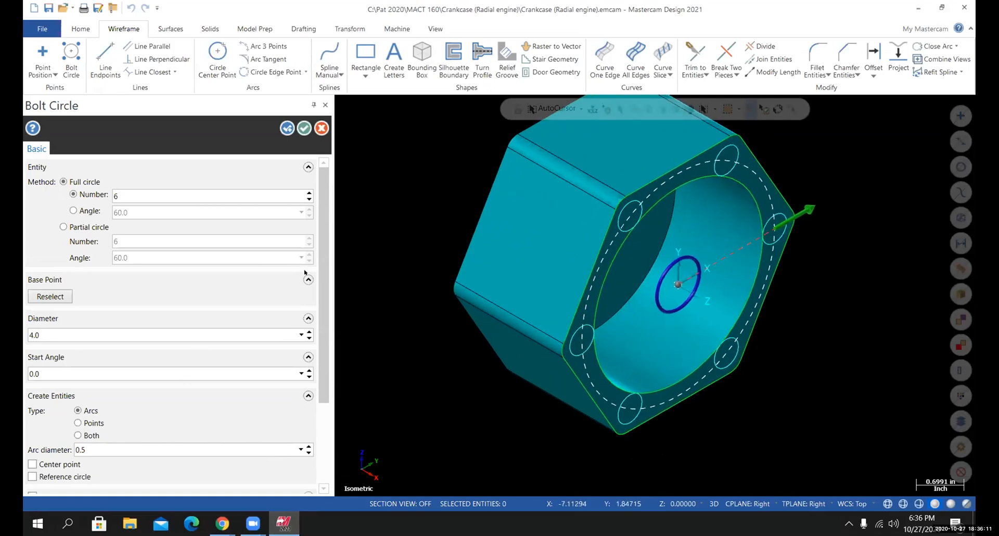
- Set the arc diameter of the bolt circle holes to .201
{"action": "scroll", "coordinate": [50, 328], "scroll_direction": "down", "scroll_amount": 2}
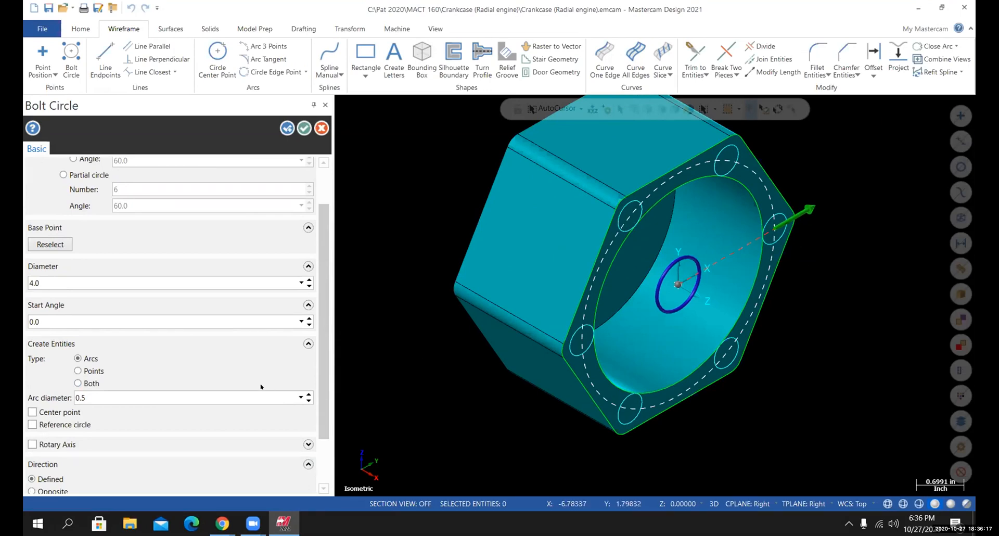
{"action": "left_click_drag", "start_coordinate": [90, 398], "coordinate": [58, 400]}
{"action": "type", "text": ".201"}
{"action": "key", "text": "Tab"}
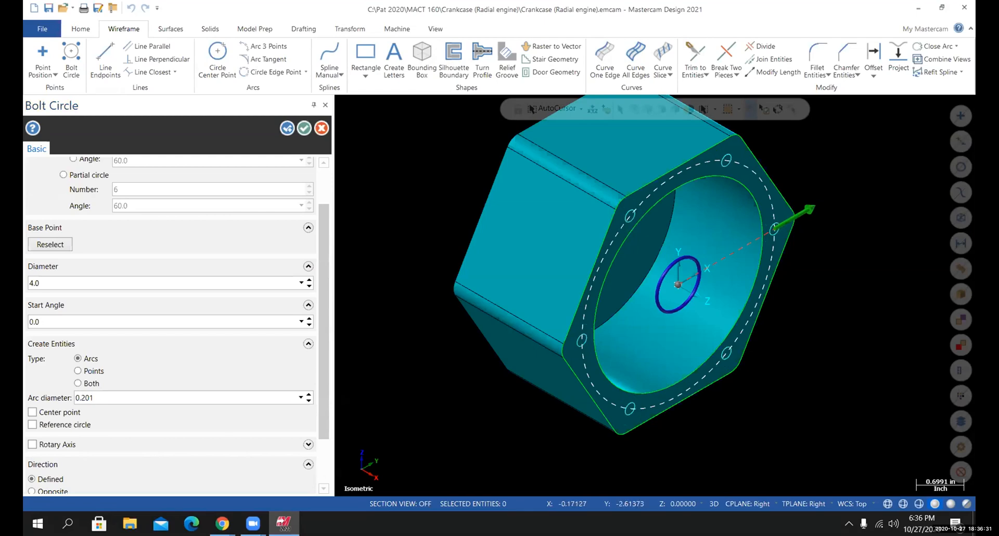
{"action": "middle_click_drag", "start_coordinate": [676, 425], "coordinate": [626, 384]}
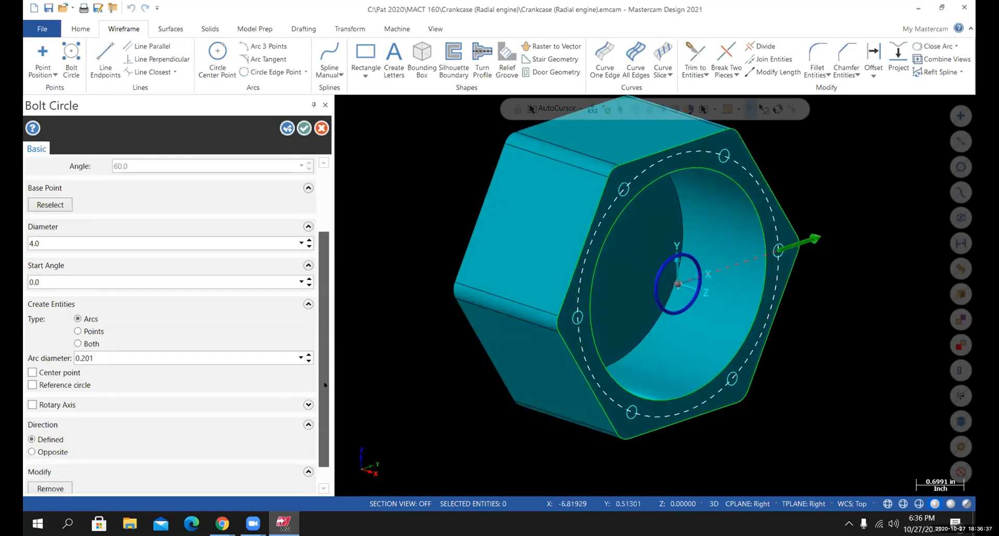
- Include the reference circle without centre point, keeping arcs as the entity type, and create the bolt circle
{"action": "scroll", "coordinate": [81, 291], "scroll_direction": "down", "scroll_amount": 3}
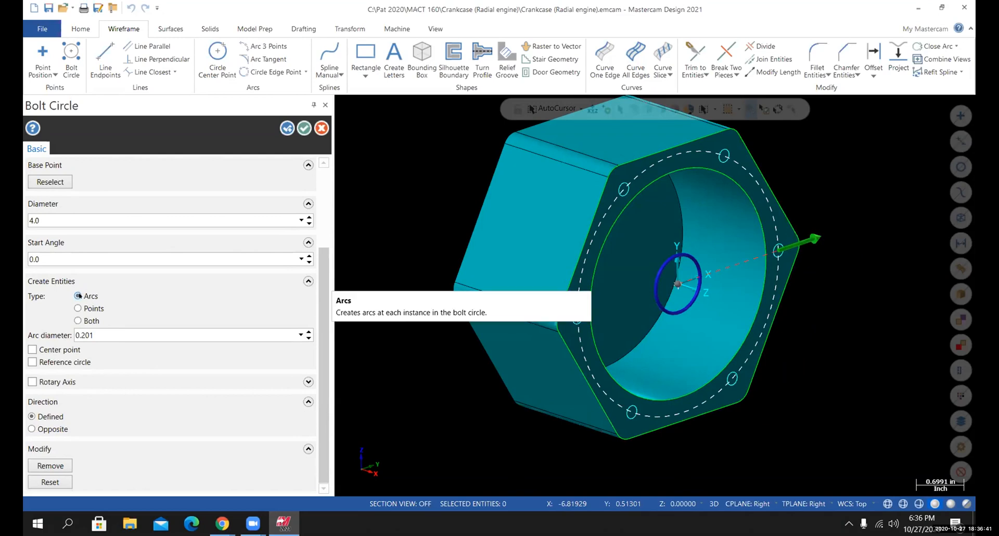
{"action": "left_click", "coordinate": [33, 362]}
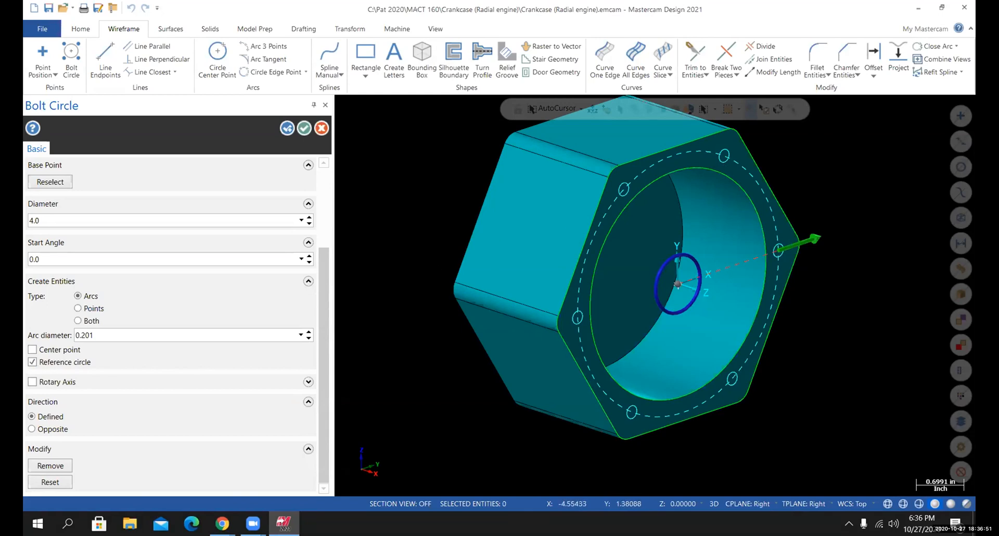
{"action": "left_click", "coordinate": [32, 350]}
{"action": "left_click", "coordinate": [31, 350]}
{"action": "left_click", "coordinate": [303, 127]}
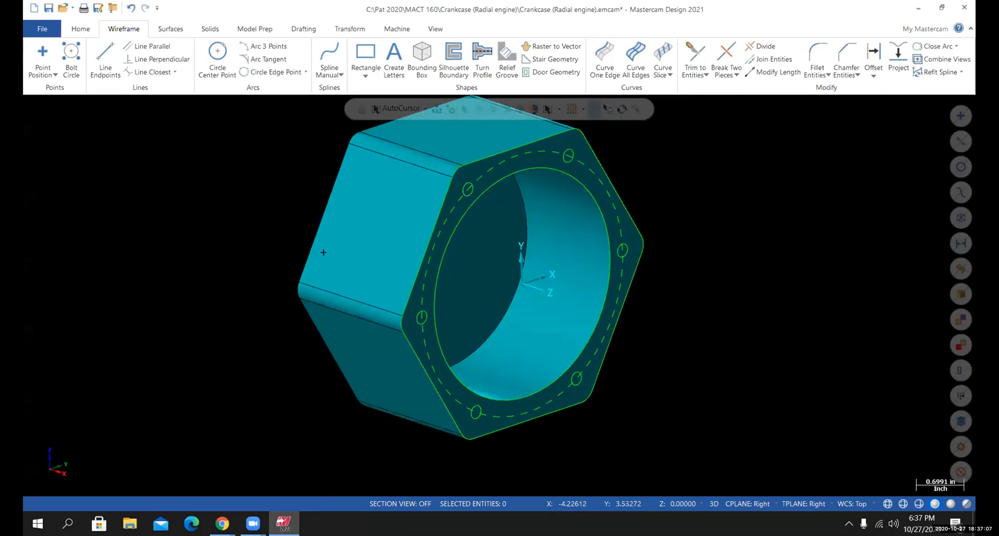
- Return the crankcase with its new bolt circle to the isometric view and save the part file
{"action": "mouse_move", "coordinate": [435, 316]}
{"action": "middle_mouse_down"}
{"action": "mouse_move", "coordinate": [428, 333]}
{"action": "mouse_move", "coordinate": [408, 333]}
{"action": "mouse_move", "coordinate": [406, 281]}
{"action": "mouse_move", "coordinate": [410, 300]}
{"action": "mouse_move", "coordinate": [344, 307]}
{"action": "mouse_move", "coordinate": [437, 296]}
{"action": "middle_mouse_up"}
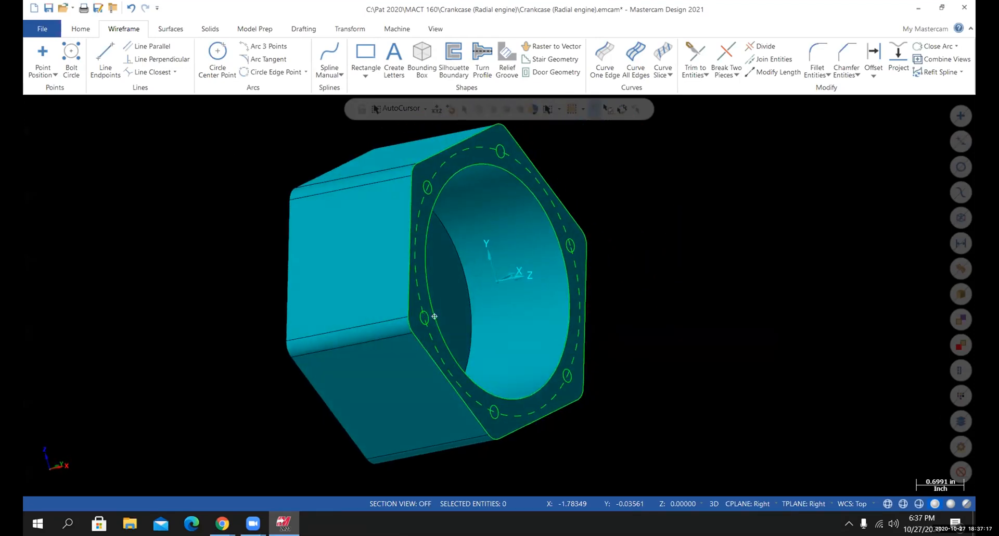
{"action": "left_click", "coordinate": [210, 29]}
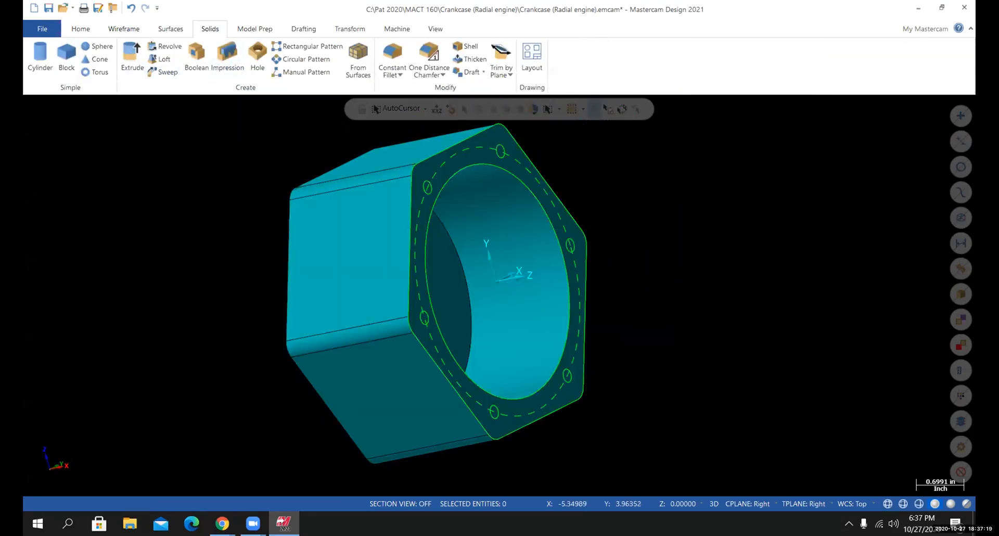
{"action": "left_click", "coordinate": [124, 29]}
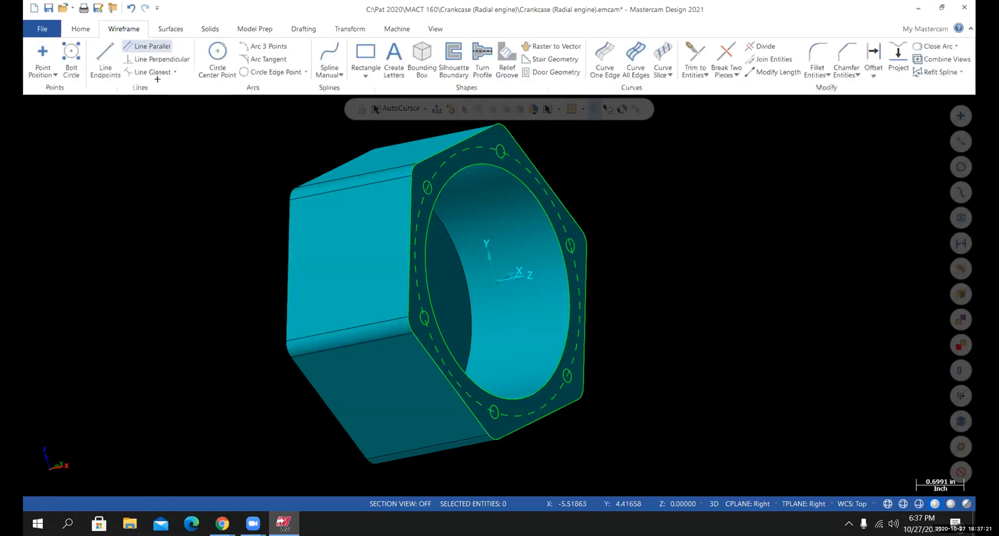
{"action": "middle_click_drag", "start_coordinate": [450, 362], "coordinate": [449, 384]}
{"action": "right_click", "coordinate": [307, 268]}
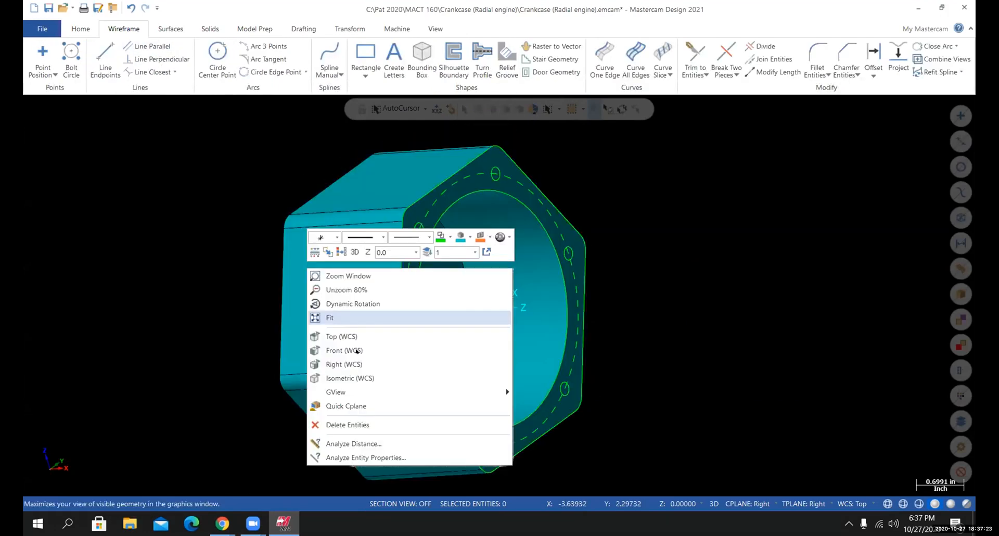
{"action": "left_click", "coordinate": [364, 379]}
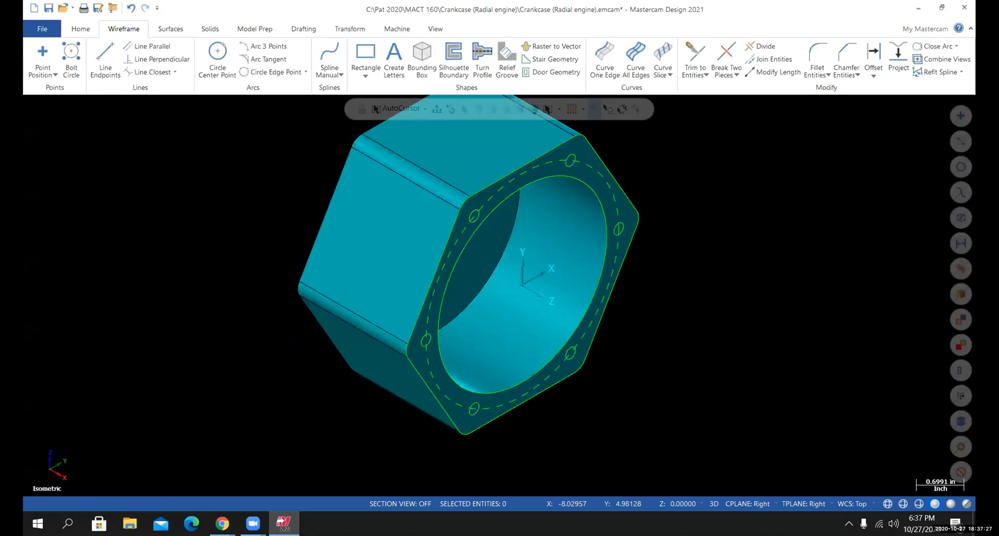
{"action": "scroll", "coordinate": [538, 193], "scroll_direction": "up", "scroll_amount": 1}
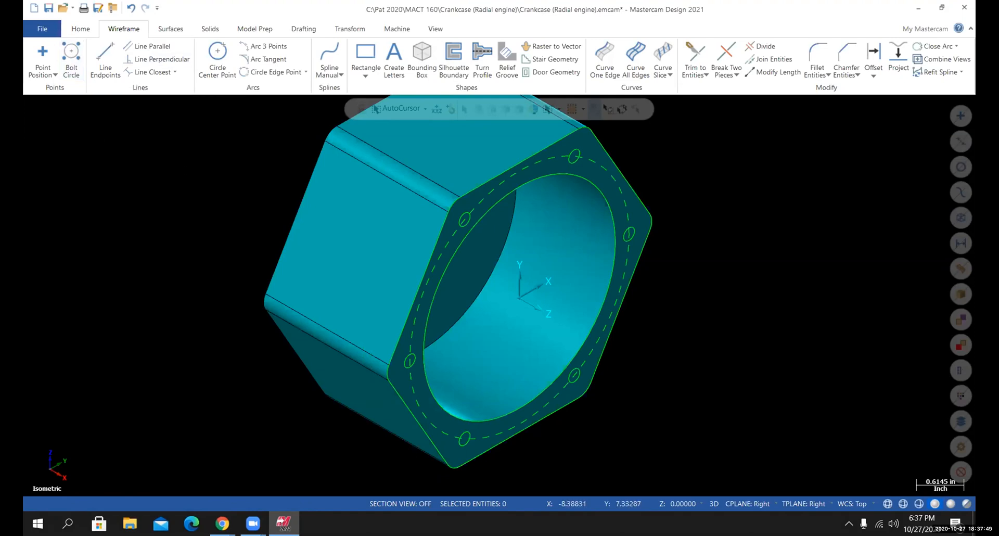
{"action": "left_click", "coordinate": [43, 29]}
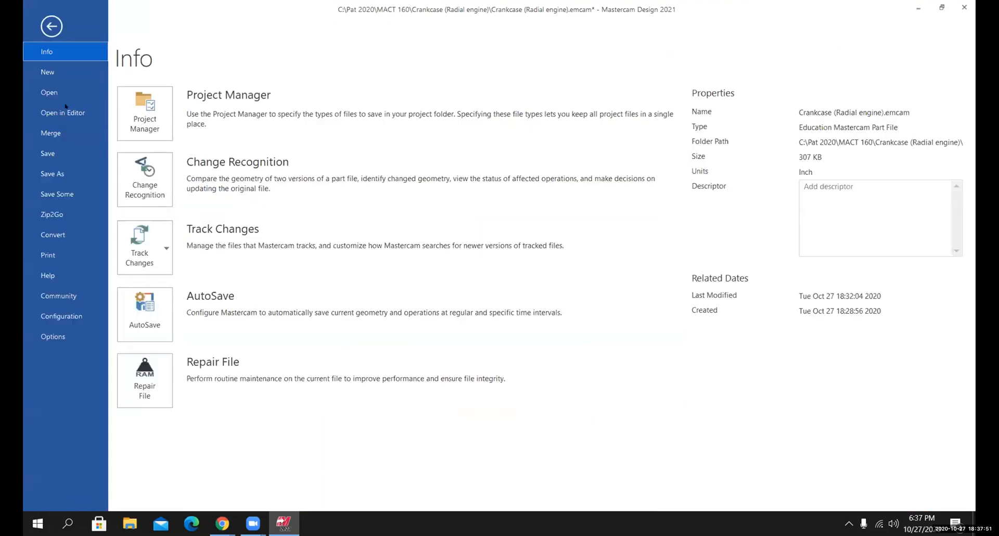
{"action": "left_click", "coordinate": [58, 153]}
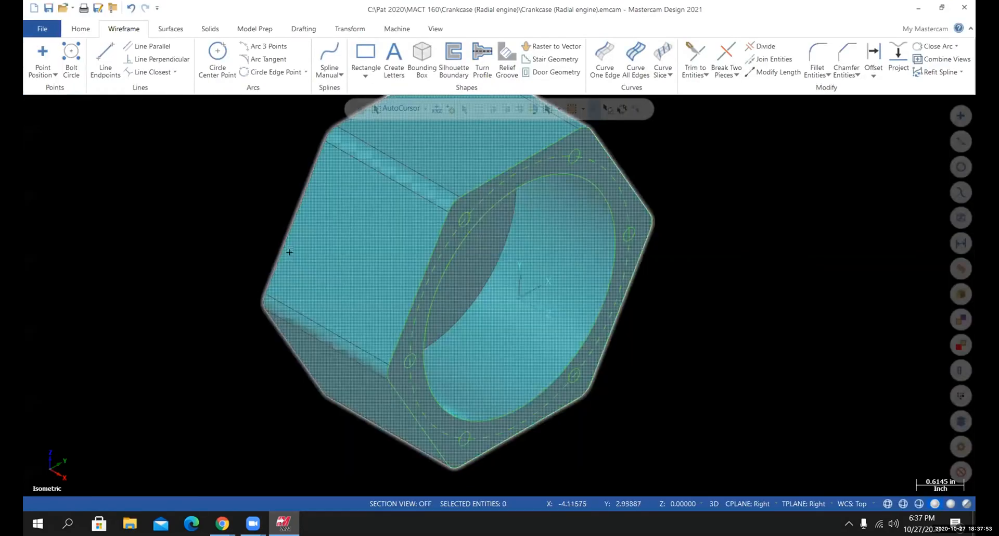
- Consult the course instructions and the drawing's callout for the open-face 1/4-20 holes, and return to Mastercam
{"action": "mouse_move", "coordinate": [222, 522]}
{"action": "left_click", "coordinate": [285, 468]}
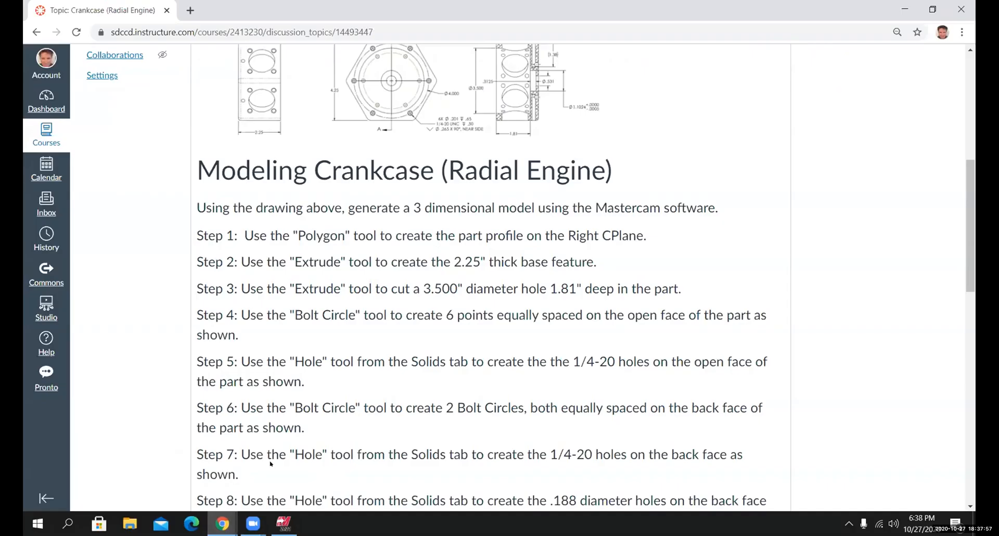
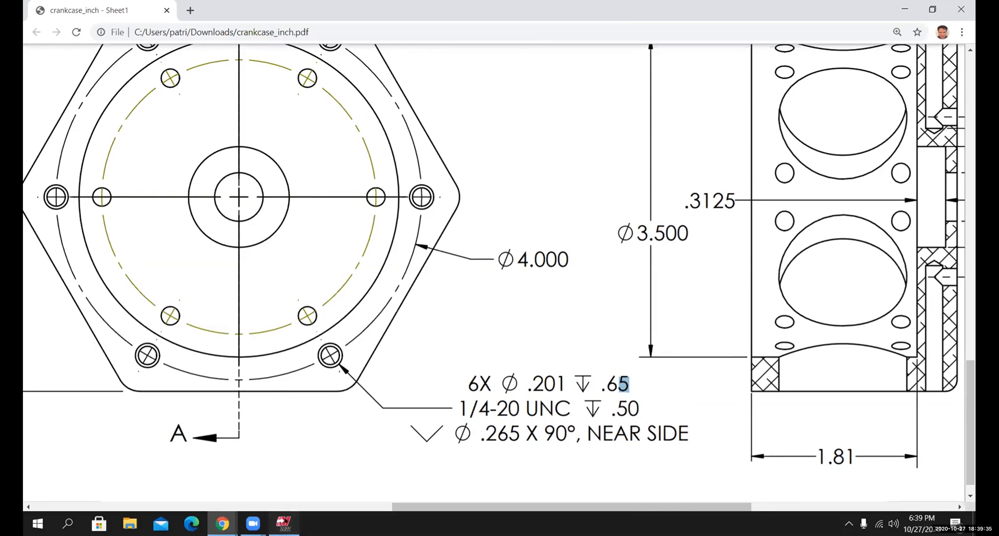
{"action": "left_click", "coordinate": [284, 523]}
- Start a solid Hole feature on the crankcase with the Countersink style and a hole diameter of 0.201
{"action": "middle_click_drag", "start_coordinate": [387, 331], "coordinate": [381, 325]}
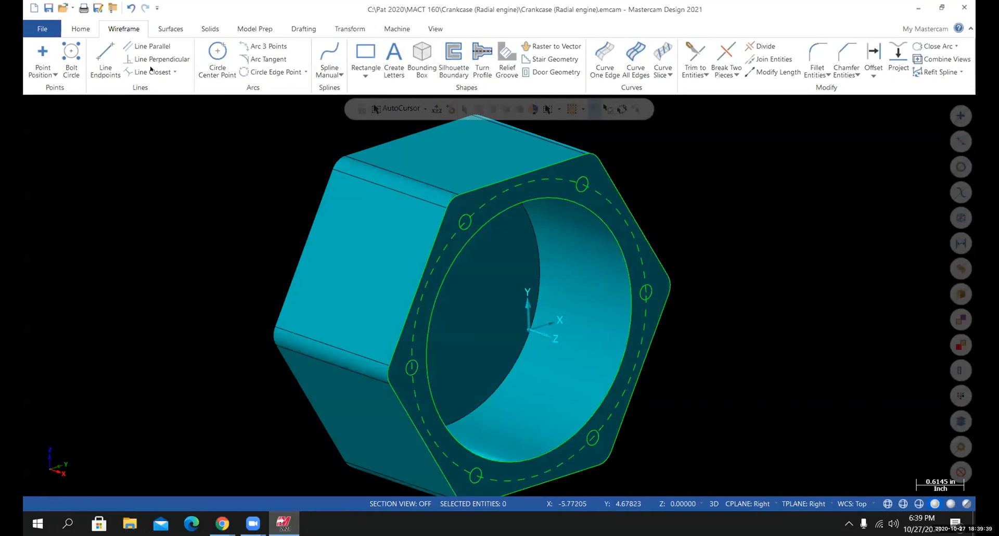
{"action": "left_click", "coordinate": [210, 29]}
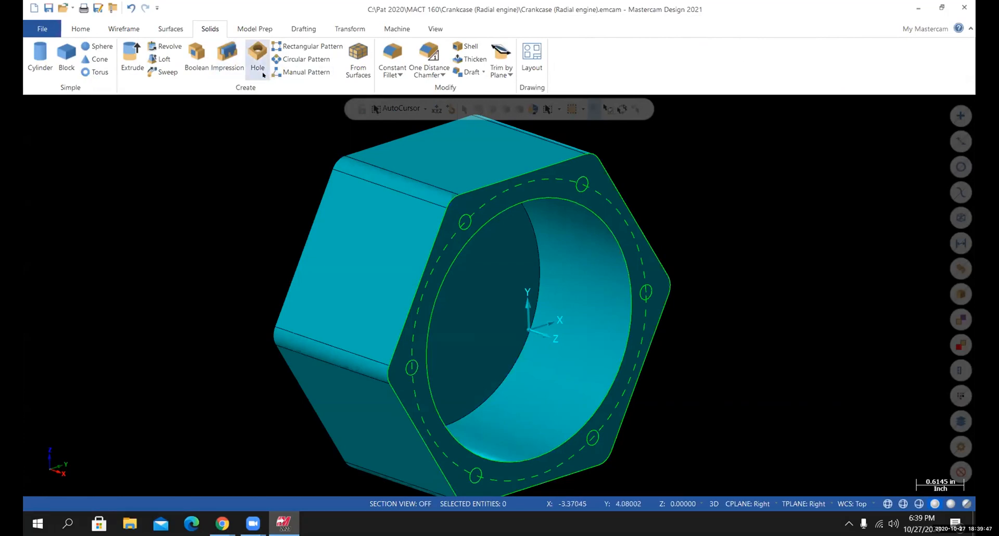
{"action": "left_click", "coordinate": [257, 55]}
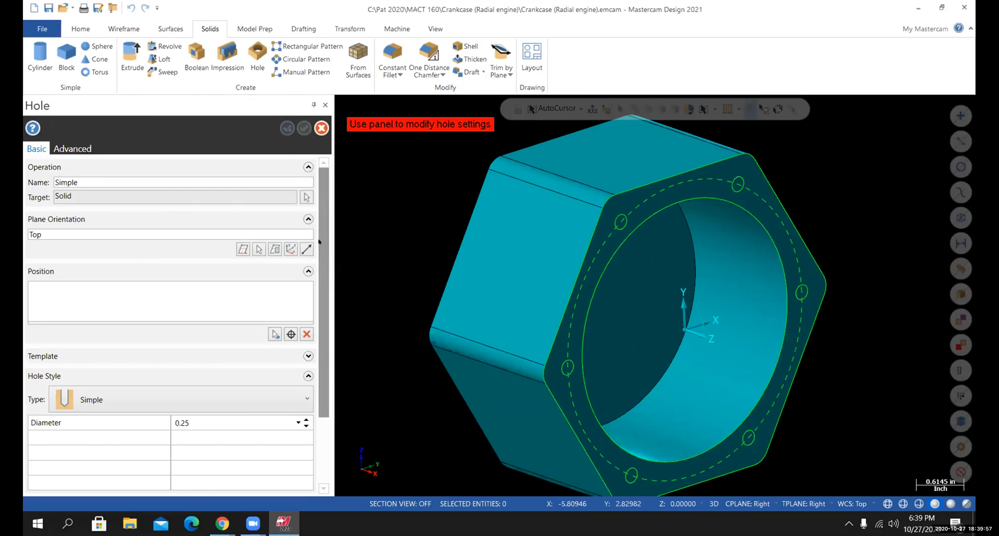
{"action": "scroll", "coordinate": [185, 350], "scroll_direction": "down", "scroll_amount": 2}
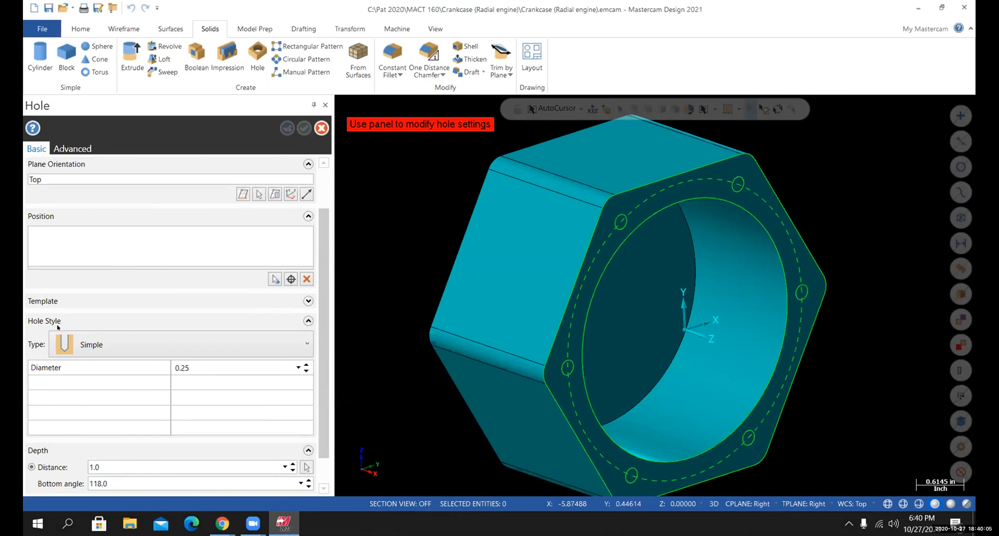
{"action": "left_click", "coordinate": [248, 351]}
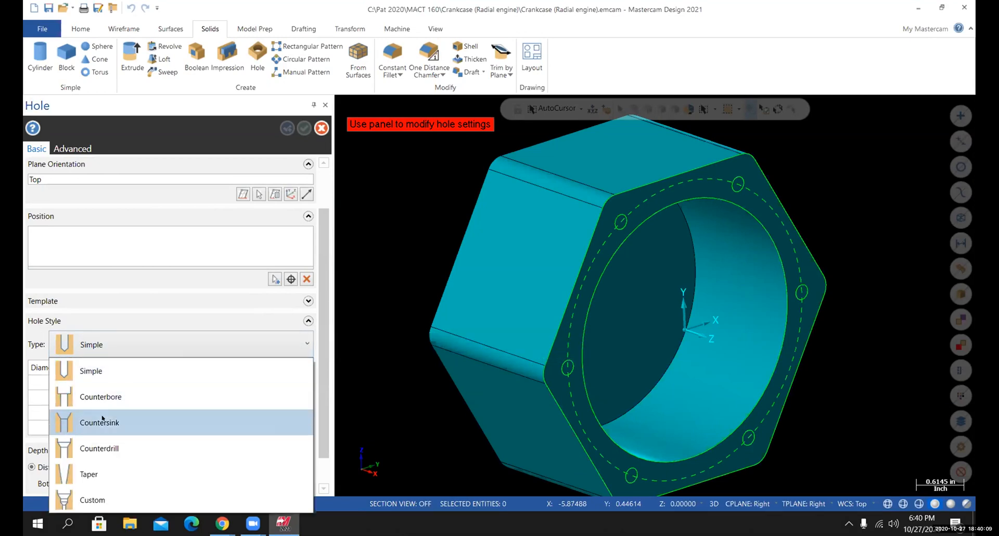
{"action": "left_click", "coordinate": [103, 422]}
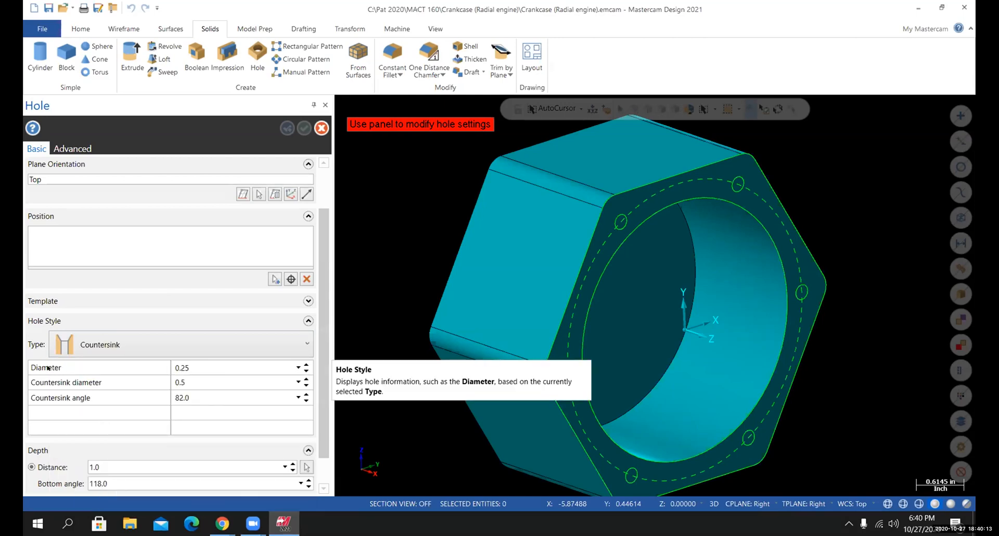
{"action": "left_click", "coordinate": [166, 367]}
{"action": "type", "text": "0.201"}
- Check the drawing's open-face hole callout and set the countersink diameter to .265 and the countersink angle to 90°
{"action": "mouse_move", "coordinate": [222, 522]}
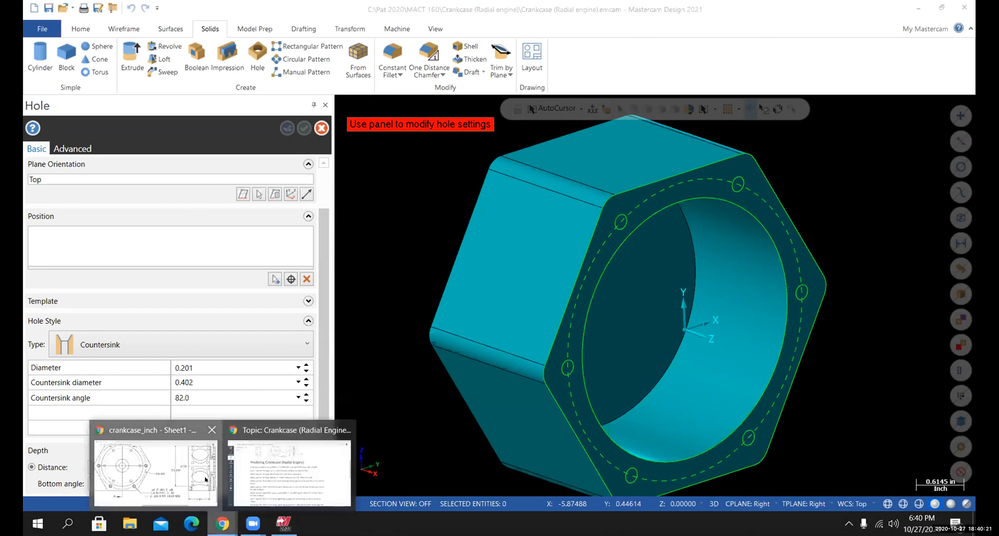
{"action": "left_click", "coordinate": [204, 477]}
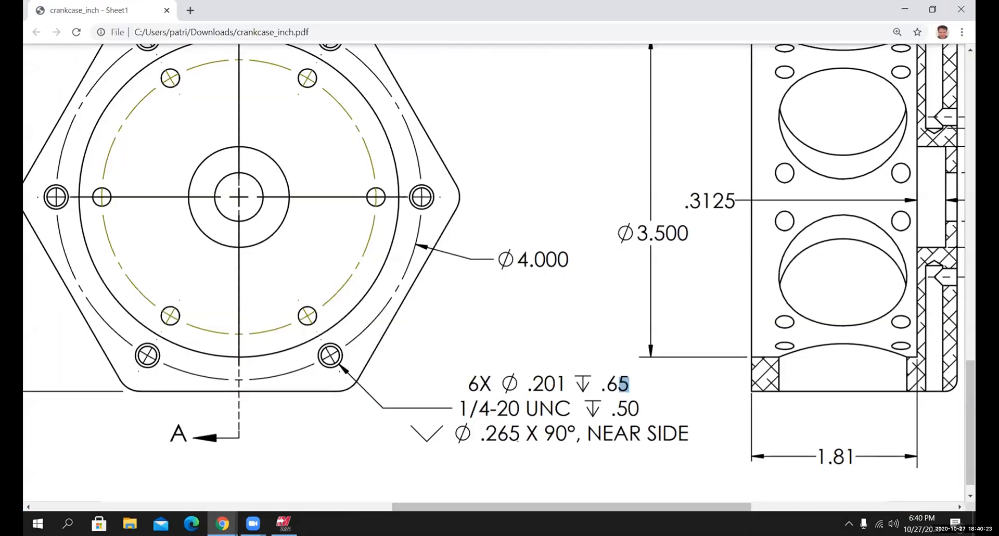
{"action": "left_click", "coordinate": [281, 522]}
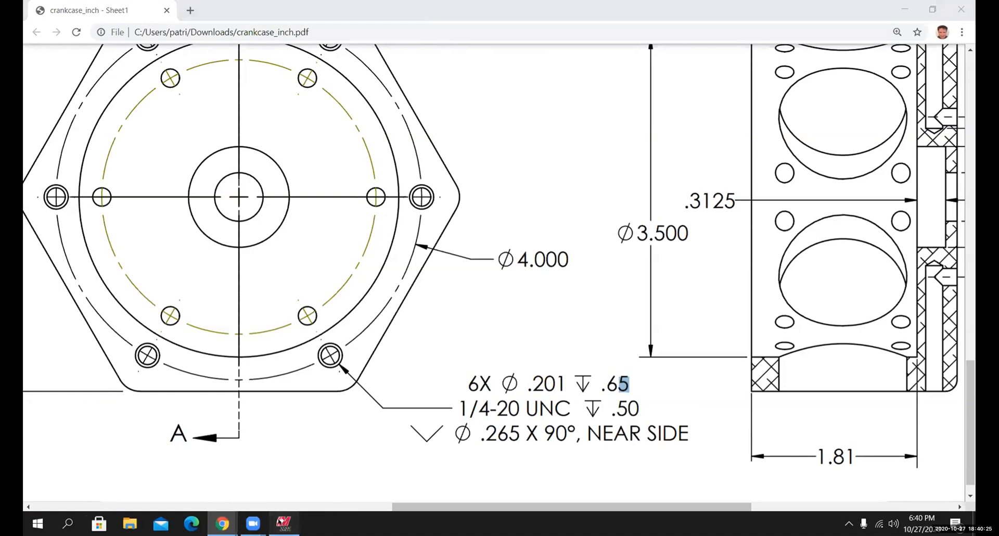
{"action": "left_click", "coordinate": [169, 384]}
{"action": "type", "text": ".265"}
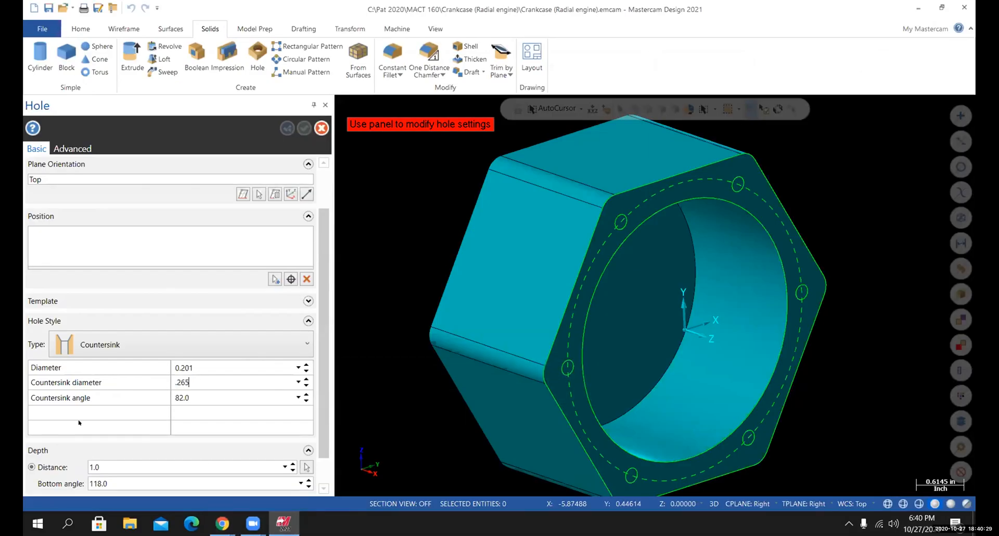
{"action": "key", "text": "Tab"}
{"action": "type", "text": "90.0"}
- Set the hole depth distance to 0.65 and check it against the drawing's callout
{"action": "scroll", "coordinate": [317, 409], "scroll_direction": "down", "scroll_amount": 2}
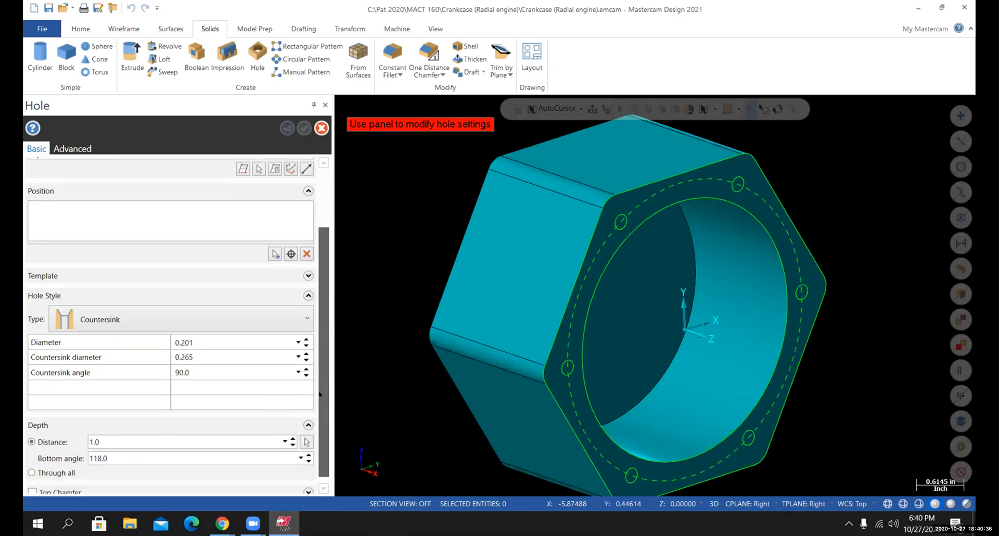
{"action": "left_click", "coordinate": [107, 427]}
{"action": "type", "text": "0.65"}
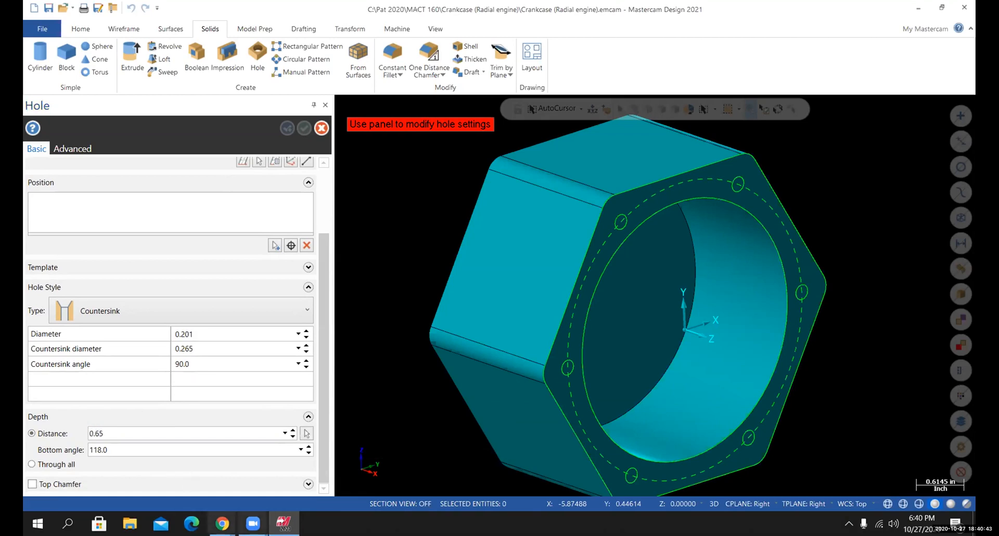
{"action": "left_click", "coordinate": [222, 523]}
{"action": "left_click", "coordinate": [190, 482]}
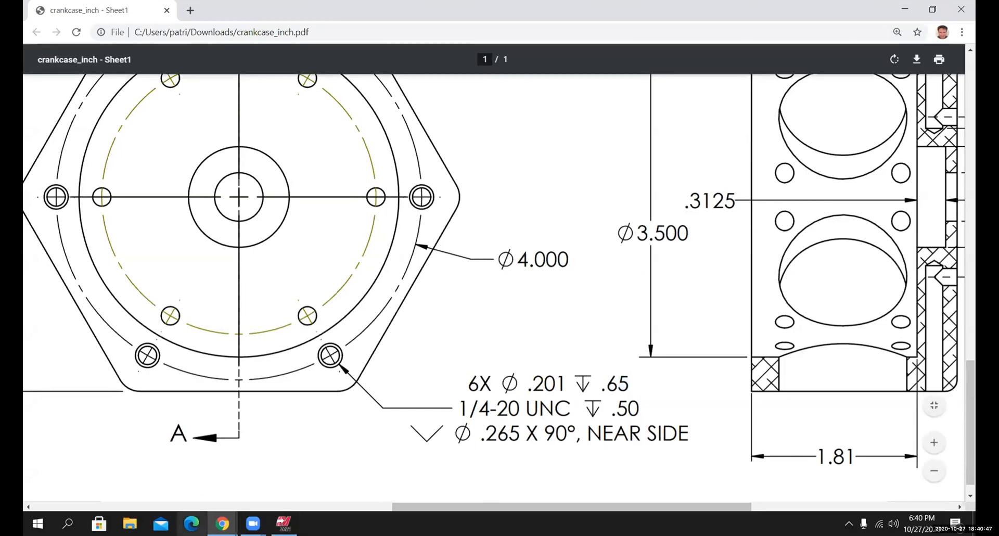
{"action": "left_click", "coordinate": [283, 523]}
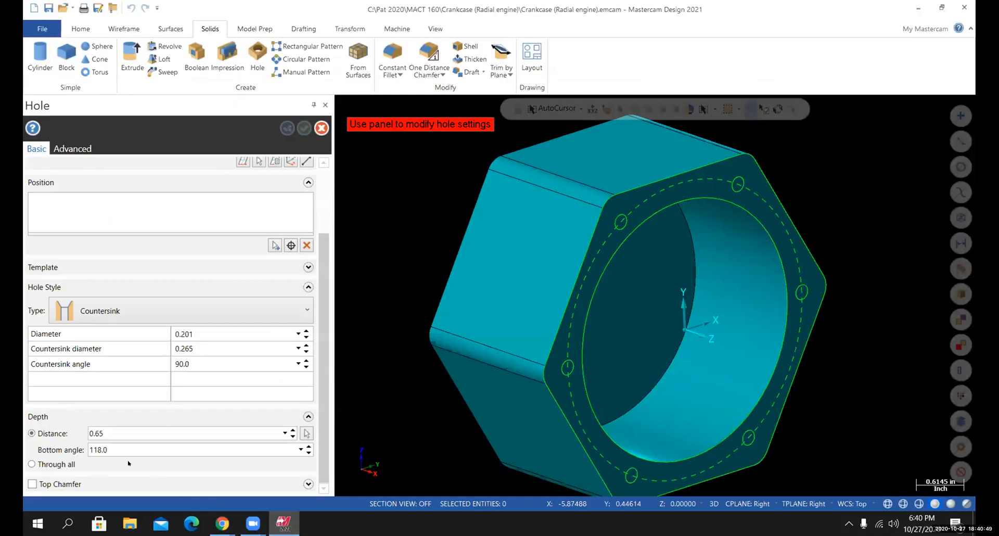
- Orient the countersunk hole feature to the current construction plane, Right
{"action": "scroll", "coordinate": [137, 424], "scroll_direction": "up", "scroll_amount": 2}
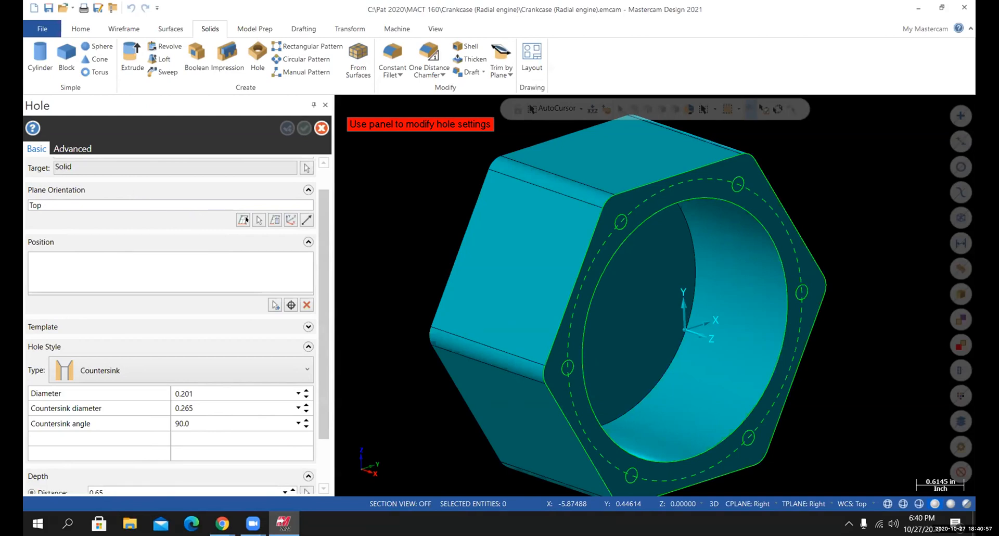
{"action": "scroll", "coordinate": [325, 185], "scroll_direction": "up", "scroll_amount": 1}
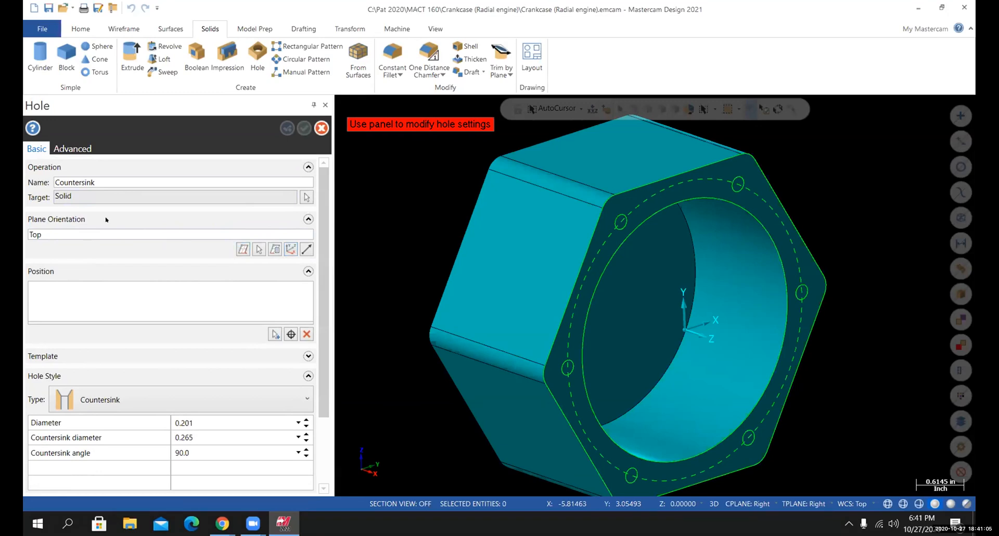
{"action": "left_click", "coordinate": [243, 249]}
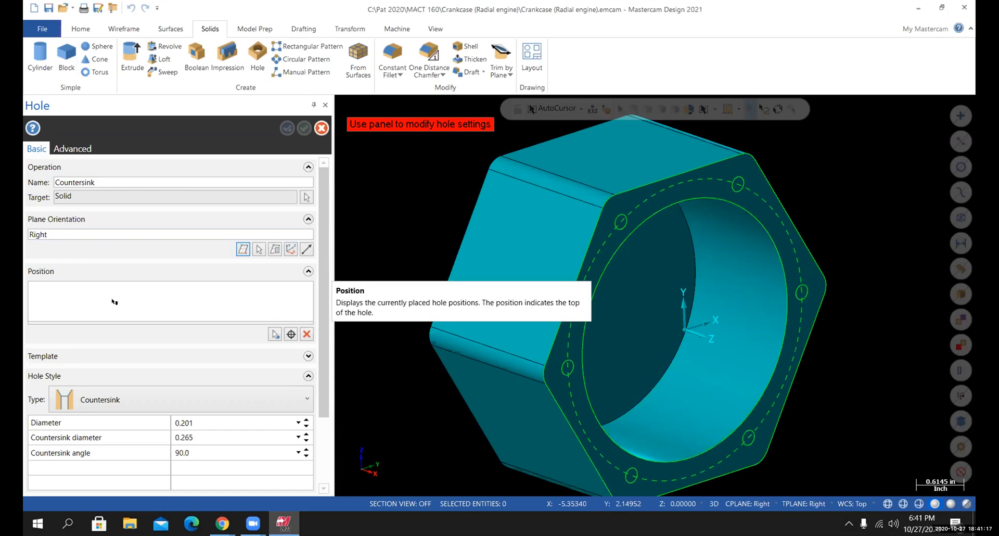
- Position the countersunk holes at the centres of all six bolt circle arcs on the open face
{"action": "left_click", "coordinate": [274, 334]}
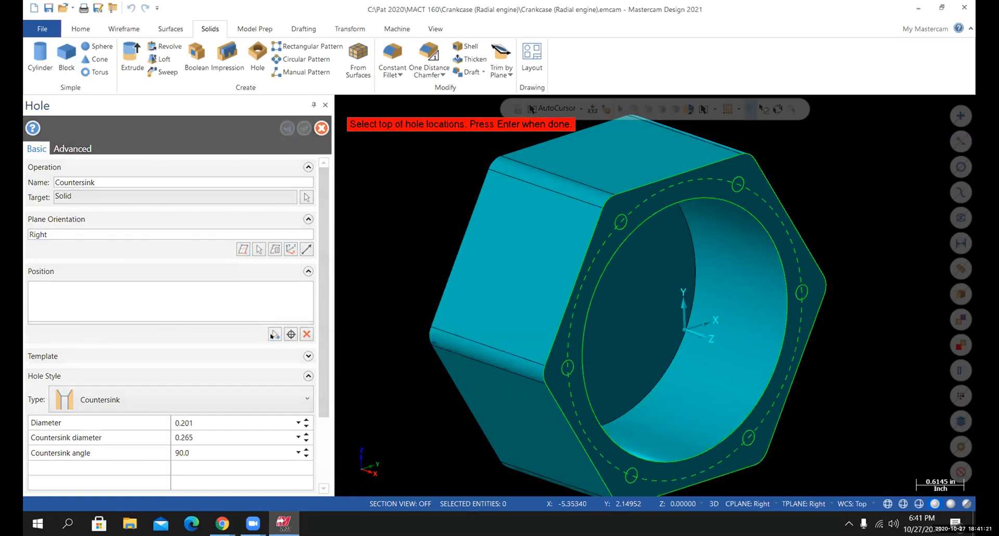
{"action": "left_click", "coordinate": [619, 223]}
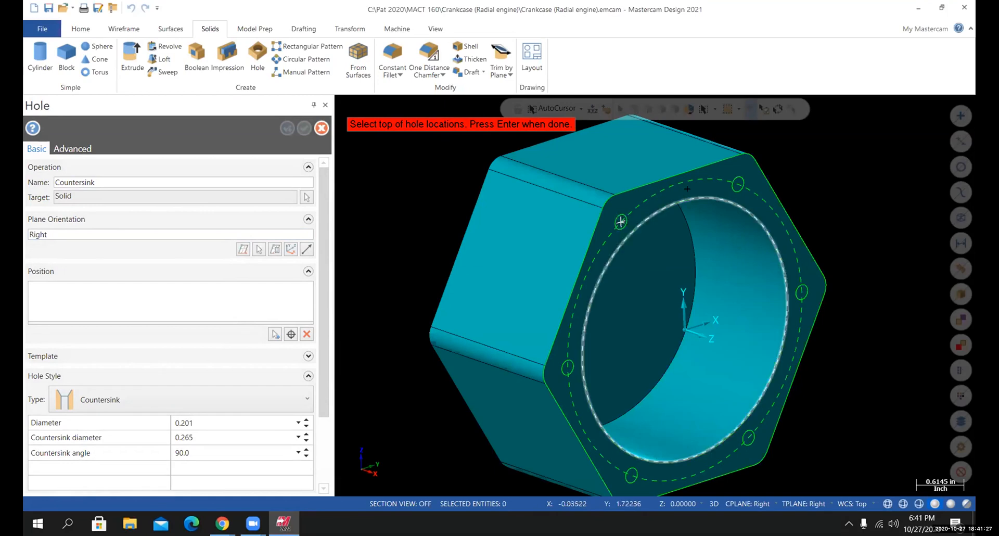
{"action": "left_click", "coordinate": [737, 183]}
{"action": "left_click", "coordinate": [801, 291]}
{"action": "scroll", "coordinate": [760, 460], "scroll_direction": "up", "scroll_amount": 2}
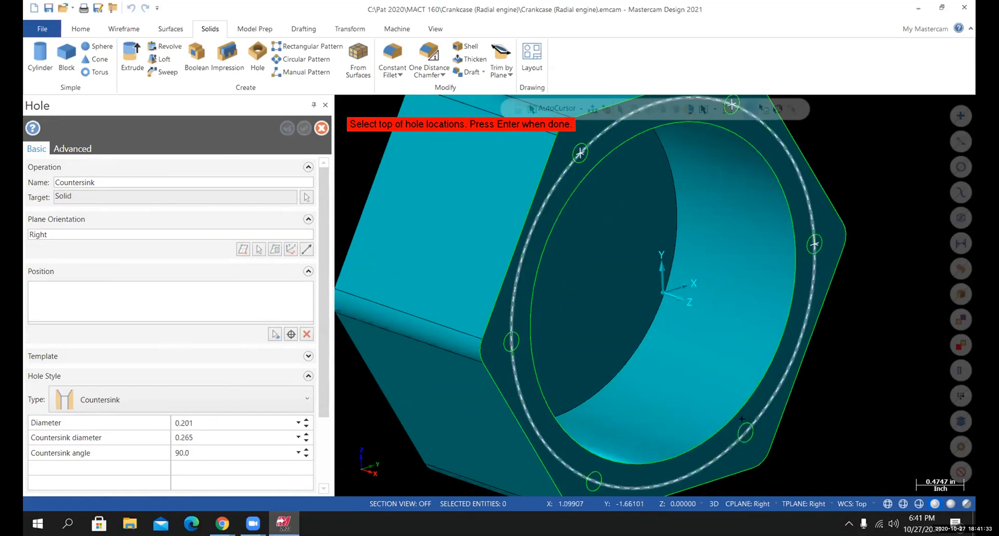
{"action": "left_click", "coordinate": [745, 432]}
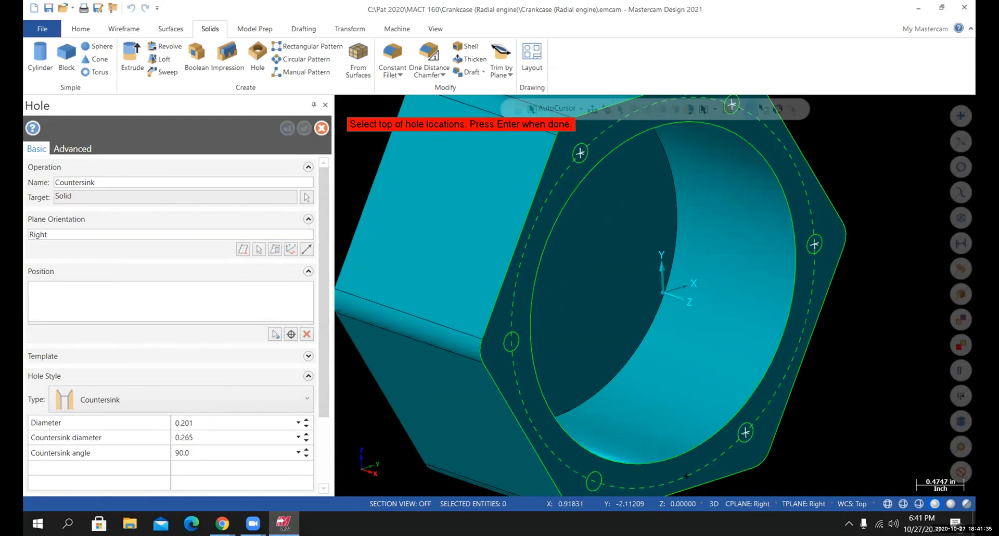
{"action": "left_click", "coordinate": [583, 482]}
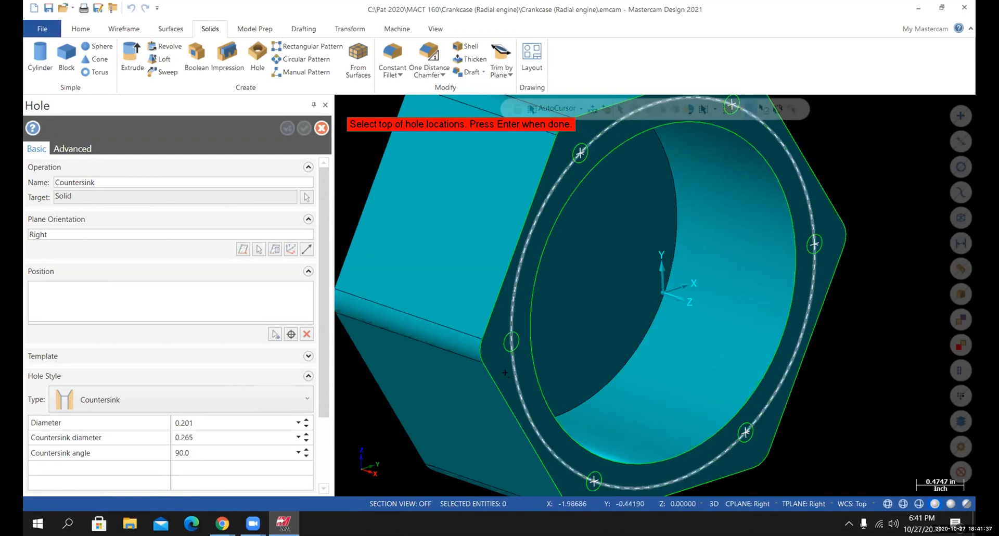
{"action": "scroll", "coordinate": [499, 401], "scroll_direction": "down", "scroll_amount": 3}
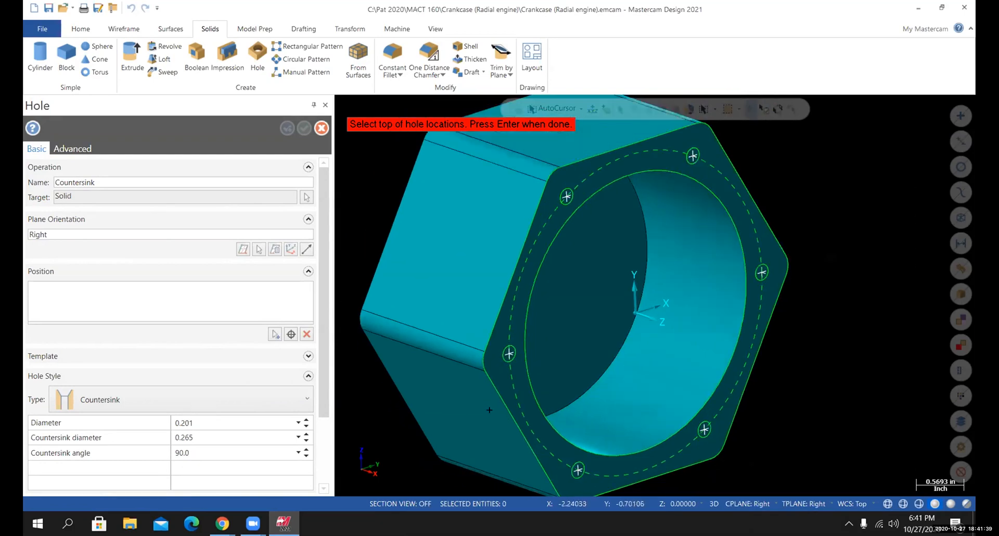
{"action": "middle_click_drag", "start_coordinate": [494, 416], "coordinate": [470, 396]}
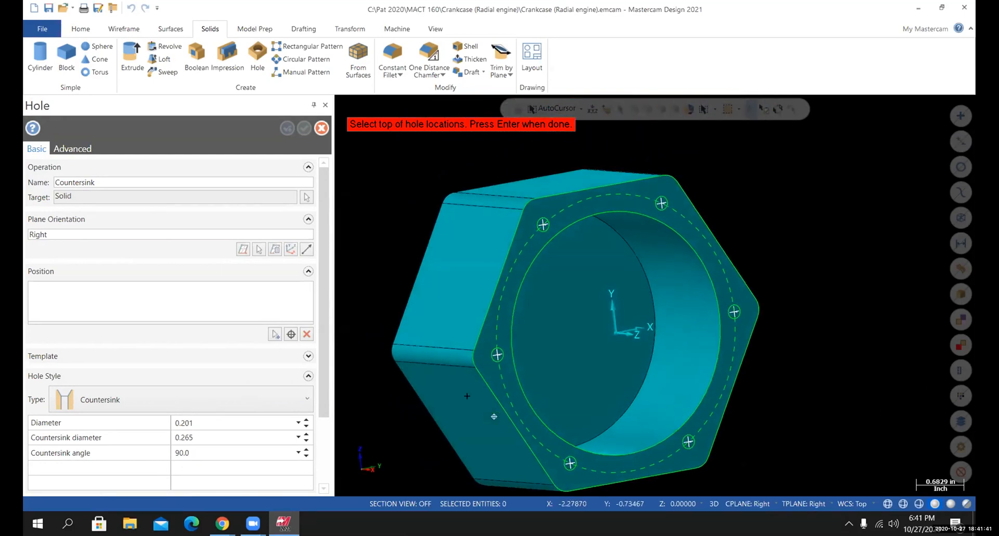
{"action": "scroll", "coordinate": [472, 396], "scroll_direction": "up", "scroll_amount": 1}
{"action": "key", "text": "Return"}
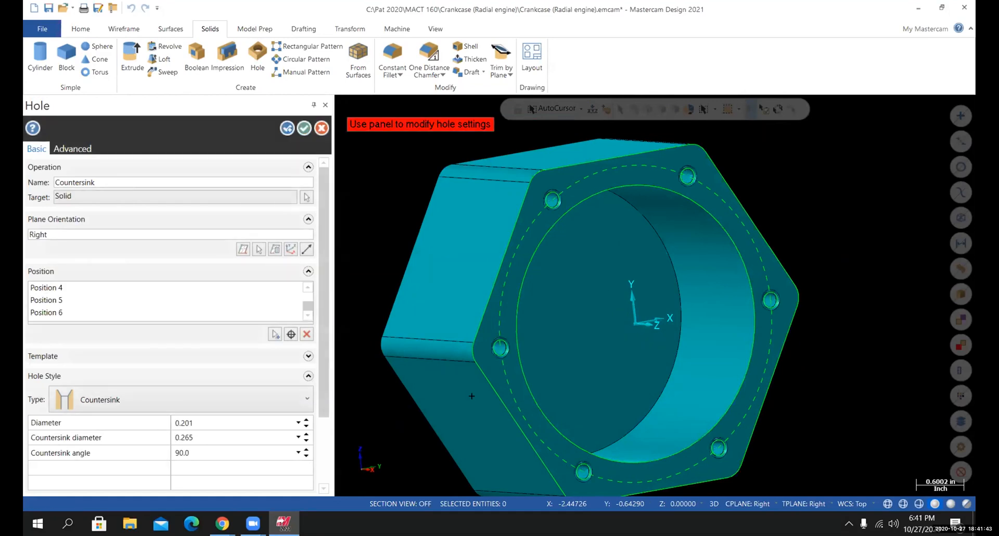
- Inspect the previewed countersunk holes, restore the isometric view and accept the hole feature
{"action": "middle_click_drag", "start_coordinate": [534, 356], "coordinate": [449, 299]}
{"action": "scroll", "coordinate": [426, 330], "scroll_direction": "up", "scroll_amount": 5}
{"action": "scroll", "coordinate": [520, 320], "scroll_direction": "down", "scroll_amount": 5}
{"action": "mouse_move", "coordinate": [526, 308]}
{"action": "middle_mouse_down"}
{"action": "mouse_move", "coordinate": [433, 338]}
{"action": "mouse_move", "coordinate": [407, 329]}
{"action": "mouse_move", "coordinate": [386, 287]}
{"action": "mouse_move", "coordinate": [379, 309]}
{"action": "middle_mouse_up"}
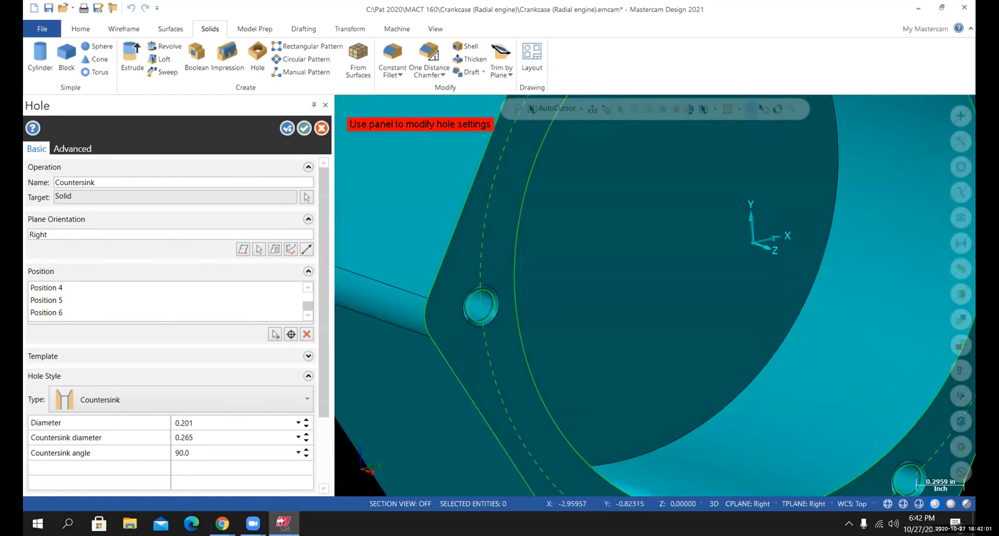
{"action": "right_click", "coordinate": [357, 267]}
{"action": "left_click", "coordinate": [391, 377]}
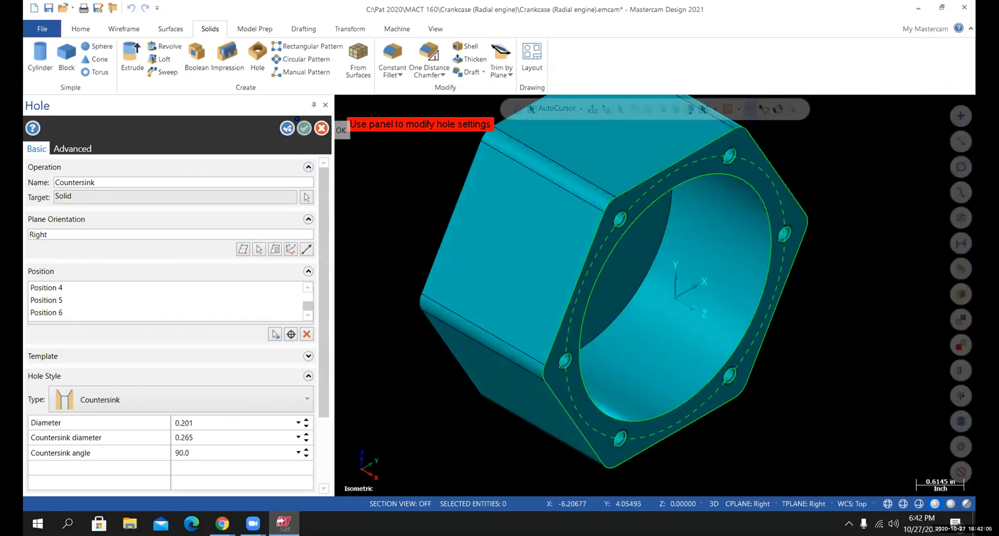
{"action": "left_click", "coordinate": [304, 128]}
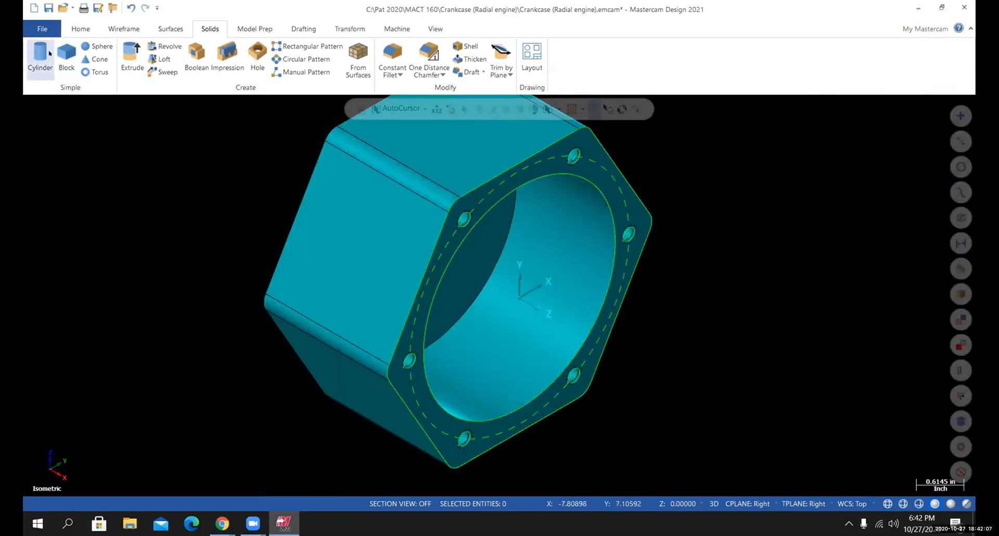
- Save the crankcase part file with its open-face countersunk holes
{"action": "left_click", "coordinate": [43, 28]}
{"action": "left_click", "coordinate": [46, 153]}
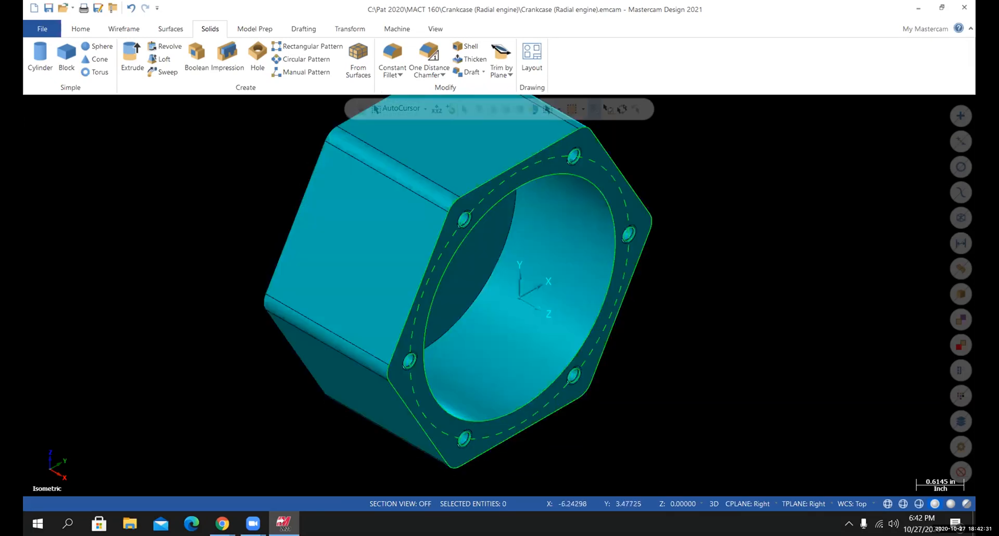
{"action": "scroll", "coordinate": [194, 276], "scroll_direction": "down", "scroll_amount": 3}
{"action": "scroll", "coordinate": [245, 195], "scroll_direction": "up", "scroll_amount": 4}
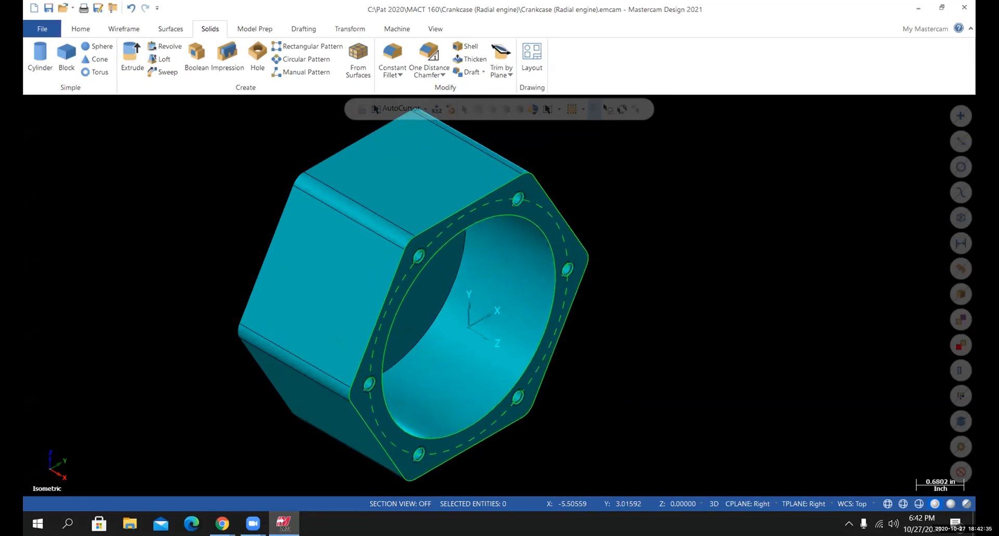
{"action": "mouse_move", "coordinate": [486, 291]}
{"action": "middle_mouse_down"}
{"action": "mouse_move", "coordinate": [498, 295]}
{"action": "mouse_move", "coordinate": [474, 287]}
{"action": "mouse_move", "coordinate": [515, 295]}
{"action": "mouse_move", "coordinate": [476, 294]}
{"action": "mouse_move", "coordinate": [499, 295]}
{"action": "mouse_move", "coordinate": [487, 294]}
{"action": "middle_mouse_up"}
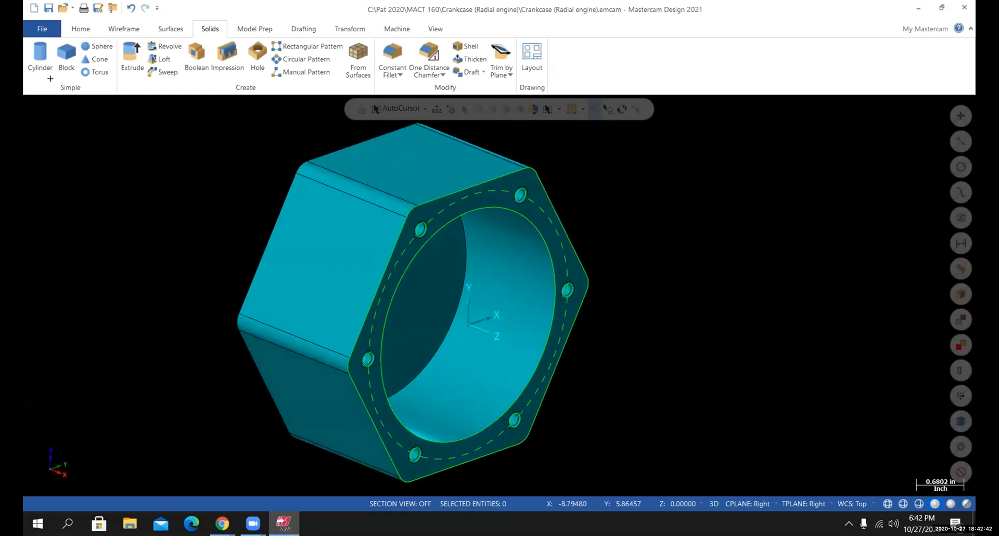
{"action": "left_click", "coordinate": [42, 29]}
{"action": "left_click", "coordinate": [41, 154]}
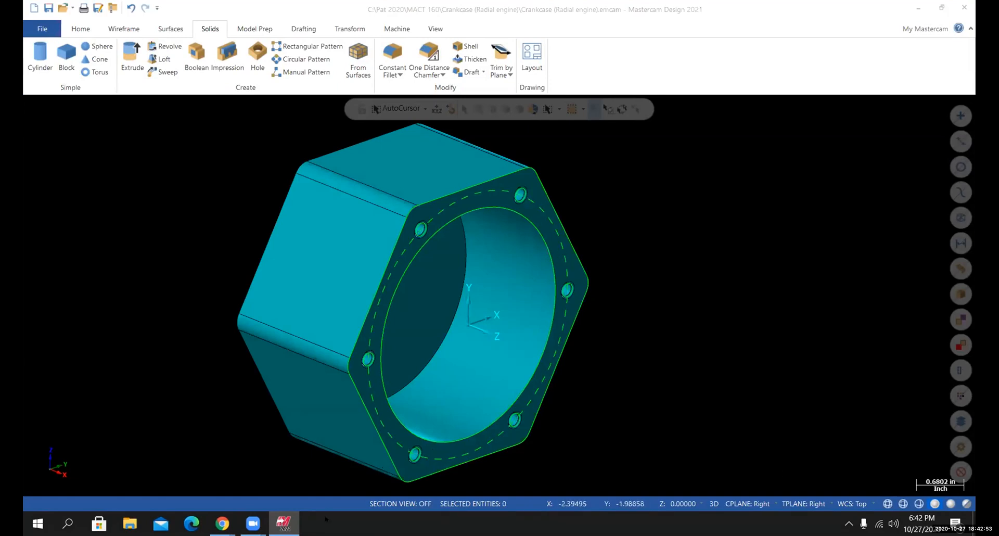
- Switch to the course page in the browser and consult the modeling steps for the crankcase's back-face bolt circles
{"action": "mouse_move", "coordinate": [229, 524]}
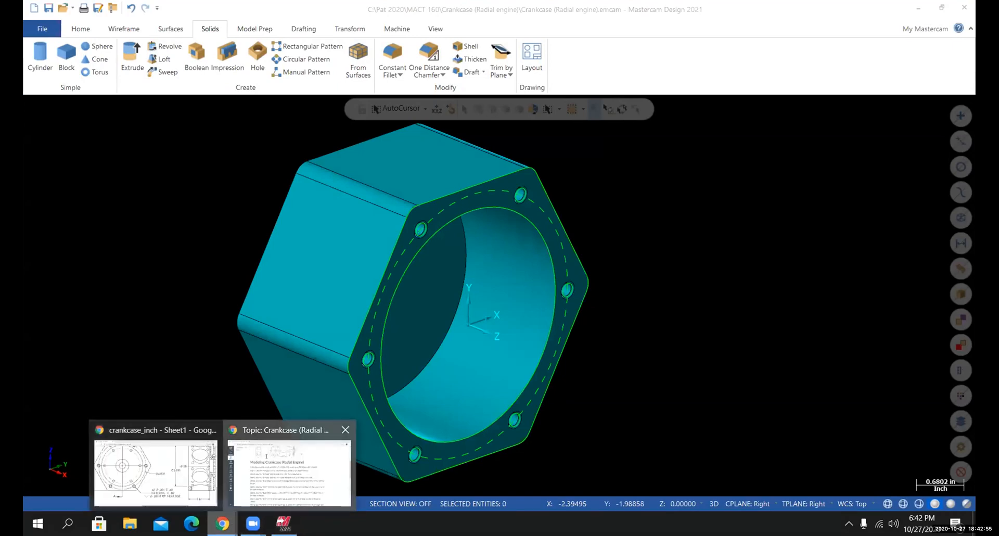
{"action": "left_click", "coordinate": [281, 463]}
{"action": "scroll", "coordinate": [334, 370], "scroll_direction": "down", "scroll_amount": 1}
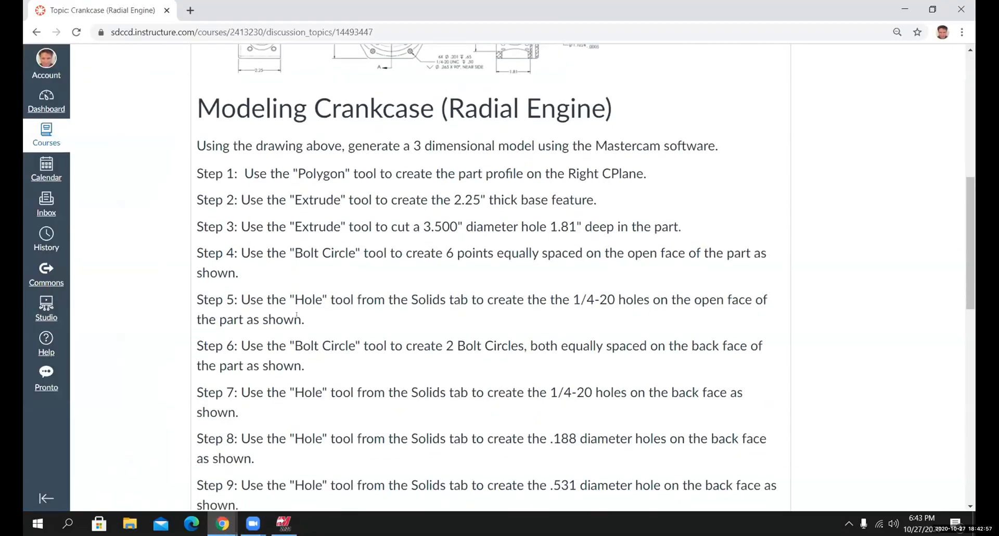
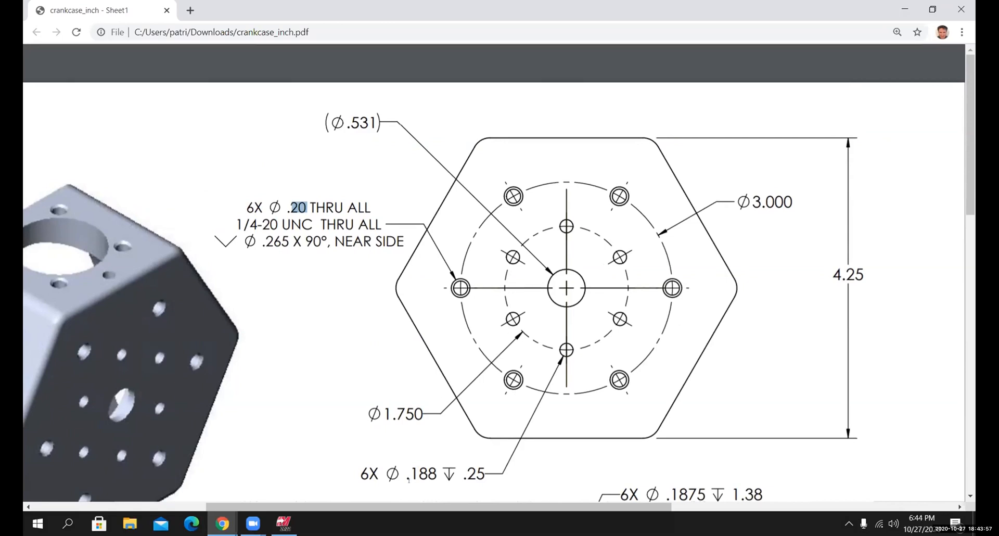
- Review the back-face bolt circle diameters and hole callouts in the crankcase drawing
{"action": "scroll", "coordinate": [404, 383], "scroll_direction": "down", "scroll_amount": 3}
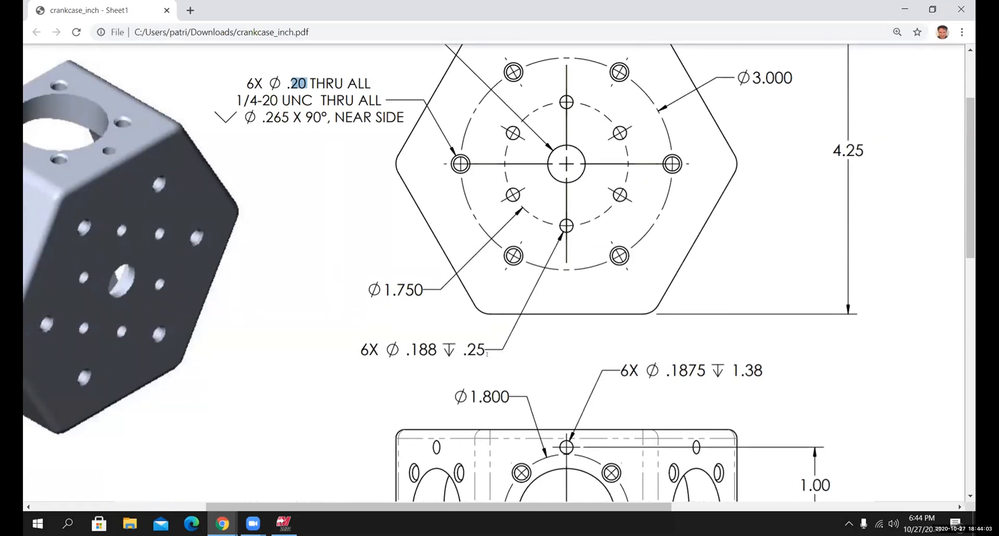
{"action": "scroll", "coordinate": [489, 353], "scroll_direction": "down", "scroll_amount": 2}
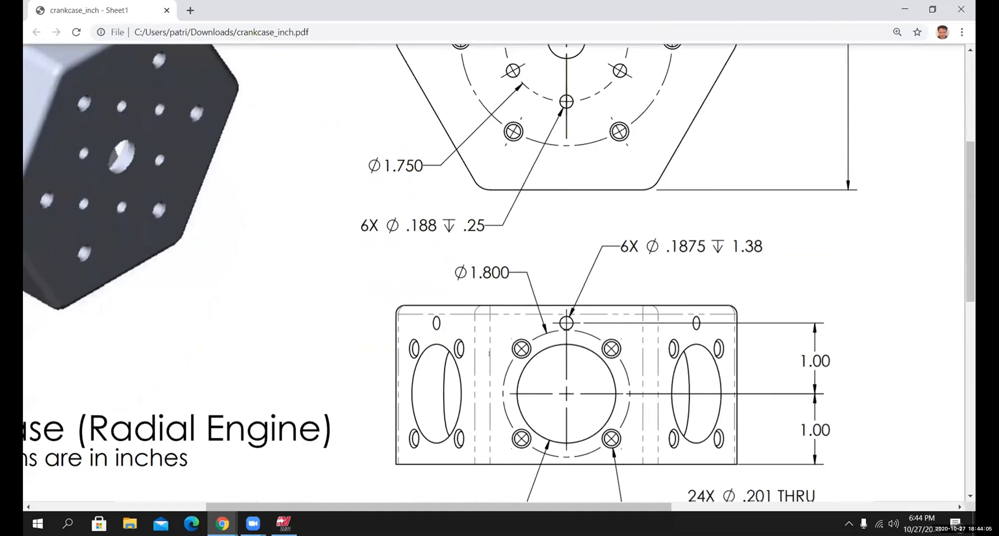
{"action": "scroll", "coordinate": [491, 358], "scroll_direction": "up", "scroll_amount": 5}
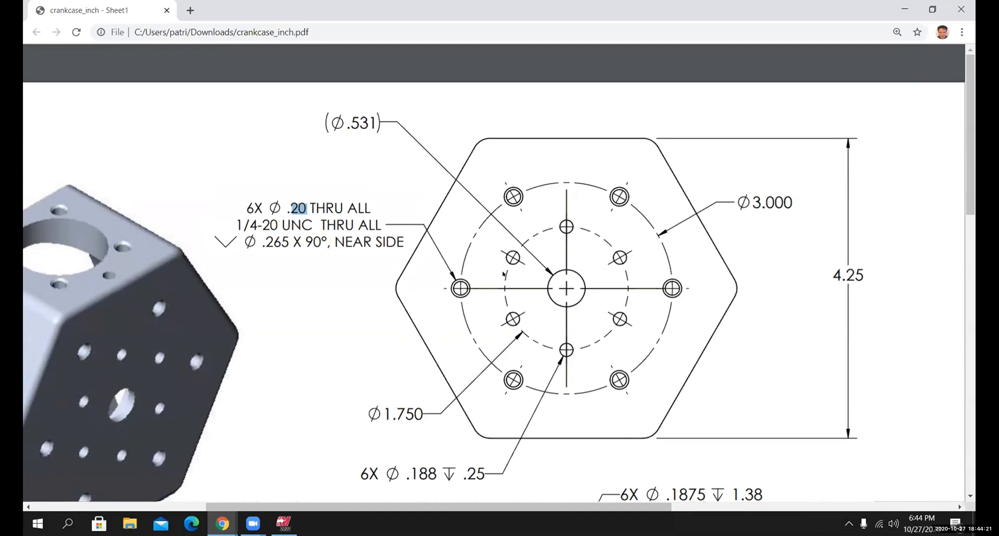
{"action": "scroll", "coordinate": [517, 298], "scroll_direction": "down", "scroll_amount": 2}
{"action": "scroll", "coordinate": [517, 298], "scroll_direction": "up", "scroll_amount": 1}
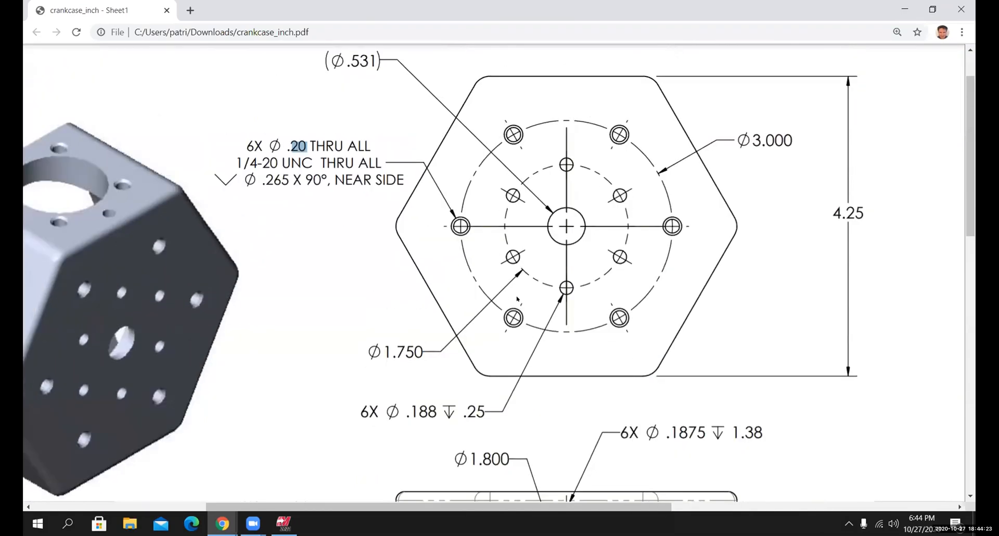
{"action": "scroll", "coordinate": [517, 298], "scroll_direction": "up", "scroll_amount": 1}
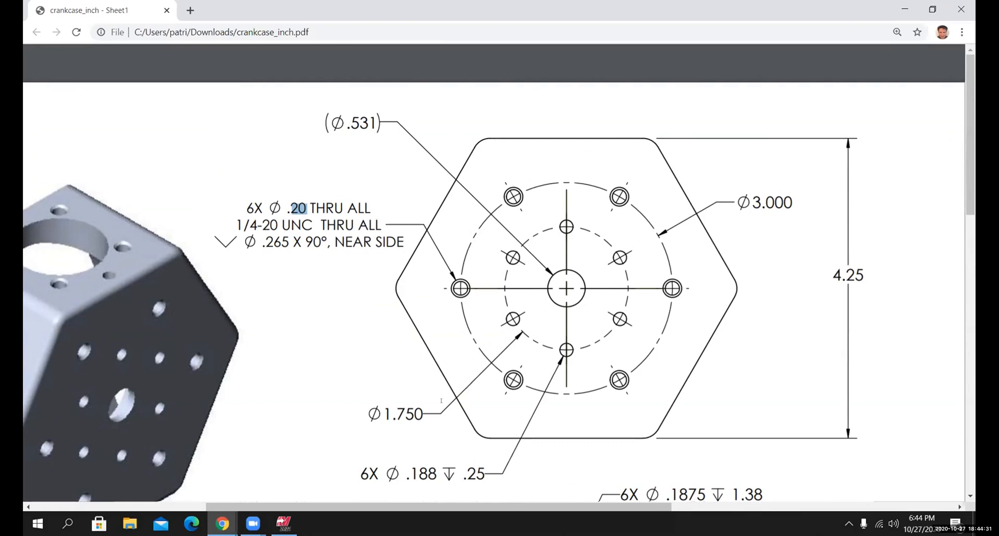
- Switch to Mastercam and set the construction plane to Left for work on the crankcase's closed back face
{"action": "left_click", "coordinate": [283, 523]}
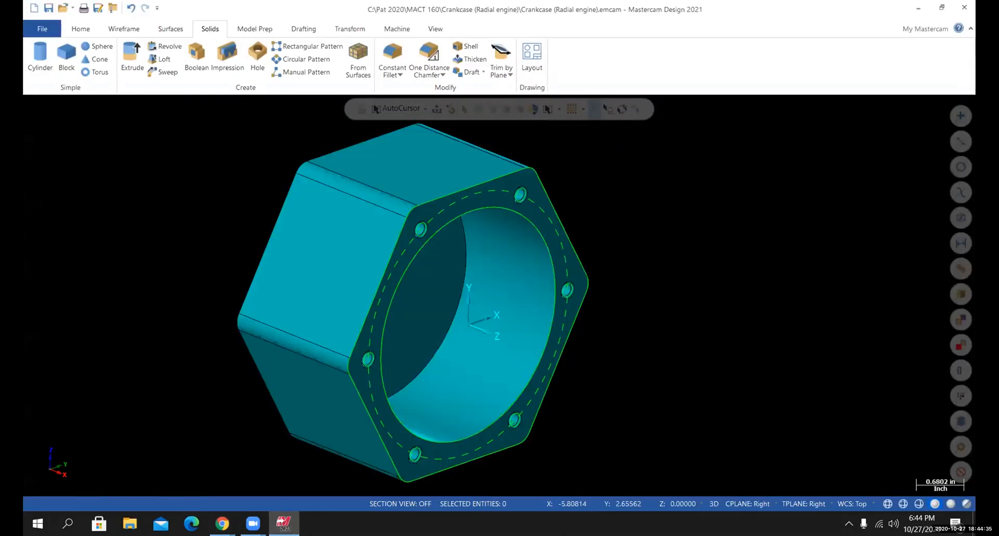
{"action": "right_click", "coordinate": [185, 251]}
{"action": "left_click", "coordinate": [217, 360]}
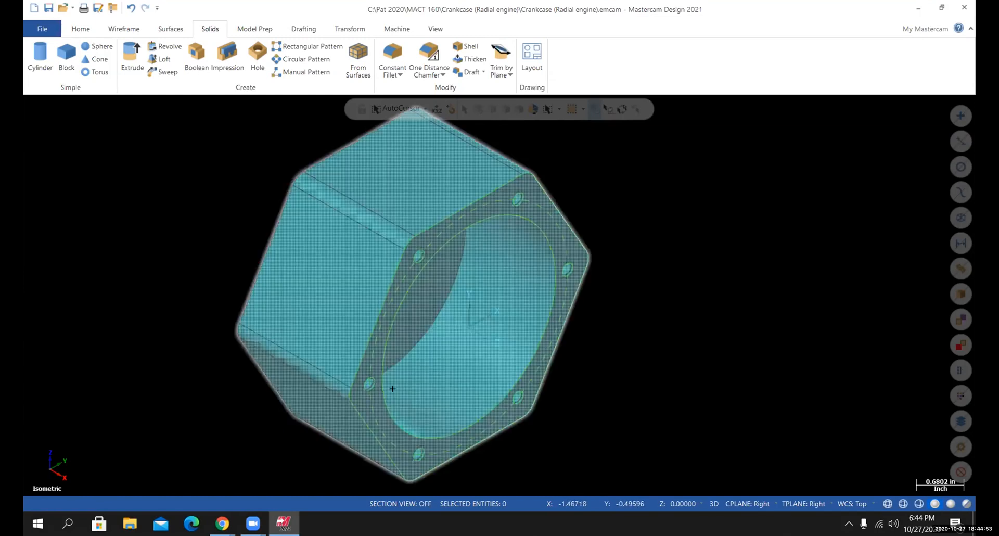
{"action": "mouse_move", "coordinate": [313, 396]}
{"action": "middle_mouse_down"}
{"action": "mouse_move", "coordinate": [384, 364]}
{"action": "mouse_move", "coordinate": [718, 338]}
{"action": "mouse_move", "coordinate": [598, 379]}
{"action": "mouse_move", "coordinate": [598, 367]}
{"action": "middle_mouse_up"}
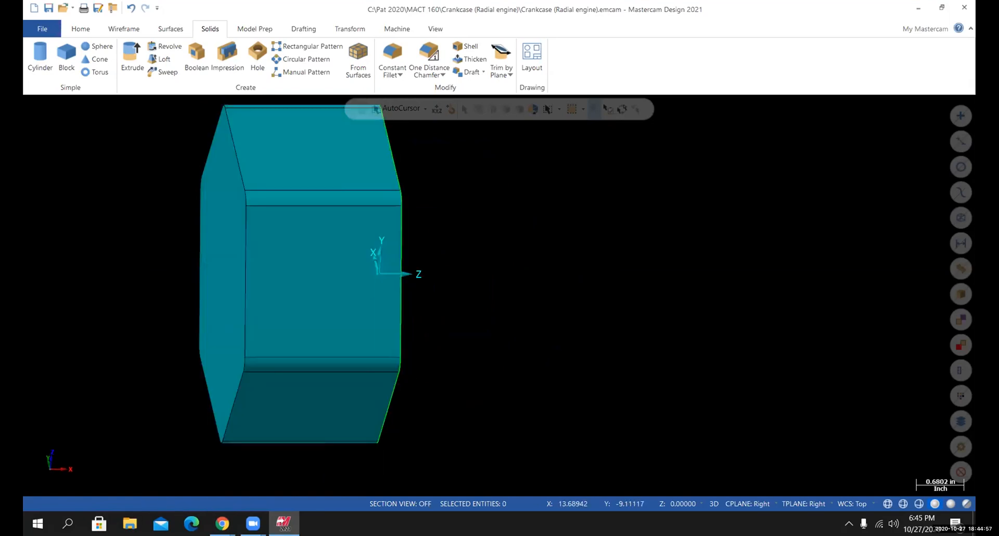
{"action": "scroll", "coordinate": [491, 353], "scroll_direction": "down", "scroll_amount": 5}
{"action": "mouse_move", "coordinate": [384, 378]}
{"action": "middle_mouse_down"}
{"action": "mouse_move", "coordinate": [418, 413]}
{"action": "mouse_move", "coordinate": [394, 403]}
{"action": "middle_mouse_up"}
{"action": "scroll", "coordinate": [394, 404], "scroll_direction": "down", "scroll_amount": 2}
{"action": "scroll", "coordinate": [387, 409], "scroll_direction": "up", "scroll_amount": 1}
{"action": "scroll", "coordinate": [386, 409], "scroll_direction": "up", "scroll_amount": 3}
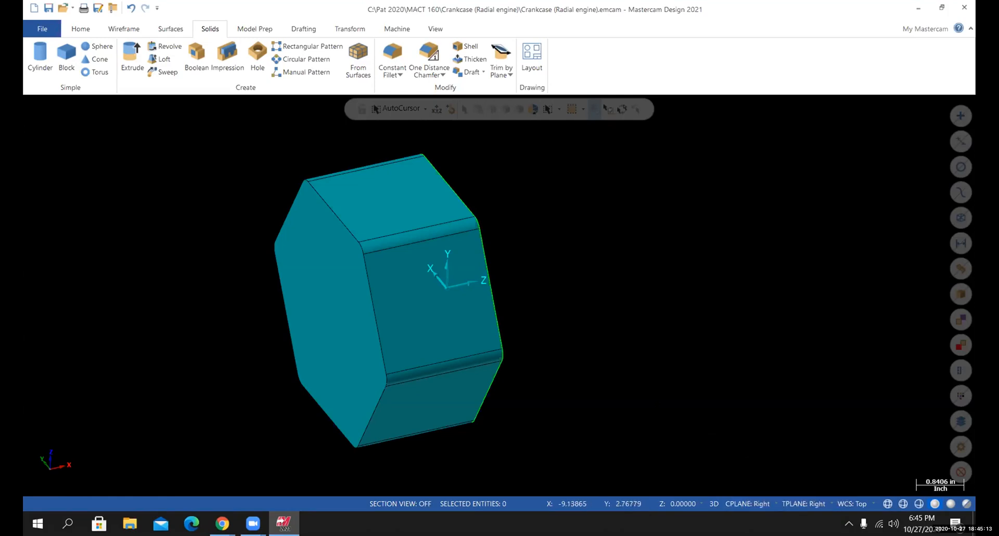
{"action": "left_click", "coordinate": [739, 503]}
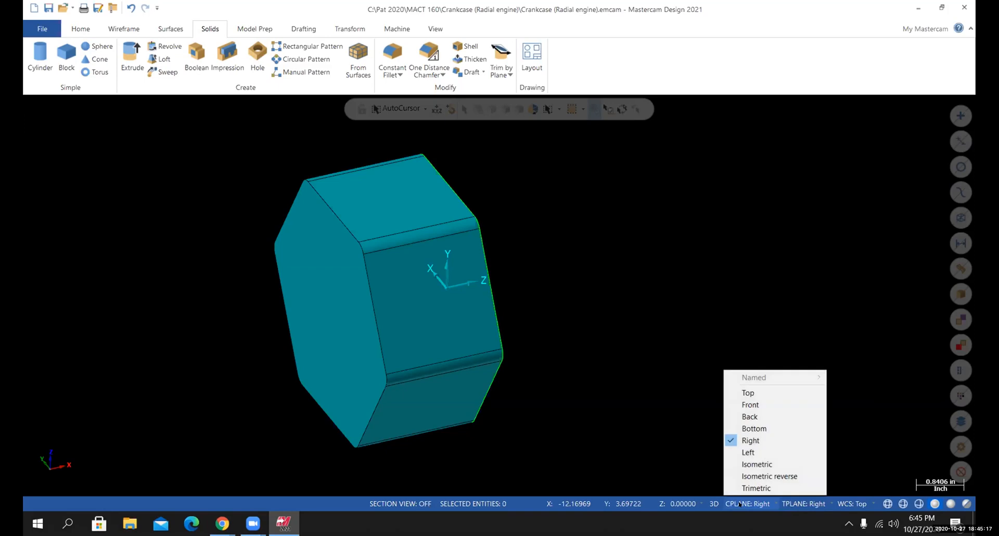
{"action": "left_click", "coordinate": [747, 452]}
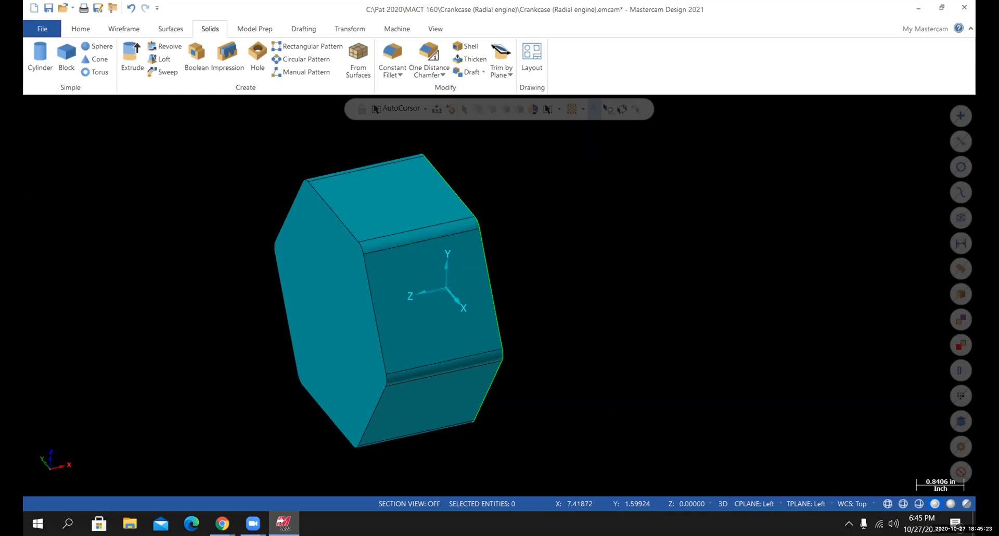
- Examine the crankcase's closed back face and open face in relation to the Left construction plane's axes
{"action": "middle_click_drag", "start_coordinate": [497, 294], "coordinate": [500, 294]}
{"action": "right_click", "coordinate": [531, 237]}
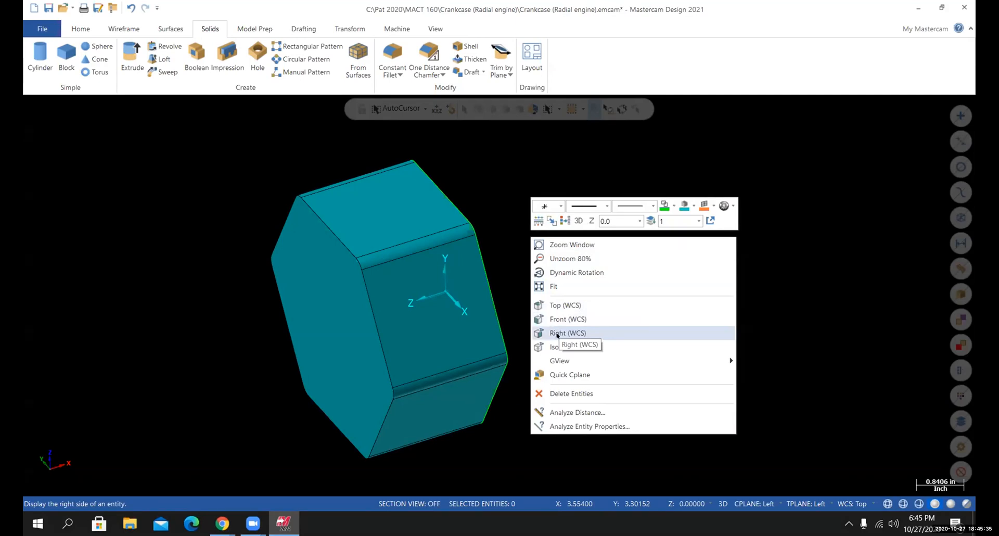
{"action": "left_click", "coordinate": [519, 283]}
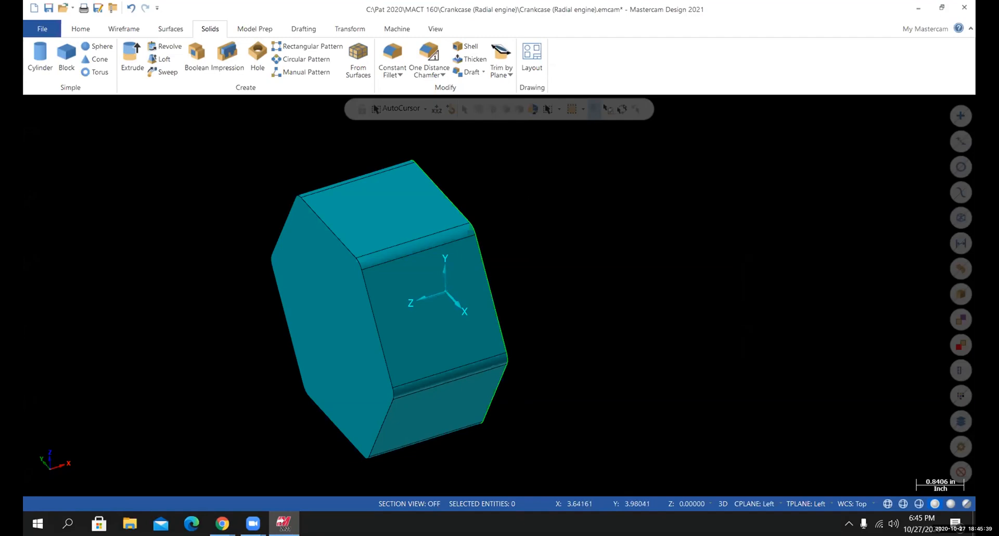
{"action": "key", "text": "alt+7"}
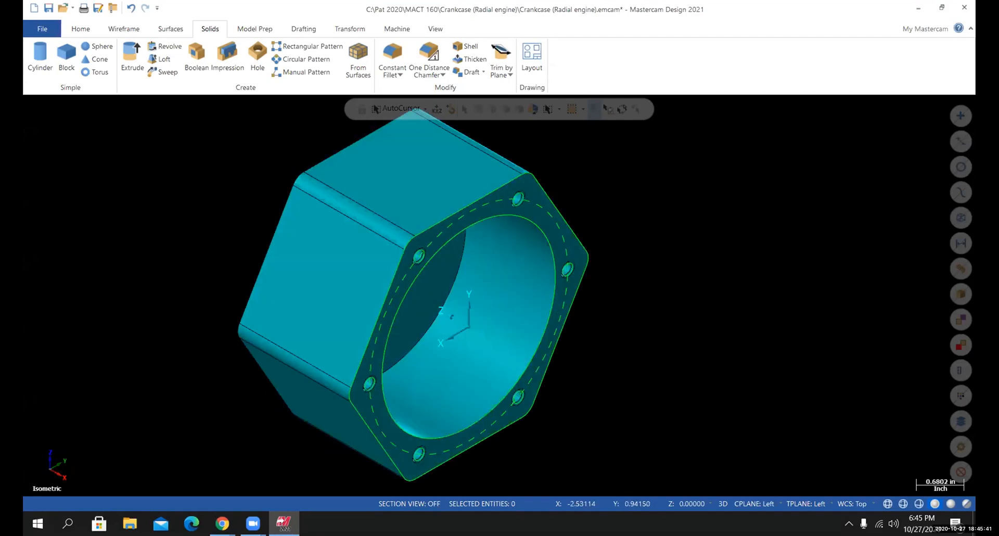
{"action": "right_click", "coordinate": [593, 198]}
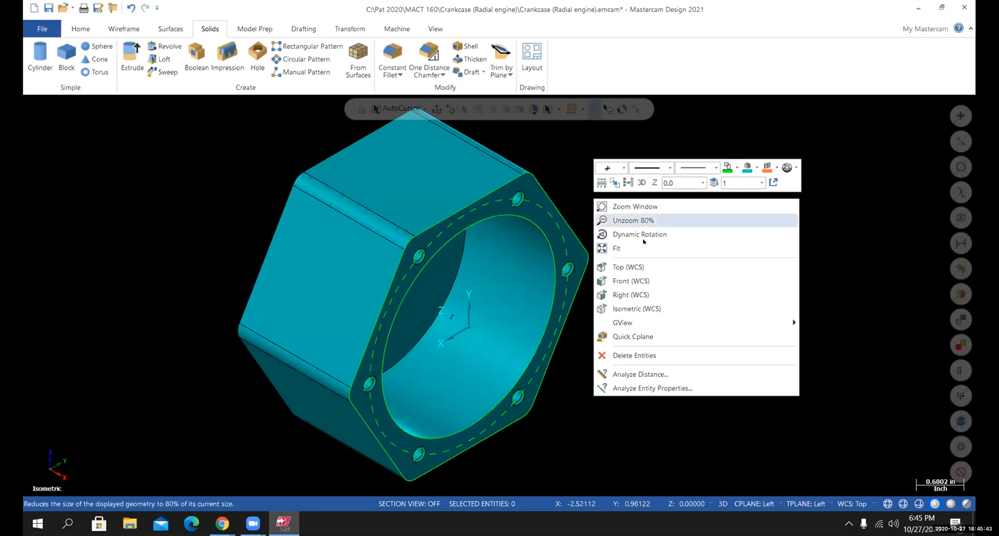
{"action": "mouse_move", "coordinate": [646, 327]}
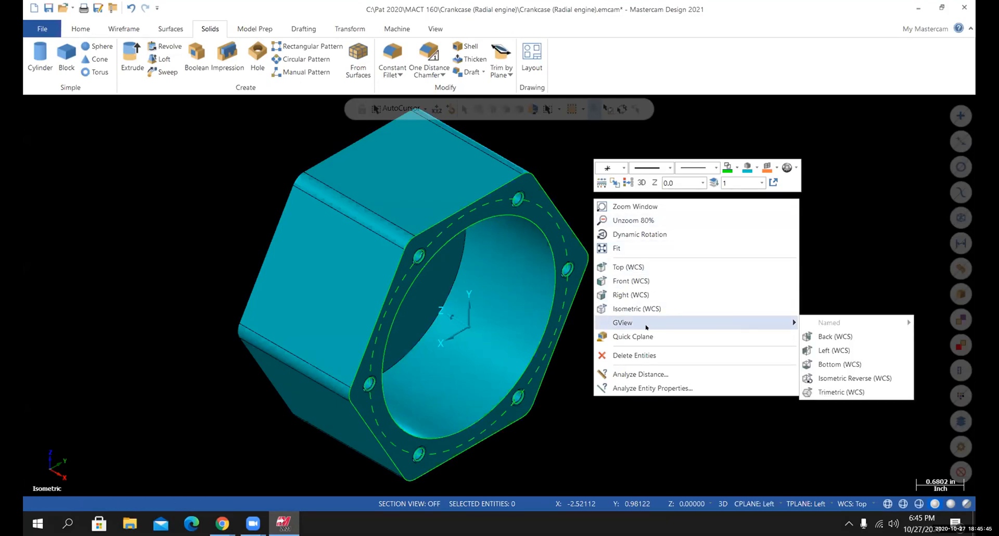
{"action": "left_click", "coordinate": [608, 432]}
{"action": "middle_click_drag", "start_coordinate": [608, 432], "coordinate": [733, 411]}
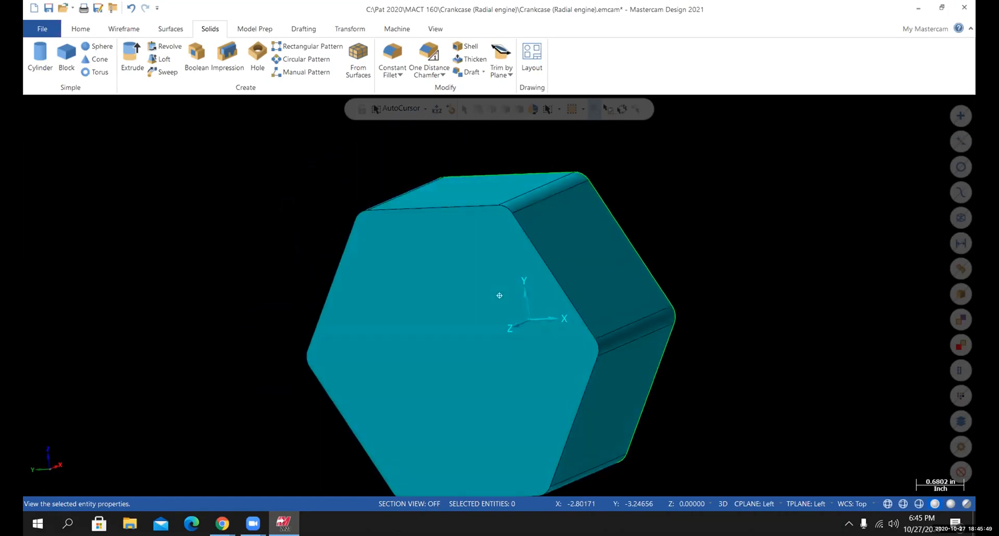
{"action": "scroll", "coordinate": [728, 411], "scroll_direction": "up", "scroll_amount": 2}
{"action": "scroll", "coordinate": [645, 413], "scroll_direction": "down", "scroll_amount": 3}
{"action": "mouse_move", "coordinate": [462, 453]}
{"action": "middle_mouse_down"}
{"action": "mouse_move", "coordinate": [550, 442]}
{"action": "mouse_move", "coordinate": [479, 431]}
{"action": "mouse_move", "coordinate": [401, 450]}
{"action": "mouse_move", "coordinate": [461, 455]}
{"action": "mouse_move", "coordinate": [457, 431]}
{"action": "mouse_move", "coordinate": [458, 439]}
{"action": "middle_mouse_up"}
{"action": "scroll", "coordinate": [450, 451], "scroll_direction": "down", "scroll_amount": 2}
{"action": "scroll", "coordinate": [450, 450], "scroll_direction": "up", "scroll_amount": 2}
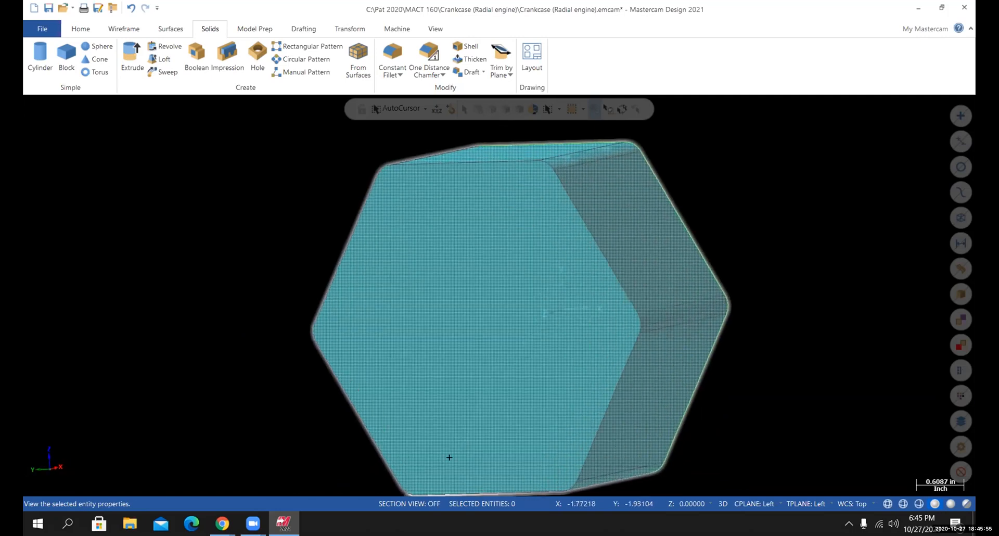
{"action": "mouse_move", "coordinate": [493, 448]}
{"action": "middle_mouse_down"}
{"action": "mouse_move", "coordinate": [343, 442]}
{"action": "mouse_move", "coordinate": [276, 453]}
{"action": "mouse_move", "coordinate": [415, 444]}
{"action": "mouse_move", "coordinate": [415, 417]}
{"action": "mouse_move", "coordinate": [301, 419]}
{"action": "mouse_move", "coordinate": [364, 419]}
{"action": "mouse_move", "coordinate": [414, 447]}
{"action": "middle_mouse_up"}
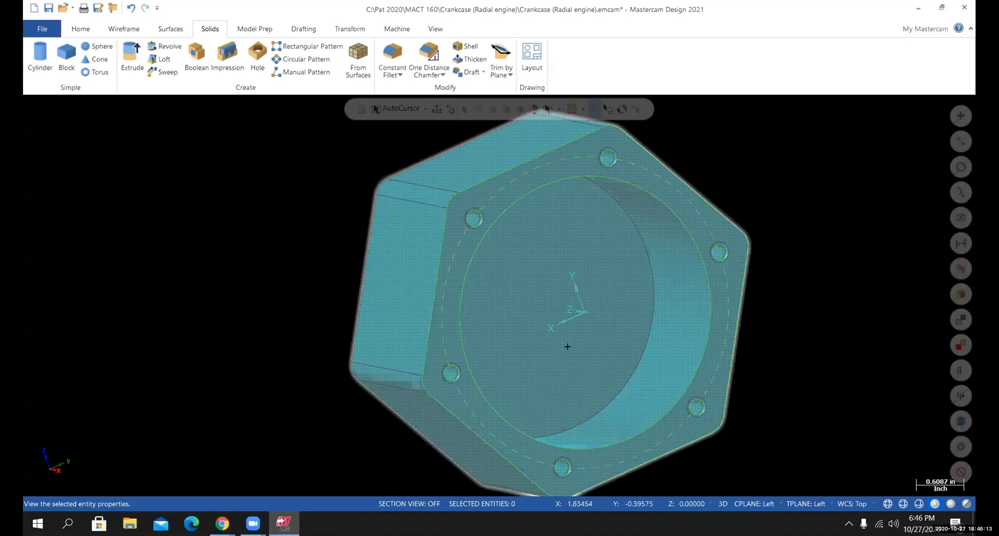
{"action": "middle_click_drag", "start_coordinate": [513, 372], "coordinate": [456, 324]}
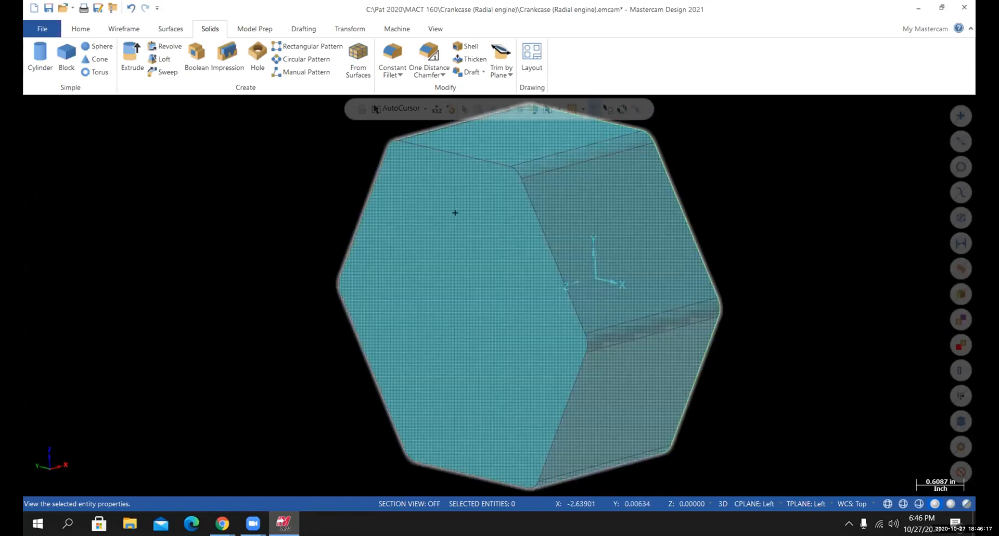
{"action": "middle_click_drag", "start_coordinate": [472, 275], "coordinate": [479, 279]}
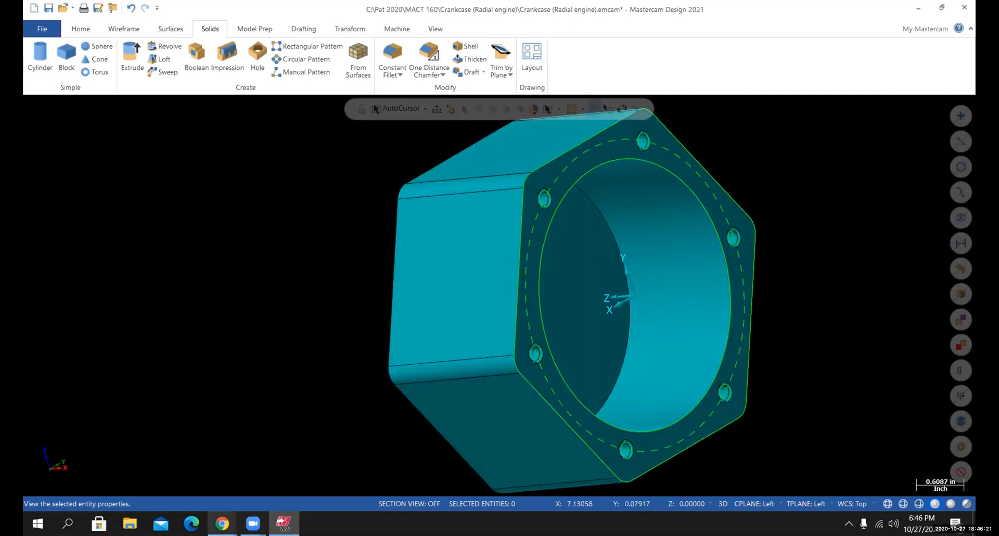
- Switch to the course page in the browser and read the modeling steps for the back-face and inside-face features
{"action": "mouse_move", "coordinate": [222, 523]}
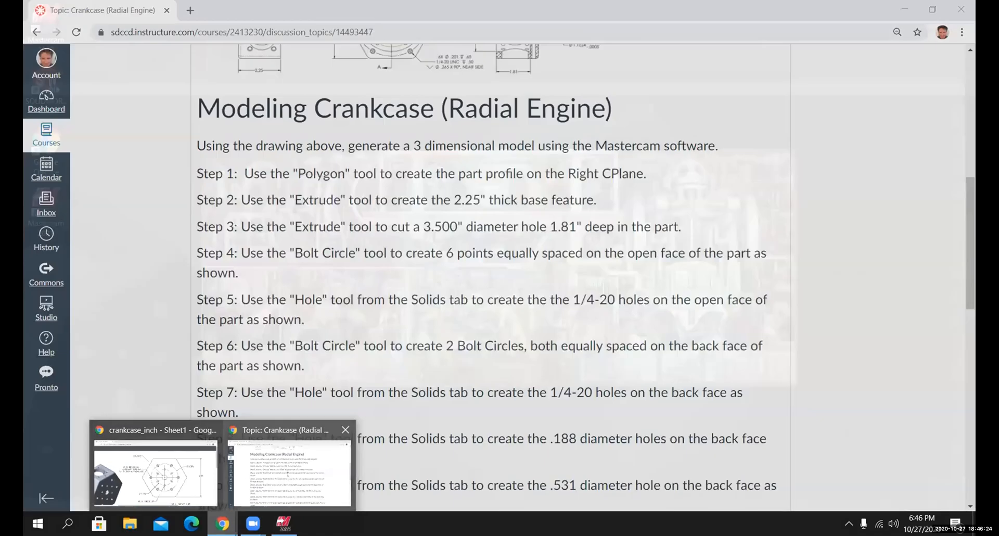
{"action": "left_click", "coordinate": [289, 471]}
{"action": "scroll", "coordinate": [349, 416], "scroll_direction": "down", "scroll_amount": 2}
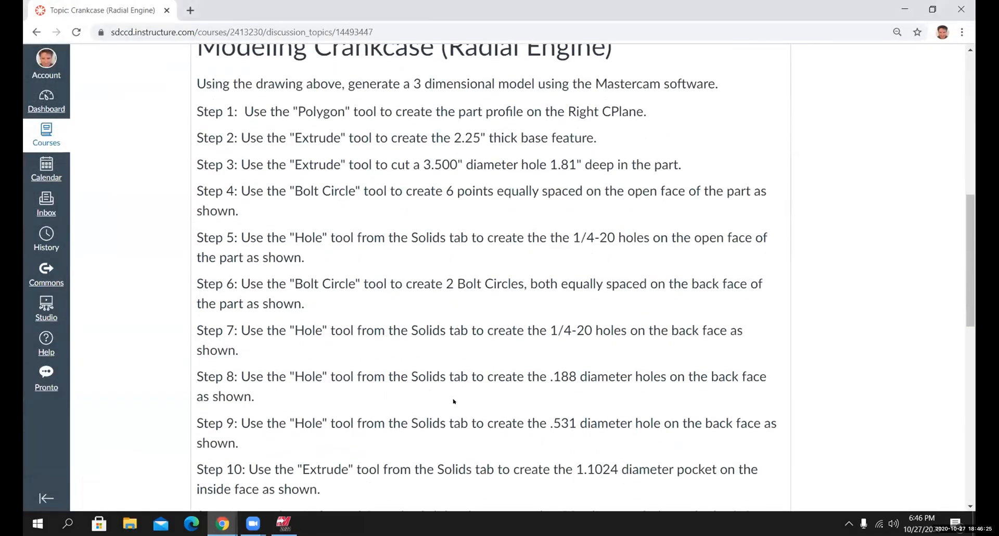
{"action": "scroll", "coordinate": [455, 409], "scroll_direction": "down", "scroll_amount": 3}
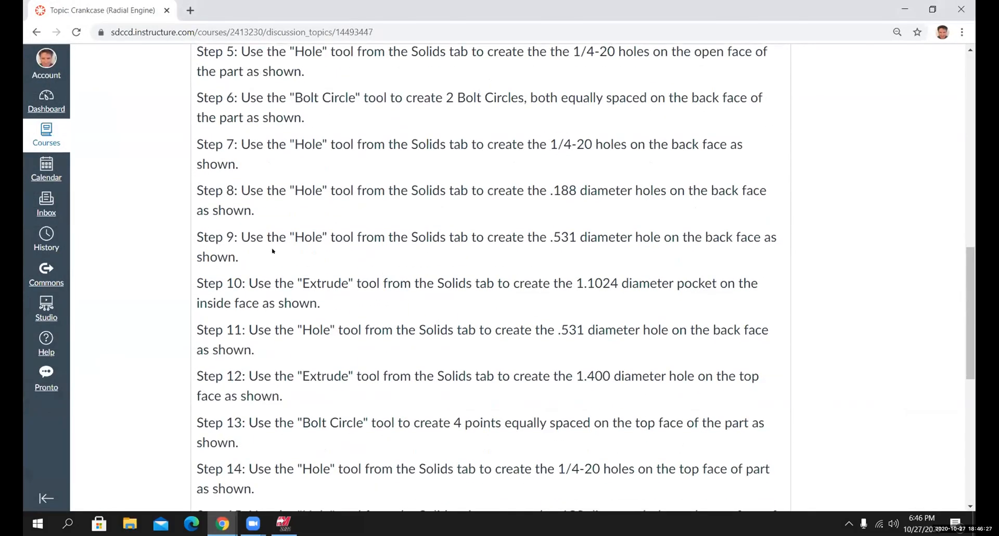
{"action": "scroll", "coordinate": [265, 252], "scroll_direction": "up", "scroll_amount": 1}
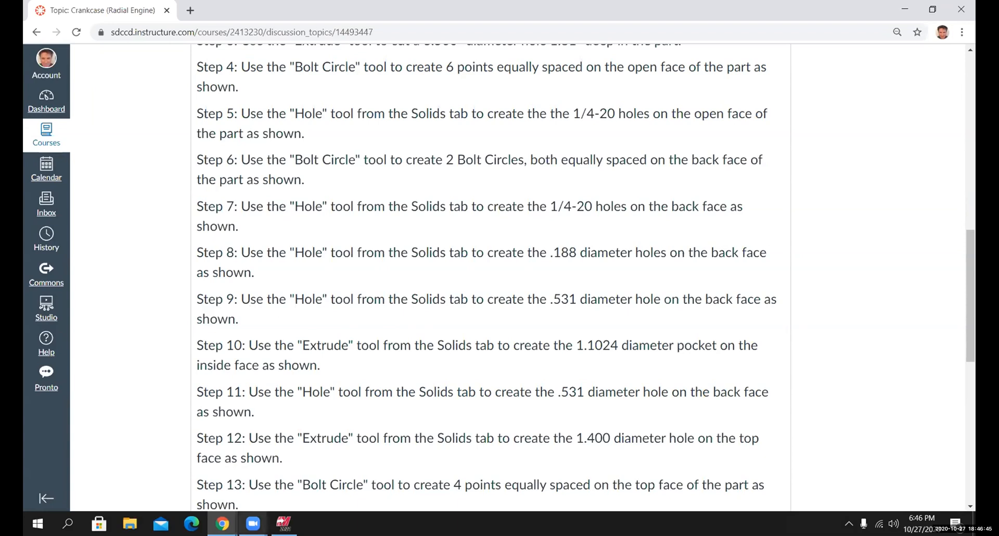
- Switch back to Mastercam and examine the floor of the large bore through the crankcase's open face
{"action": "left_click", "coordinate": [283, 522]}
{"action": "middle_click_drag", "start_coordinate": [542, 362], "coordinate": [632, 290]}
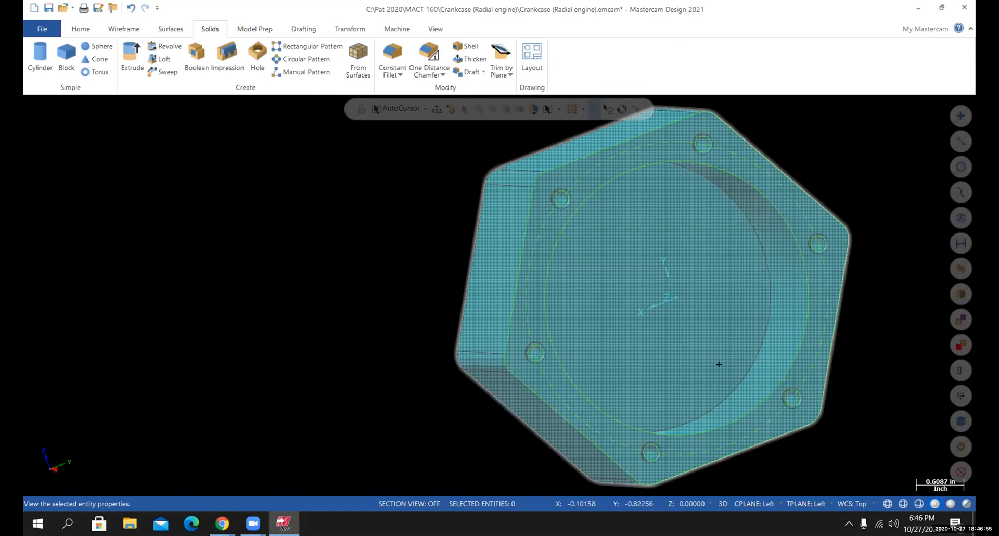
{"action": "scroll", "coordinate": [727, 333], "scroll_direction": "up", "scroll_amount": 1}
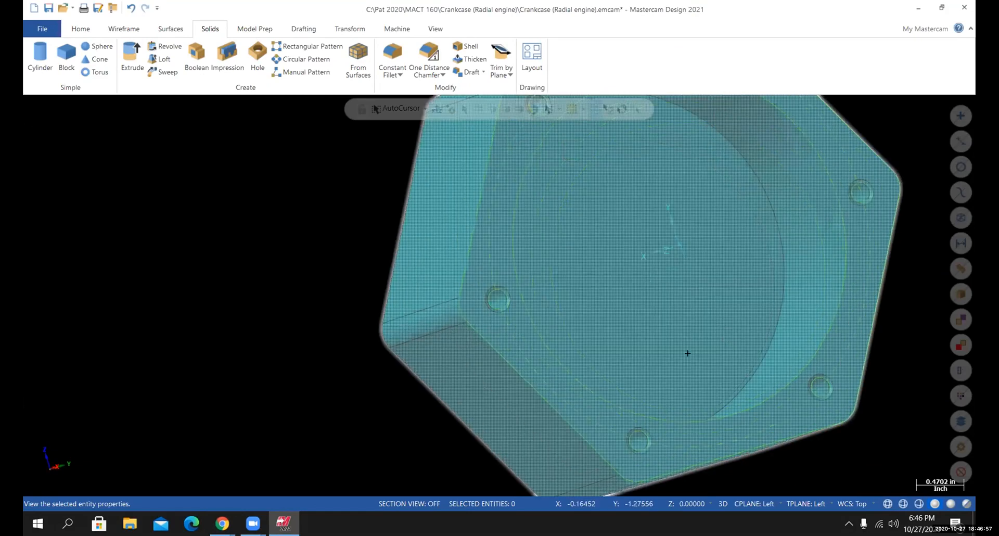
{"action": "scroll", "coordinate": [734, 281], "scroll_direction": "down", "scroll_amount": 2}
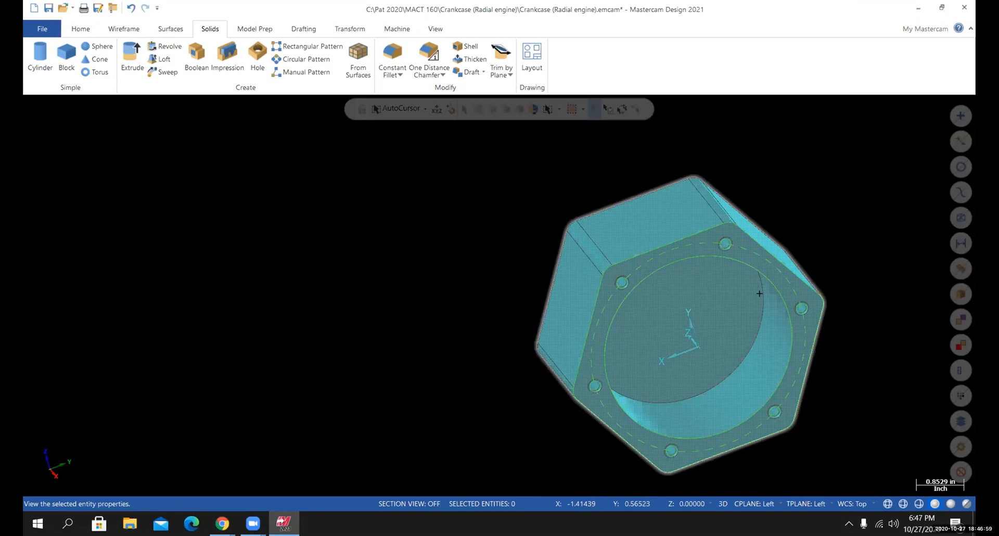
{"action": "middle_click_drag", "start_coordinate": [760, 293], "coordinate": [689, 300]}
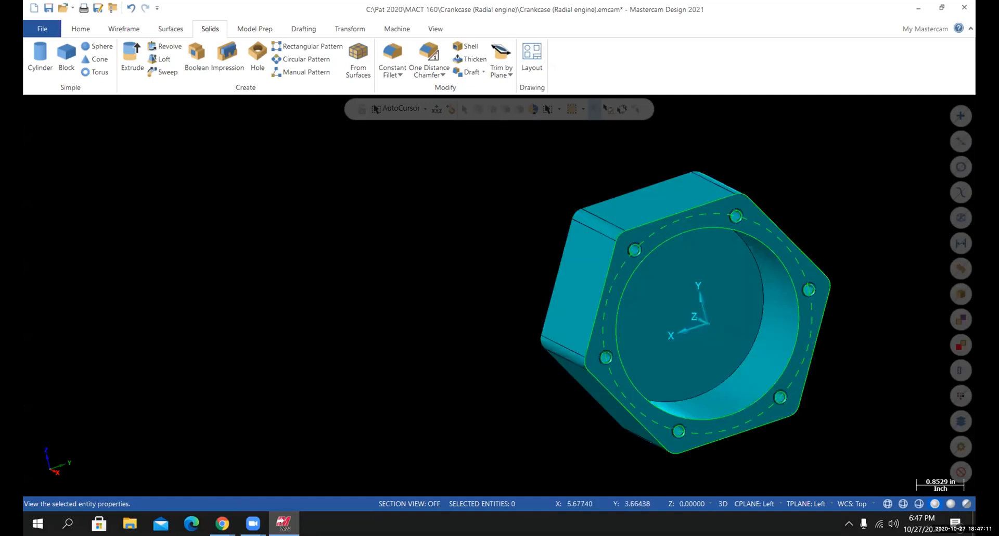
- Draw a 0.531 diameter centre-point circle on the Left construction plane, off-centre within the large bore's outline
{"action": "left_click", "coordinate": [120, 29]}
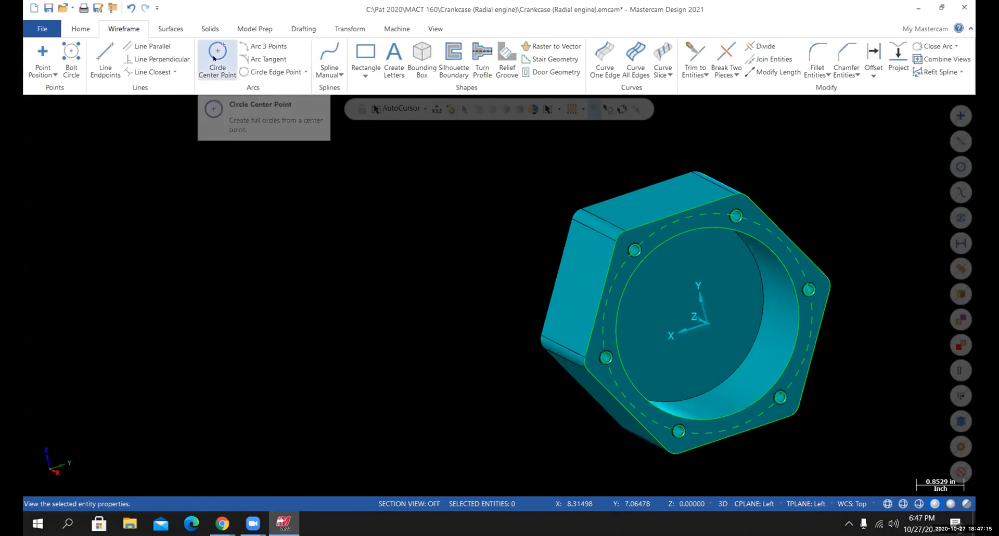
{"action": "left_click", "coordinate": [207, 74]}
{"action": "left_click", "coordinate": [81, 284]}
{"action": "type", "text": "0.531"}
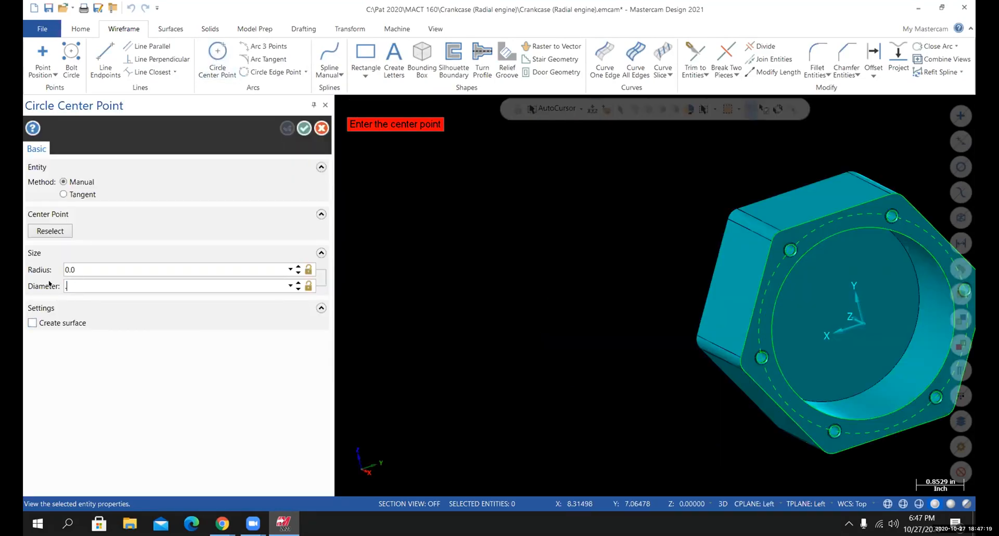
{"action": "key", "text": "Return"}
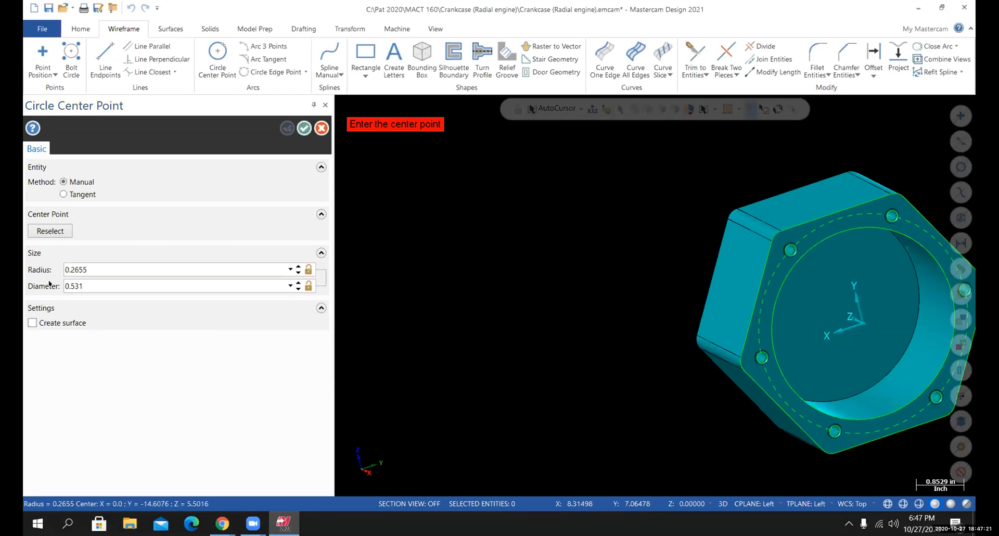
{"action": "scroll", "coordinate": [812, 328], "scroll_direction": "down", "scroll_amount": 1}
{"action": "scroll", "coordinate": [840, 336], "scroll_direction": "up", "scroll_amount": 1}
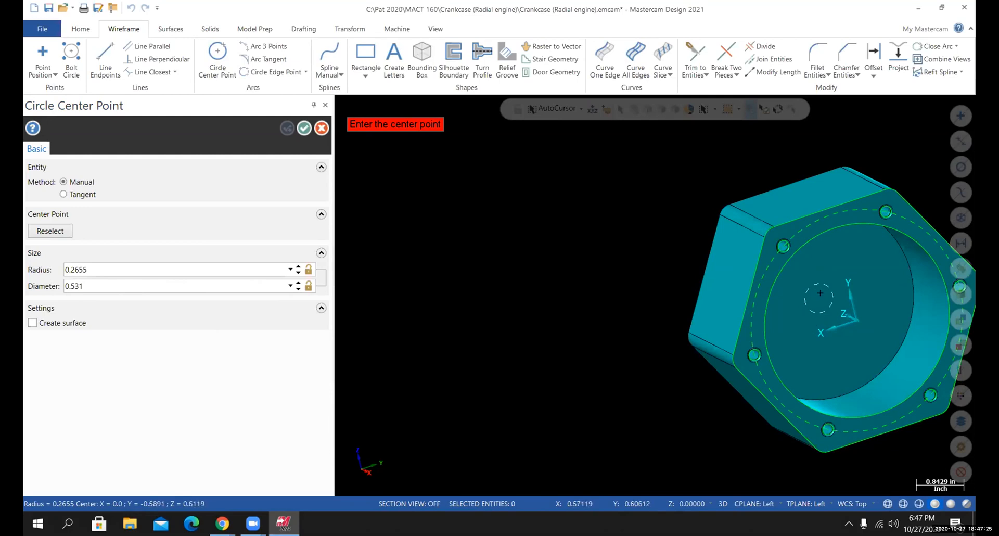
{"action": "left_click", "coordinate": [898, 249]}
{"action": "mouse_move", "coordinate": [655, 295]}
{"action": "middle_mouse_down"}
{"action": "mouse_move", "coordinate": [694, 296]}
{"action": "mouse_move", "coordinate": [647, 296]}
{"action": "mouse_move", "coordinate": [663, 295]}
{"action": "middle_mouse_up"}
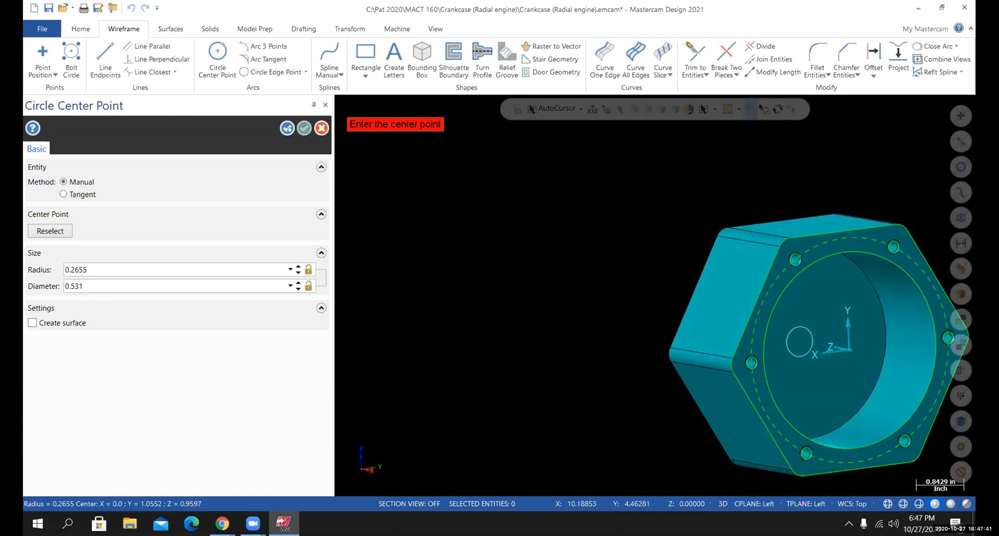
{"action": "left_click", "coordinate": [304, 128]}
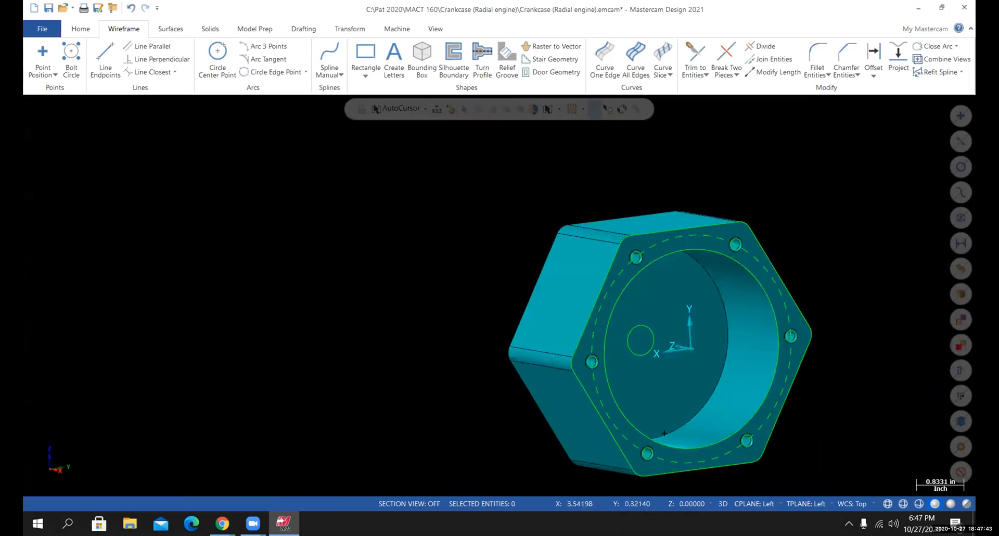
- Extrude-cut the off-centre 0.531 diameter circle through all of the crankcase's back wall as a single operation, with its direction reversed
{"action": "scroll", "coordinate": [668, 438], "scroll_direction": "up", "scroll_amount": 5}
{"action": "mouse_move", "coordinate": [682, 411]}
{"action": "middle_mouse_down"}
{"action": "mouse_move", "coordinate": [577, 418]}
{"action": "mouse_move", "coordinate": [629, 416]}
{"action": "middle_mouse_up"}
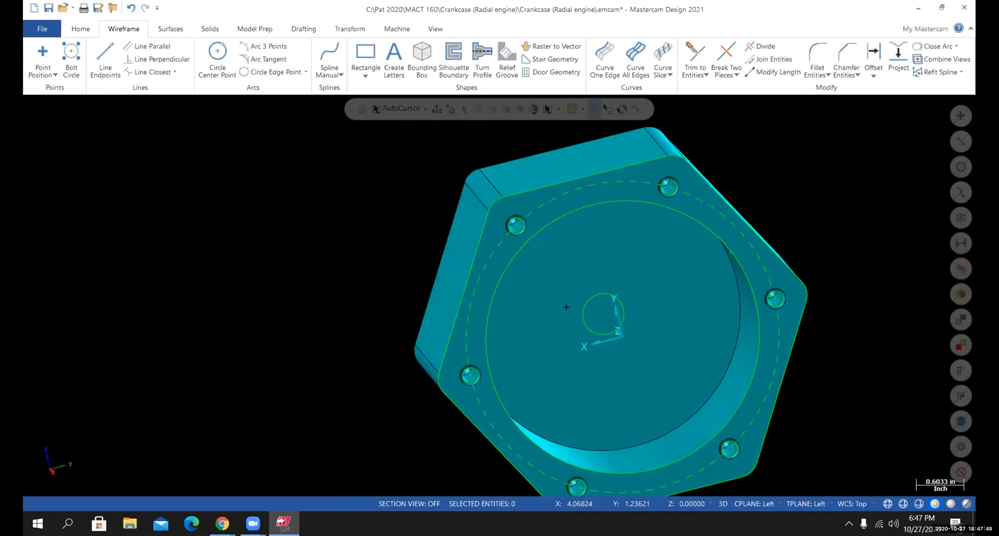
{"action": "mouse_move", "coordinate": [499, 295]}
{"action": "middle_mouse_down"}
{"action": "mouse_move", "coordinate": [551, 378]}
{"action": "mouse_move", "coordinate": [469, 312]}
{"action": "mouse_move", "coordinate": [526, 364]}
{"action": "mouse_move", "coordinate": [546, 298]}
{"action": "middle_mouse_up"}
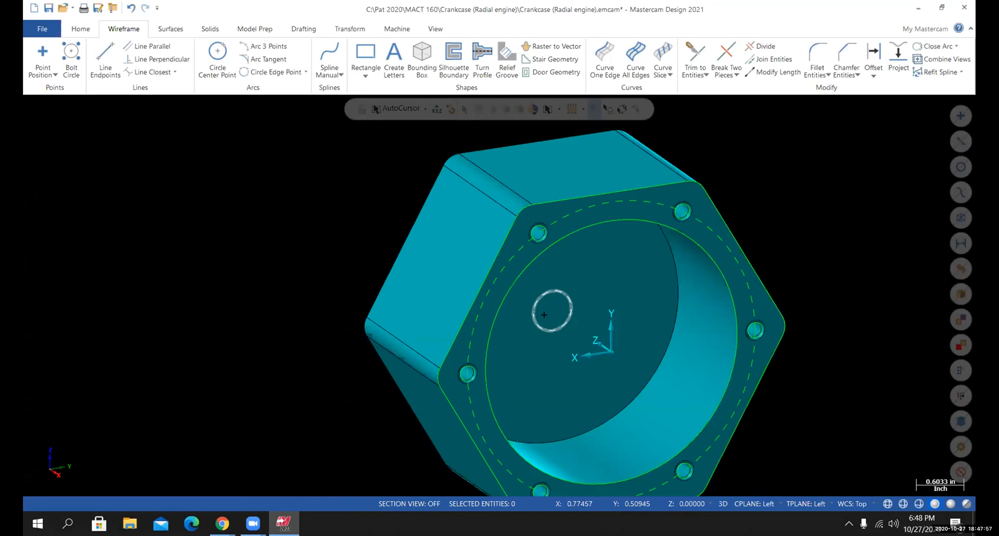
{"action": "left_click", "coordinate": [210, 29]}
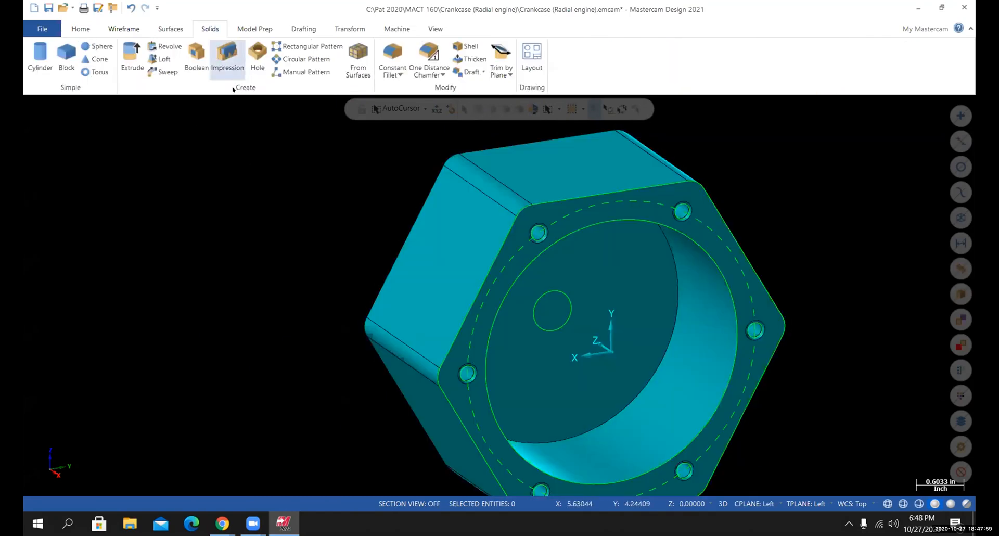
{"action": "left_click", "coordinate": [132, 56]}
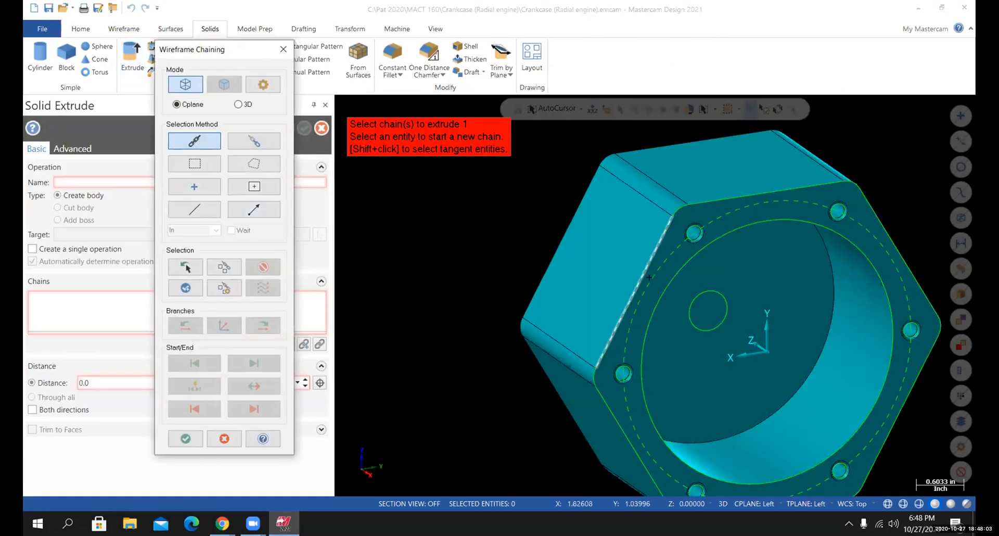
{"action": "left_click", "coordinate": [689, 310]}
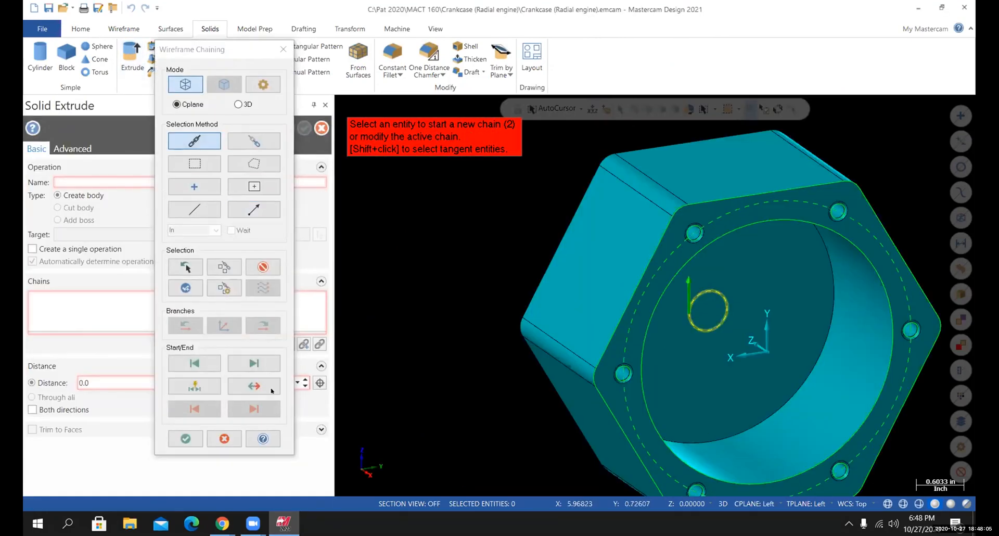
{"action": "left_click", "coordinate": [185, 439]}
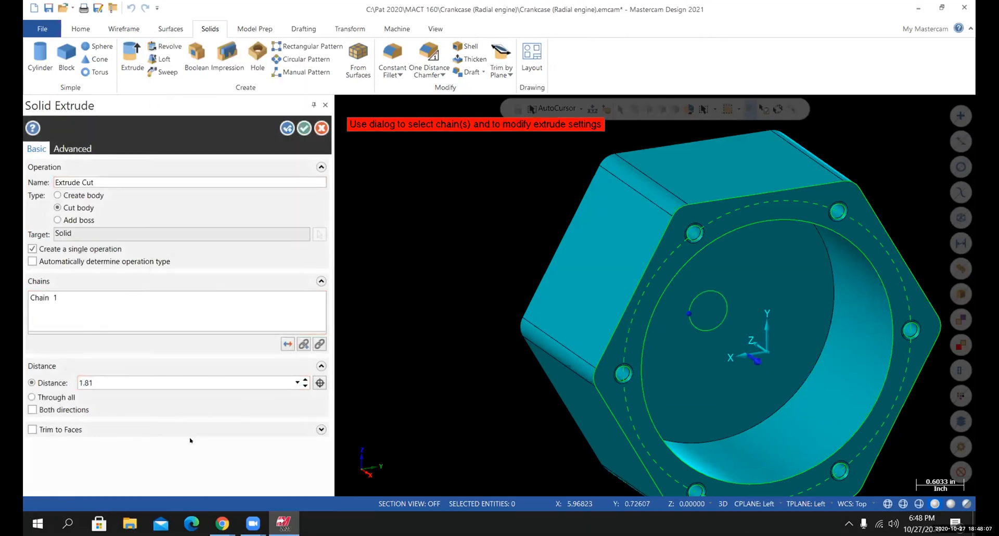
{"action": "left_click", "coordinate": [281, 350]}
{"action": "left_click", "coordinate": [32, 397]}
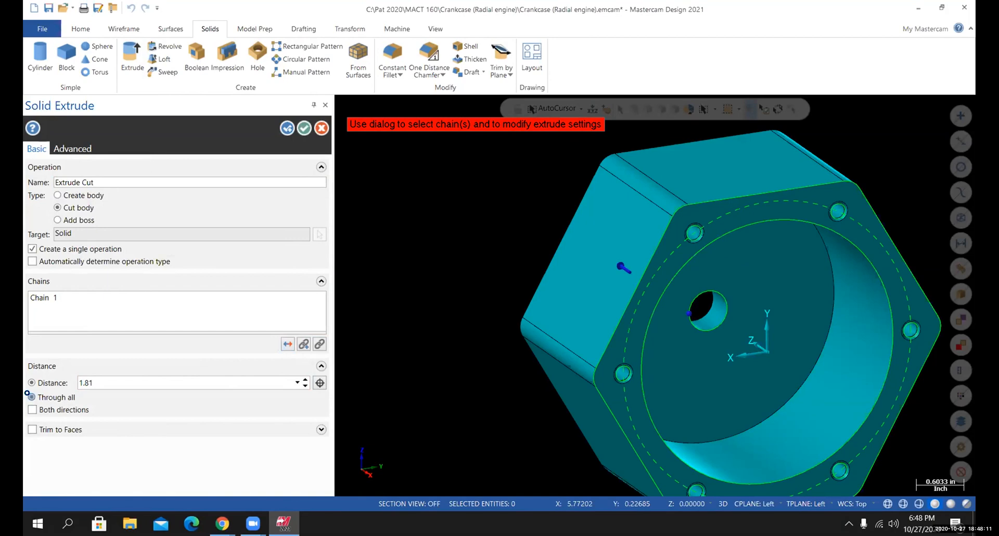
{"action": "middle_click_drag", "start_coordinate": [697, 291], "coordinate": [618, 296]}
{"action": "left_click", "coordinate": [304, 128]}
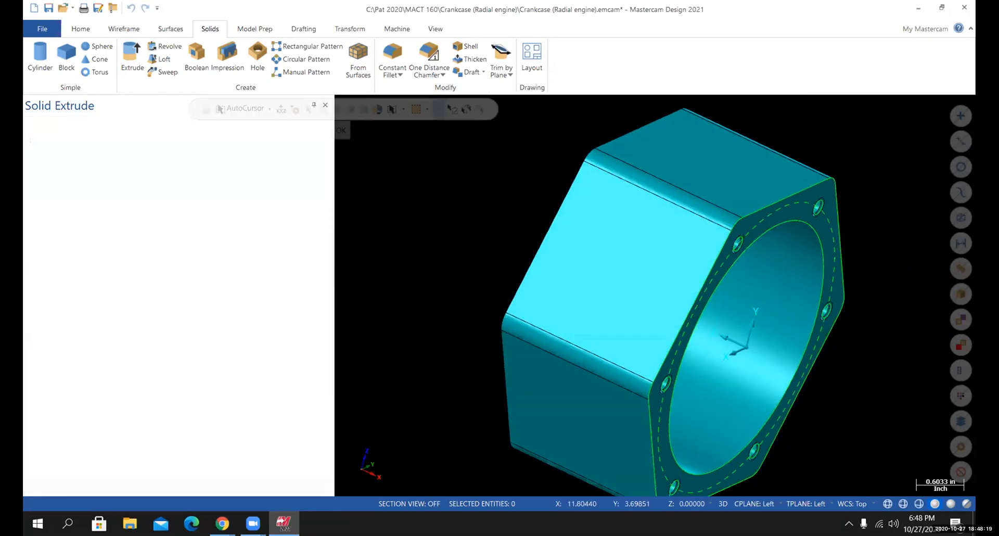
- Examine the new off-centre hole from the isometric view, the crankcase's open face and its closed back face
{"action": "right_click", "coordinate": [339, 177]}
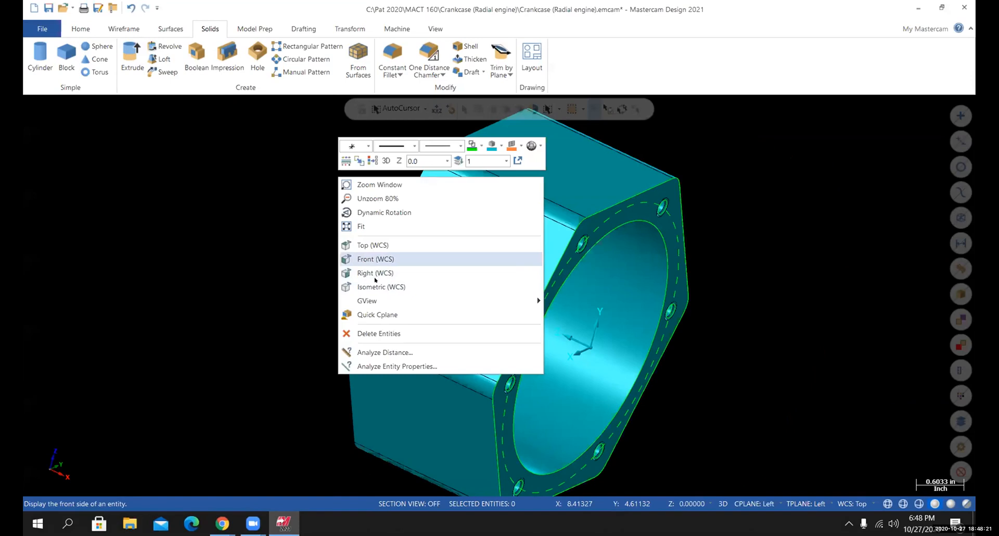
{"action": "left_click", "coordinate": [366, 287]}
{"action": "middle_click_drag", "start_coordinate": [367, 289], "coordinate": [463, 339]}
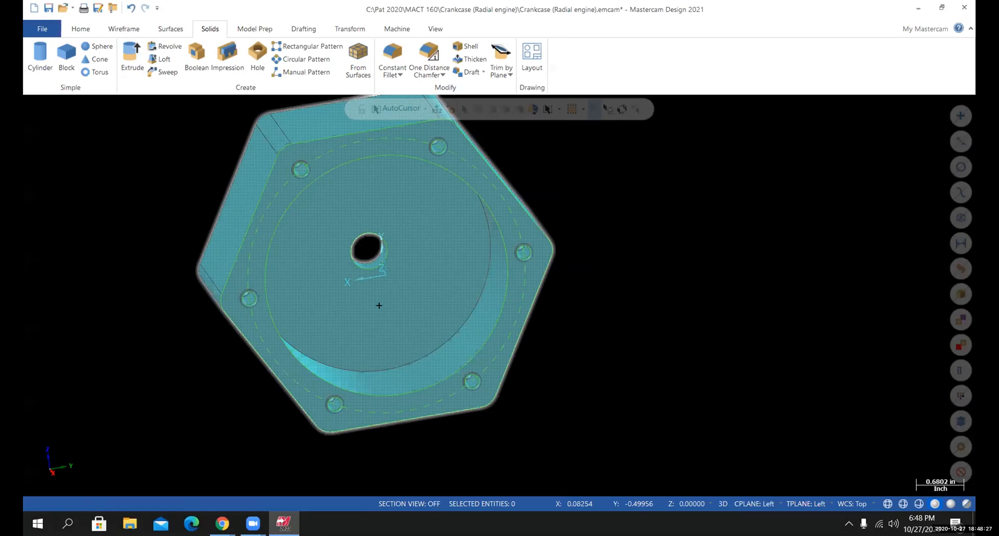
{"action": "middle_click_drag", "start_coordinate": [407, 316], "coordinate": [447, 277]}
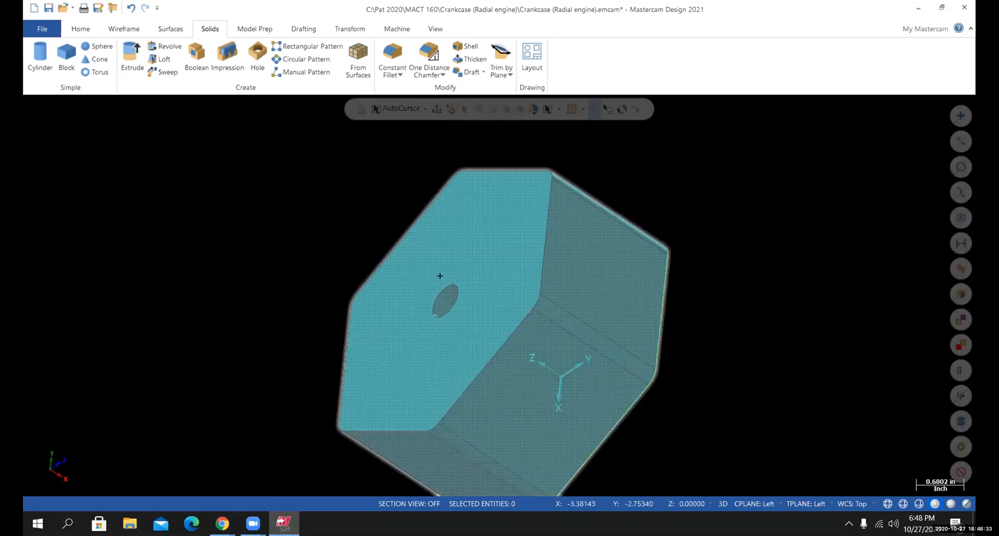
{"action": "middle_click_drag", "start_coordinate": [513, 348], "coordinate": [702, 443]}
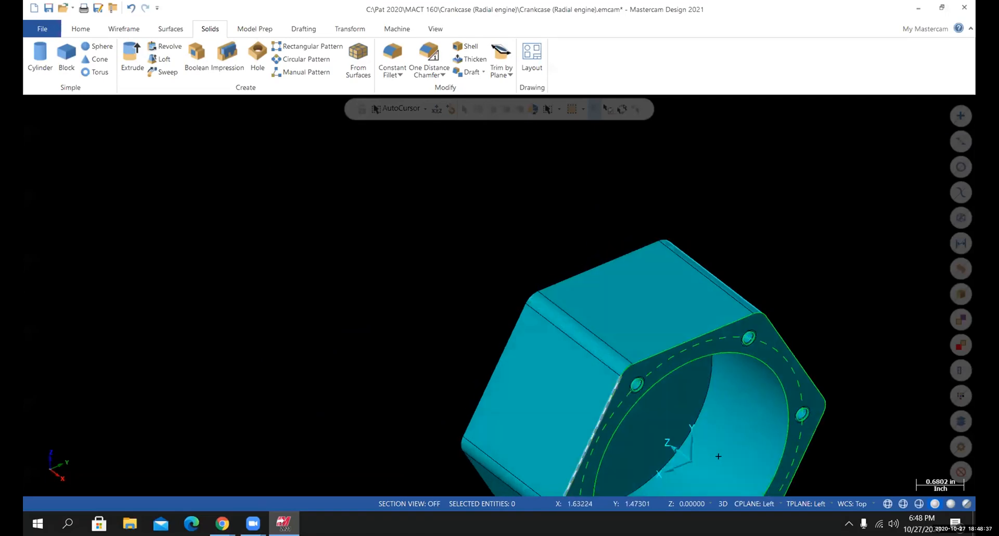
{"action": "scroll", "coordinate": [702, 443], "scroll_direction": "up", "scroll_amount": 3}
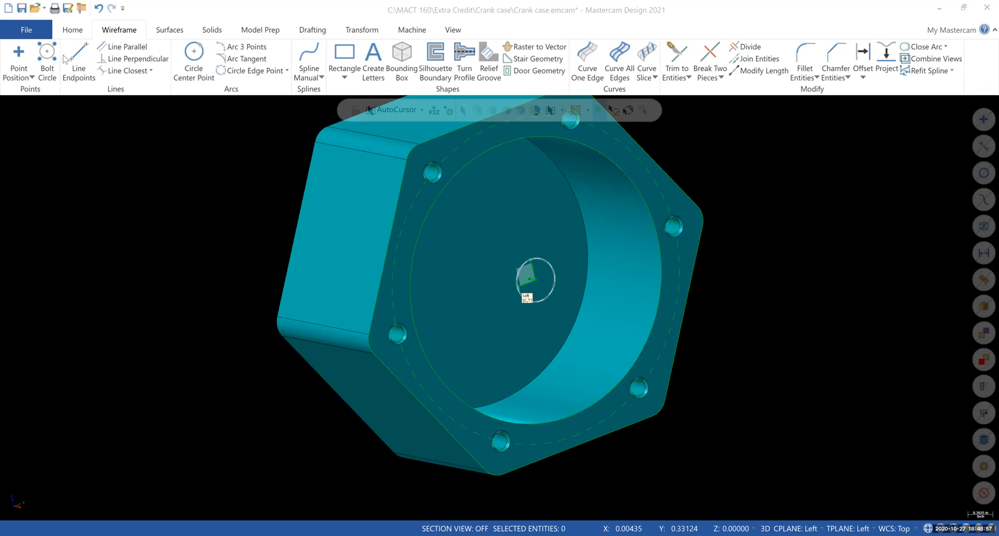
- Draw a 0.531 diameter centre-point circle centred on the circular edge of the large bore's floor
{"action": "left_click", "coordinate": [192, 57]}
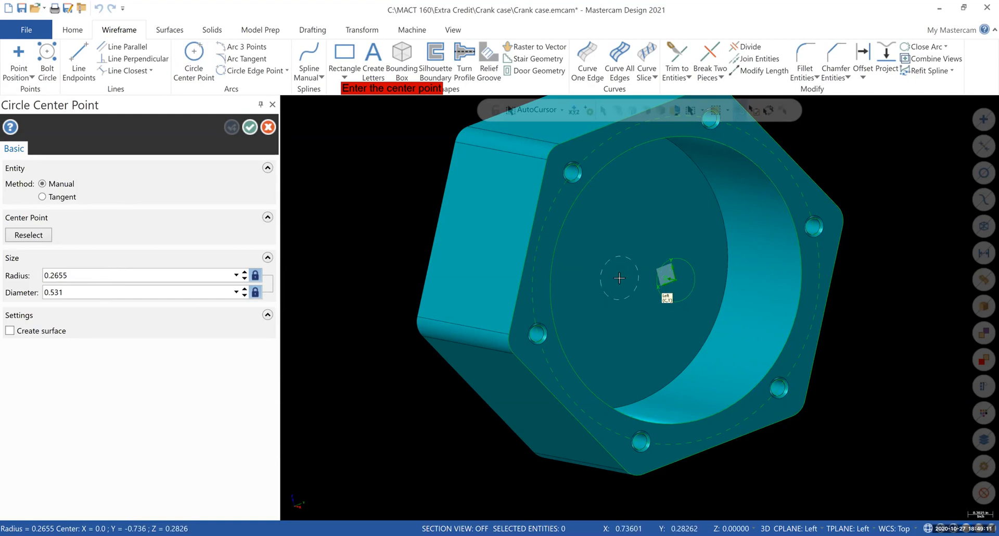
{"action": "scroll", "coordinate": [619, 277], "scroll_direction": "up", "scroll_amount": 2}
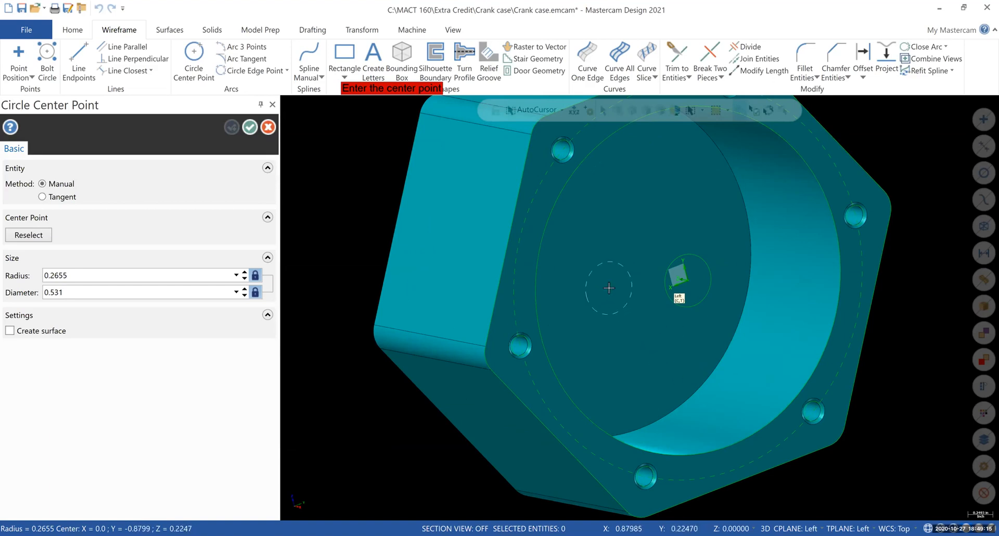
{"action": "left_click", "coordinate": [685, 282]}
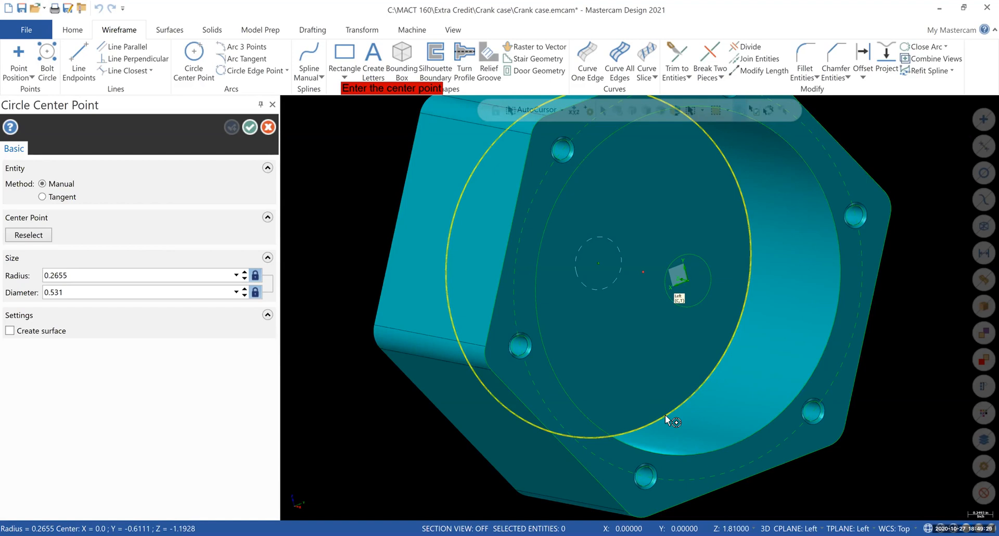
{"action": "left_click", "coordinate": [664, 414]}
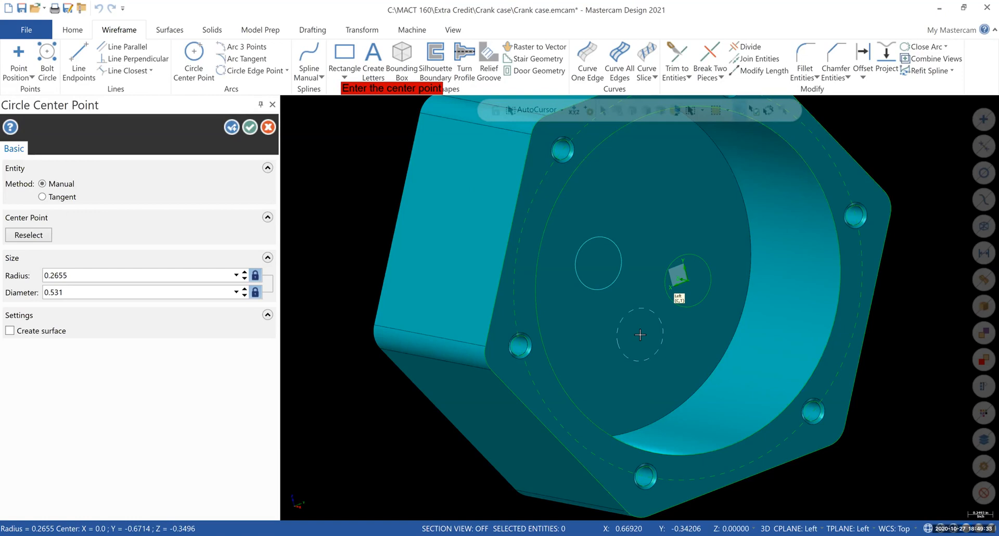
{"action": "left_click", "coordinate": [250, 128]}
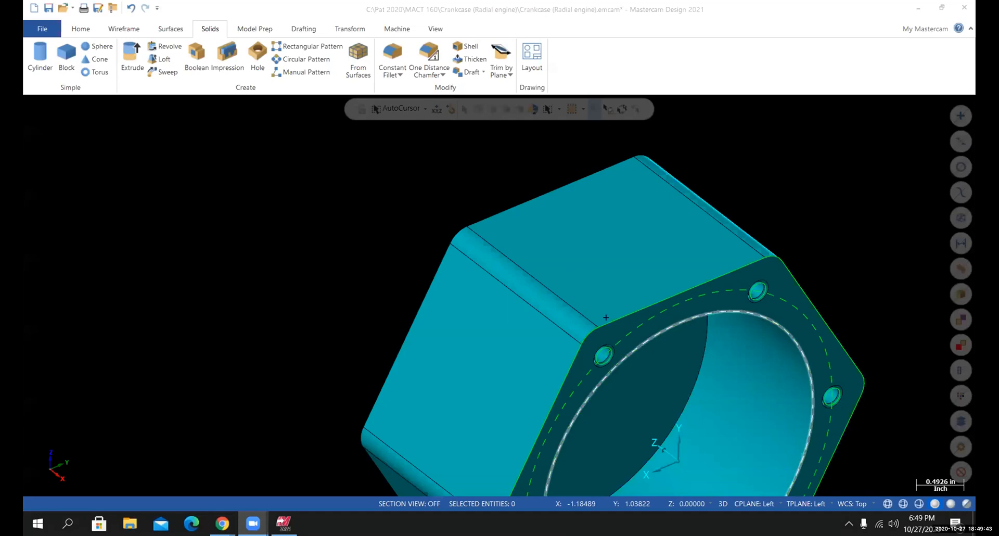
- Examine the hole's position in the bore floor relative to the Left plane's origin, viewed through the crankcase's open face
{"action": "mouse_move", "coordinate": [544, 334]}
{"action": "middle_mouse_down"}
{"action": "mouse_move", "coordinate": [758, 424]}
{"action": "mouse_move", "coordinate": [552, 346]}
{"action": "middle_mouse_up"}
{"action": "scroll", "coordinate": [551, 346], "scroll_direction": "down", "scroll_amount": 1}
{"action": "scroll", "coordinate": [831, 472], "scroll_direction": "up", "scroll_amount": 3}
{"action": "right_click", "coordinate": [287, 233]}
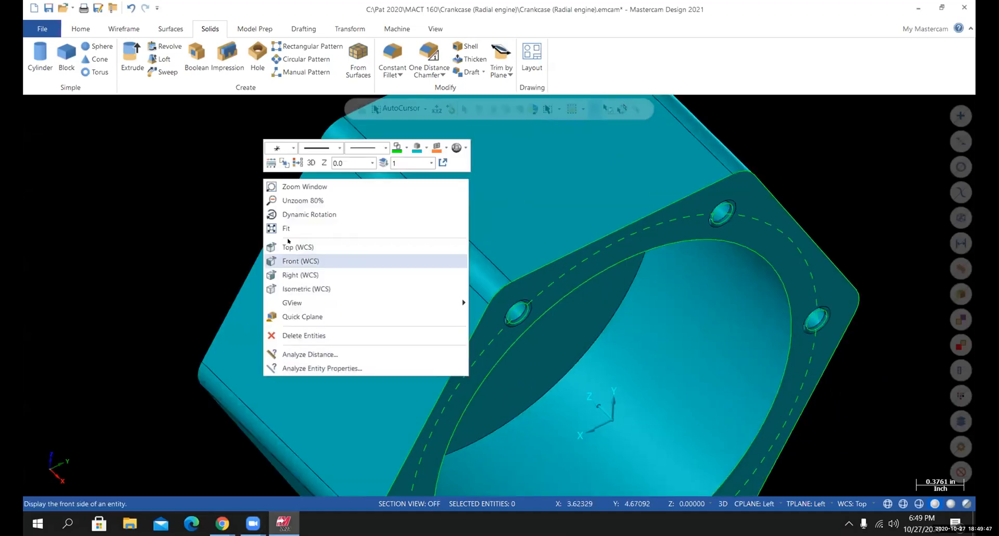
{"action": "left_click", "coordinate": [290, 289]}
{"action": "scroll", "coordinate": [434, 324], "scroll_direction": "down", "scroll_amount": 1}
{"action": "mouse_move", "coordinate": [468, 335]}
{"action": "middle_mouse_down"}
{"action": "mouse_move", "coordinate": [346, 316]}
{"action": "mouse_move", "coordinate": [392, 321]}
{"action": "mouse_move", "coordinate": [354, 330]}
{"action": "mouse_move", "coordinate": [338, 275]}
{"action": "middle_mouse_up"}
{"action": "scroll", "coordinate": [321, 286], "scroll_direction": "down", "scroll_amount": 2}
{"action": "scroll", "coordinate": [325, 288], "scroll_direction": "up", "scroll_amount": 5}
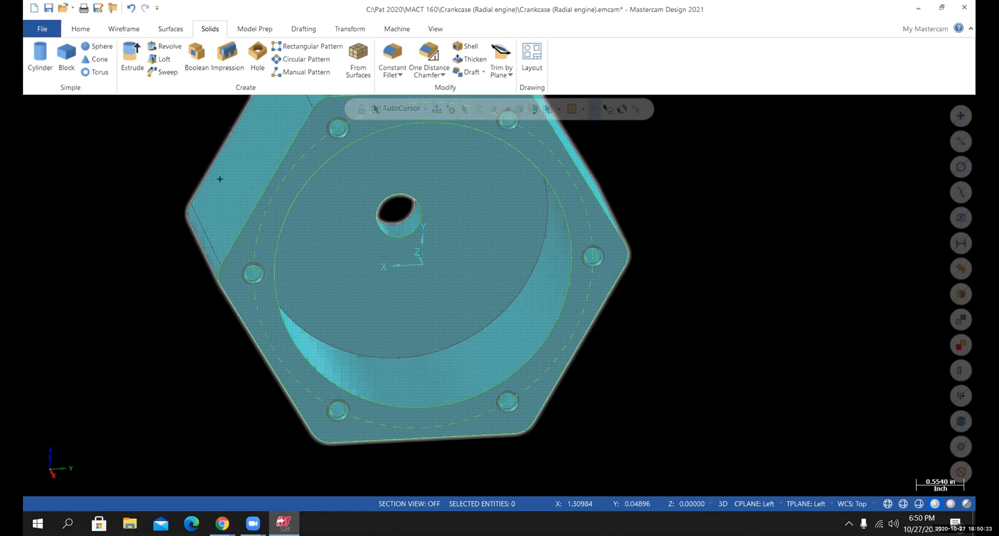
{"action": "right_click", "coordinate": [158, 118]}
{"action": "left_click", "coordinate": [182, 264]}
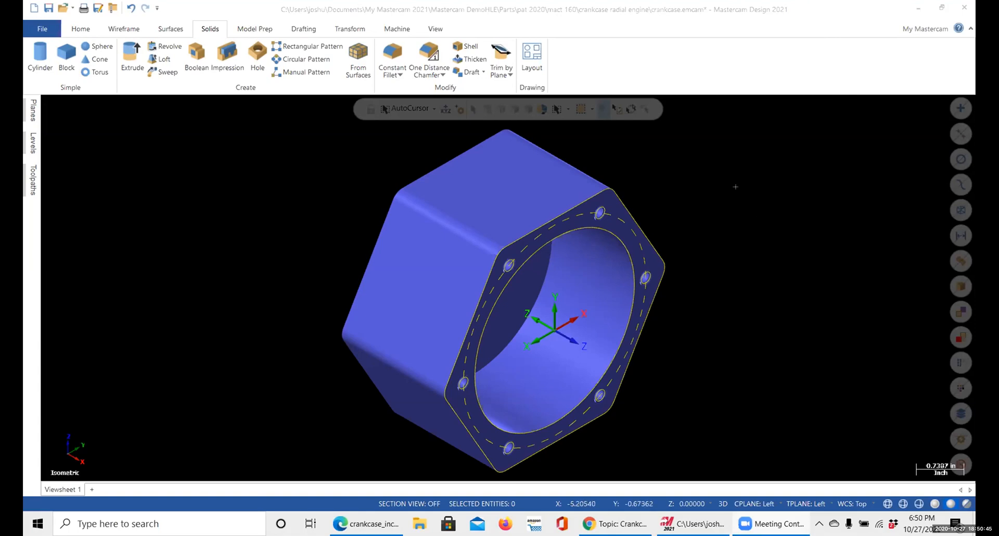
- Set the gnomon display to selected planes and Cplane with origin colors, leaving the Tplane gnomon off
{"action": "left_click", "coordinate": [435, 28]}
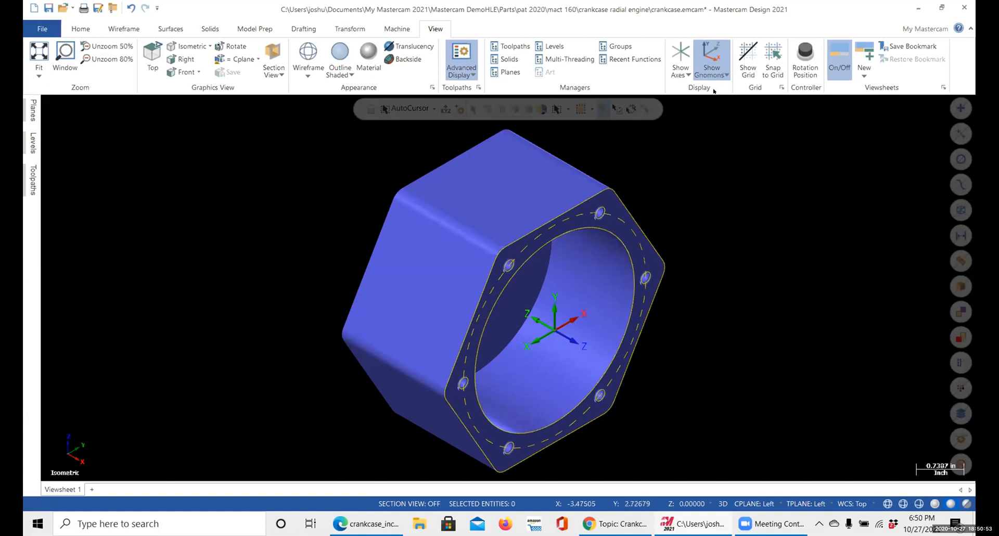
{"action": "left_click", "coordinate": [702, 75]}
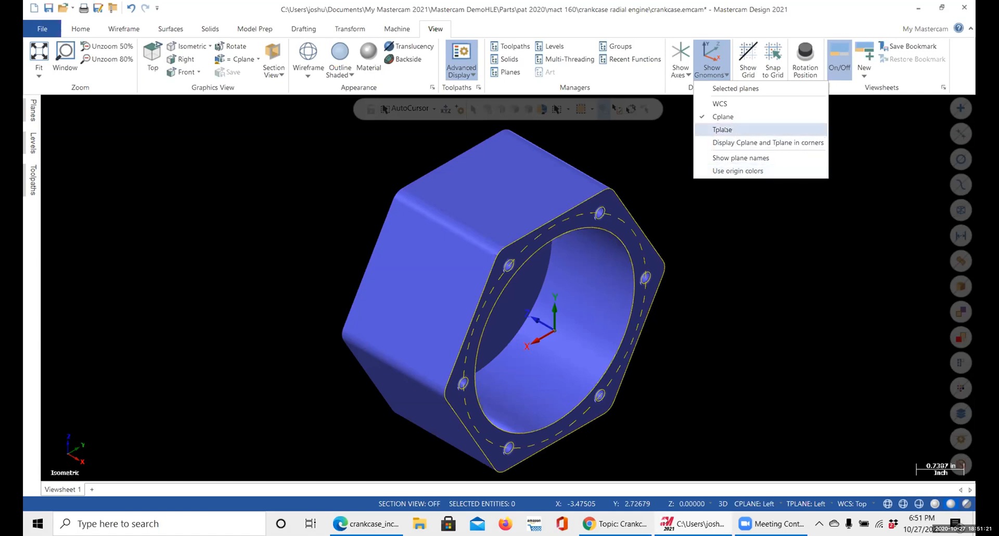
{"action": "left_click", "coordinate": [725, 129]}
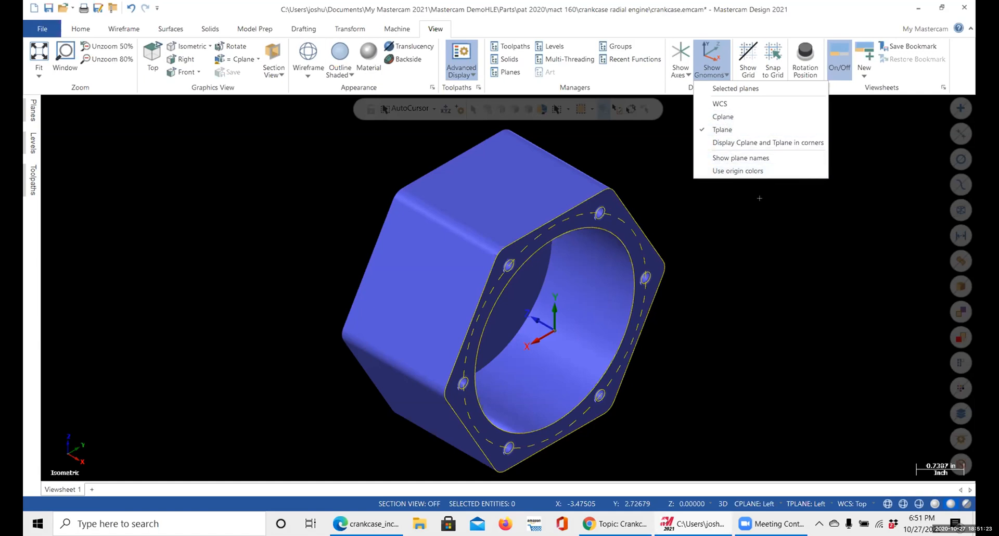
{"action": "left_click", "coordinate": [720, 117]}
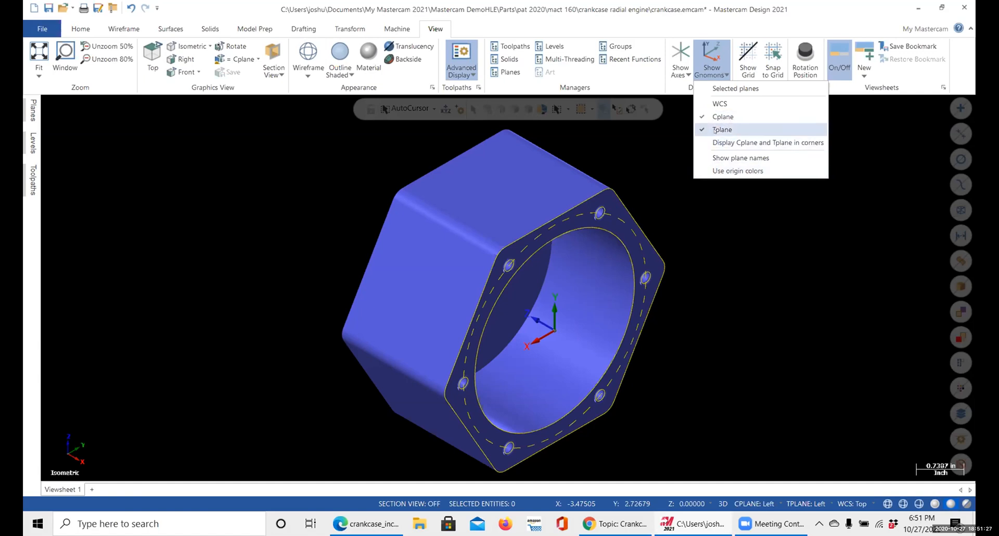
{"action": "left_click", "coordinate": [709, 127]}
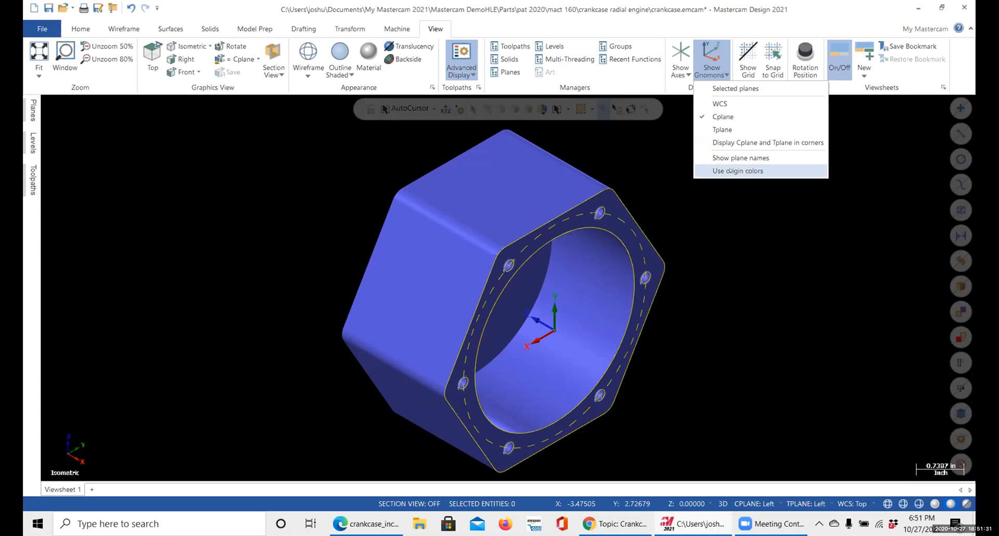
{"action": "left_click", "coordinate": [728, 171]}
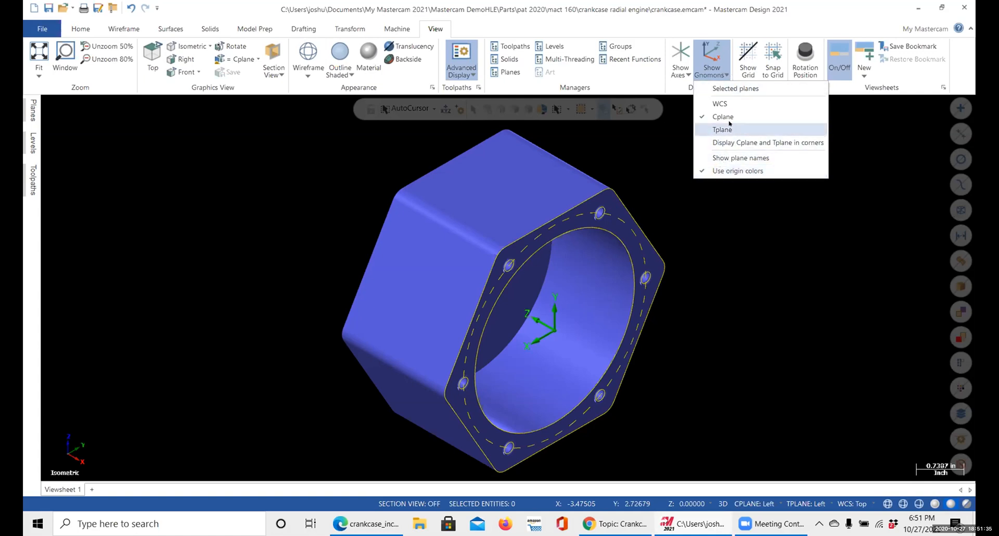
{"action": "left_click", "coordinate": [731, 85]}
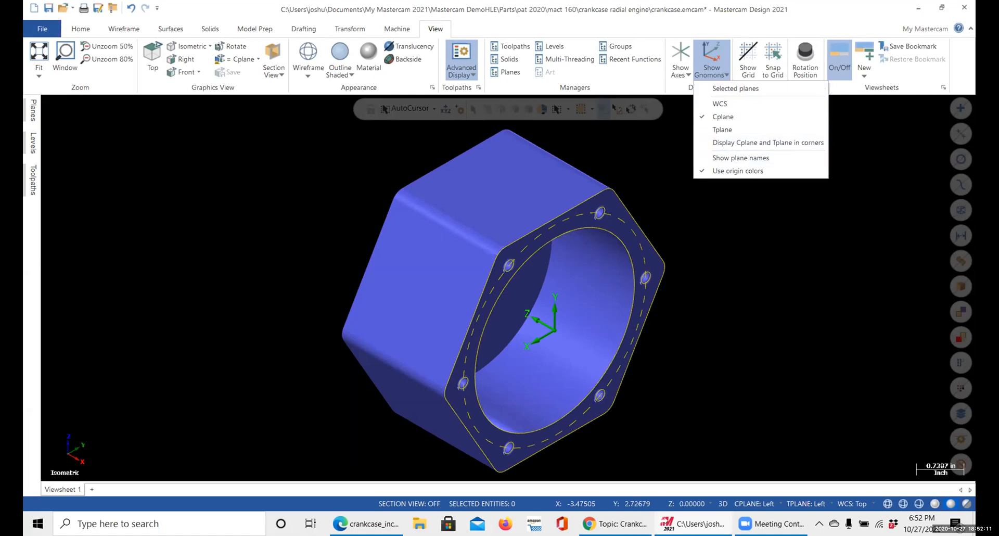
- Open the Planes manager and toggle its "Tplane follows Cplane" follow rule
{"action": "left_click", "coordinate": [26, 115]}
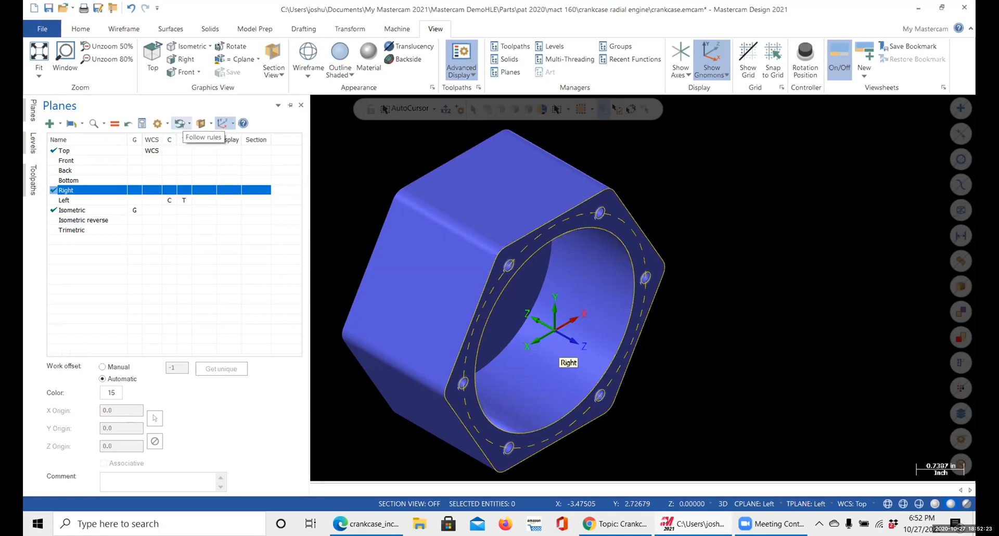
{"action": "left_click", "coordinate": [190, 123]}
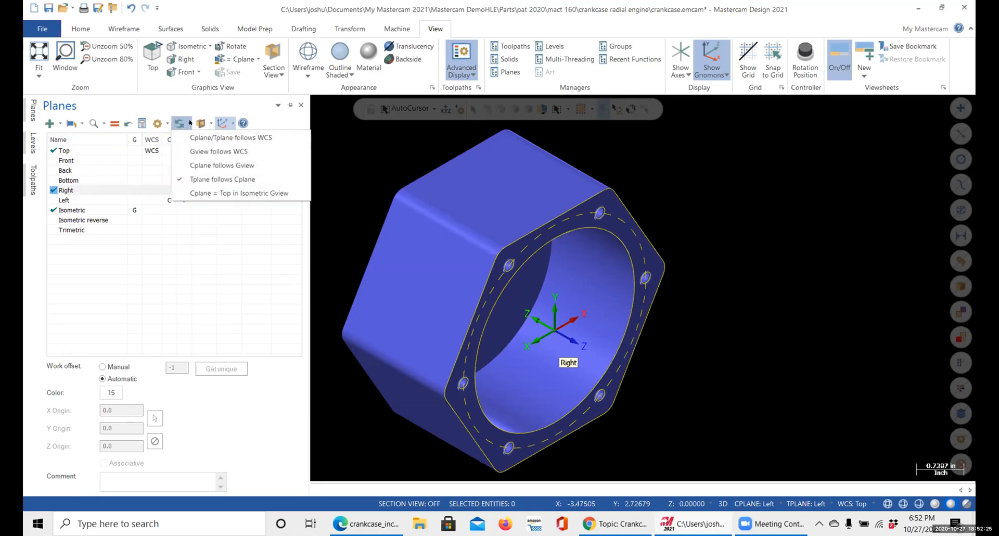
{"action": "left_click", "coordinate": [185, 179]}
{"action": "left_click", "coordinate": [188, 124]}
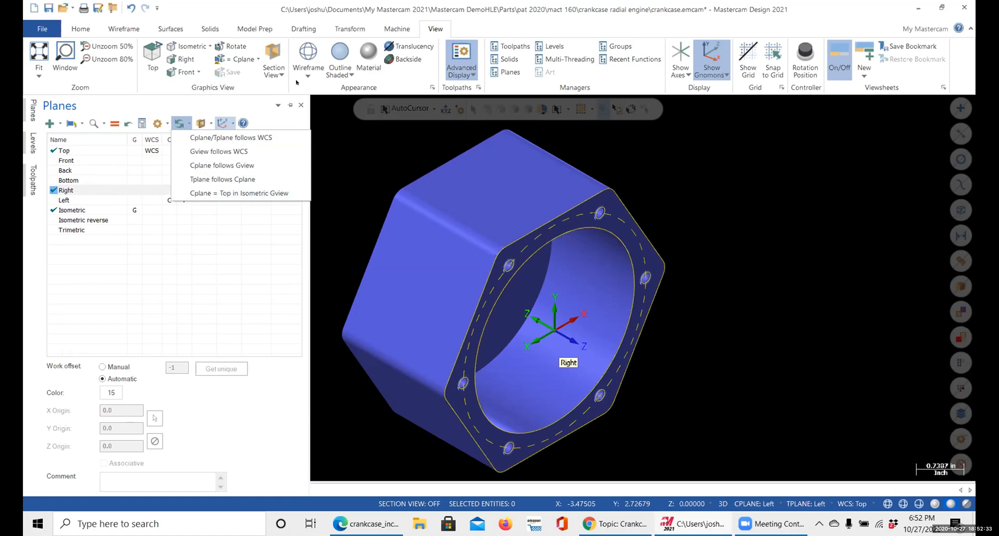
{"action": "left_click", "coordinate": [177, 179]}
{"action": "left_click", "coordinate": [189, 124]}
{"action": "left_click", "coordinate": [183, 179]}
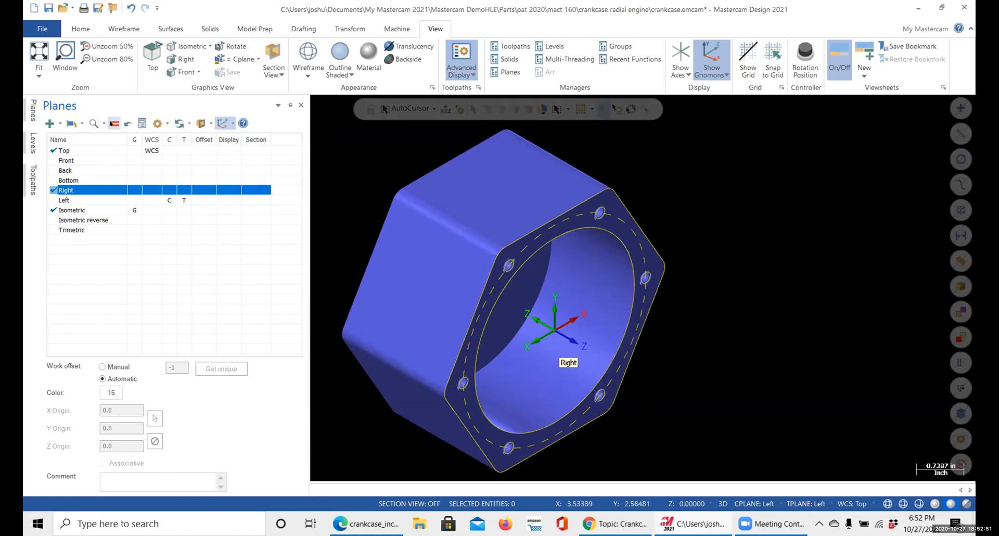
- Set the WCS, construction plane and tool plane together to Right, and switch all three to Left
{"action": "left_click", "coordinate": [108, 123]}
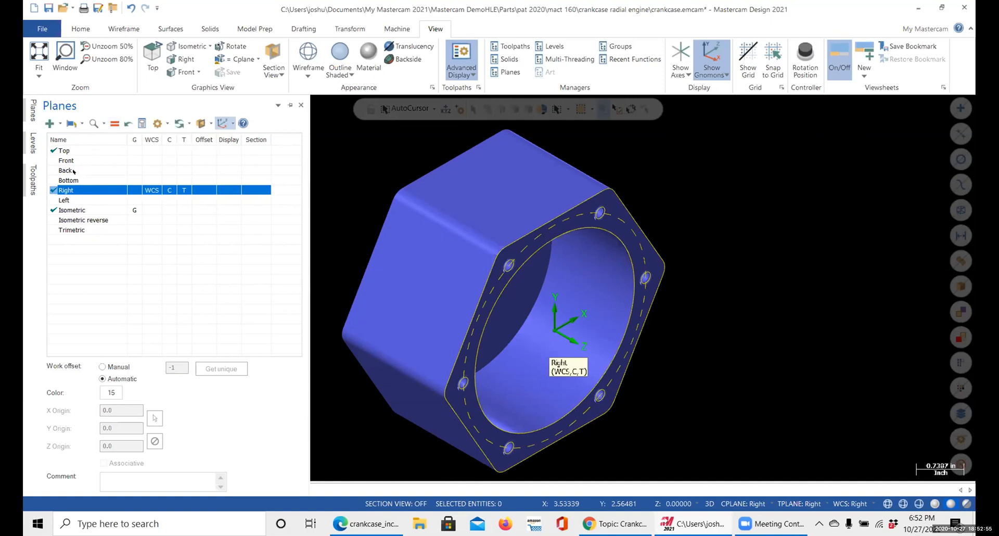
{"action": "left_click", "coordinate": [64, 199]}
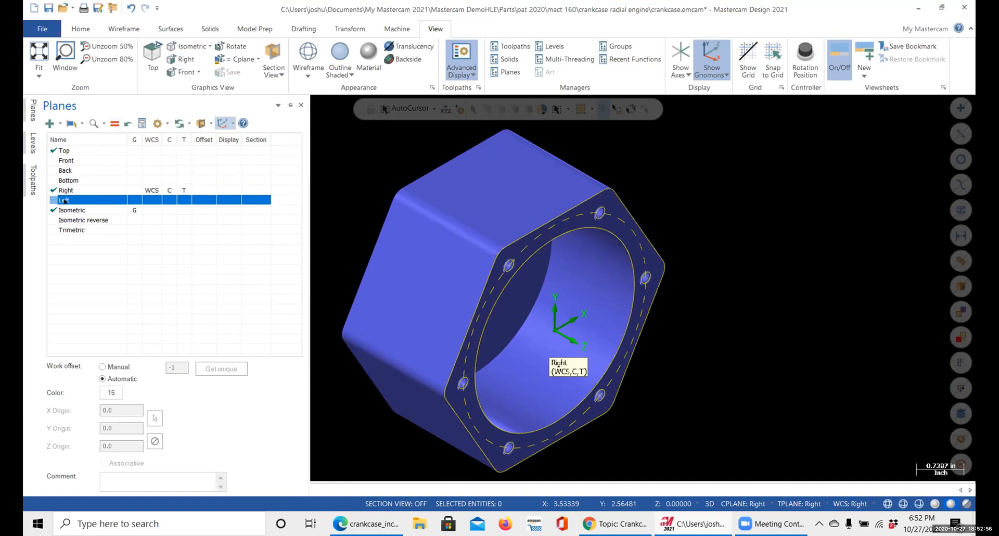
{"action": "left_click", "coordinate": [117, 123]}
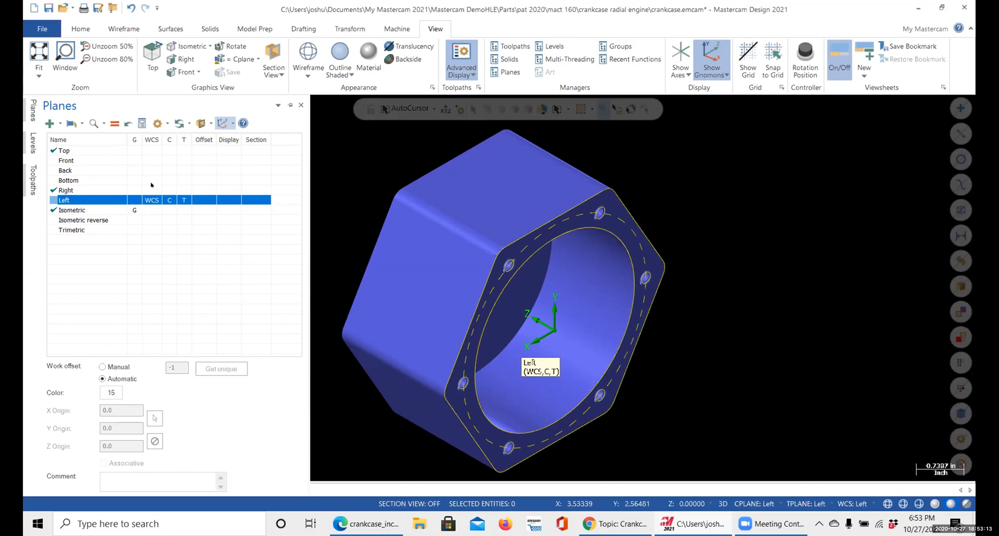
- Toggle the "Tplane follows Cplane" rule again for the active planes
{"action": "left_click", "coordinate": [190, 124]}
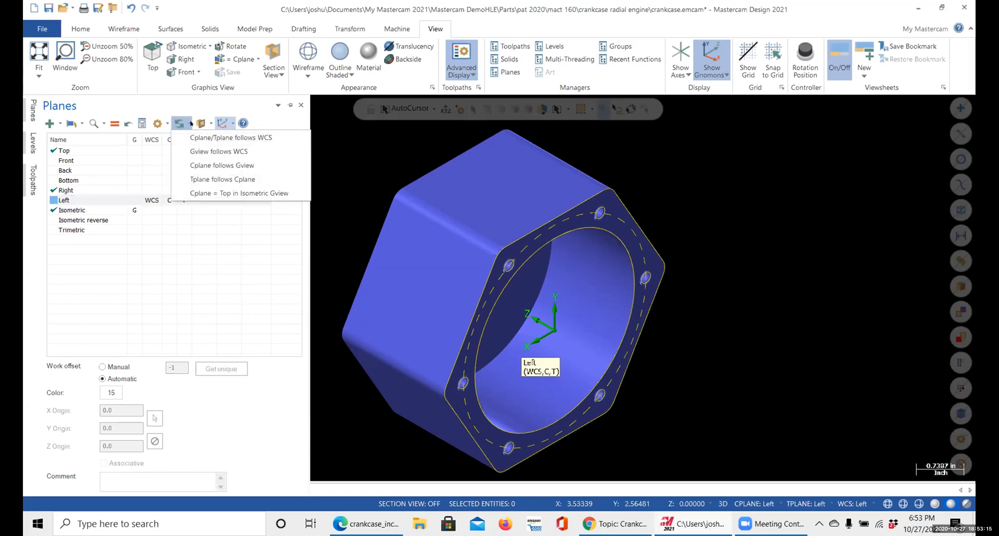
{"action": "left_click", "coordinate": [198, 179]}
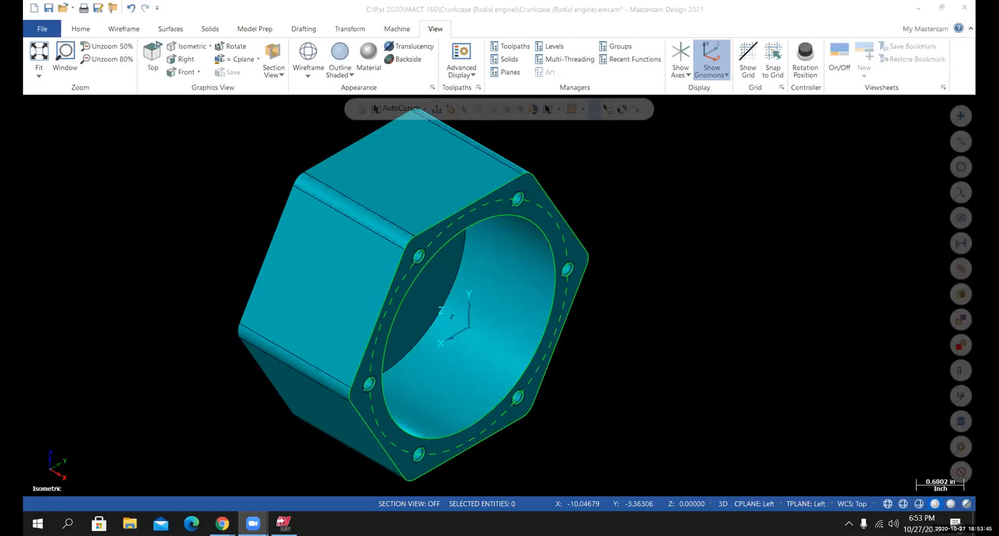
- Examine the crankcase's back face and compare it with the bolt hole patterns dimensioned in the crankcase_inch drawing
{"action": "middle_click_drag", "start_coordinate": [499, 295], "coordinate": [499, 295]}
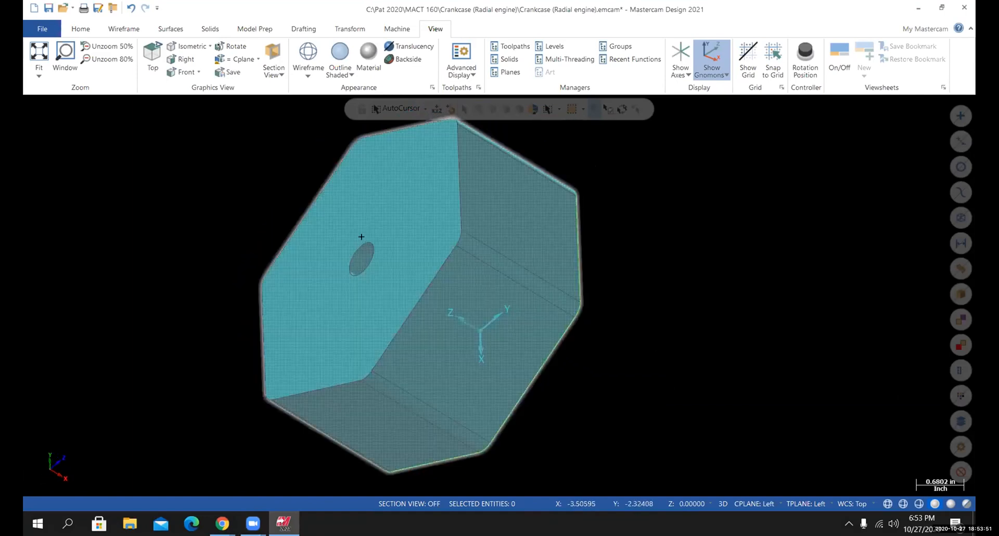
{"action": "mouse_move", "coordinate": [416, 315]}
{"action": "middle_mouse_down"}
{"action": "mouse_move", "coordinate": [385, 298]}
{"action": "mouse_move", "coordinate": [426, 301]}
{"action": "middle_mouse_up"}
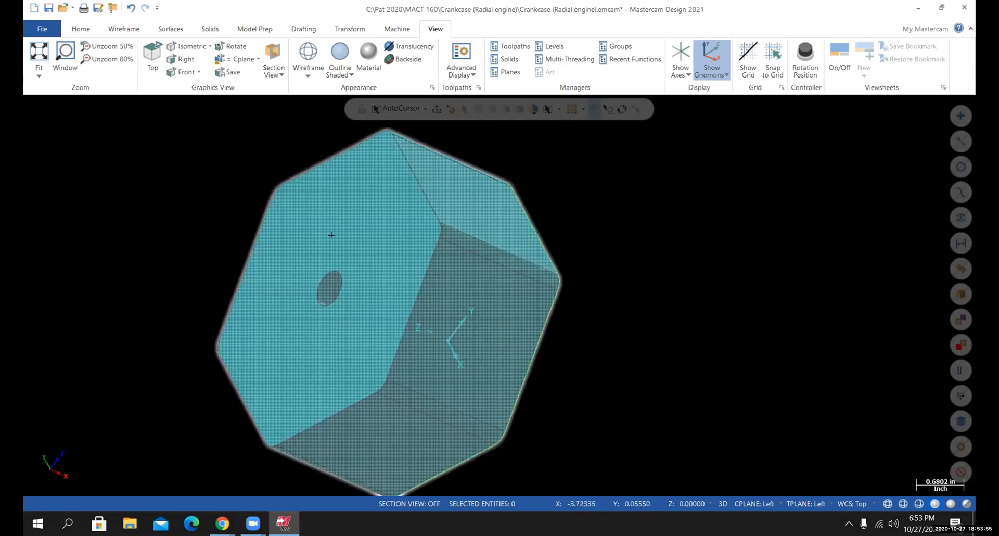
{"action": "middle_click_drag", "start_coordinate": [499, 293], "coordinate": [639, 341]}
{"action": "scroll", "coordinate": [639, 341], "scroll_direction": "up", "scroll_amount": 2}
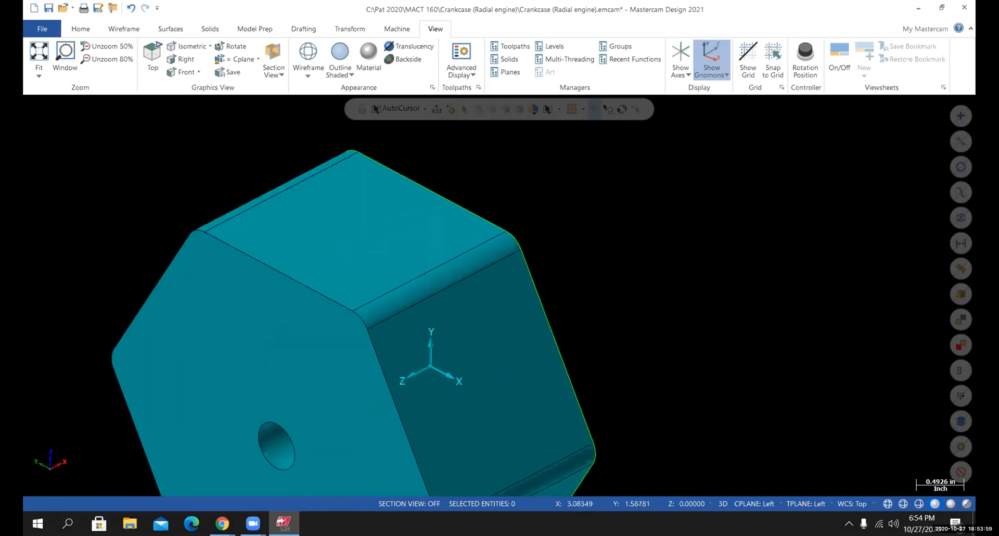
{"action": "scroll", "coordinate": [642, 350], "scroll_direction": "down", "scroll_amount": 6}
{"action": "scroll", "coordinate": [565, 478], "scroll_direction": "up", "scroll_amount": 2}
{"action": "scroll", "coordinate": [504, 272], "scroll_direction": "up", "scroll_amount": 1}
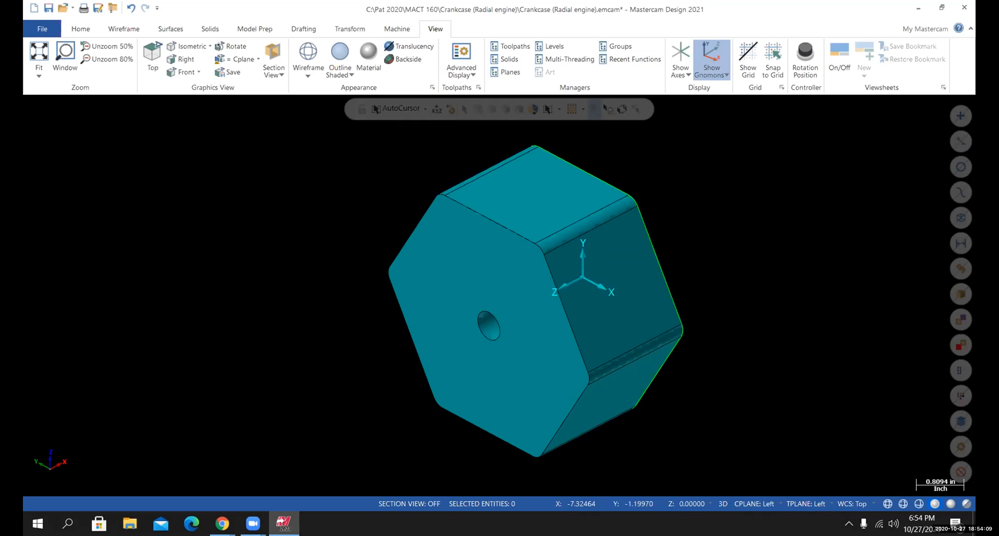
{"action": "left_click", "coordinate": [222, 523]}
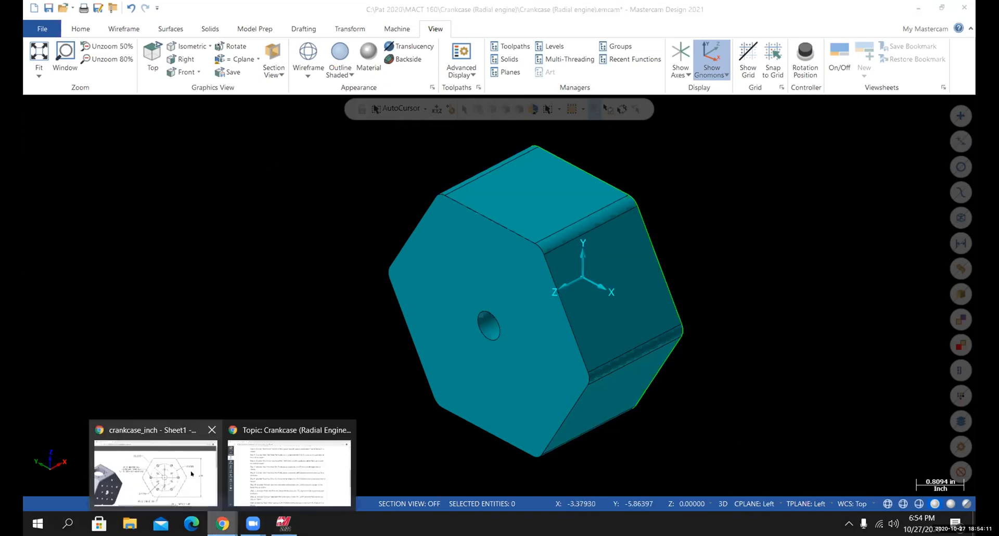
{"action": "left_click", "coordinate": [191, 473]}
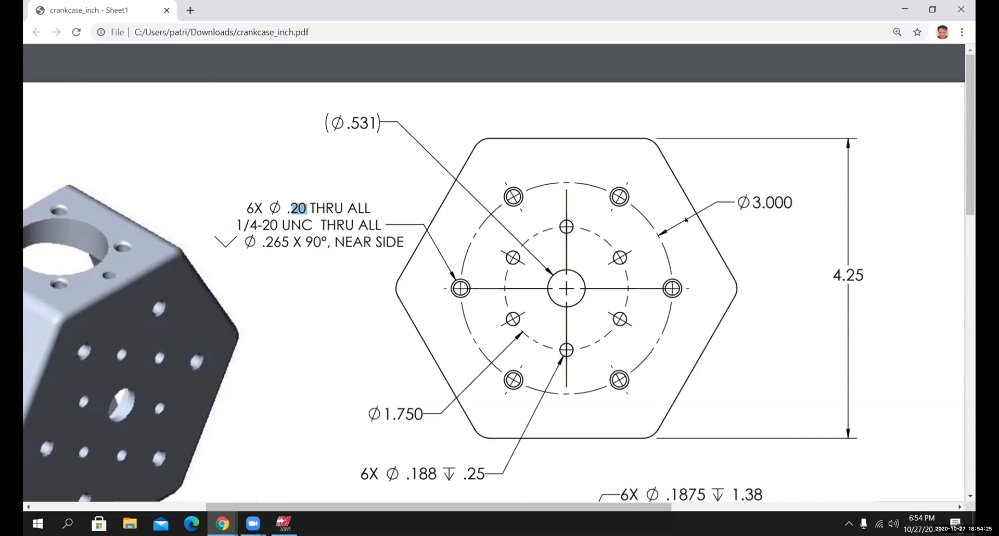
{"action": "left_click", "coordinate": [283, 522]}
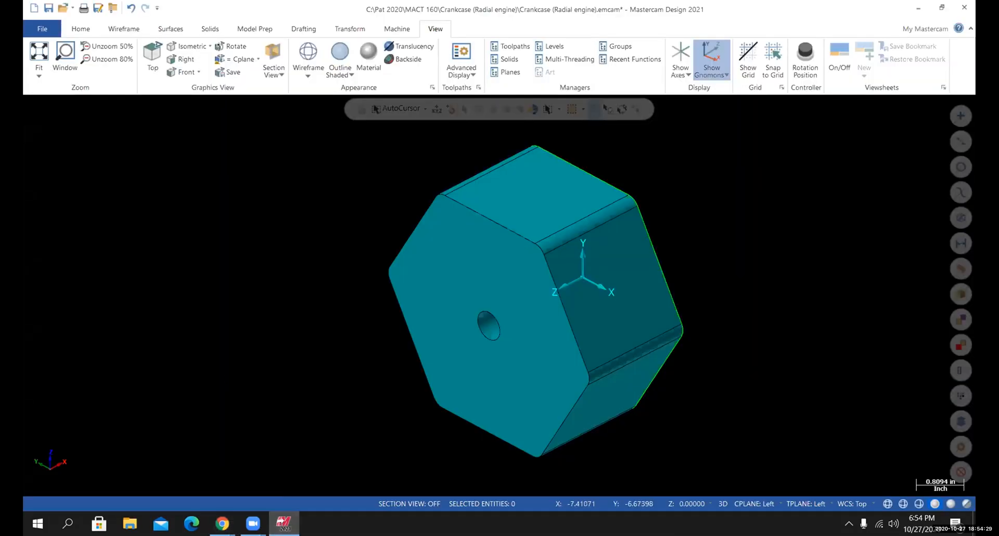
- Set up a six-hole full bolt circle centred on the back face's central hole, with a 3.0 diameter
{"action": "left_click", "coordinate": [122, 29]}
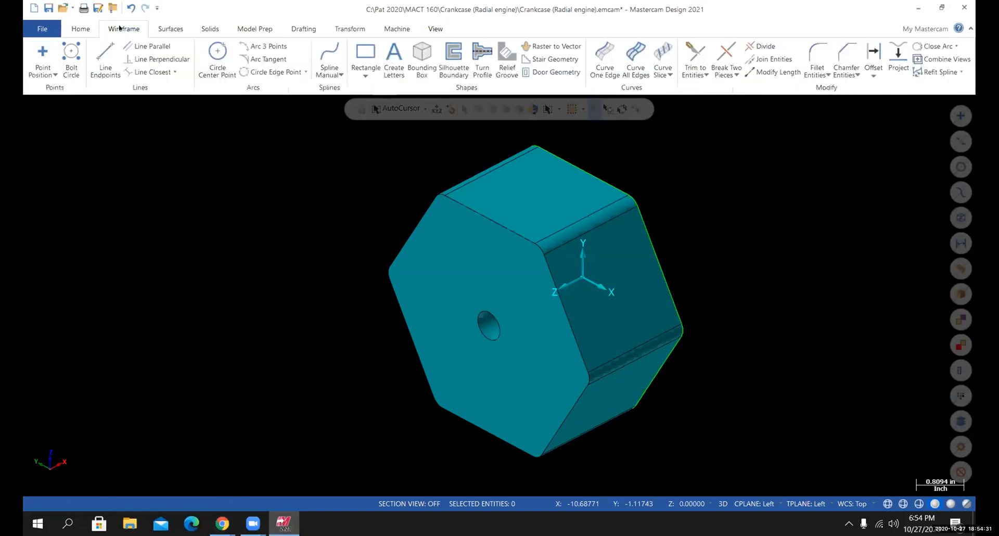
{"action": "left_click", "coordinate": [69, 51]}
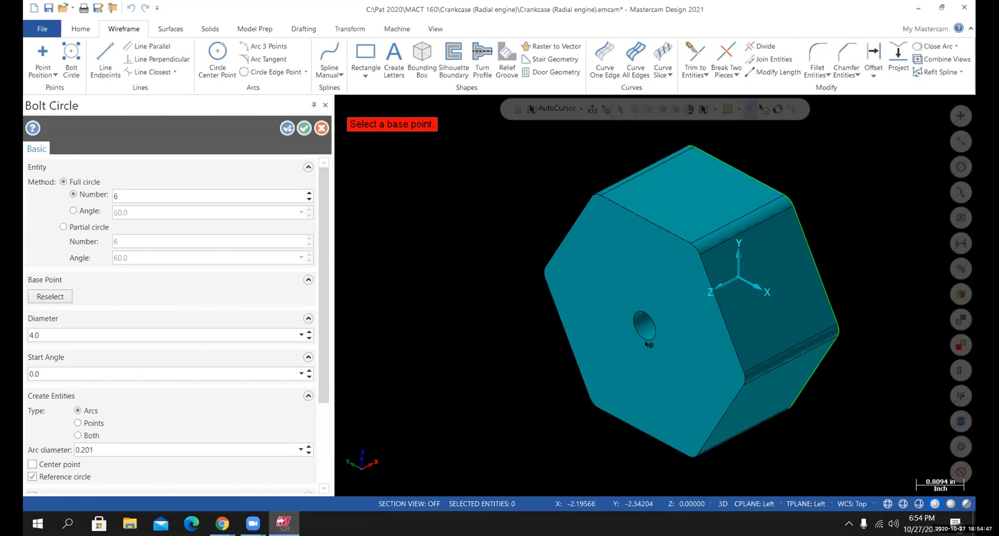
{"action": "scroll", "coordinate": [630, 338], "scroll_direction": "up", "scroll_amount": 3}
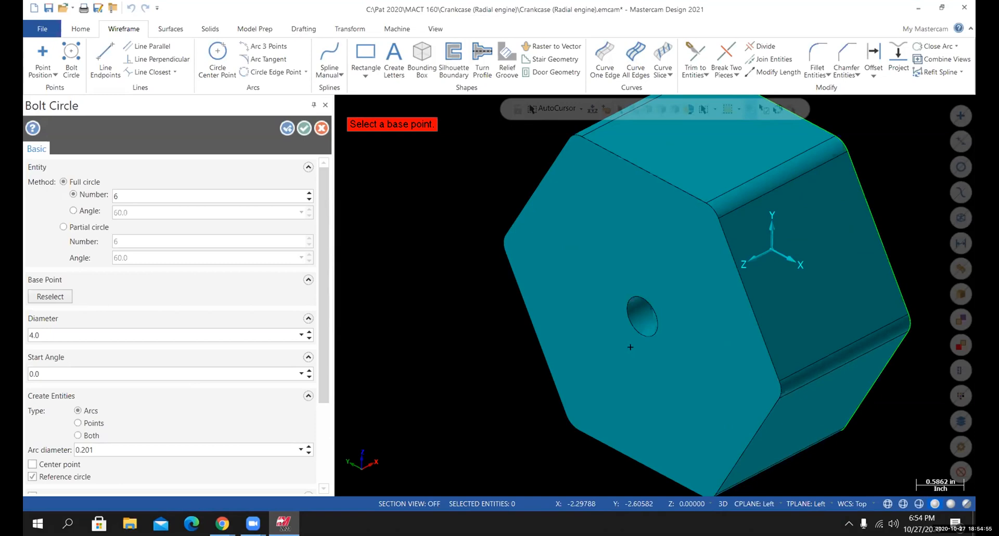
{"action": "mouse_move", "coordinate": [659, 369]}
{"action": "middle_mouse_down"}
{"action": "mouse_move", "coordinate": [663, 348]}
{"action": "mouse_move", "coordinate": [591, 338]}
{"action": "middle_mouse_up"}
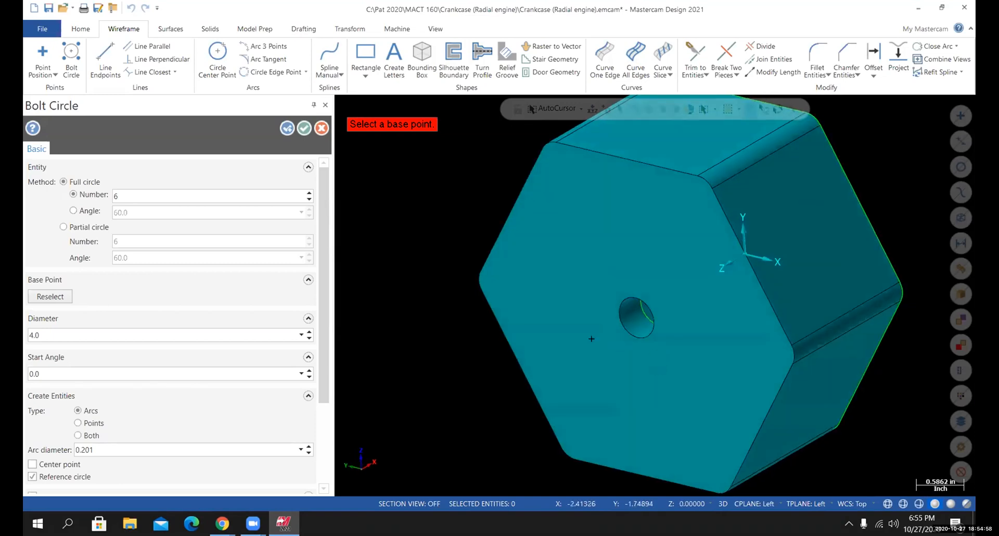
{"action": "left_click", "coordinate": [630, 336]}
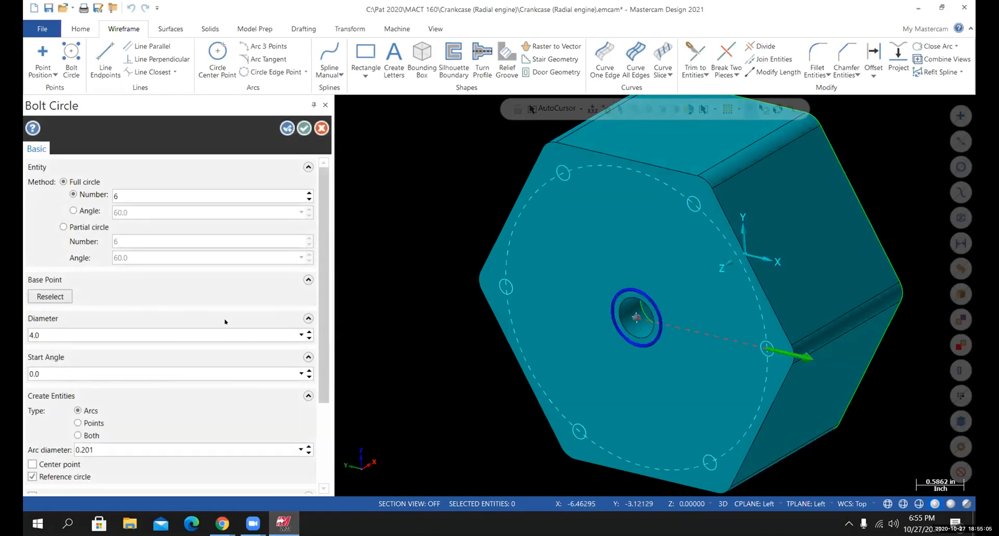
{"action": "left_click_drag", "start_coordinate": [326, 212], "coordinate": [324, 233]}
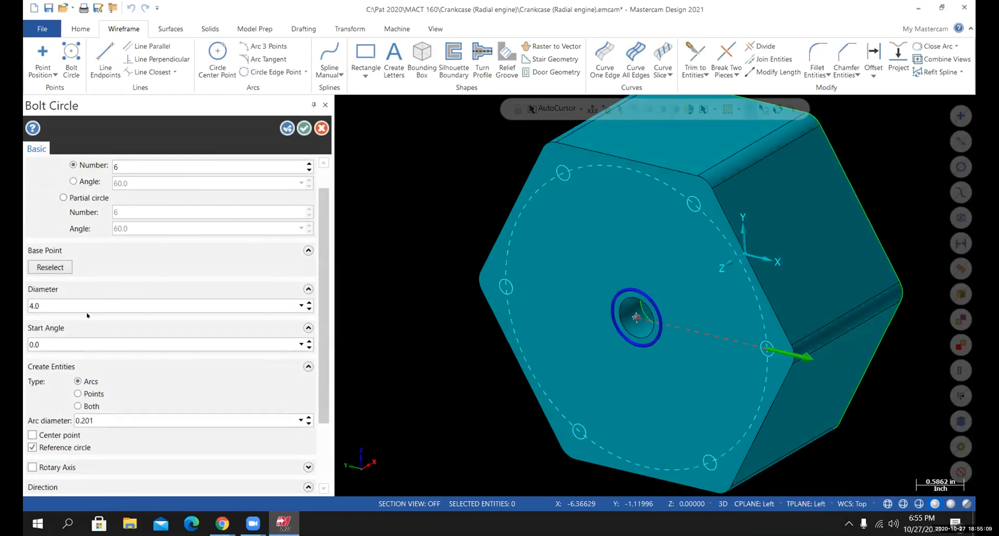
{"action": "left_click_drag", "start_coordinate": [58, 304], "coordinate": [26, 300]}
{"action": "type", "text": "3.0"}
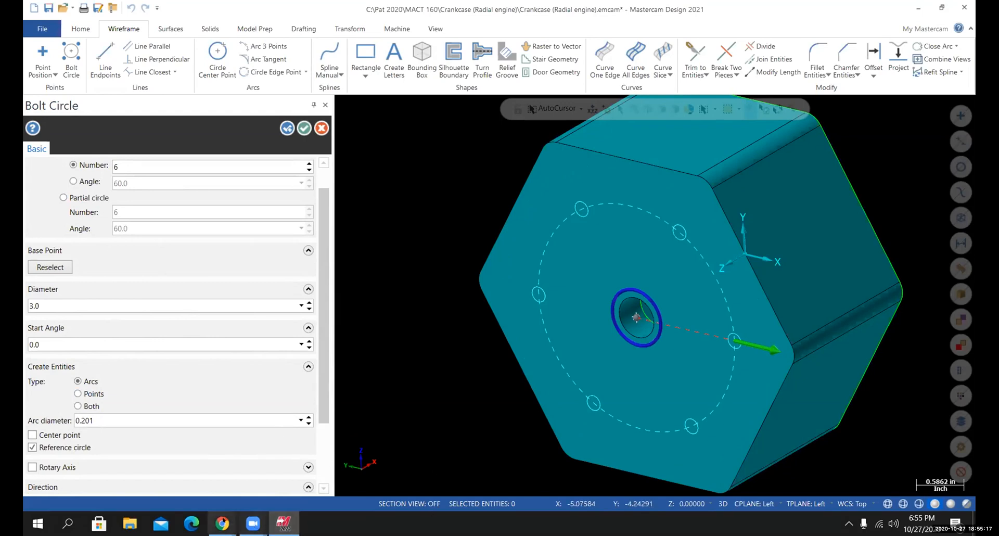
- Check the outer hole size in the crankcase_inch drawing, and create the bolt circle with 0.201 arcs and a reference circle in Mastercam
{"action": "mouse_move", "coordinate": [222, 522]}
{"action": "left_click", "coordinate": [157, 468]}
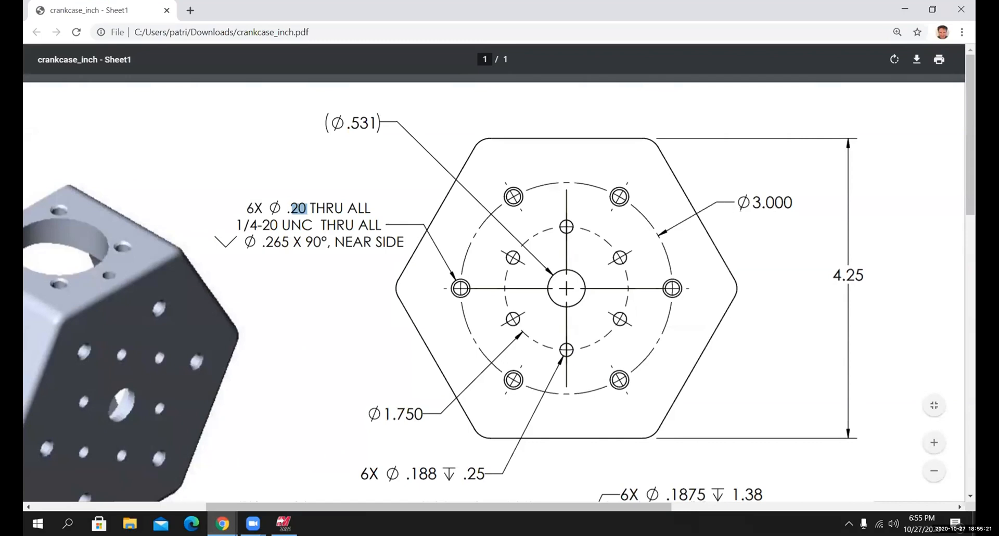
{"action": "left_click", "coordinate": [283, 523]}
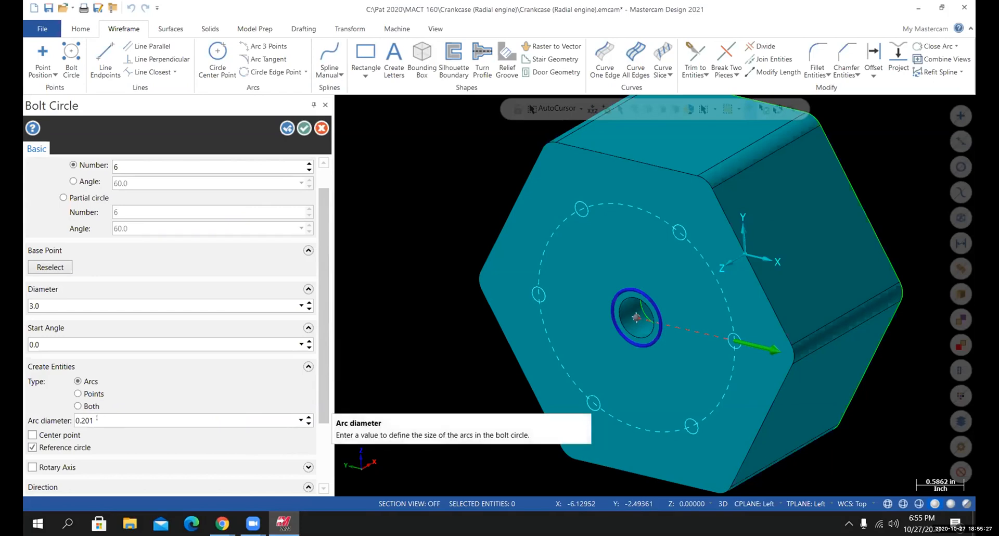
{"action": "scroll", "coordinate": [264, 386], "scroll_direction": "down", "scroll_amount": 1}
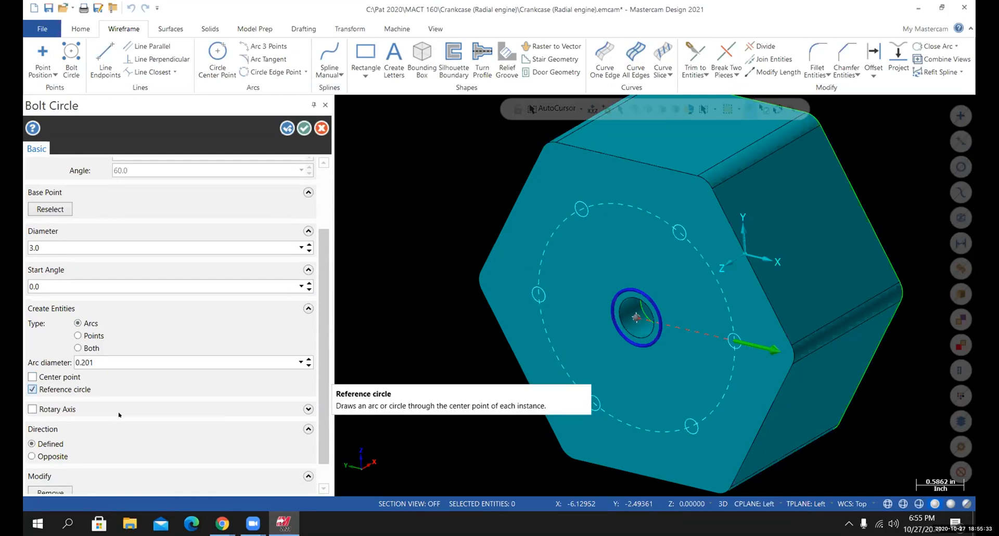
{"action": "scroll", "coordinate": [318, 408], "scroll_direction": "down", "scroll_amount": 1}
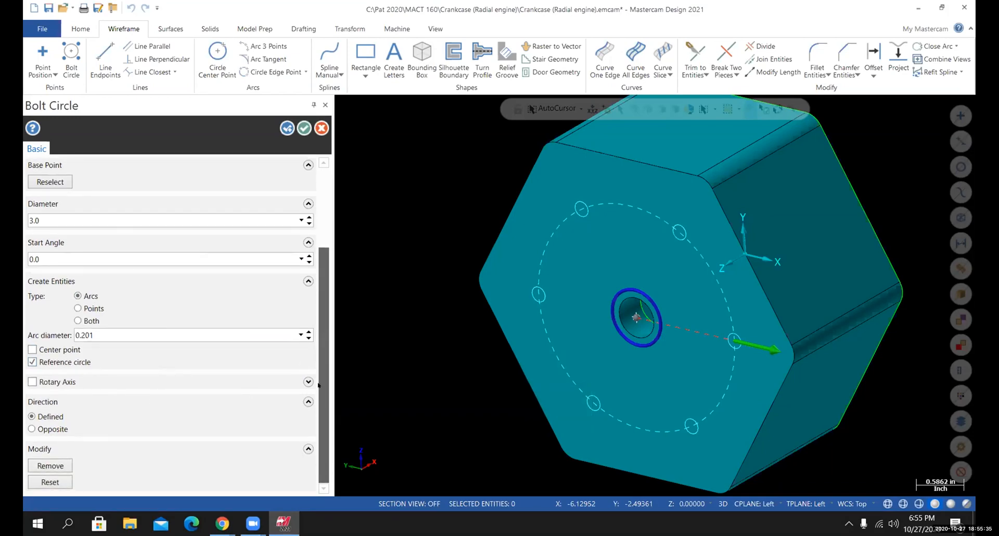
{"action": "scroll", "coordinate": [318, 385], "scroll_direction": "up", "scroll_amount": 4}
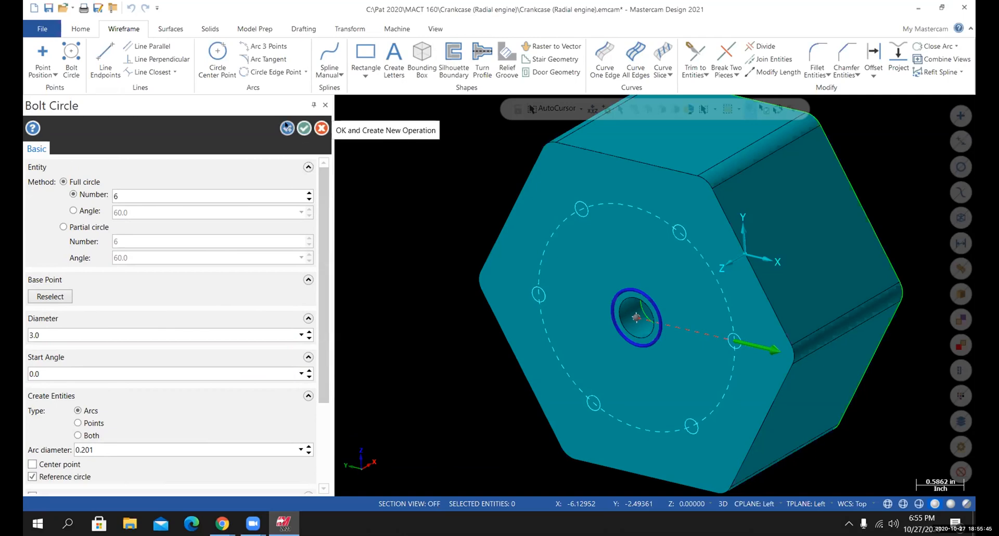
{"action": "left_click", "coordinate": [303, 128]}
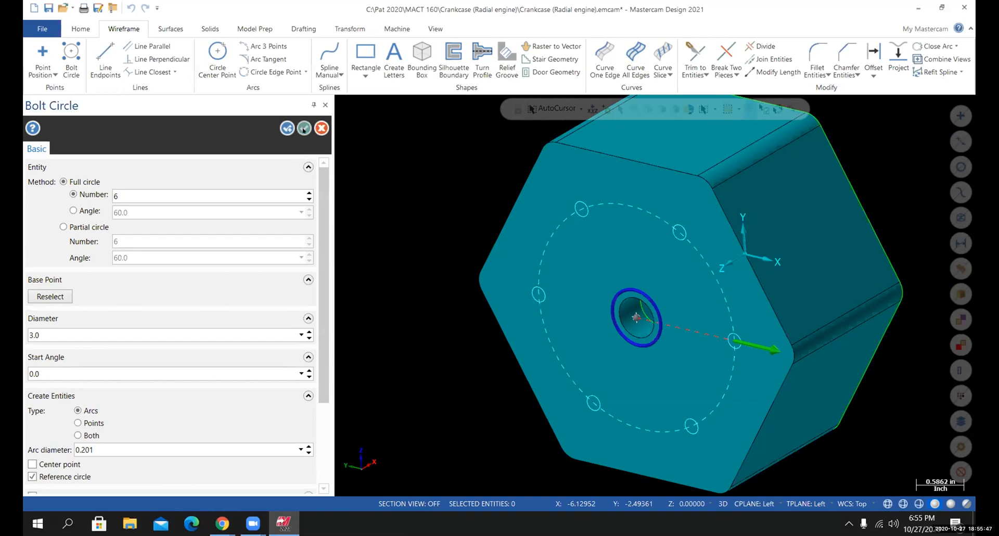
- Start another bolt circle and check the inner hole pattern's diameter, angular position and hole size in the crankcase_inch drawing
{"action": "left_click", "coordinate": [71, 54]}
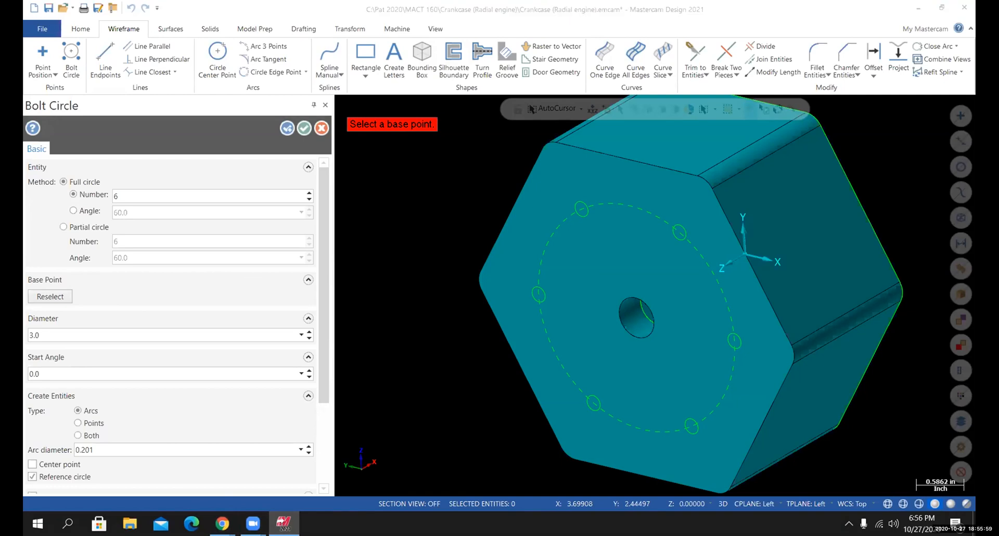
{"action": "mouse_move", "coordinate": [209, 510]}
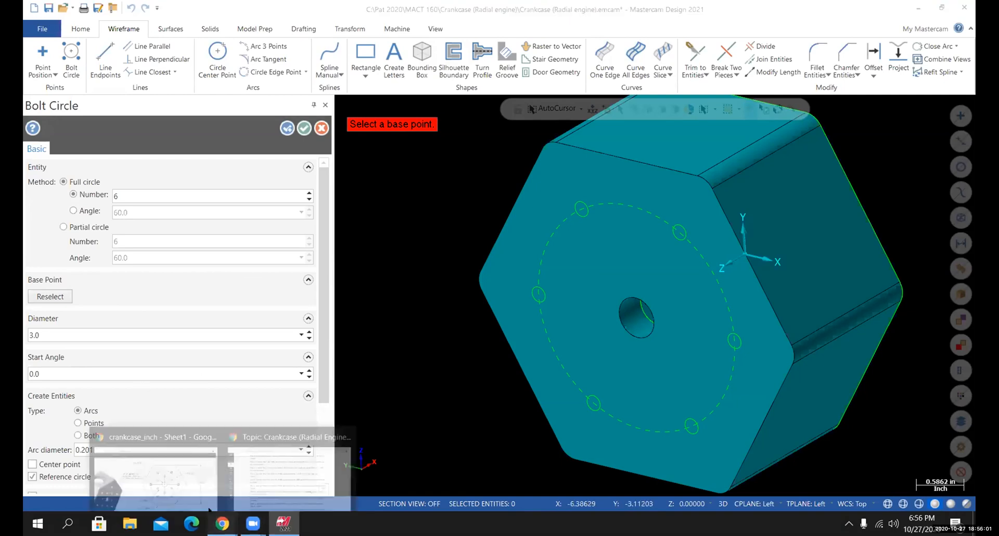
{"action": "left_click", "coordinate": [198, 483]}
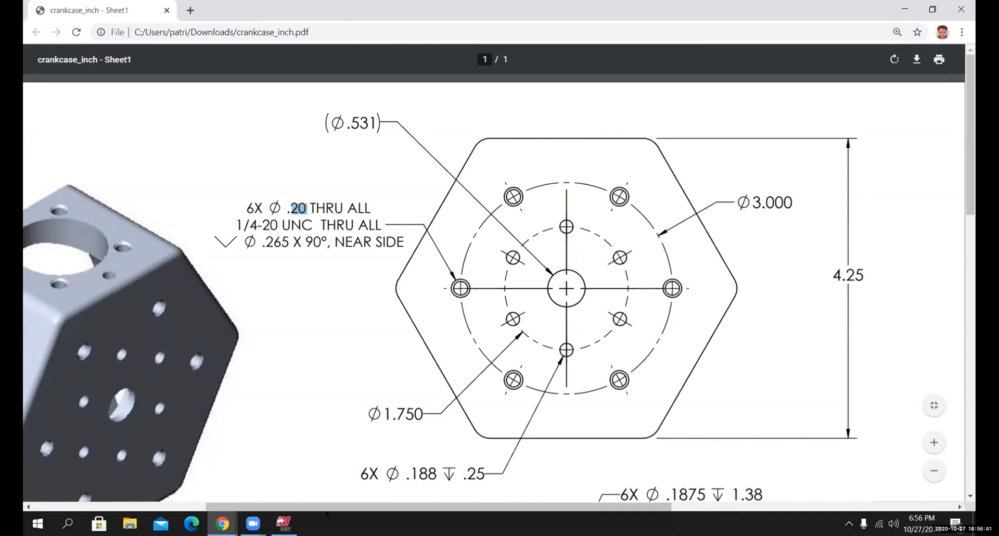
{"action": "left_click", "coordinate": [283, 523]}
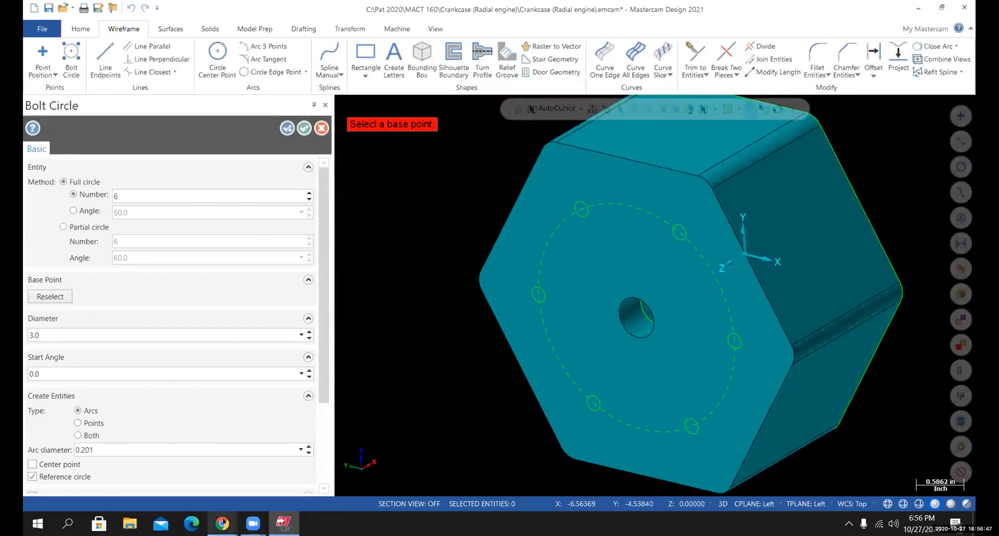
{"action": "mouse_move", "coordinate": [222, 523]}
{"action": "left_click", "coordinate": [192, 468]}
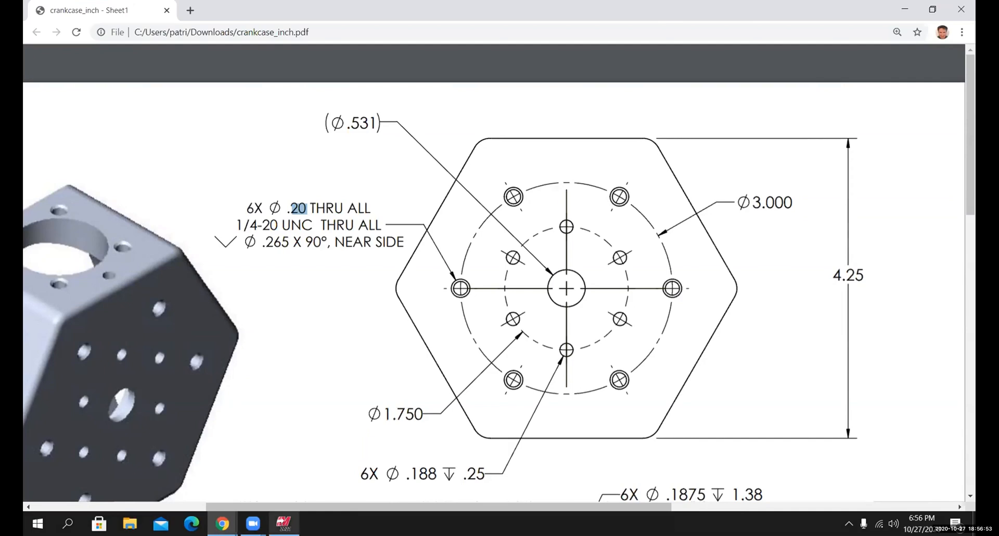
{"action": "left_click", "coordinate": [284, 523]}
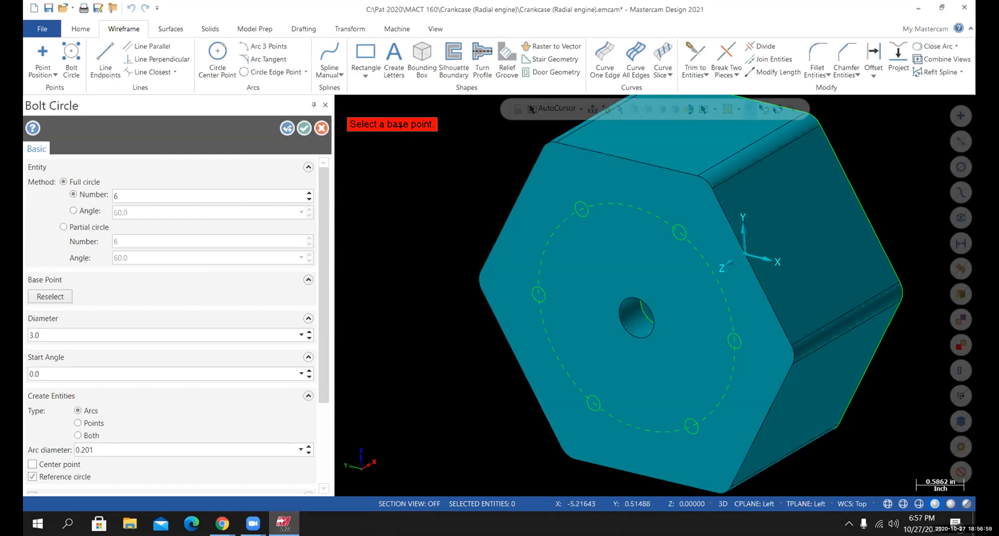
- Centre the second bolt circle on the back face's central hole, with a 1.75 diameter and a 30 degree start angle
{"action": "left_click", "coordinate": [626, 329]}
{"action": "double_click", "coordinate": [57, 335]}
{"action": "type", "text": "1.75"}
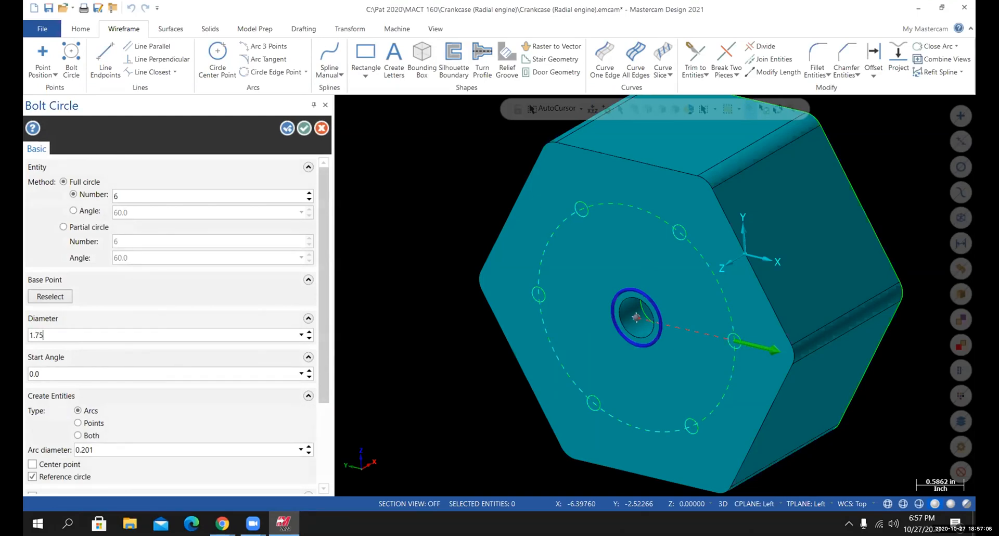
{"action": "key", "text": "Return"}
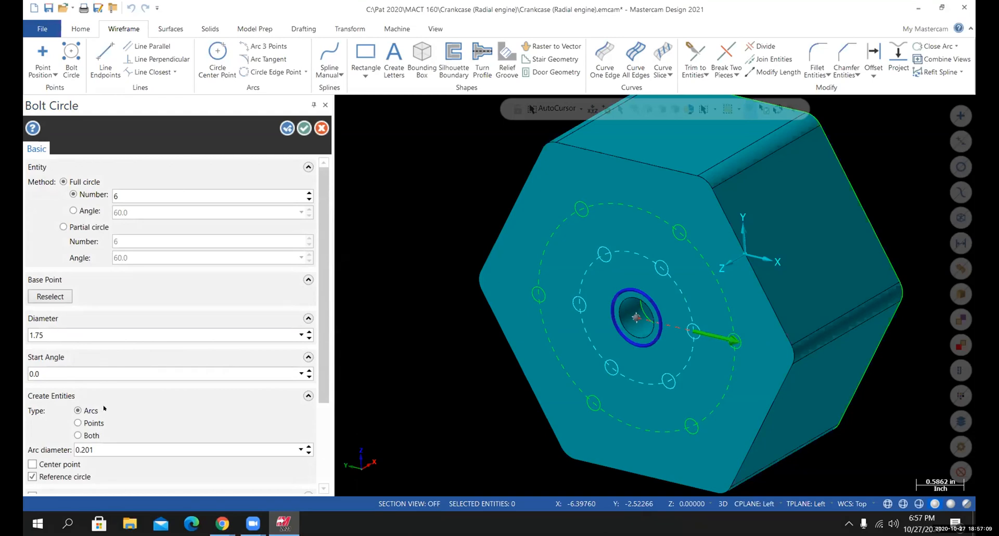
{"action": "double_click", "coordinate": [50, 373]}
{"action": "type", "text": "30"}
{"action": "key", "text": "Return"}
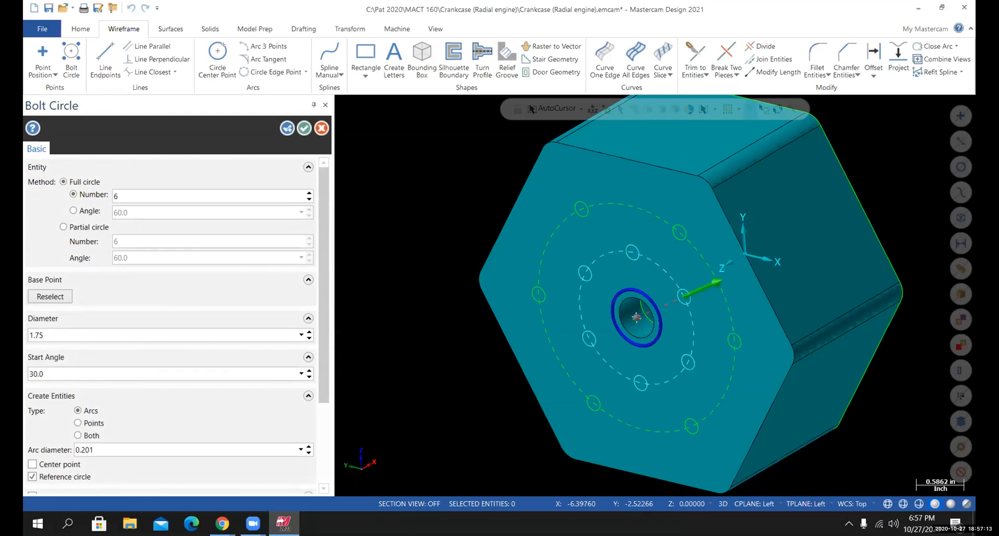
- Set the inner bolt circle's arc diameter to 0.188 and check it against the inner hole callout in the crankcase_inch drawing
{"action": "middle_click_drag", "start_coordinate": [655, 296], "coordinate": [647, 311]}
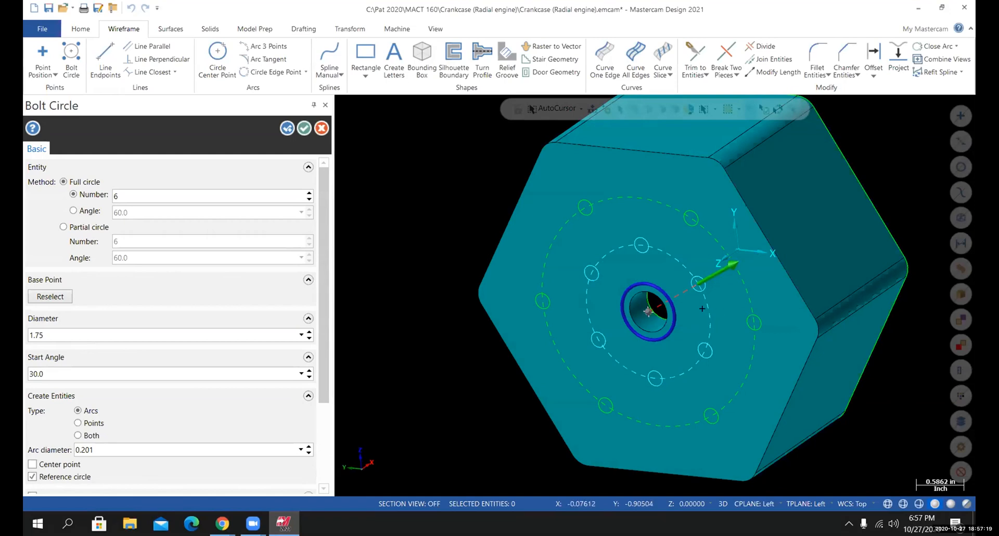
{"action": "middle_click_drag", "start_coordinate": [648, 311], "coordinate": [661, 290]}
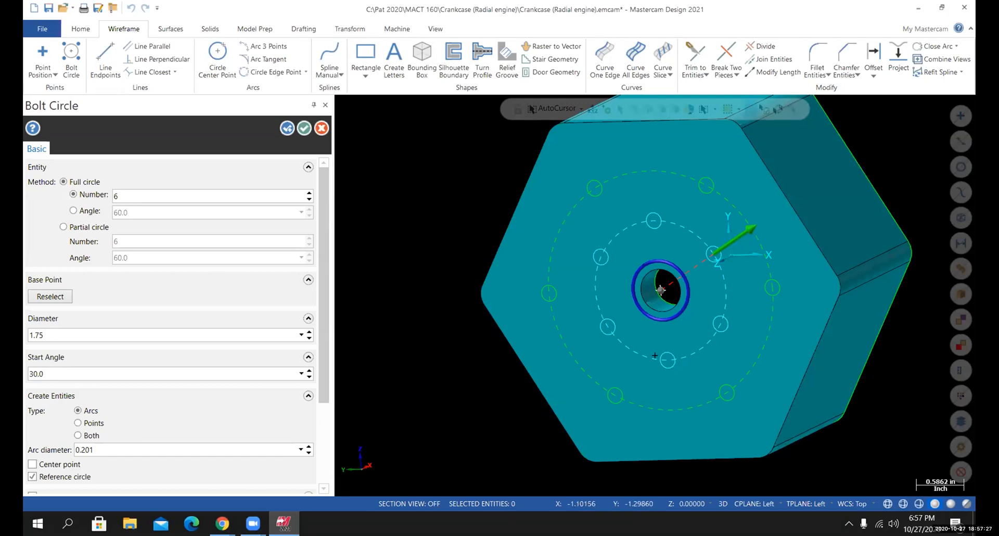
{"action": "middle_click_drag", "start_coordinate": [655, 340], "coordinate": [610, 321]}
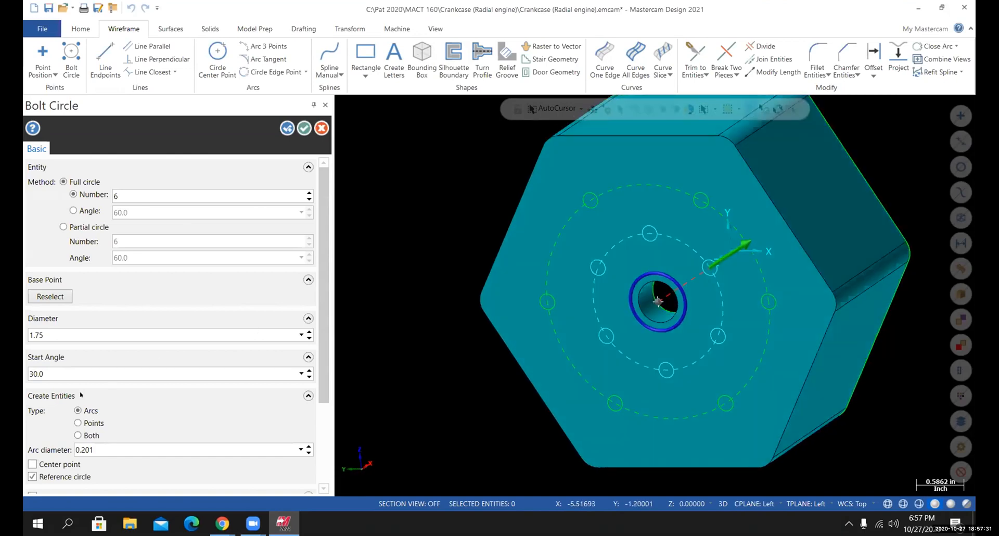
{"action": "left_click", "coordinate": [78, 450]}
{"action": "type", "text": ".188"}
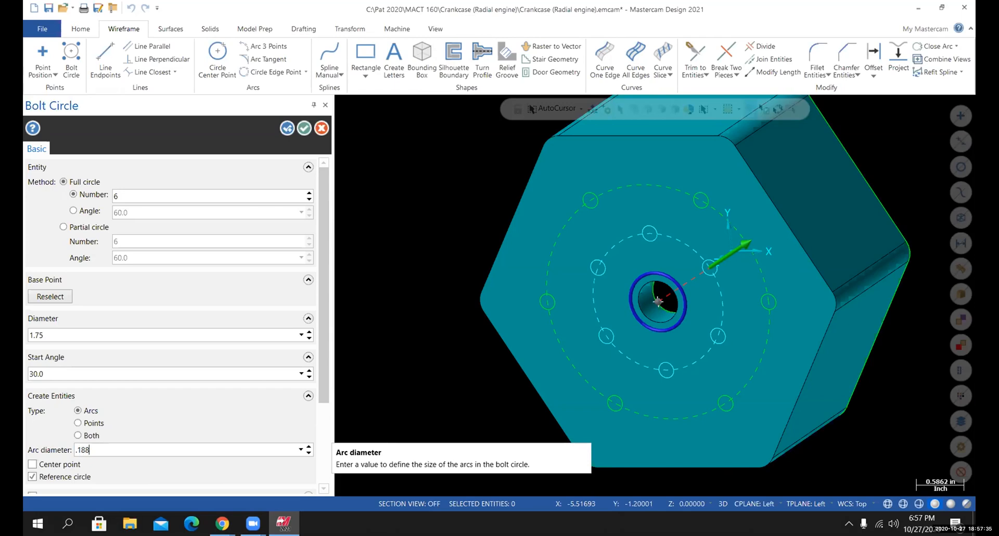
{"action": "left_click", "coordinate": [222, 524]}
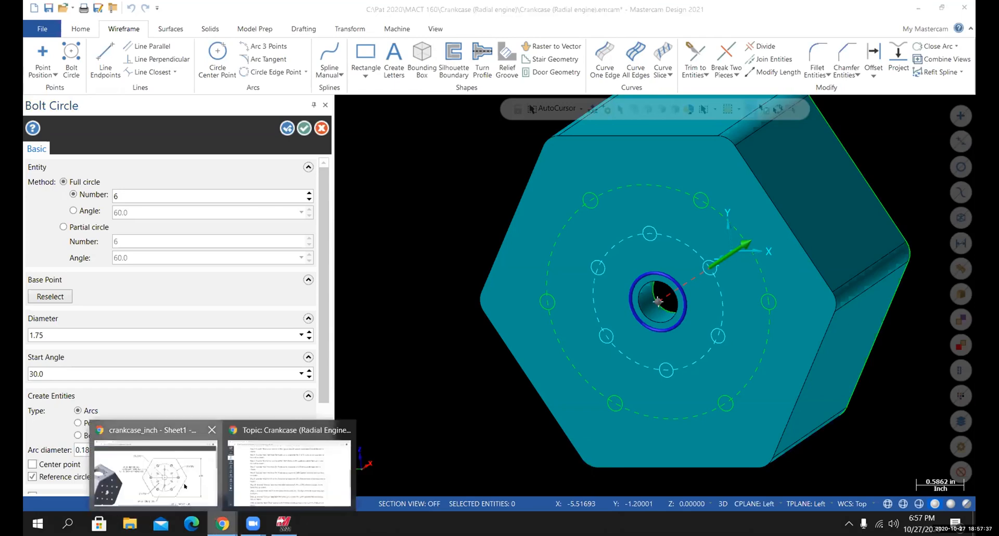
{"action": "left_click", "coordinate": [175, 471]}
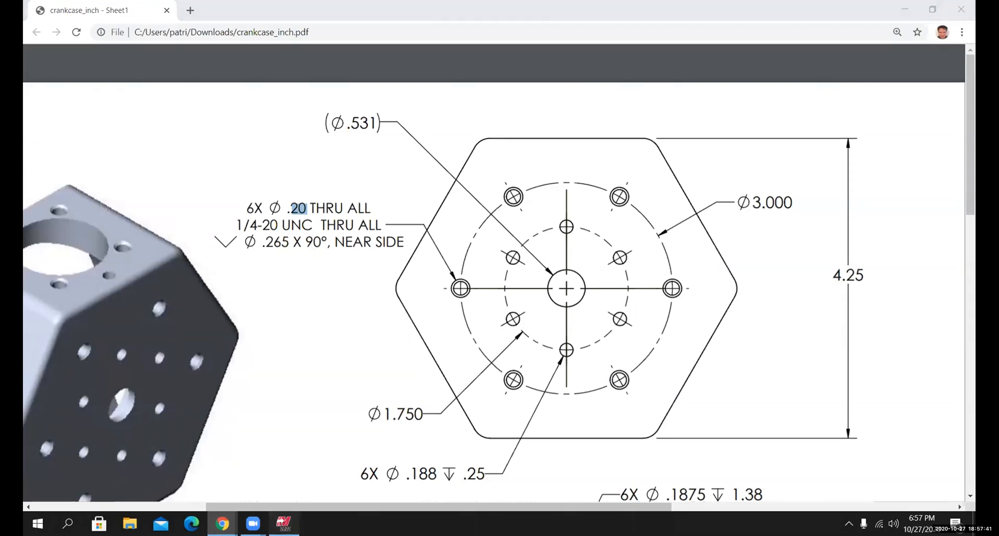
{"action": "left_click", "coordinate": [284, 522]}
{"action": "middle_click_drag", "start_coordinate": [654, 295], "coordinate": [696, 262]}
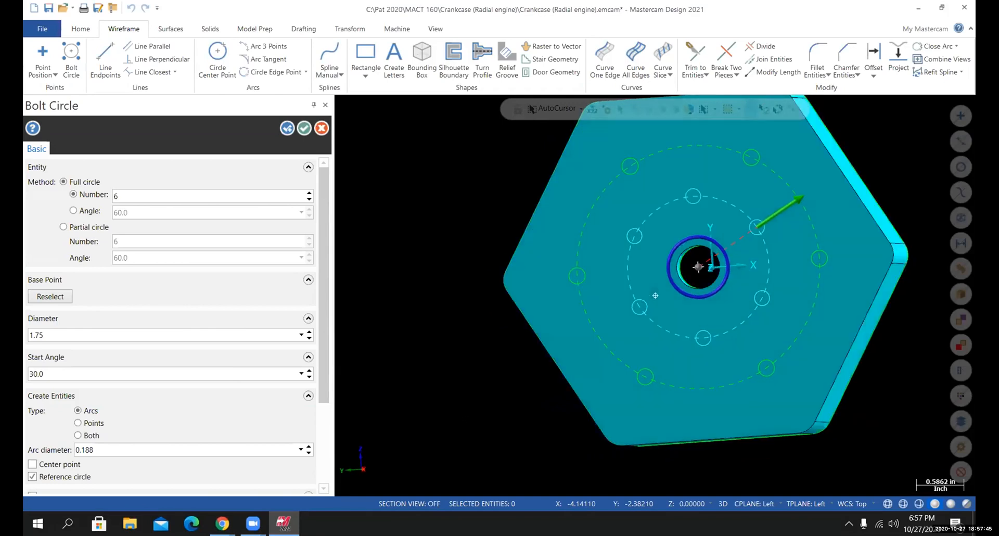
- Create the inner bolt circle on the back face, finish the Bolt Circle command and save the part file
{"action": "left_click", "coordinate": [304, 128]}
{"action": "mouse_move", "coordinate": [324, 340]}
{"action": "middle_mouse_down"}
{"action": "mouse_move", "coordinate": [302, 380]}
{"action": "mouse_move", "coordinate": [317, 379]}
{"action": "middle_mouse_up"}
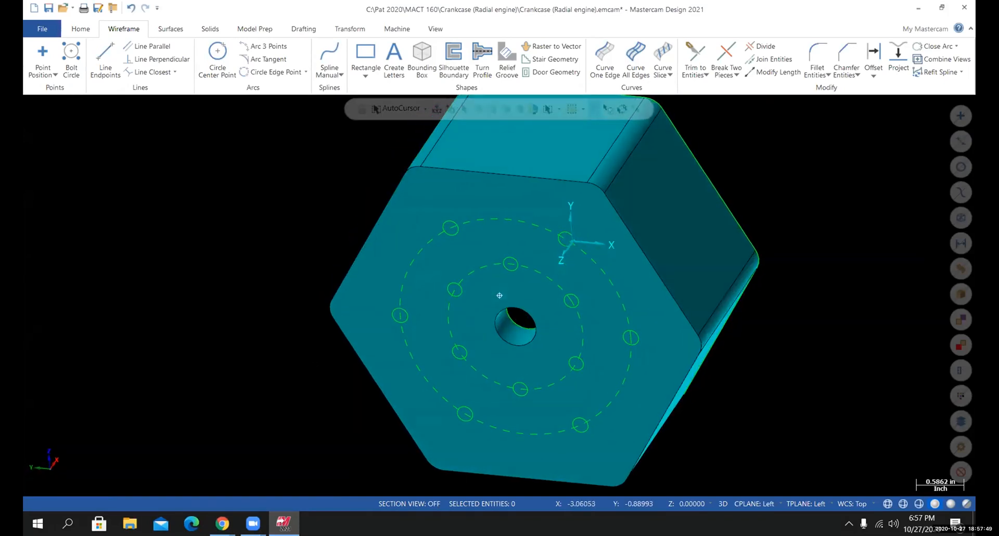
{"action": "left_click", "coordinate": [42, 29]}
{"action": "left_click", "coordinate": [57, 154]}
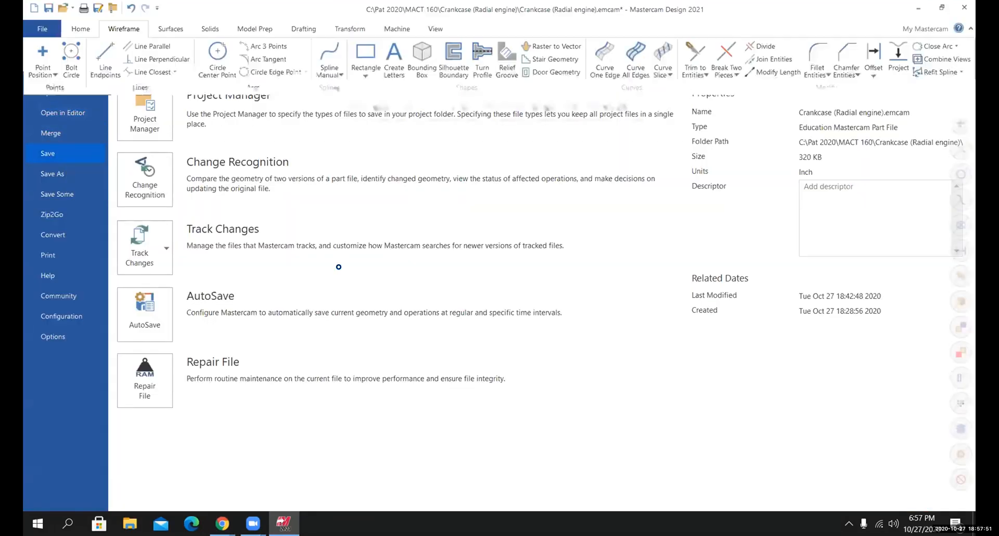
{"action": "mouse_move", "coordinate": [497, 364]}
{"action": "middle_mouse_down"}
{"action": "mouse_move", "coordinate": [602, 361]}
{"action": "mouse_move", "coordinate": [490, 357]}
{"action": "mouse_move", "coordinate": [401, 371]}
{"action": "mouse_move", "coordinate": [426, 370]}
{"action": "middle_mouse_up"}
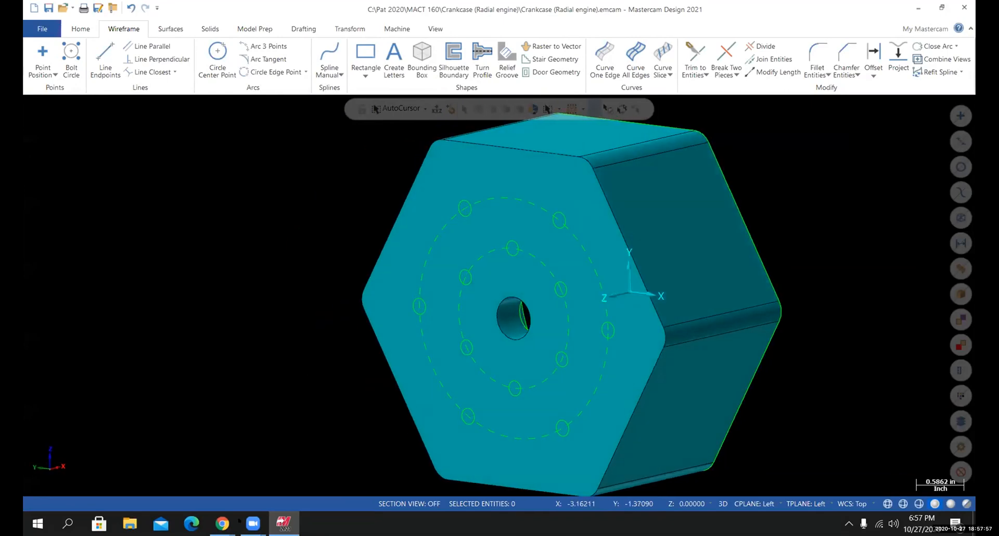
- Read the back-face hole instructions on the Canvas crankcase page, and check the outer hole callout in the crankcase_inch drawing
{"action": "mouse_move", "coordinate": [229, 514]}
{"action": "left_click", "coordinate": [292, 466]}
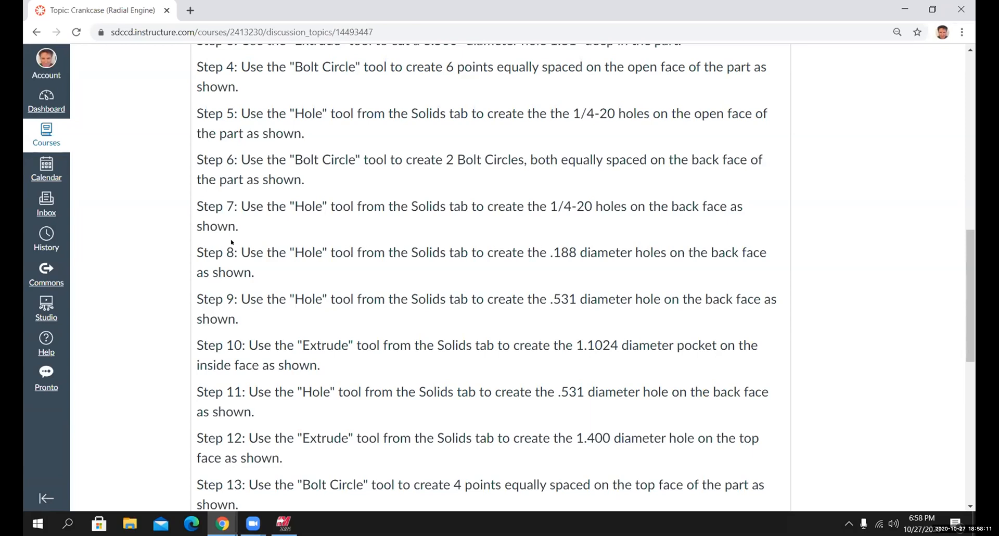
{"action": "mouse_move", "coordinate": [222, 523]}
{"action": "left_click", "coordinate": [138, 471]}
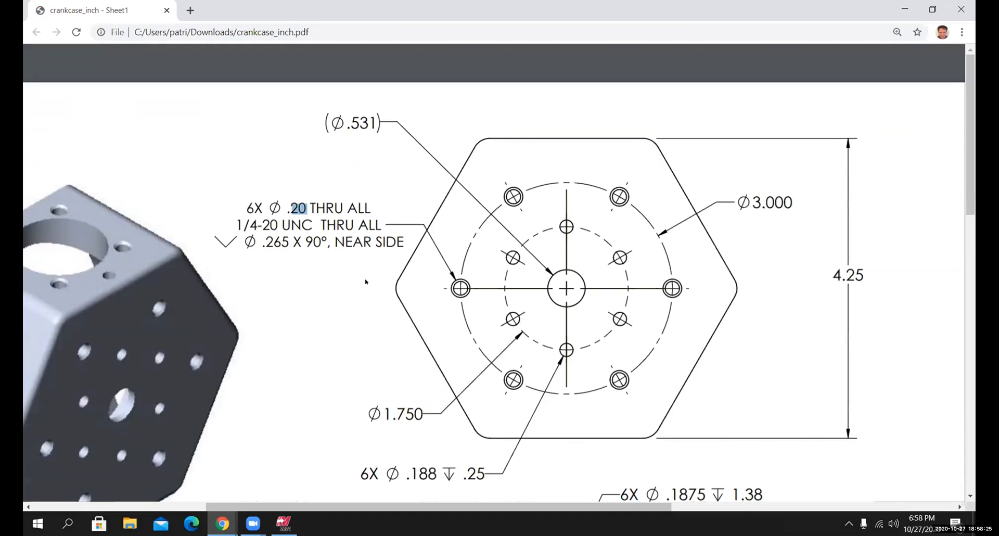
{"action": "left_click", "coordinate": [309, 204]}
{"action": "left_click_drag", "start_coordinate": [288, 207], "coordinate": [303, 207]}
- Start a countersink Hole operation in Mastercam with through-all depth and the plane orientation set to Left
{"action": "left_click", "coordinate": [283, 523]}
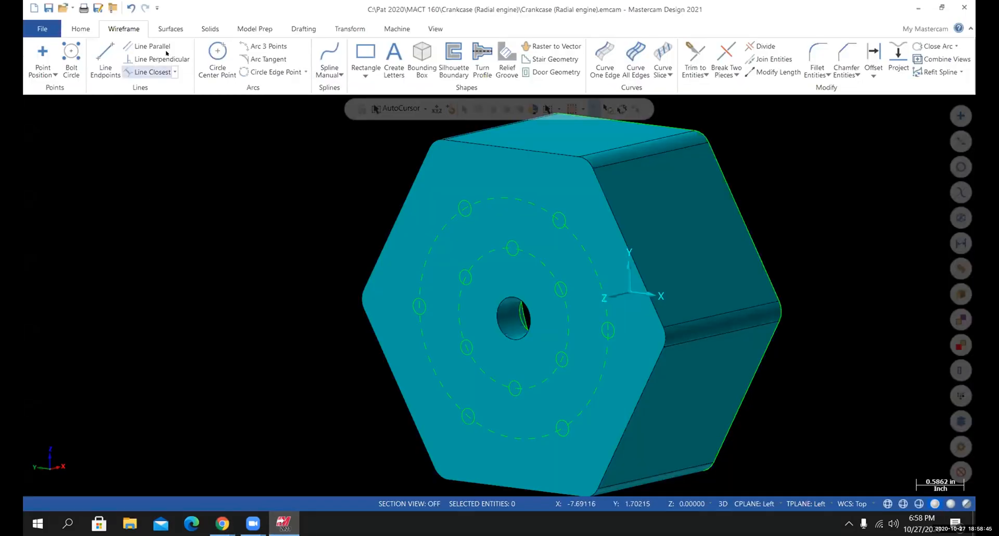
{"action": "left_click", "coordinate": [199, 28]}
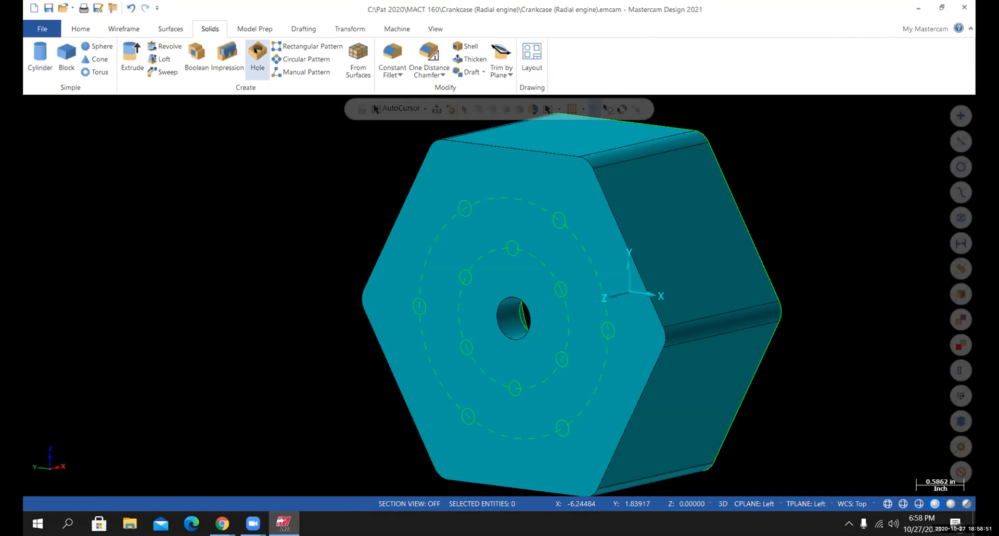
{"action": "left_click", "coordinate": [257, 52]}
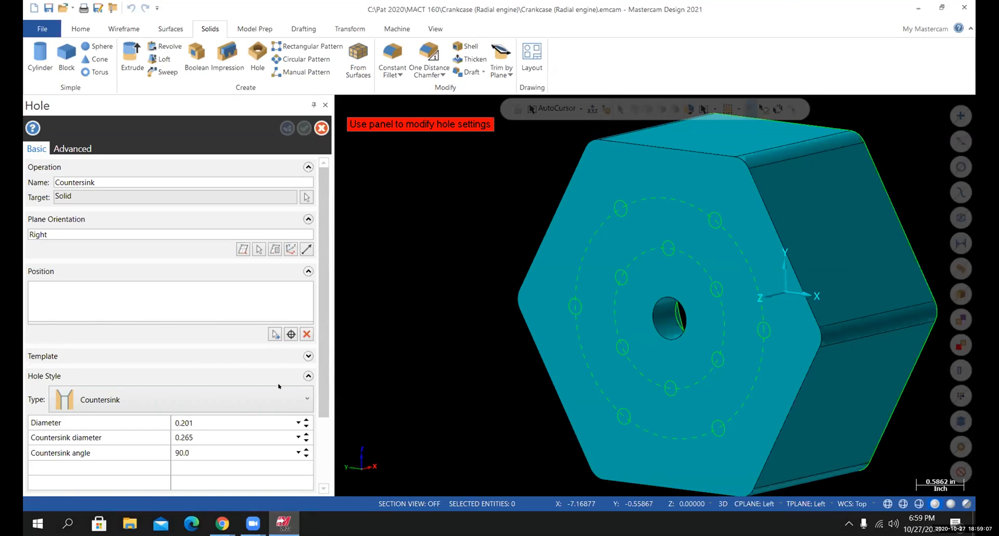
{"action": "scroll", "coordinate": [319, 323], "scroll_direction": "down", "scroll_amount": 3}
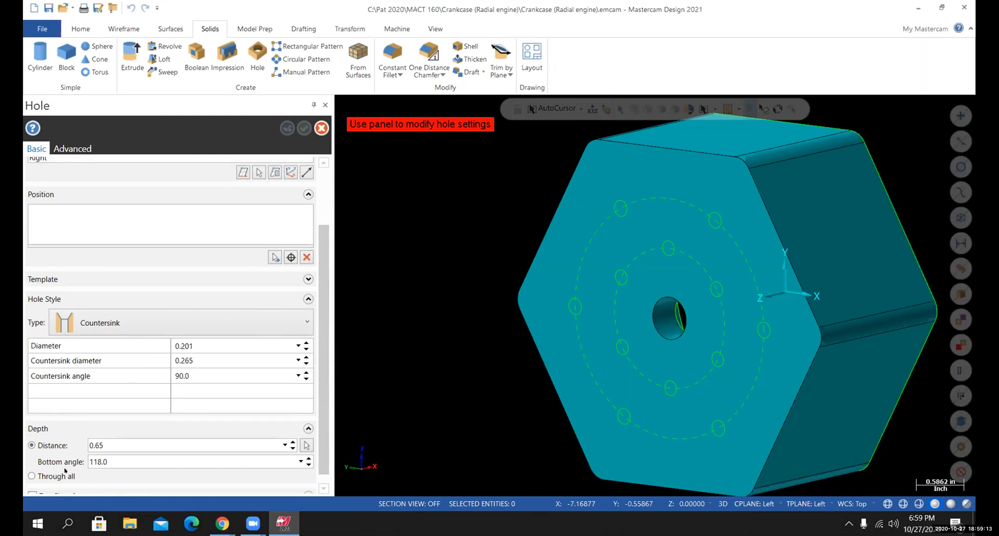
{"action": "left_click", "coordinate": [28, 476]}
{"action": "scroll", "coordinate": [168, 447], "scroll_direction": "up", "scroll_amount": 3}
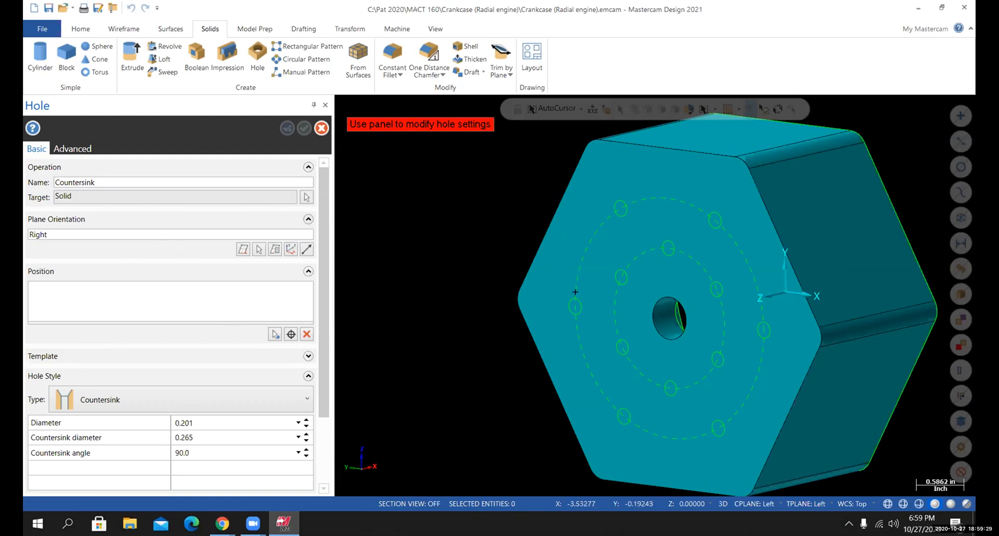
{"action": "mouse_move", "coordinate": [553, 283]}
{"action": "middle_mouse_down"}
{"action": "mouse_move", "coordinate": [457, 330]}
{"action": "mouse_move", "coordinate": [564, 289]}
{"action": "middle_mouse_up"}
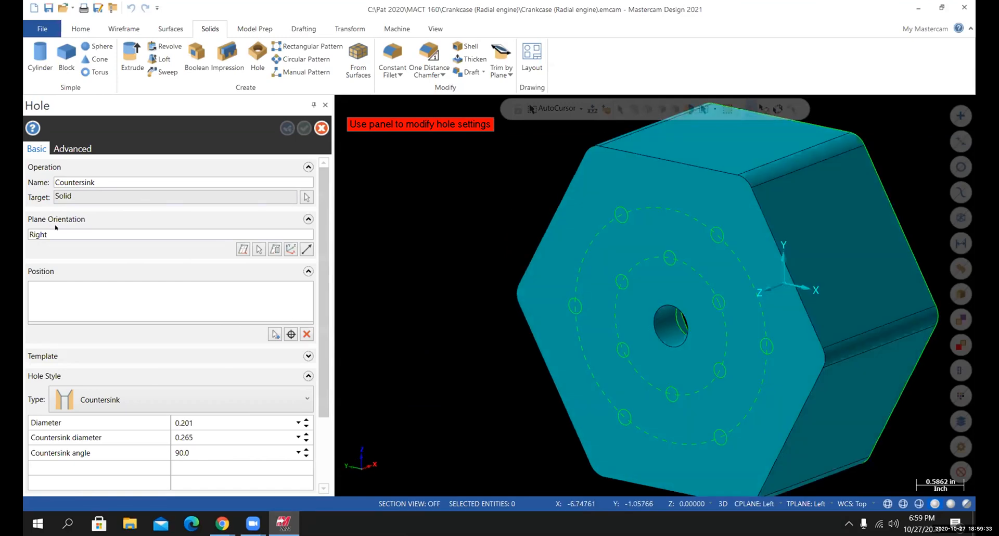
{"action": "left_click", "coordinate": [240, 249]}
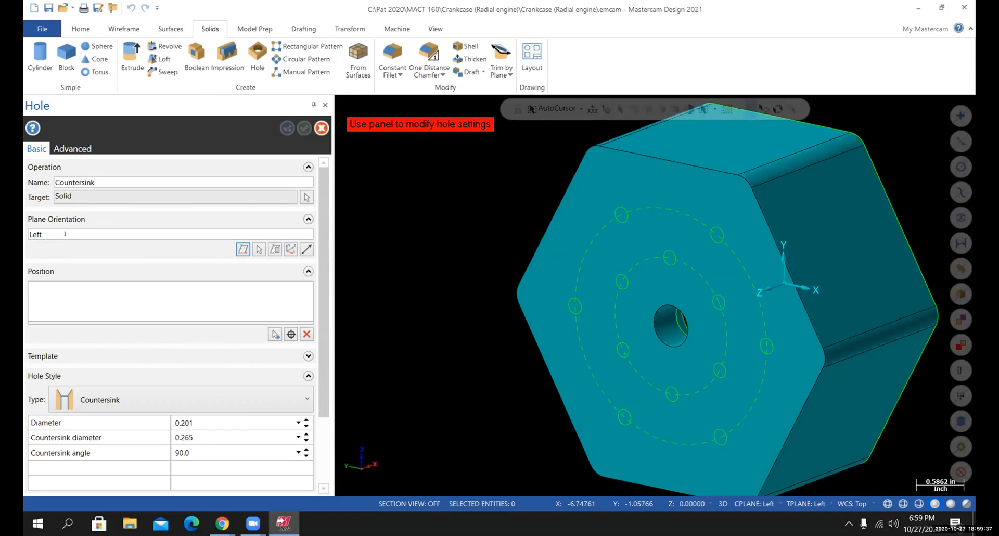
{"action": "left_click", "coordinate": [275, 249]}
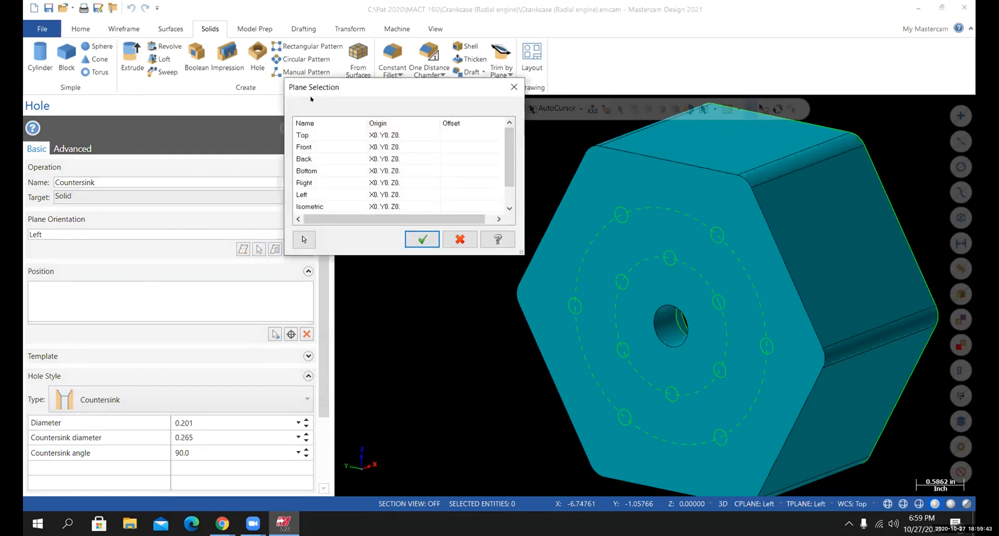
{"action": "left_click_drag", "start_coordinate": [511, 140], "coordinate": [511, 169]}
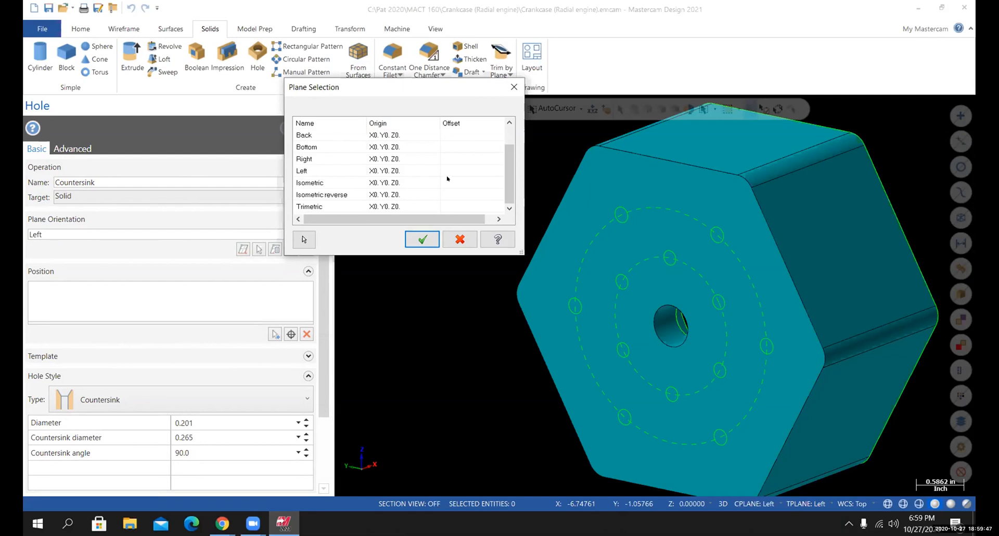
{"action": "scroll", "coordinate": [501, 163], "scroll_direction": "up", "scroll_amount": 2}
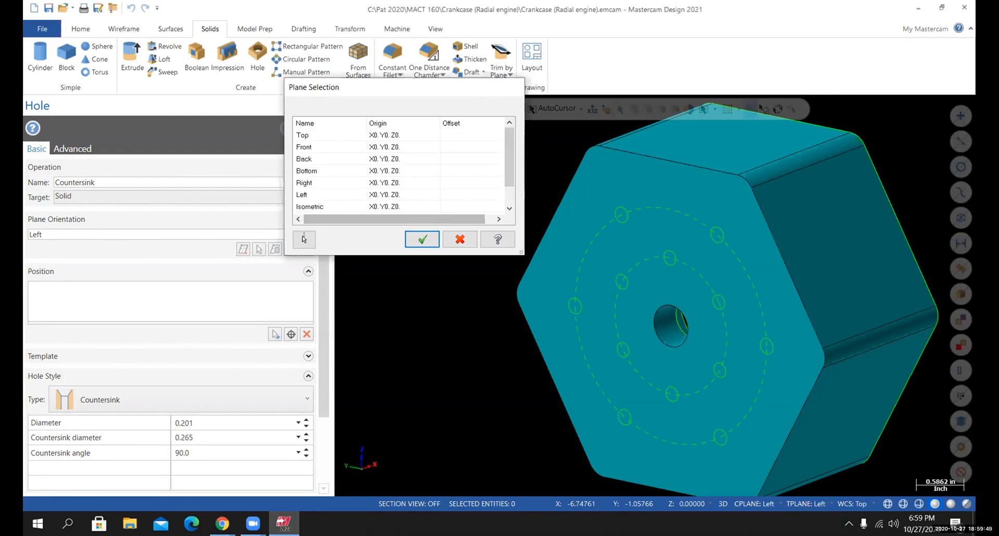
{"action": "left_click", "coordinate": [459, 239]}
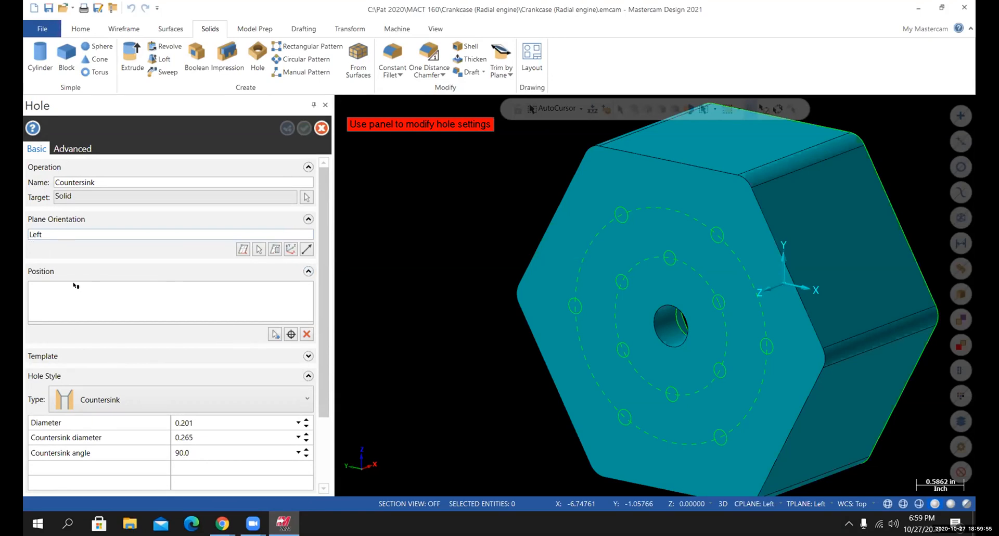
- Place the countersink holes at the centres of all six arcs on the outer bolt circle of the back face
{"action": "left_click", "coordinate": [273, 334]}
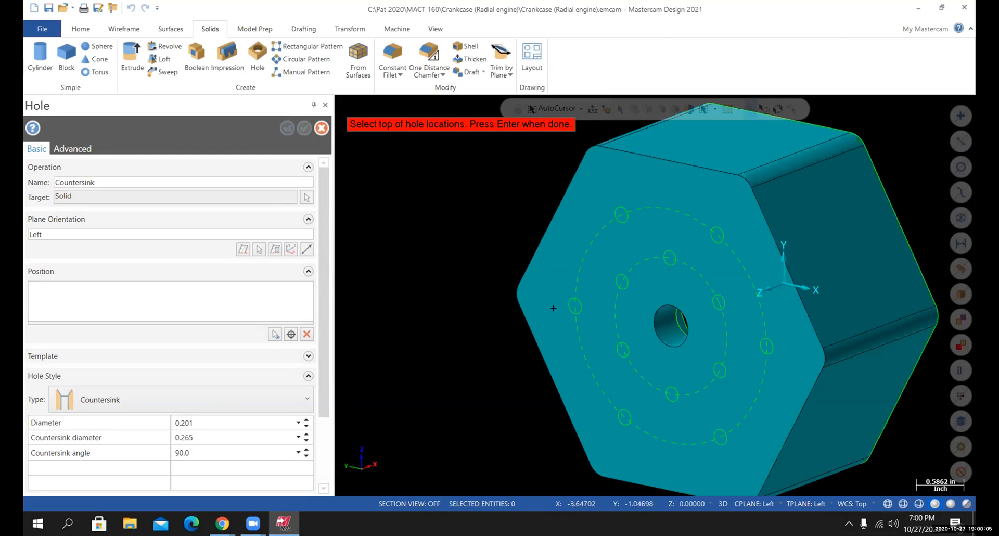
{"action": "left_click", "coordinate": [574, 306]}
{"action": "left_click", "coordinate": [621, 215]}
{"action": "left_click", "coordinate": [717, 219]}
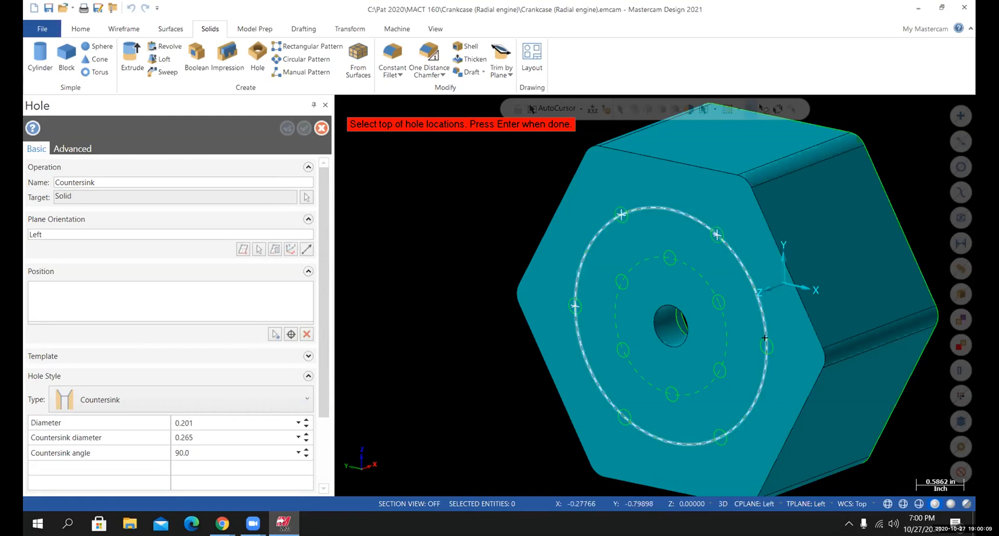
{"action": "left_click", "coordinate": [766, 345]}
{"action": "left_click", "coordinate": [724, 442]}
{"action": "left_click", "coordinate": [623, 415]}
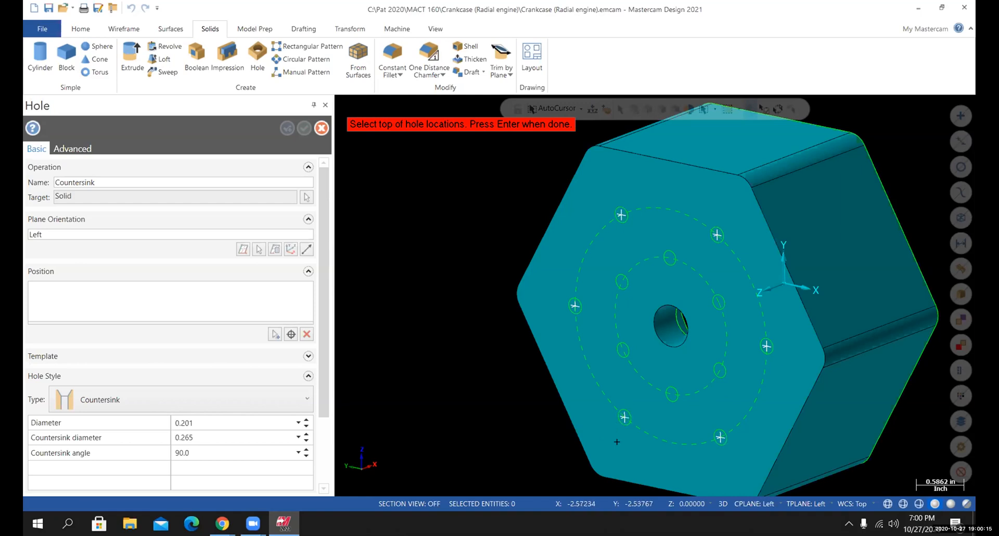
{"action": "middle_click_drag", "start_coordinate": [665, 409], "coordinate": [624, 345]}
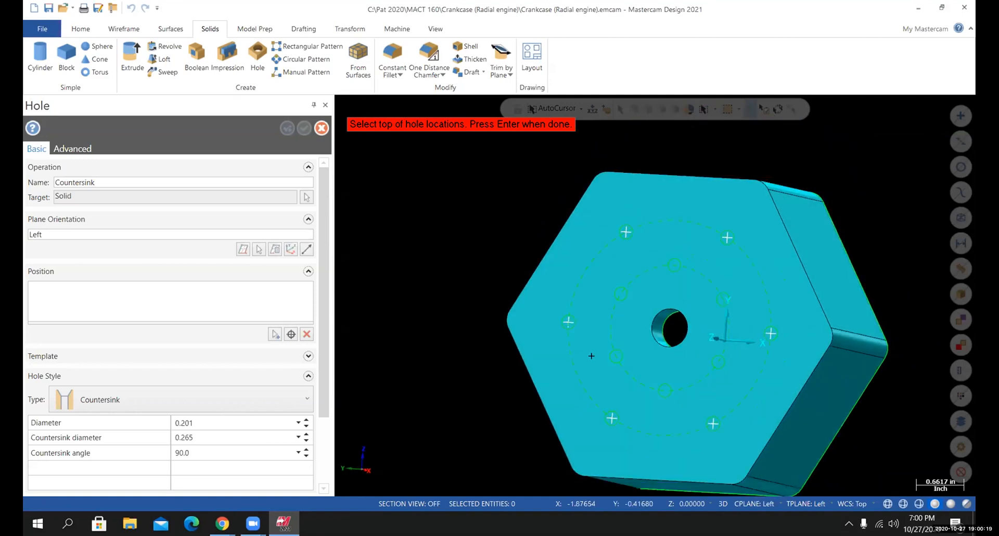
{"action": "scroll", "coordinate": [567, 316], "scroll_direction": "up", "scroll_amount": 4}
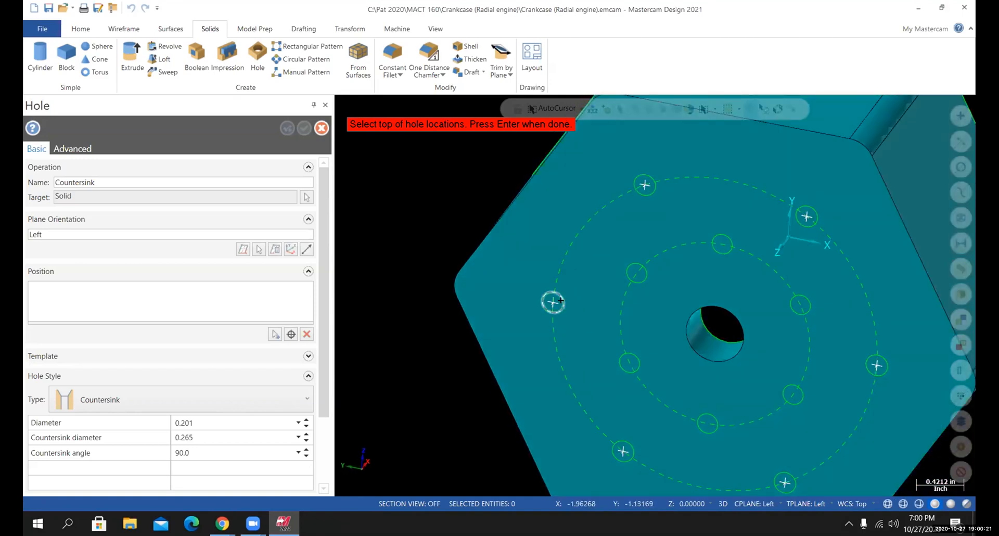
{"action": "middle_click_drag", "start_coordinate": [588, 331], "coordinate": [575, 354]}
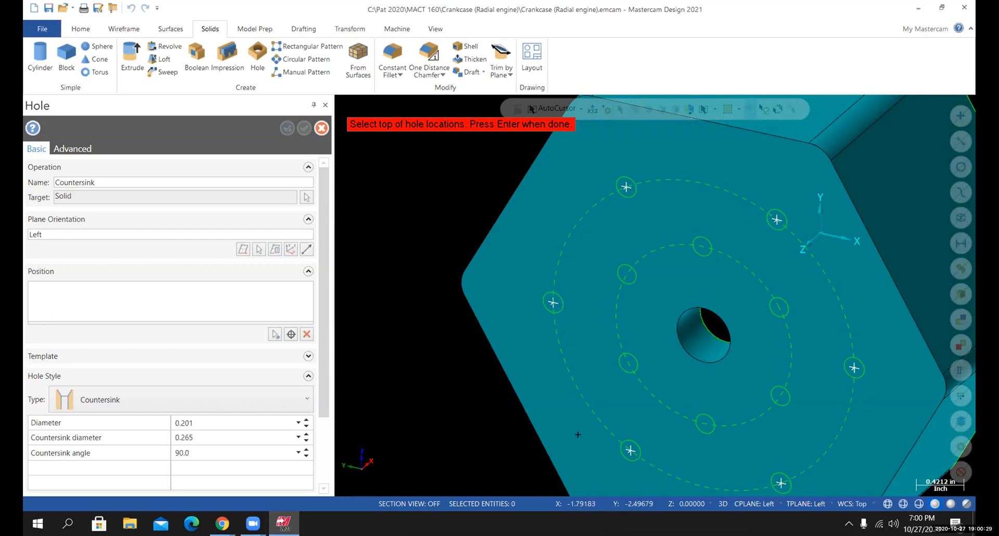
{"action": "key", "text": "Return"}
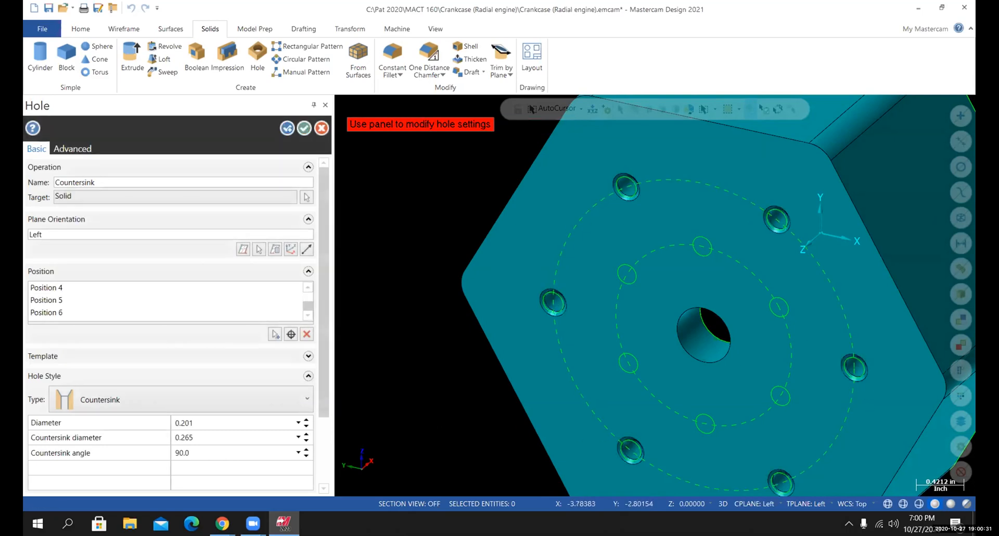
- Inspect the six countersunk holes on the back face and apply them, keeping the Hole command open for another set
{"action": "middle_click_drag", "start_coordinate": [655, 294], "coordinate": [623, 365]}
{"action": "middle_click_drag", "start_coordinate": [750, 394], "coordinate": [530, 340]}
{"action": "scroll", "coordinate": [579, 335], "scroll_direction": "down", "scroll_amount": 2}
{"action": "scroll", "coordinate": [585, 332], "scroll_direction": "up", "scroll_amount": 4}
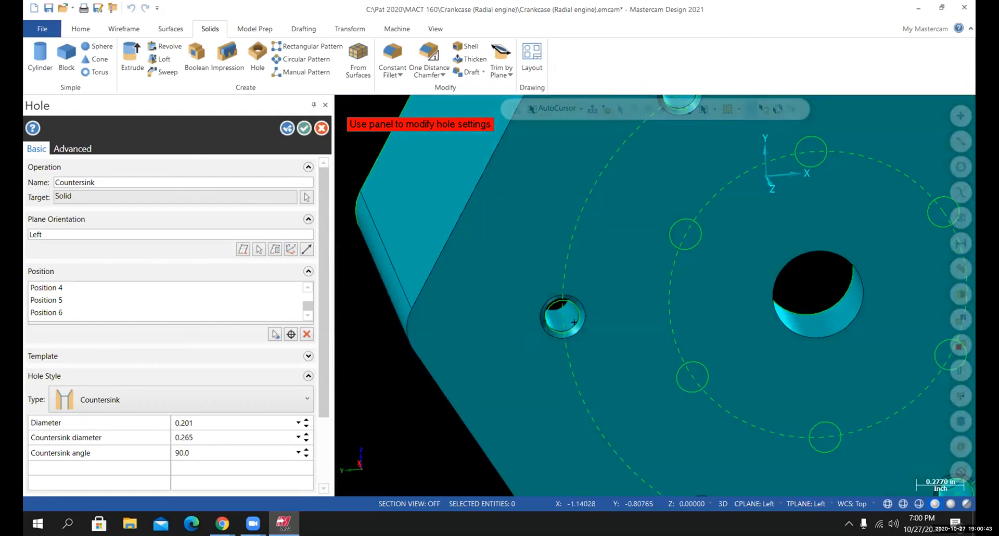
{"action": "scroll", "coordinate": [579, 328], "scroll_direction": "down", "scroll_amount": 3}
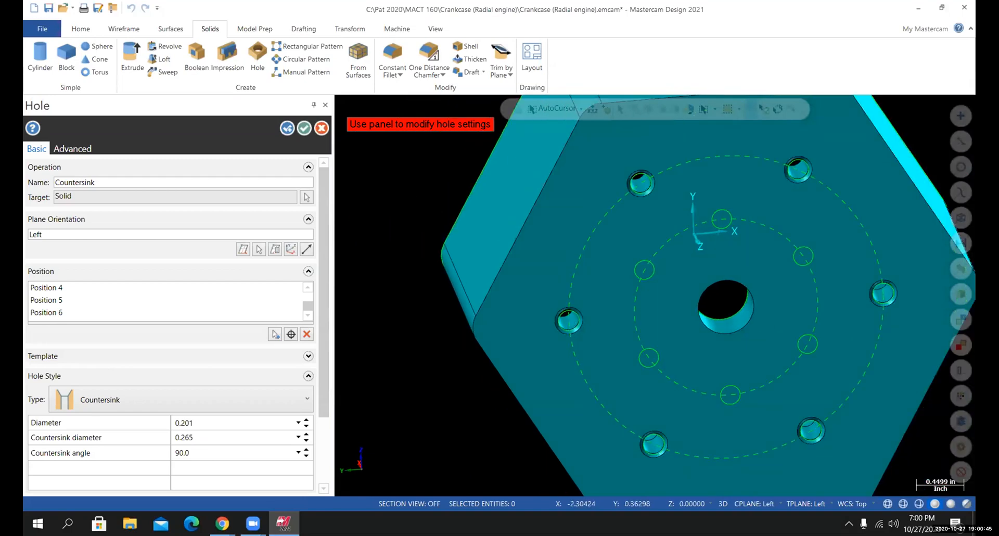
{"action": "scroll", "coordinate": [545, 284], "scroll_direction": "down", "scroll_amount": 3}
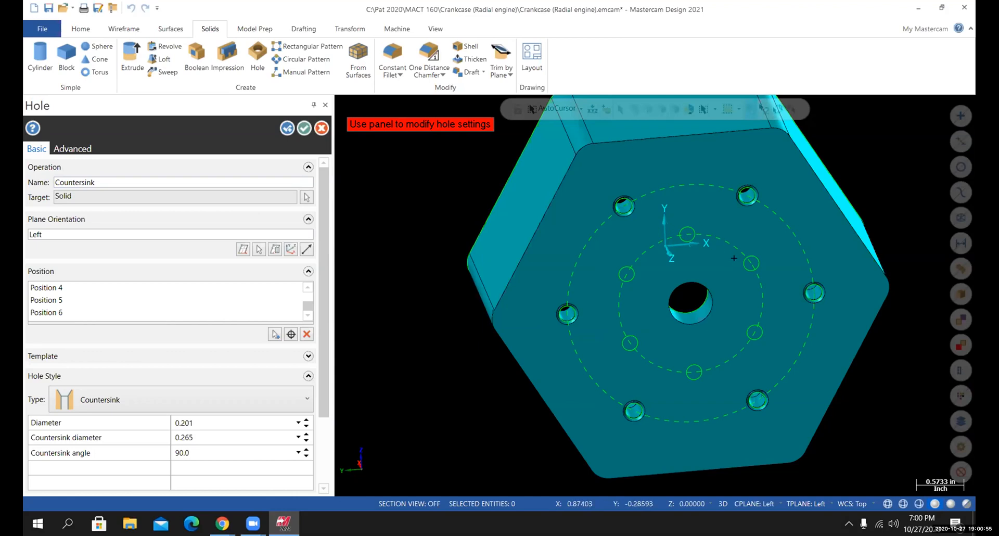
{"action": "middle_click_drag", "start_coordinate": [734, 258], "coordinate": [713, 308]}
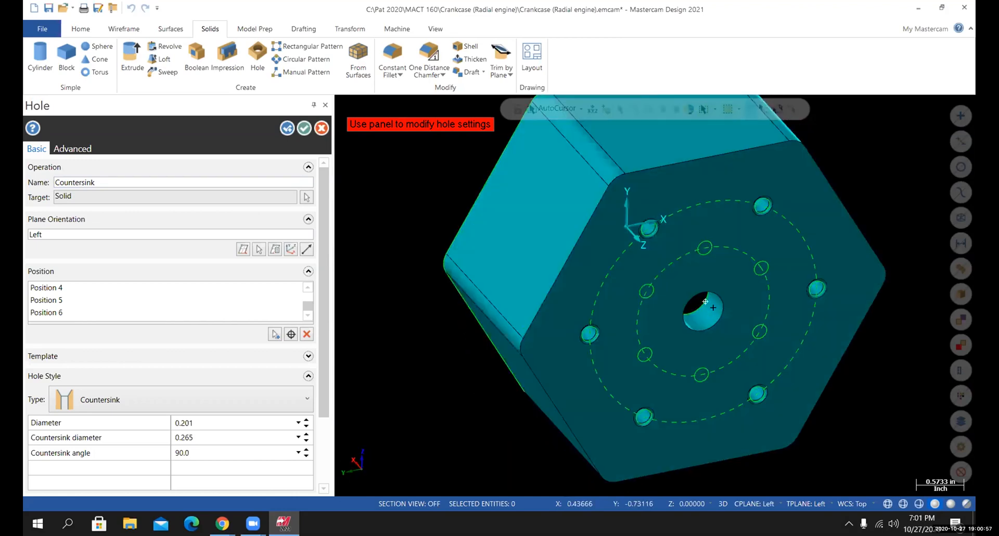
{"action": "left_click", "coordinate": [281, 126]}
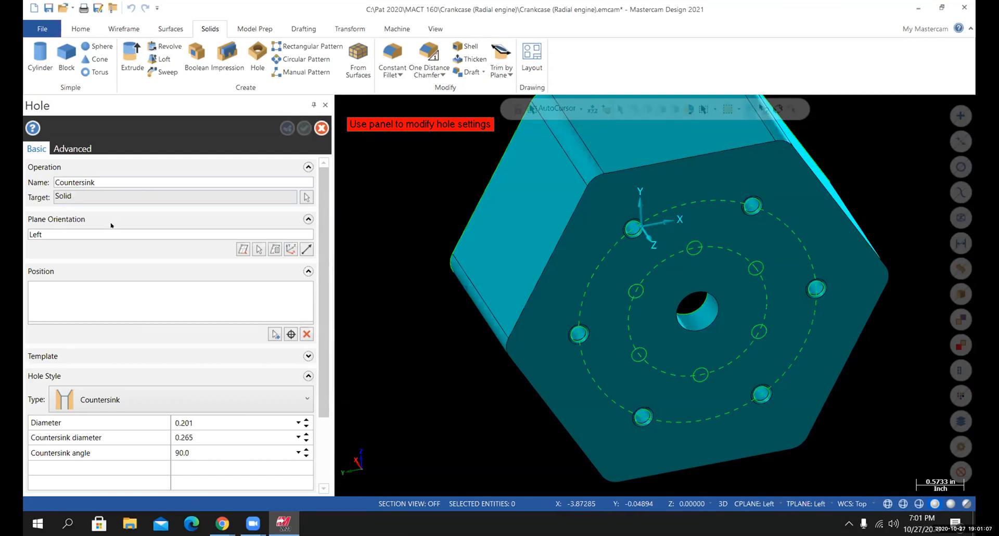
- Change the hole style to Simple with a 0.188 diameter and a depth distance of 0.25
{"action": "left_click", "coordinate": [263, 394]}
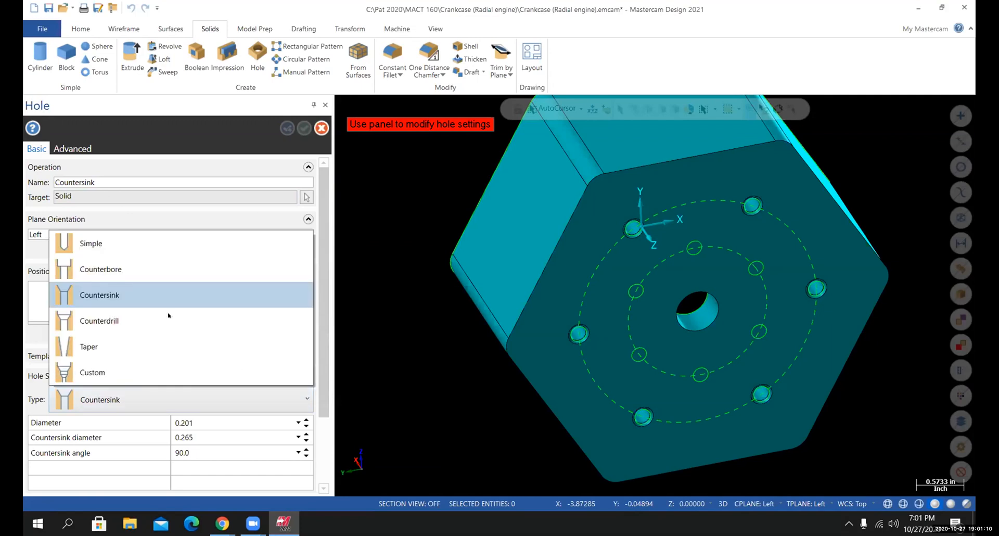
{"action": "left_click", "coordinate": [98, 242]}
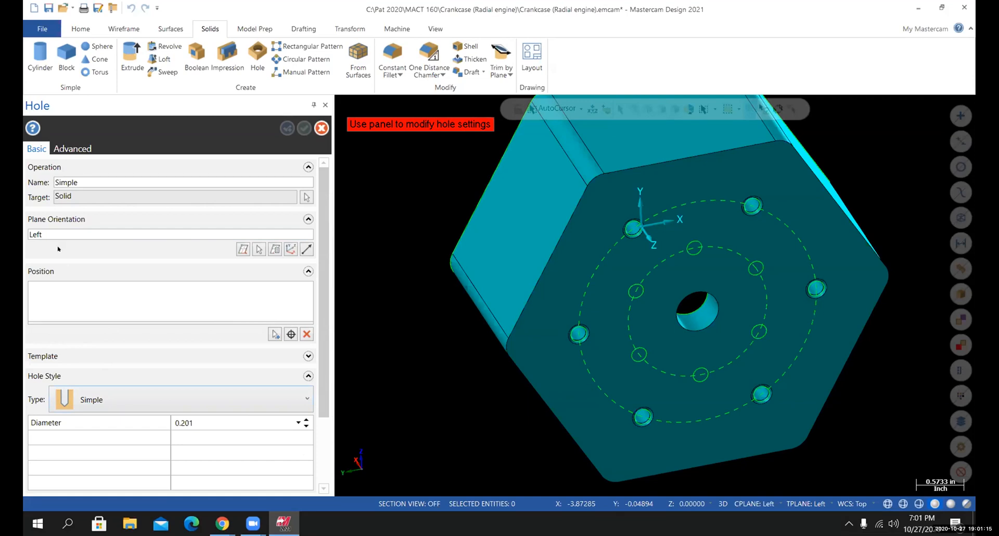
{"action": "left_click_drag", "start_coordinate": [319, 330], "coordinate": [320, 410]}
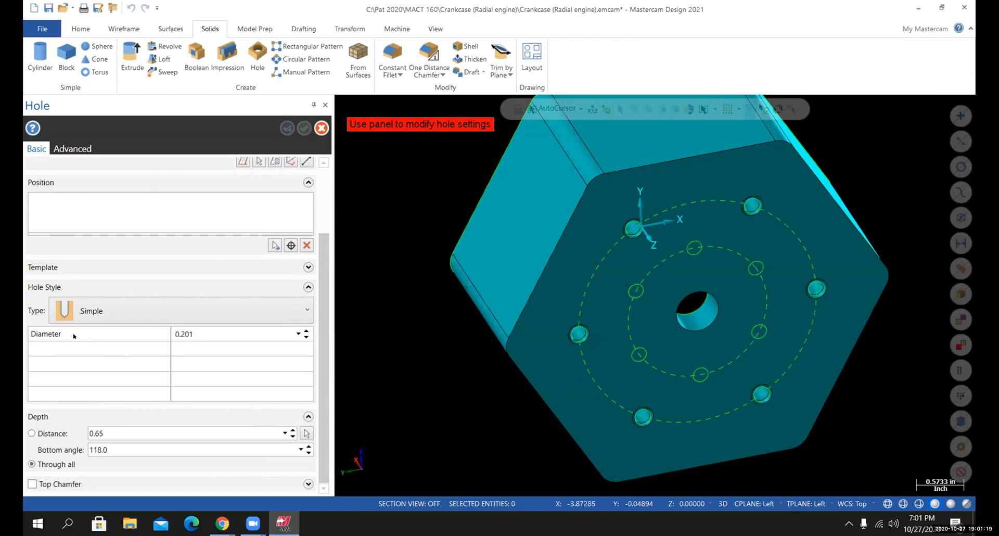
{"action": "double_click", "coordinate": [176, 329]}
{"action": "type", "text": ".1"}
{"action": "key", "text": "Return"}
{"action": "double_click", "coordinate": [111, 432]}
{"action": "key", "text": "BackSpace"}
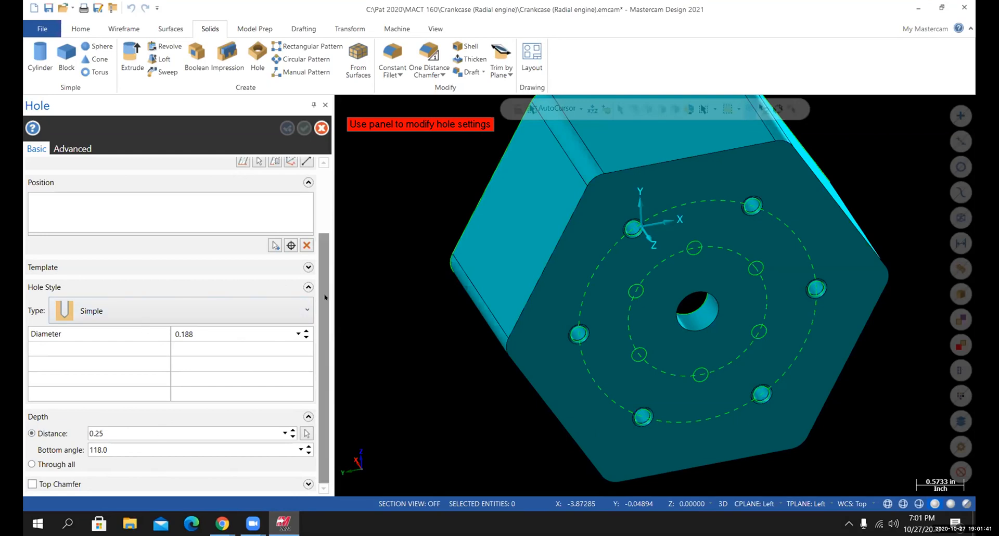
- Place the simple holes at the centres of all six circles on the inner bolt circle of the back face
{"action": "scroll", "coordinate": [325, 296], "scroll_direction": "up", "scroll_amount": 3}
{"action": "left_click", "coordinate": [275, 334]}
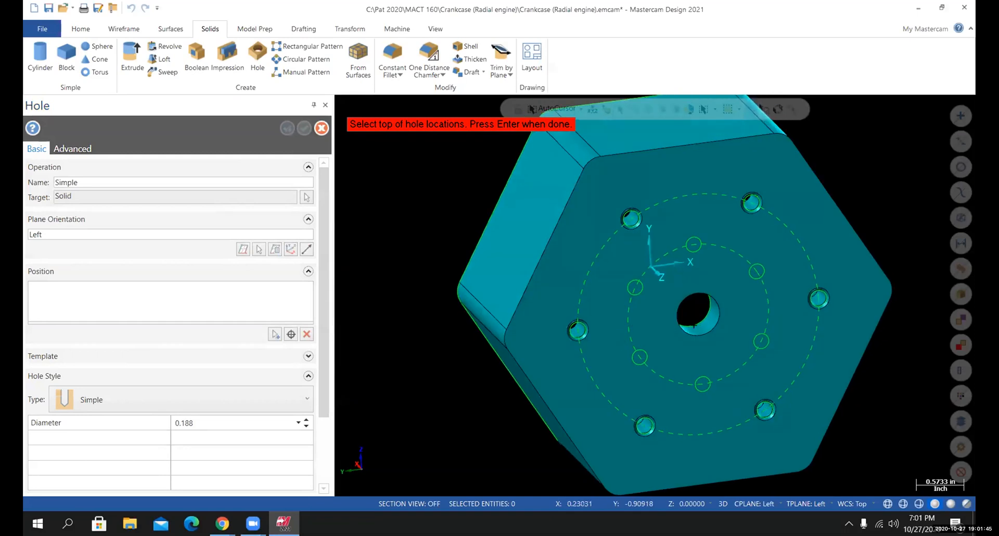
{"action": "scroll", "coordinate": [702, 331], "scroll_direction": "up", "scroll_amount": 2}
{"action": "left_click", "coordinate": [685, 206]}
{"action": "left_click", "coordinate": [780, 242]}
{"action": "left_click", "coordinate": [788, 344]}
{"action": "left_click", "coordinate": [701, 407]}
{"action": "left_click", "coordinate": [613, 363]}
{"action": "mouse_move", "coordinate": [610, 423]}
{"action": "middle_mouse_down"}
{"action": "mouse_move", "coordinate": [672, 424]}
{"action": "mouse_move", "coordinate": [549, 422]}
{"action": "mouse_move", "coordinate": [671, 410]}
{"action": "middle_mouse_up"}
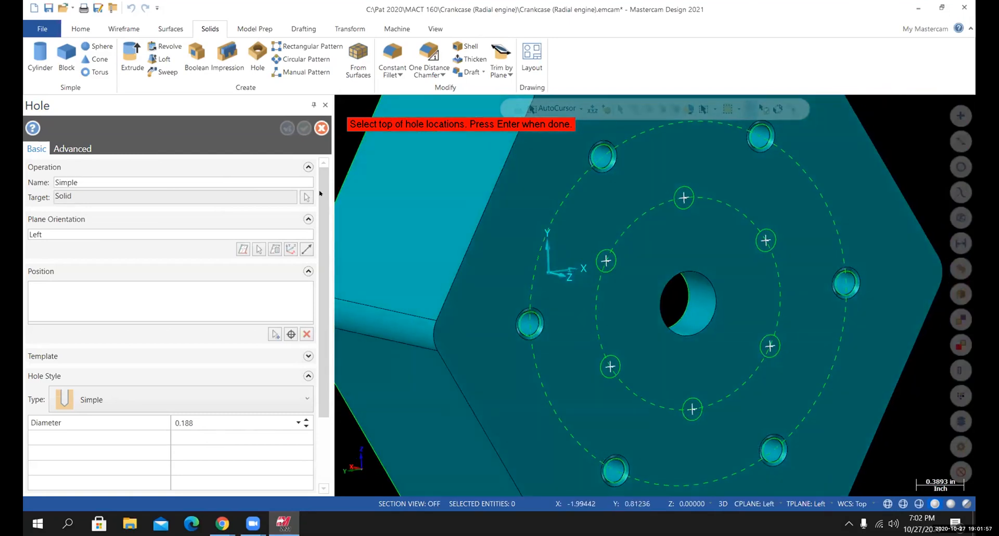
{"action": "key", "text": "Return"}
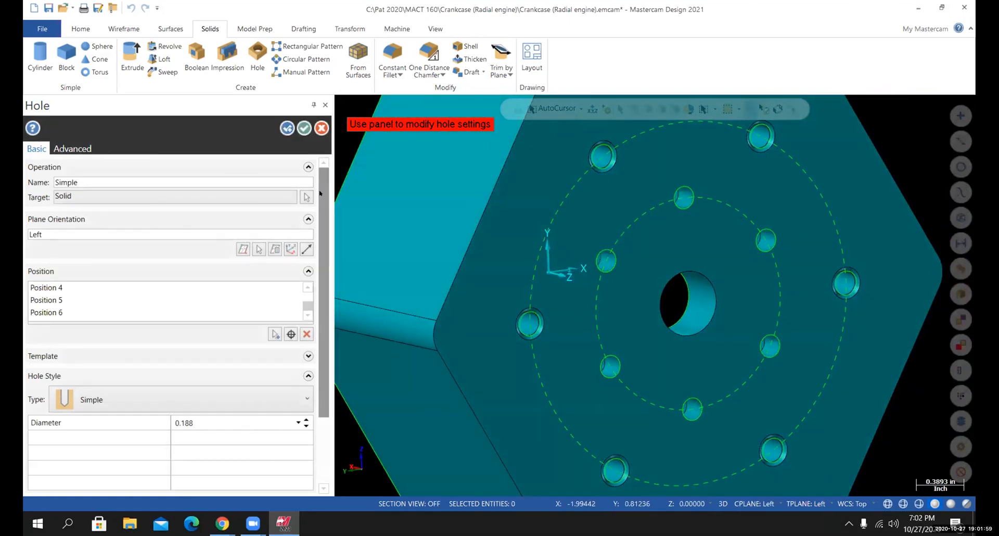
- Examine the six blind holes on the inner bolt circle and the whole back face from several angles
{"action": "mouse_move", "coordinate": [621, 326]}
{"action": "middle_mouse_down"}
{"action": "mouse_move", "coordinate": [522, 332]}
{"action": "mouse_move", "coordinate": [717, 315]}
{"action": "mouse_move", "coordinate": [609, 348]}
{"action": "mouse_move", "coordinate": [600, 394]}
{"action": "mouse_move", "coordinate": [589, 379]}
{"action": "mouse_move", "coordinate": [612, 387]}
{"action": "middle_mouse_up"}
{"action": "scroll", "coordinate": [638, 377], "scroll_direction": "down", "scroll_amount": 4}
{"action": "scroll", "coordinate": [814, 449], "scroll_direction": "up", "scroll_amount": 2}
{"action": "scroll", "coordinate": [741, 432], "scroll_direction": "up", "scroll_amount": 3}
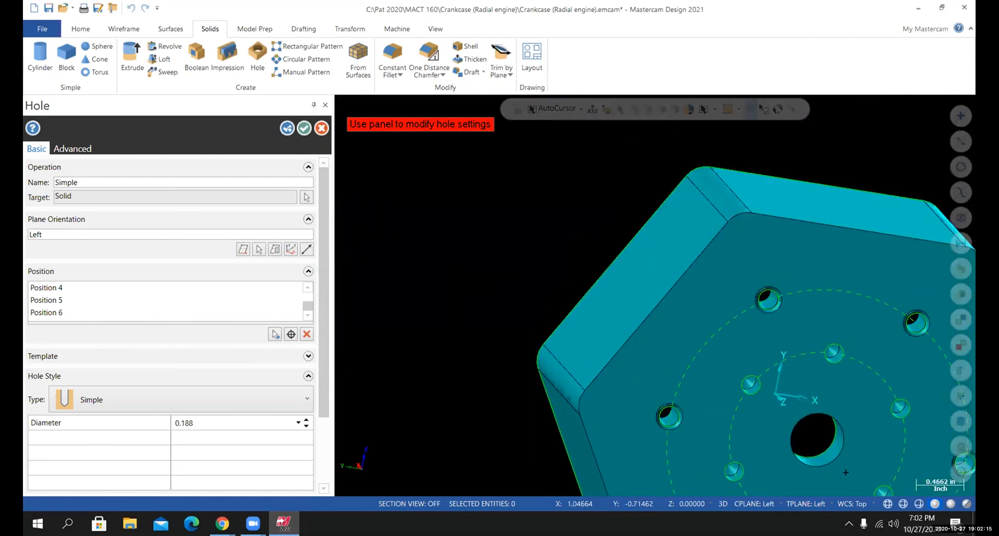
{"action": "middle_click_drag", "start_coordinate": [740, 433], "coordinate": [588, 312]}
{"action": "right_click", "coordinate": [594, 317]}
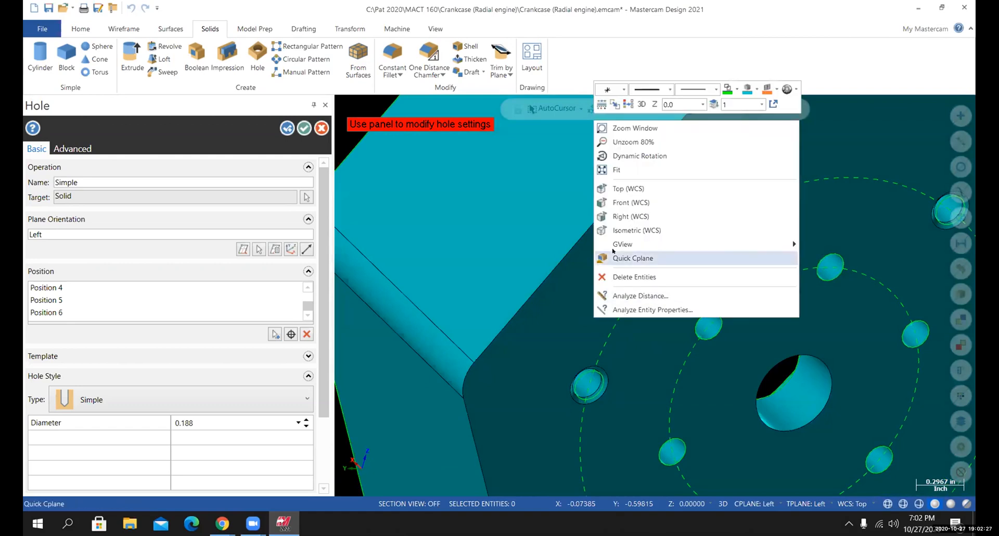
{"action": "left_click", "coordinate": [617, 170]}
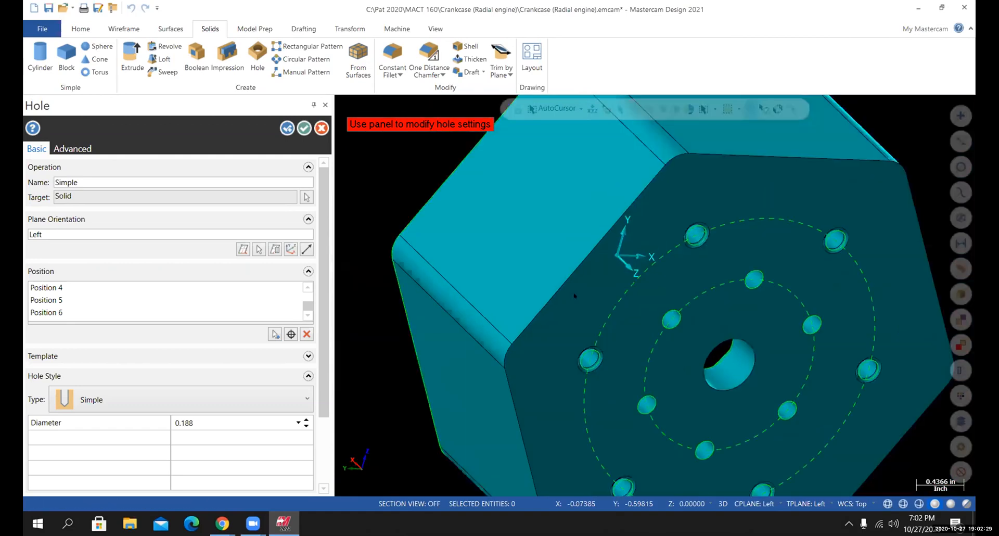
{"action": "middle_click_drag", "start_coordinate": [584, 405], "coordinate": [780, 307]}
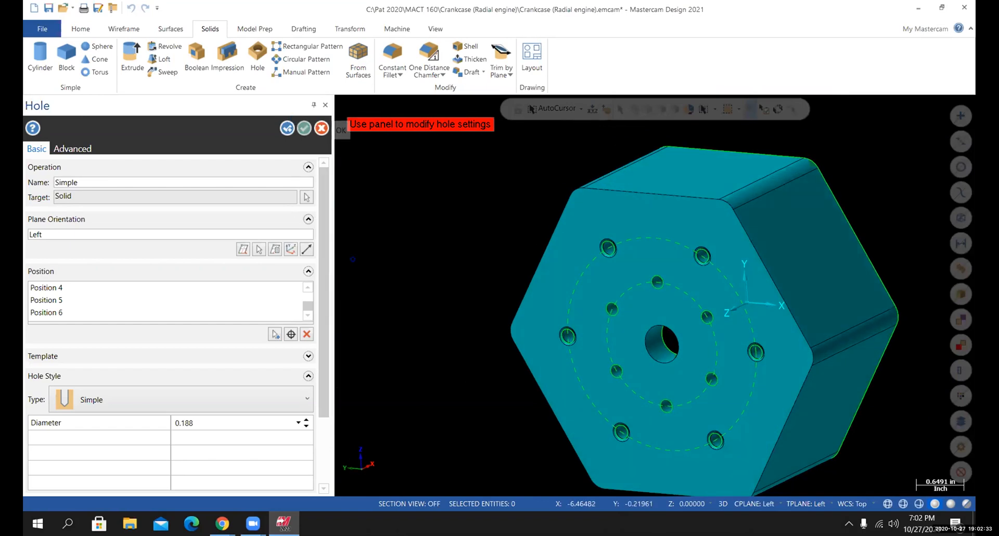
- Accept the six simple holes on the inner bolt circle and save the crankcase file
{"action": "left_click", "coordinate": [304, 128]}
{"action": "left_click", "coordinate": [42, 28]}
{"action": "left_click", "coordinate": [41, 154]}
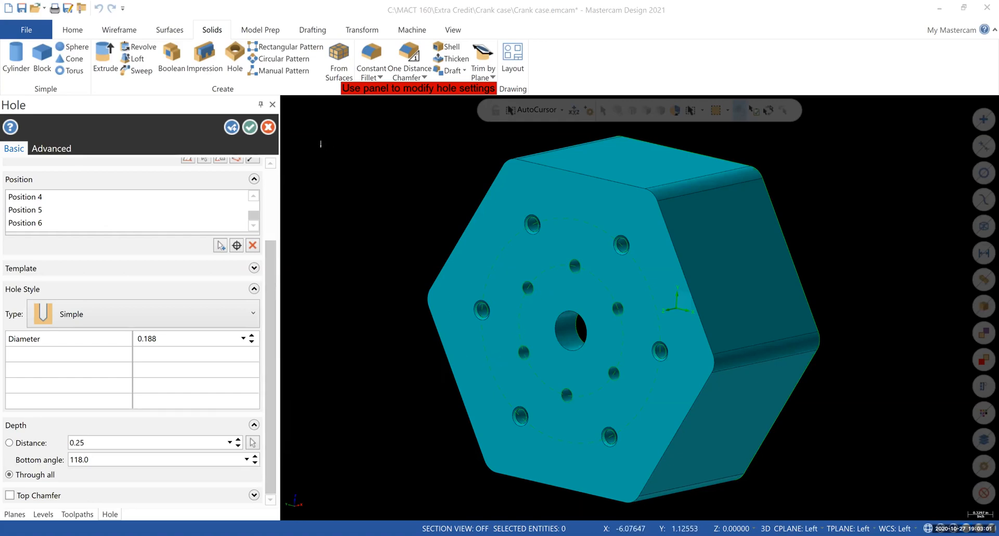
- Switch the 0.188 hole depth from through all to a distance of 0.25 in the Crank case file
{"action": "left_click", "coordinate": [10, 442]}
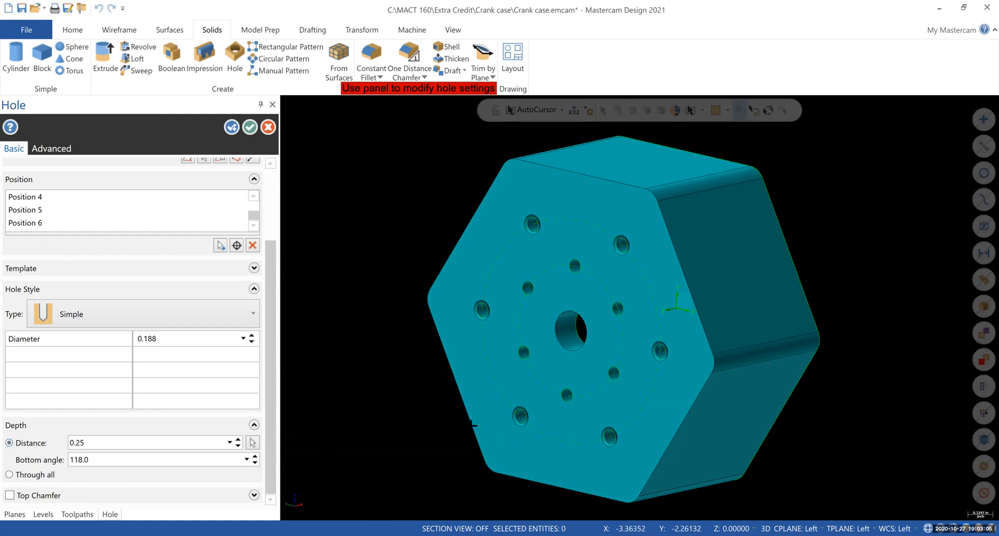
- Check the Hole settings and create the six simple holes with a 0.188 diameter, 0.25 distance and 118.0 bottom angle
{"action": "middle_click_drag", "start_coordinate": [477, 416], "coordinate": [498, 413]}
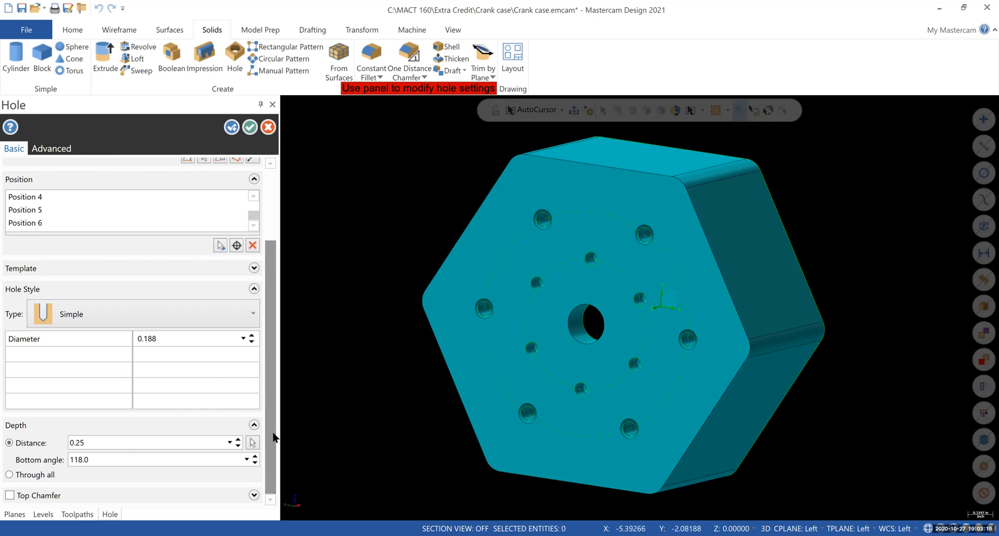
{"action": "left_click_drag", "start_coordinate": [276, 398], "coordinate": [276, 321]}
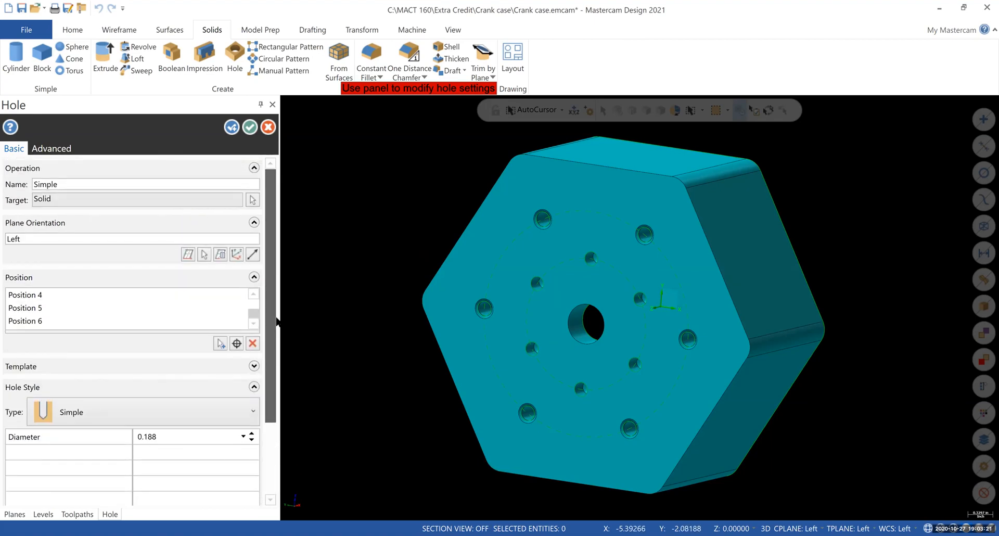
{"action": "scroll", "coordinate": [270, 378], "scroll_direction": "down", "scroll_amount": 4}
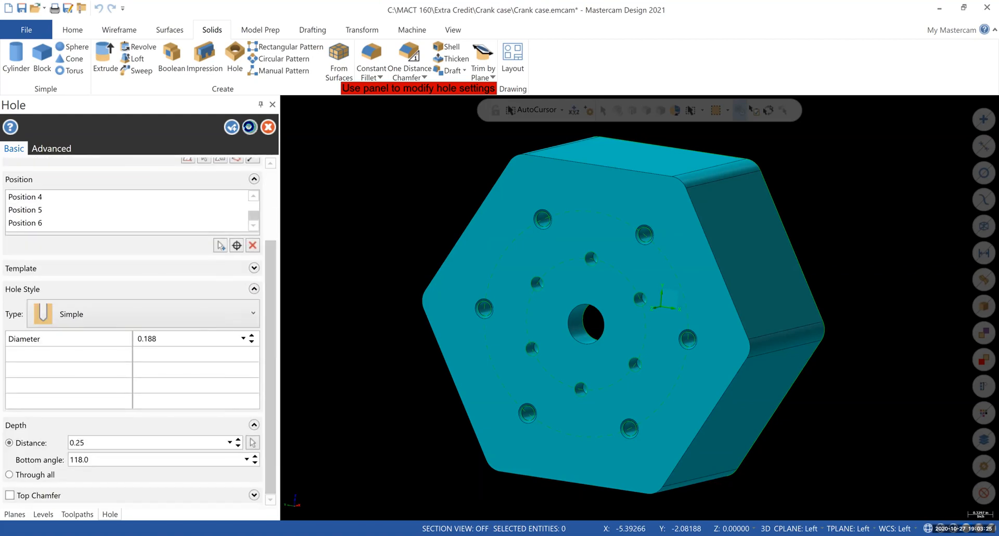
{"action": "left_click", "coordinate": [250, 127]}
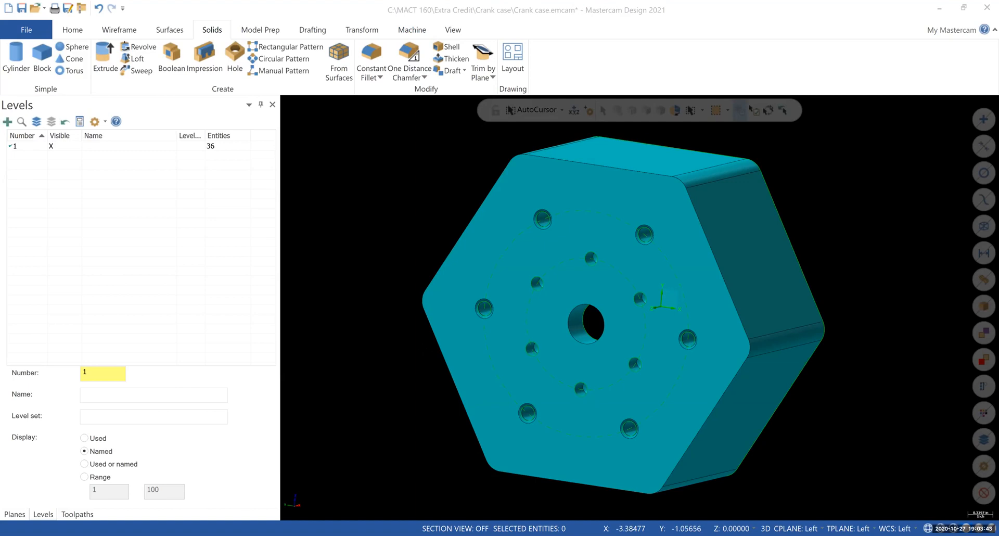
- Show the Solids manager and expand the solid's operation list
{"action": "left_click", "coordinate": [453, 30]}
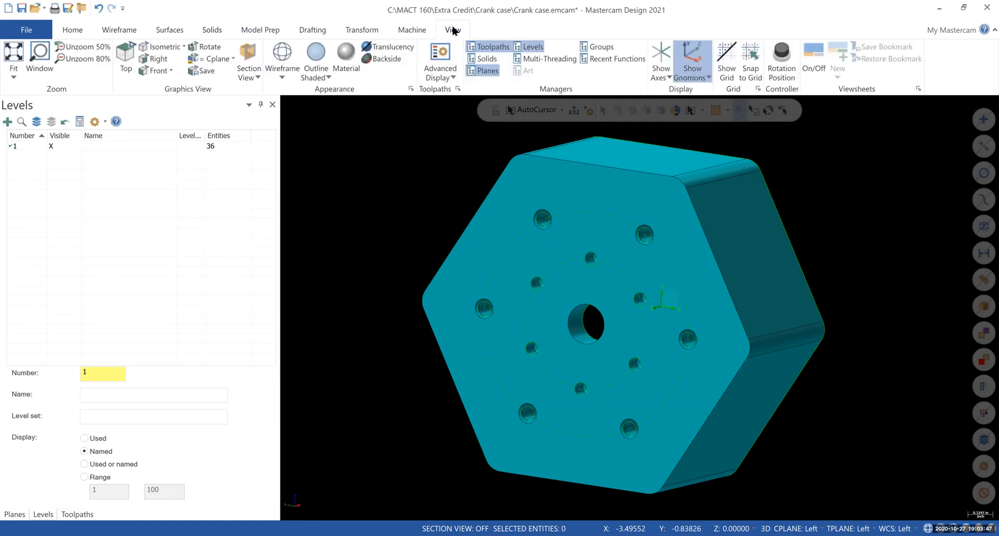
{"action": "left_click", "coordinate": [483, 60]}
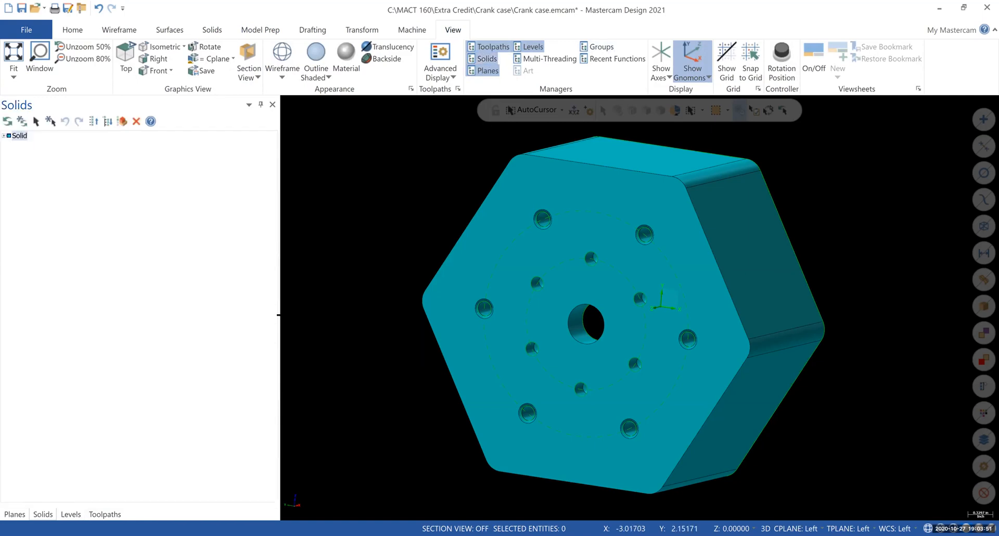
{"action": "left_click", "coordinate": [4, 136]}
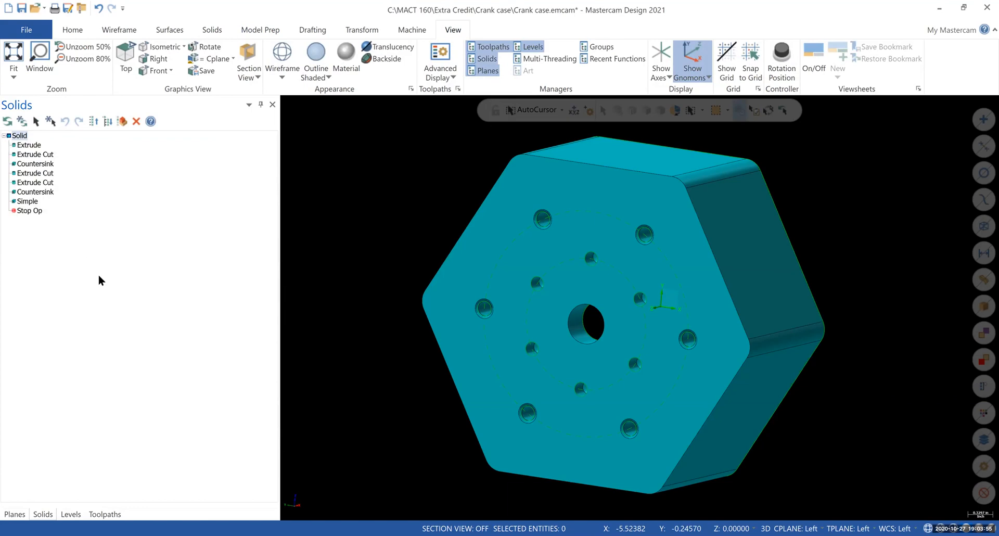
- Edit the Simple hole operation to cut through all and regenerate the solid
{"action": "right_click", "coordinate": [13, 202]}
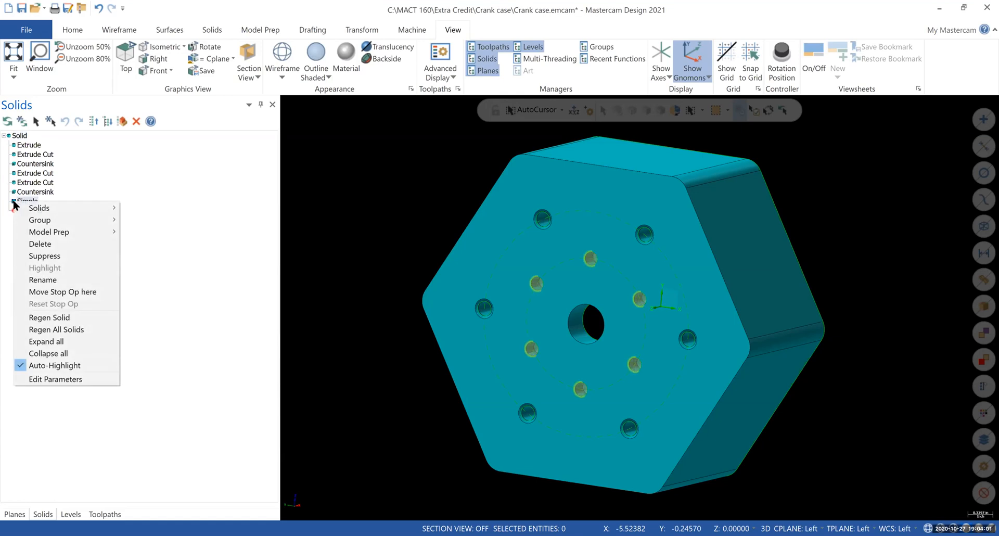
{"action": "left_click", "coordinate": [66, 380]}
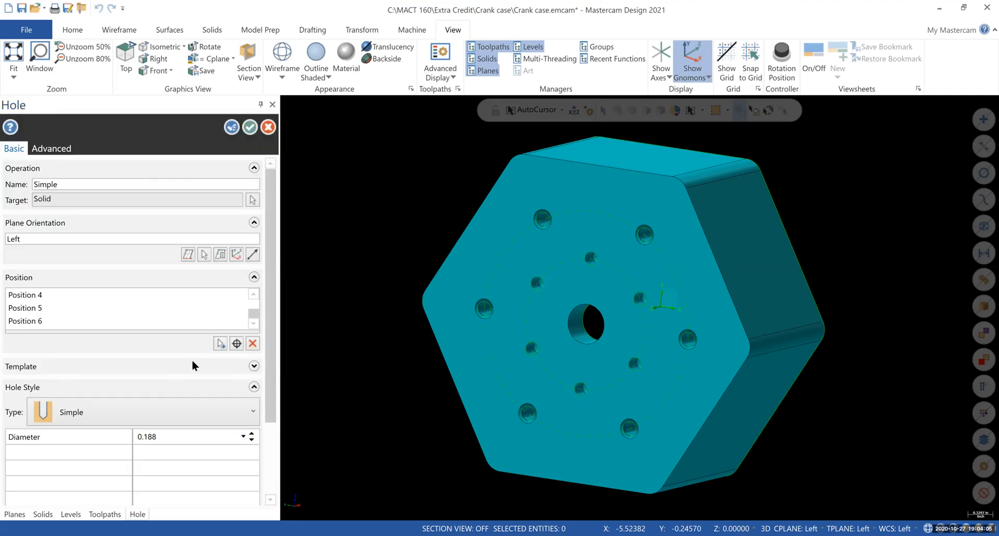
{"action": "mouse_move", "coordinate": [495, 368]}
{"action": "middle_mouse_down"}
{"action": "mouse_move", "coordinate": [564, 357]}
{"action": "mouse_move", "coordinate": [516, 372]}
{"action": "mouse_move", "coordinate": [504, 357]}
{"action": "mouse_move", "coordinate": [495, 370]}
{"action": "middle_mouse_up"}
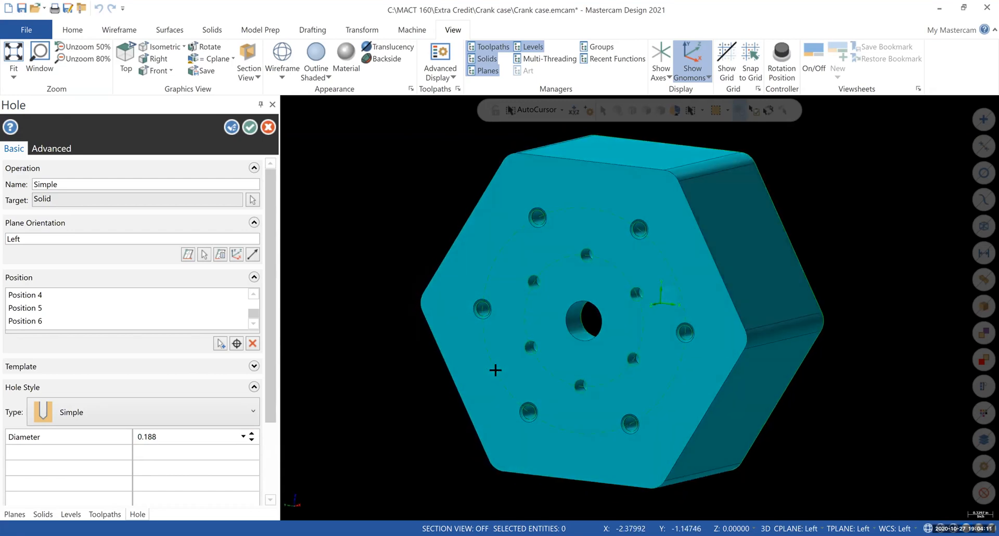
{"action": "scroll", "coordinate": [150, 432], "scroll_direction": "down", "scroll_amount": 3}
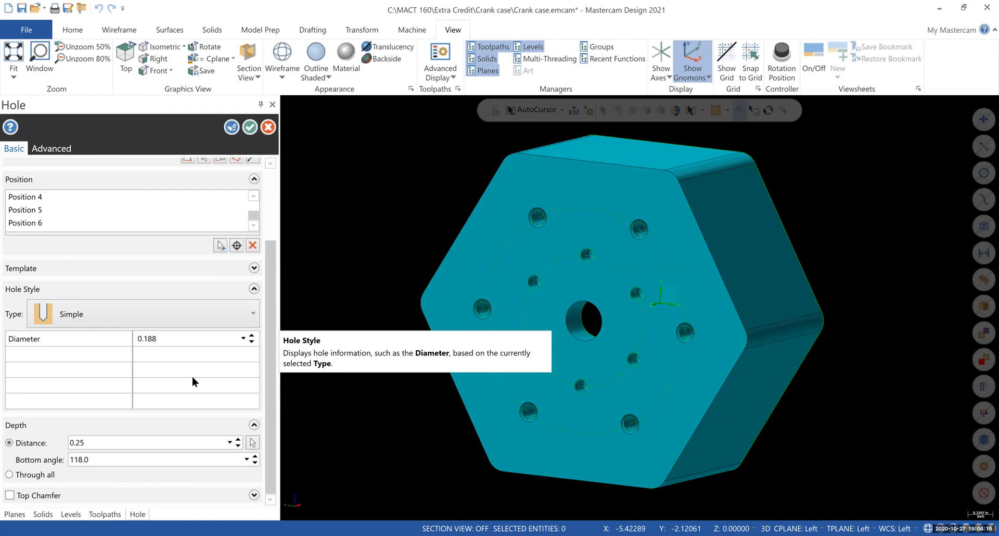
{"action": "scroll", "coordinate": [192, 375], "scroll_direction": "up", "scroll_amount": 3}
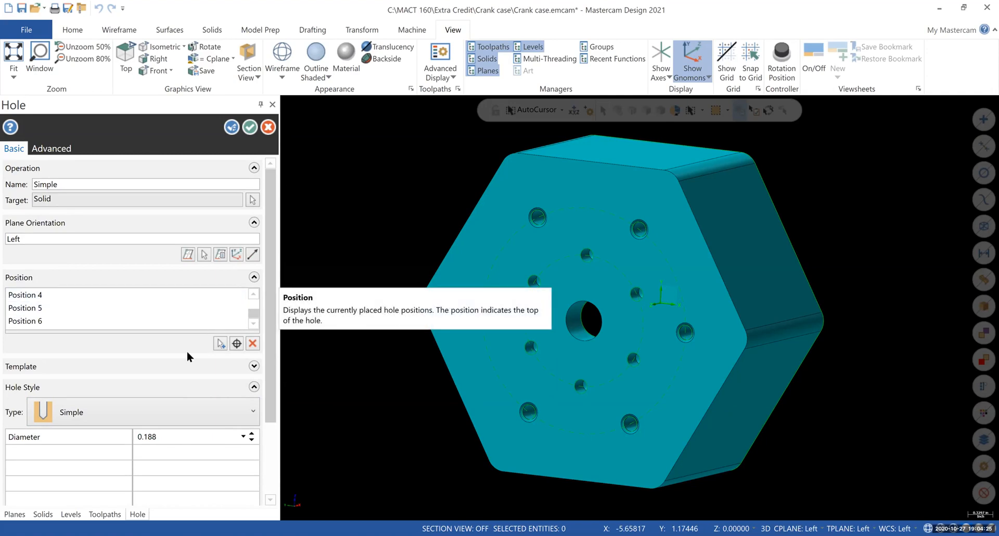
{"action": "scroll", "coordinate": [63, 446], "scroll_direction": "down", "scroll_amount": 3}
{"action": "left_click", "coordinate": [11, 474]}
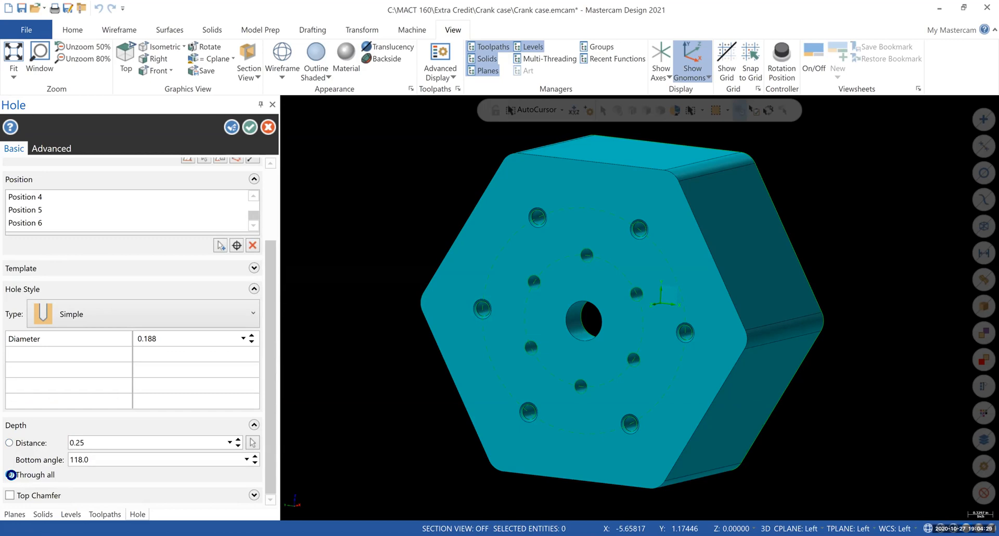
{"action": "left_click", "coordinate": [249, 127]}
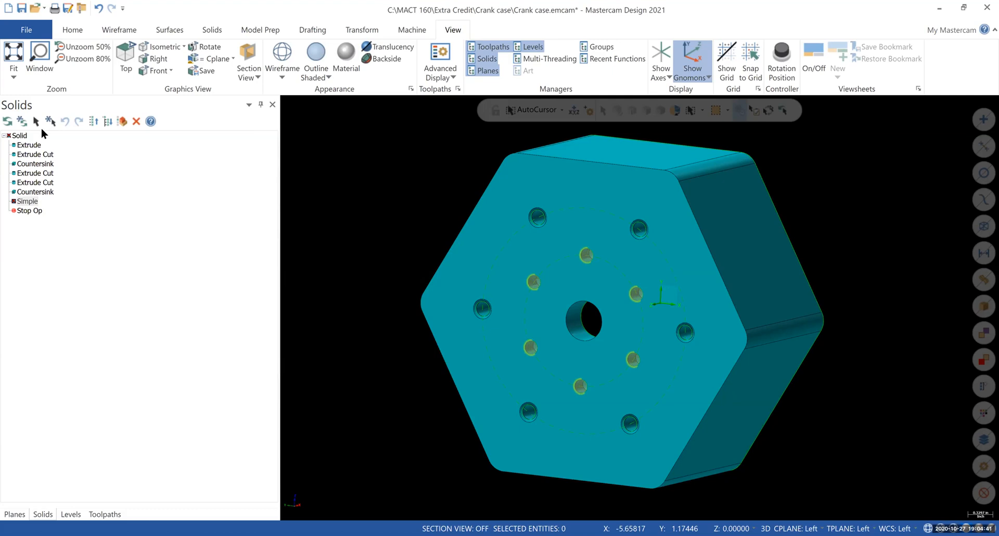
{"action": "left_click", "coordinate": [8, 122]}
- Set the Simple hole operation's depth to a distance of 0.25 and regenerate the solid
{"action": "middle_click_drag", "start_coordinate": [409, 402], "coordinate": [442, 400]}
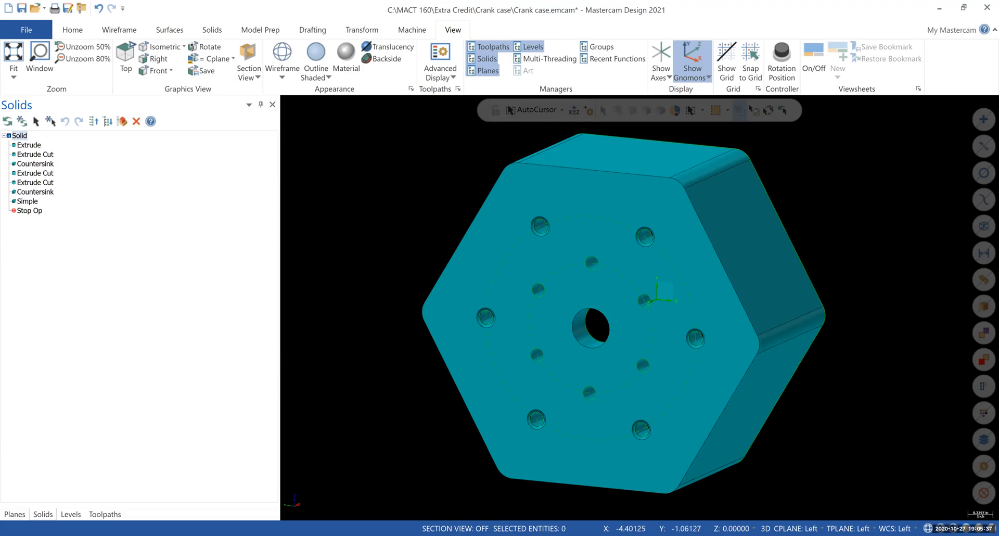
{"action": "left_click", "coordinate": [21, 203]}
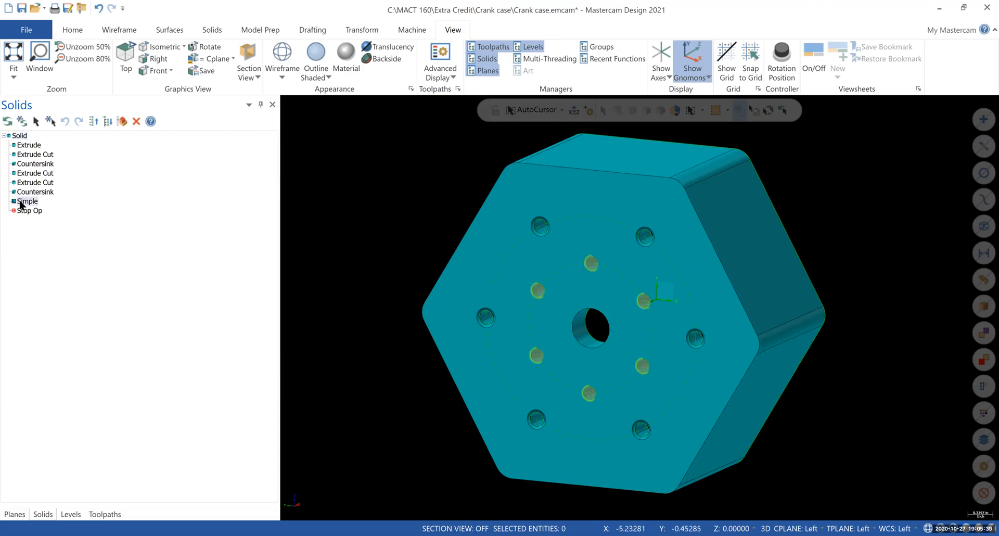
{"action": "right_click", "coordinate": [21, 204]}
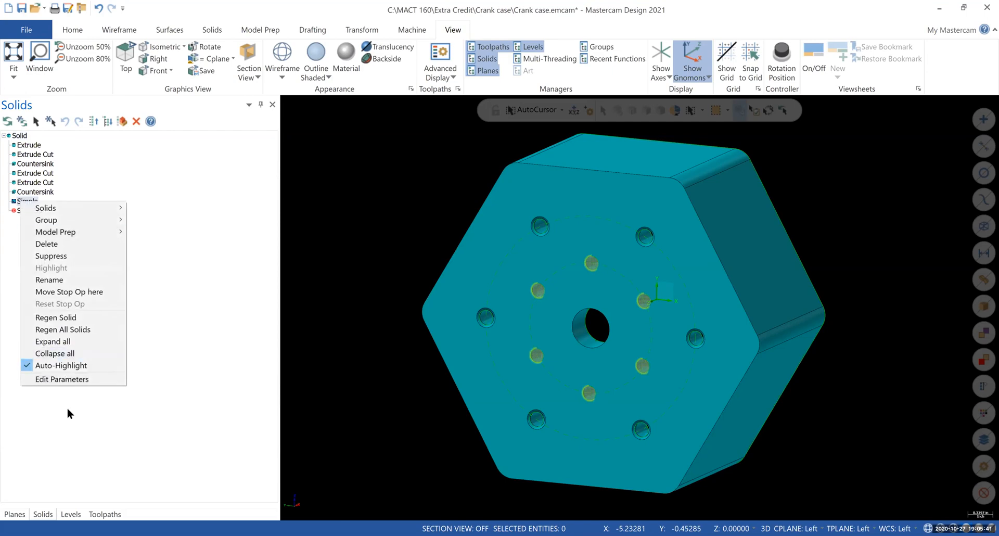
{"action": "left_click", "coordinate": [58, 380]}
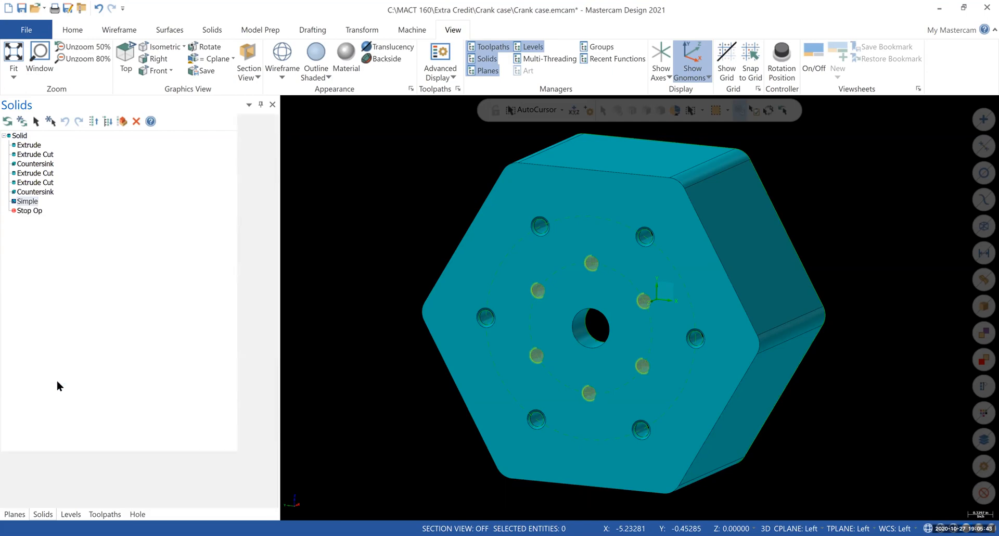
{"action": "scroll", "coordinate": [89, 345], "scroll_direction": "down", "scroll_amount": 1}
{"action": "left_click", "coordinate": [9, 442]}
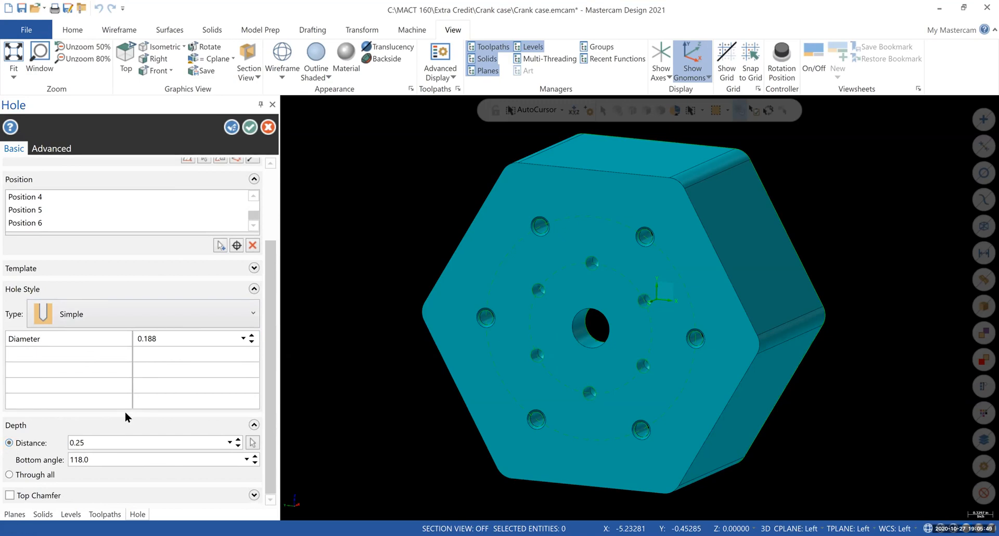
{"action": "left_click", "coordinate": [250, 128]}
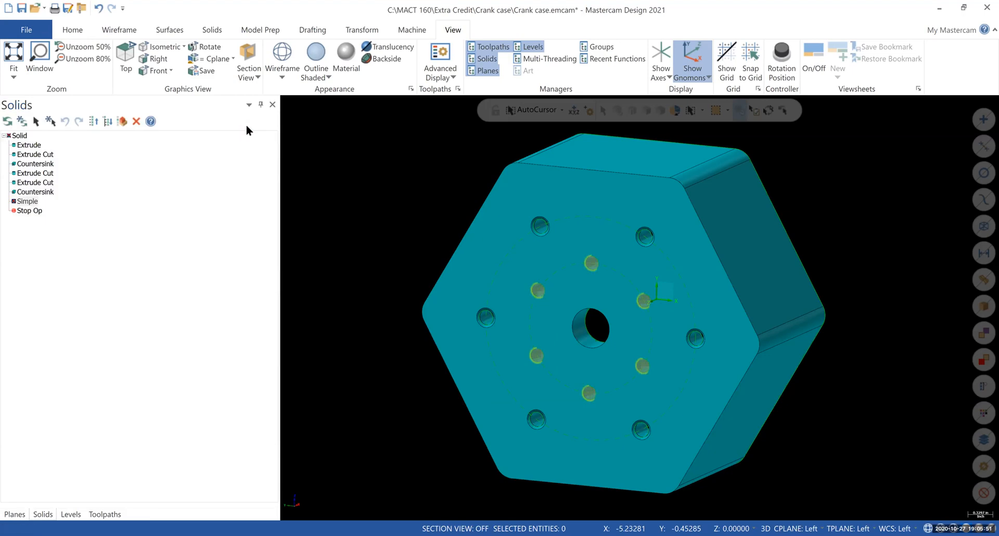
{"action": "left_click", "coordinate": [7, 122]}
{"action": "left_click", "coordinate": [19, 136]}
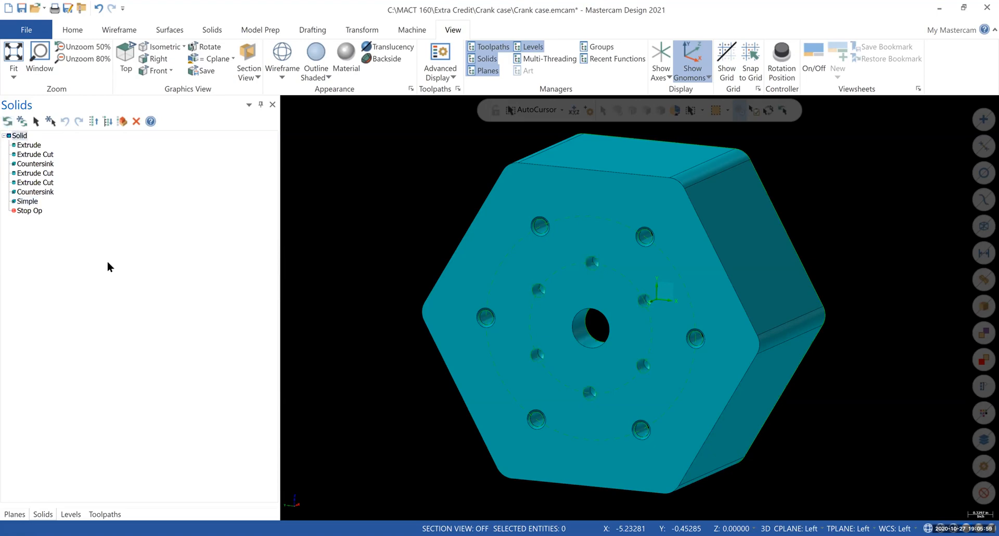
{"action": "mouse_move", "coordinate": [639, 307]}
{"action": "middle_mouse_down"}
{"action": "mouse_move", "coordinate": [671, 292]}
{"action": "mouse_move", "coordinate": [697, 293]}
{"action": "mouse_move", "coordinate": [650, 287]}
{"action": "mouse_move", "coordinate": [603, 309]}
{"action": "middle_mouse_up"}
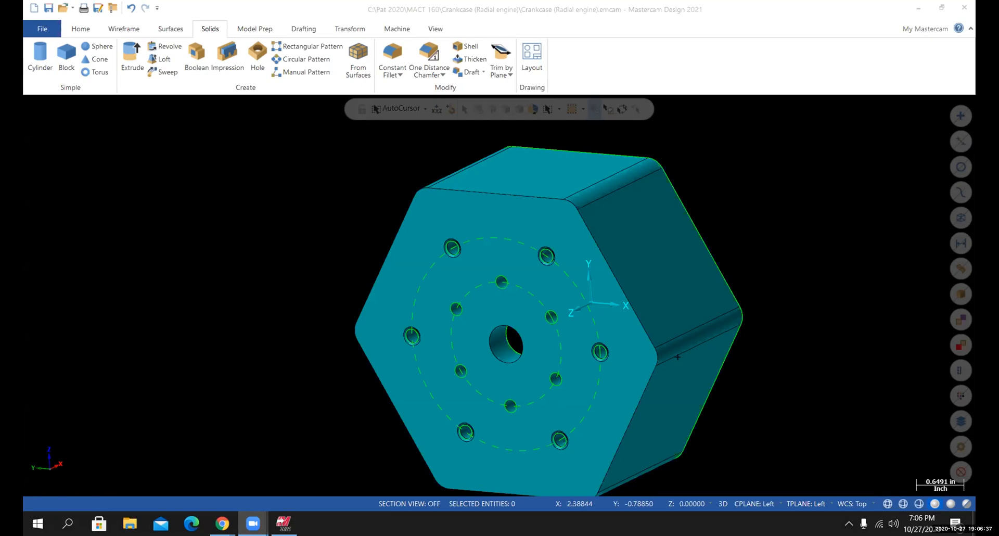
{"action": "middle_click_drag", "start_coordinate": [680, 358], "coordinate": [655, 373]}
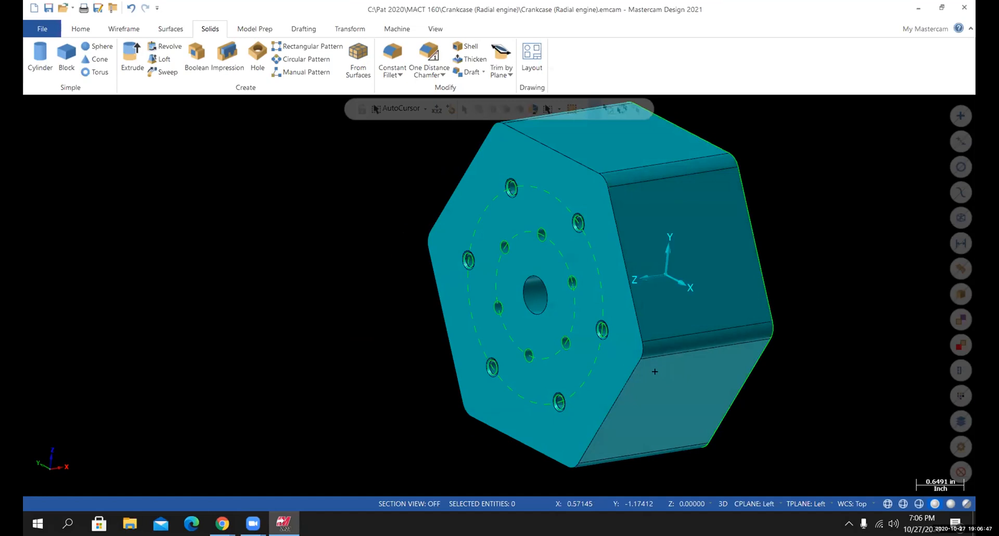
{"action": "middle_click_drag", "start_coordinate": [693, 346], "coordinate": [663, 346]}
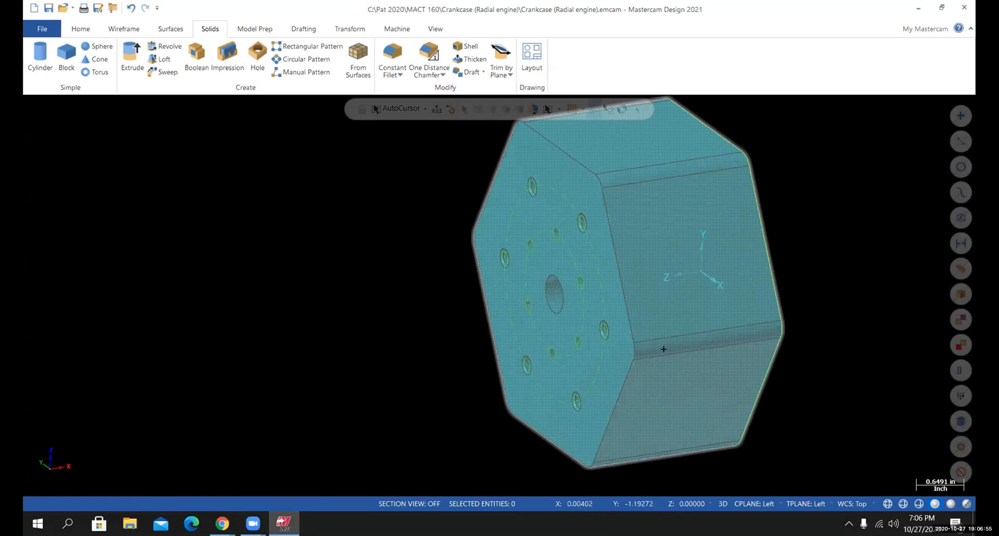
{"action": "middle_click_drag", "start_coordinate": [667, 355], "coordinate": [668, 355]}
{"action": "scroll", "coordinate": [424, 271], "scroll_direction": "down", "scroll_amount": 1}
{"action": "scroll", "coordinate": [449, 232], "scroll_direction": "up", "scroll_amount": 1}
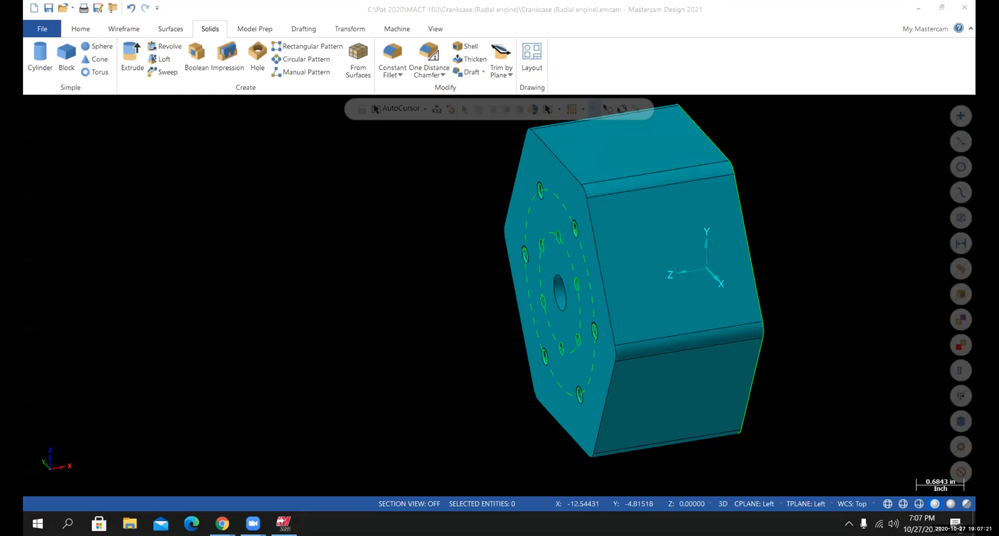
- Switch to the crankcase_inch drawing in Chrome to check the face's hole callouts, and return to the Mastercam model
{"action": "left_click", "coordinate": [918, 8]}
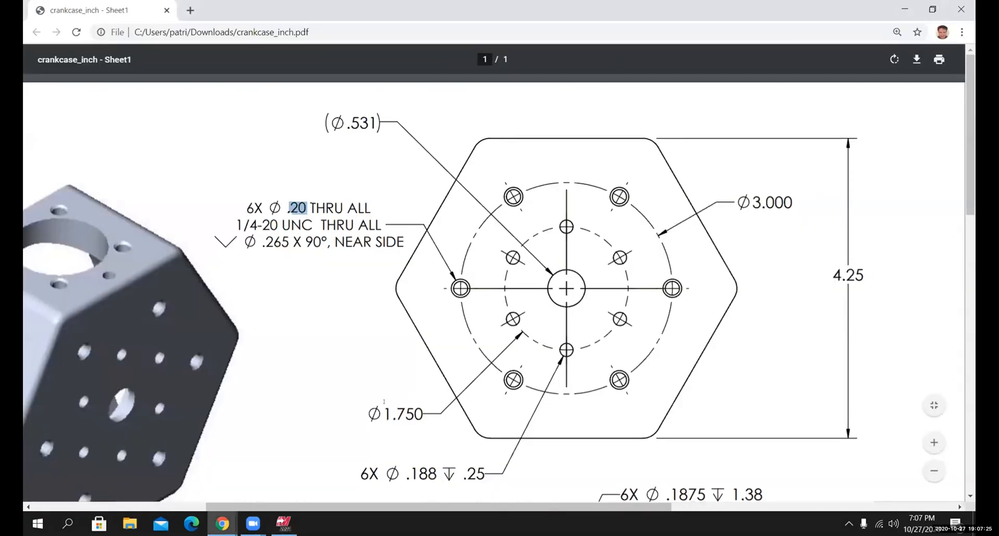
{"action": "left_click", "coordinate": [231, 520]}
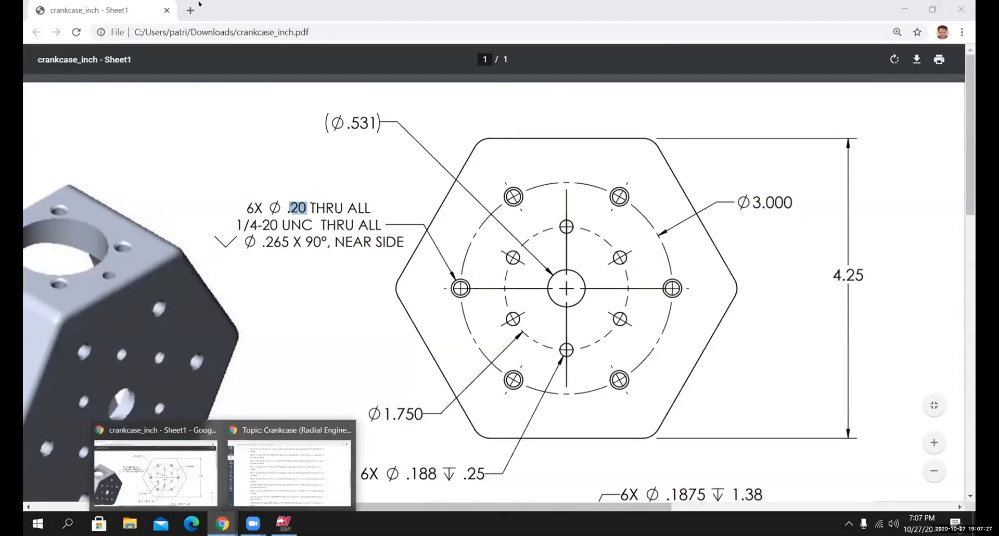
{"action": "left_click", "coordinate": [191, 10]}
{"action": "left_click", "coordinate": [314, 10]}
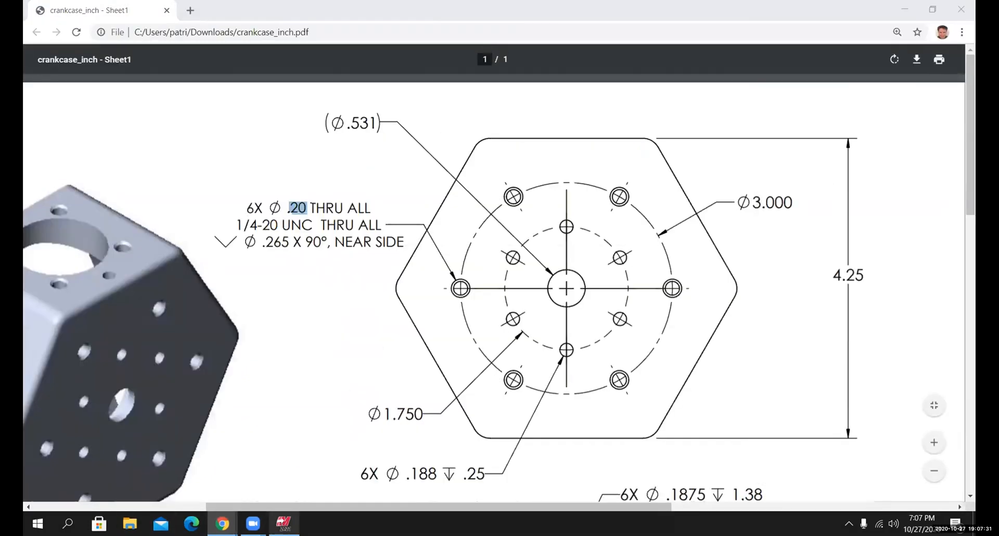
{"action": "key", "text": "alt+Tab"}
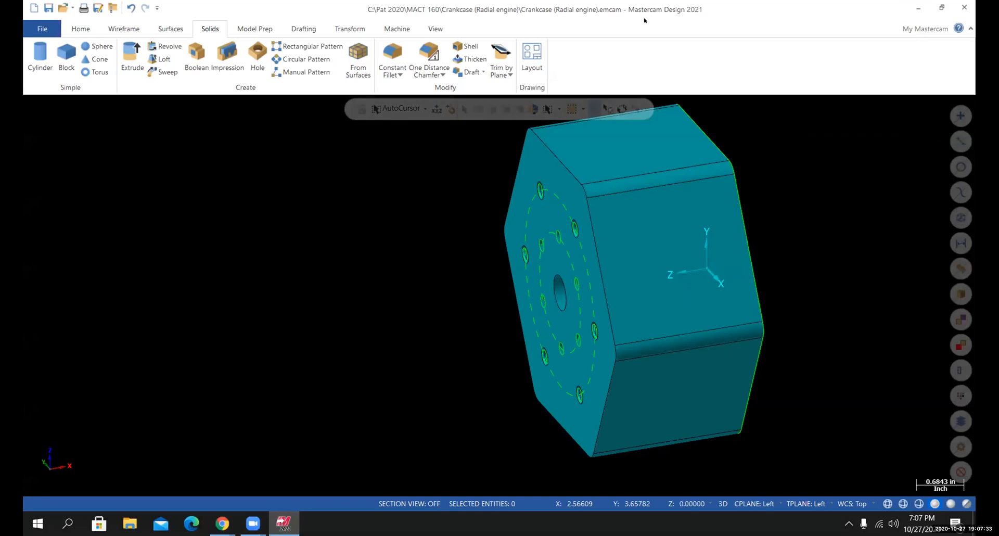
{"action": "key", "text": "alt+Tab"}
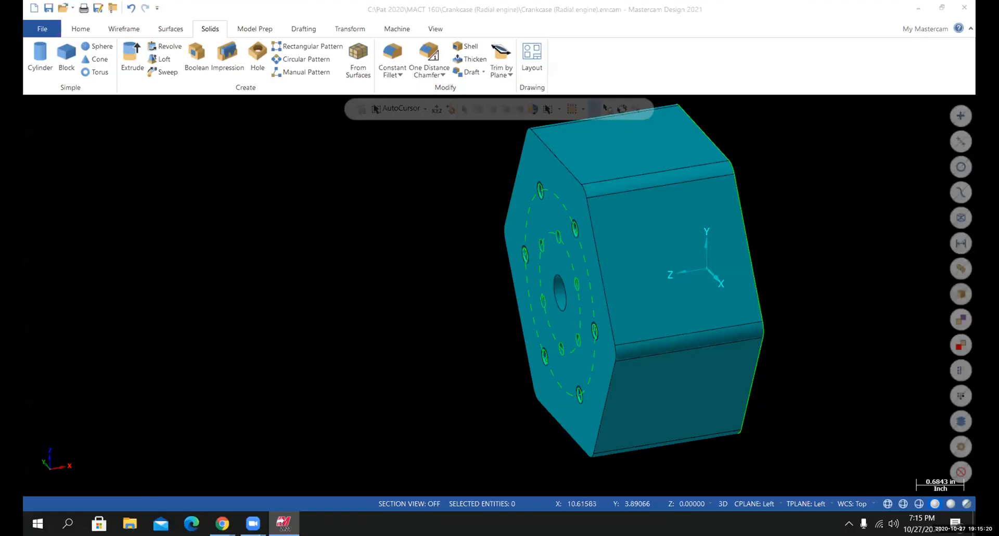
- Close the mail window and switch to the Crankcase (Radial Engine) course topic in Chrome to read the modeling steps after the .188 holes
{"action": "mouse_move", "coordinate": [644, 308]}
{"action": "middle_mouse_down"}
{"action": "mouse_move", "coordinate": [662, 298]}
{"action": "mouse_move", "coordinate": [630, 305]}
{"action": "middle_mouse_up"}
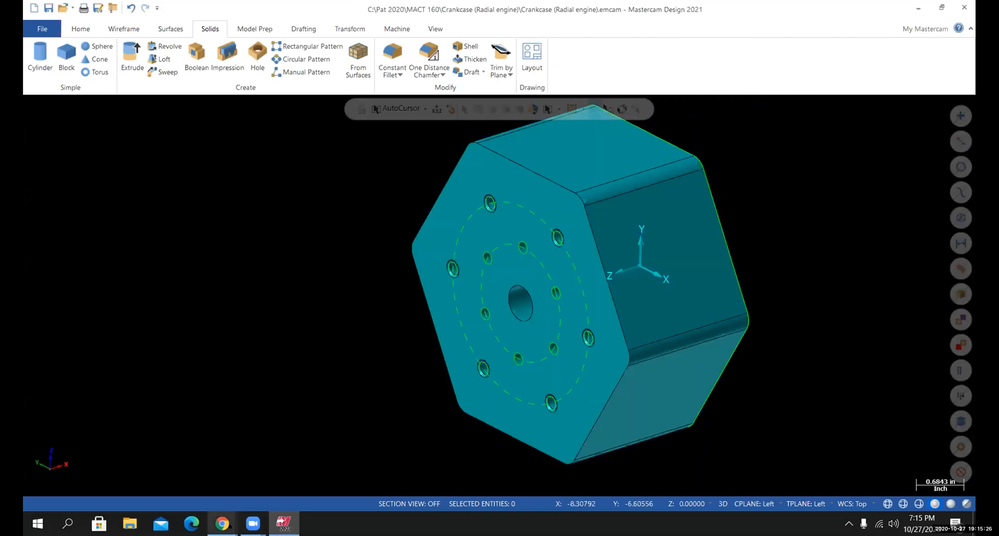
{"action": "mouse_move", "coordinate": [222, 523]}
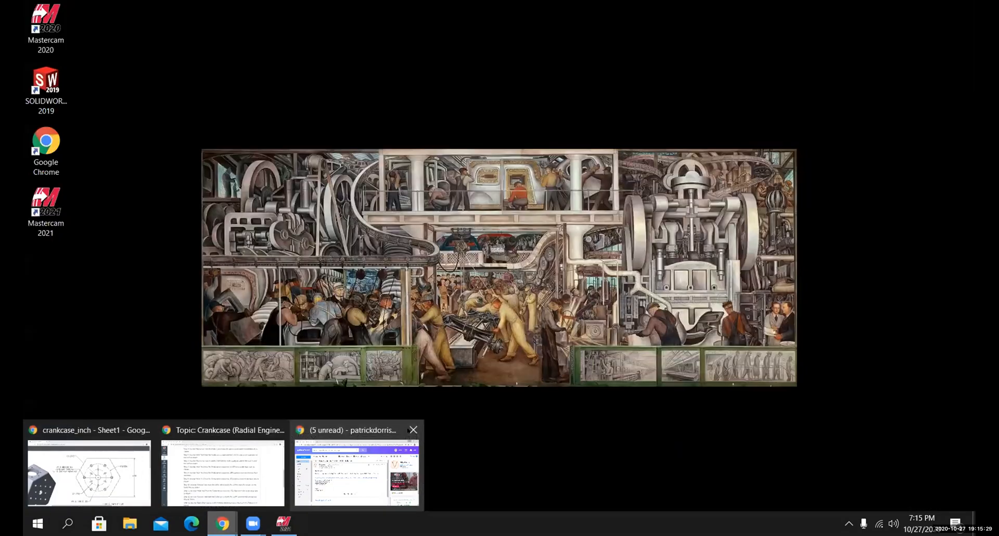
{"action": "left_click", "coordinate": [413, 429]}
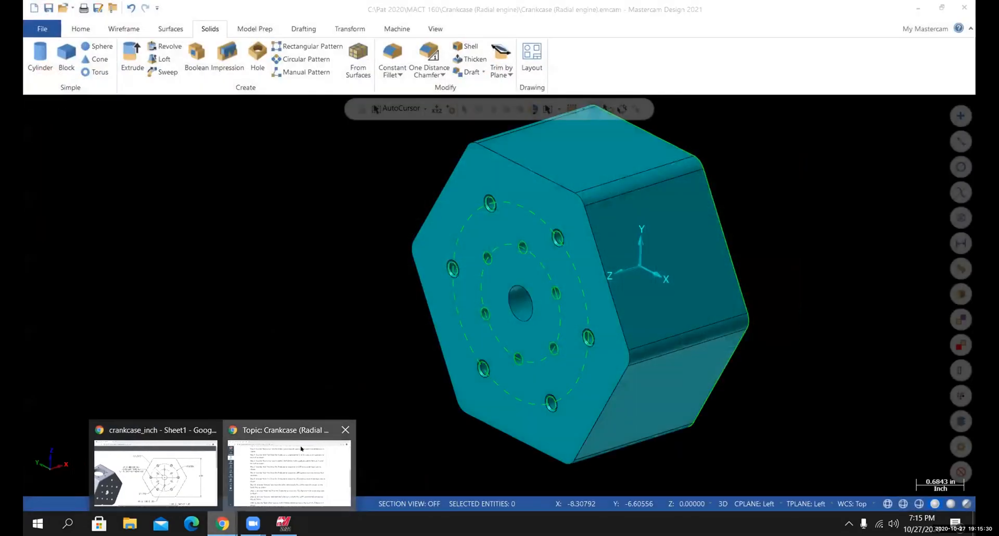
{"action": "left_click", "coordinate": [286, 468]}
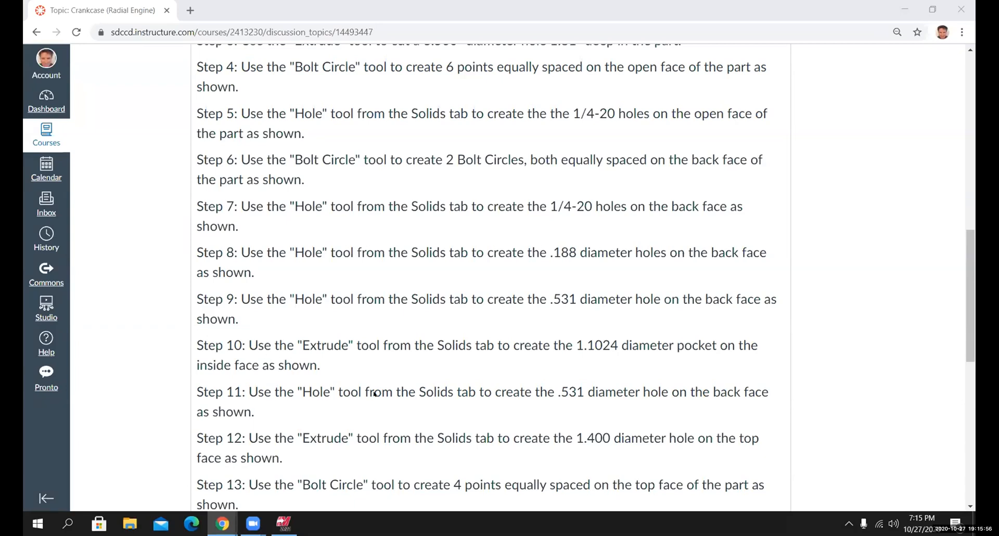
{"action": "scroll", "coordinate": [374, 394], "scroll_direction": "down", "scroll_amount": 2}
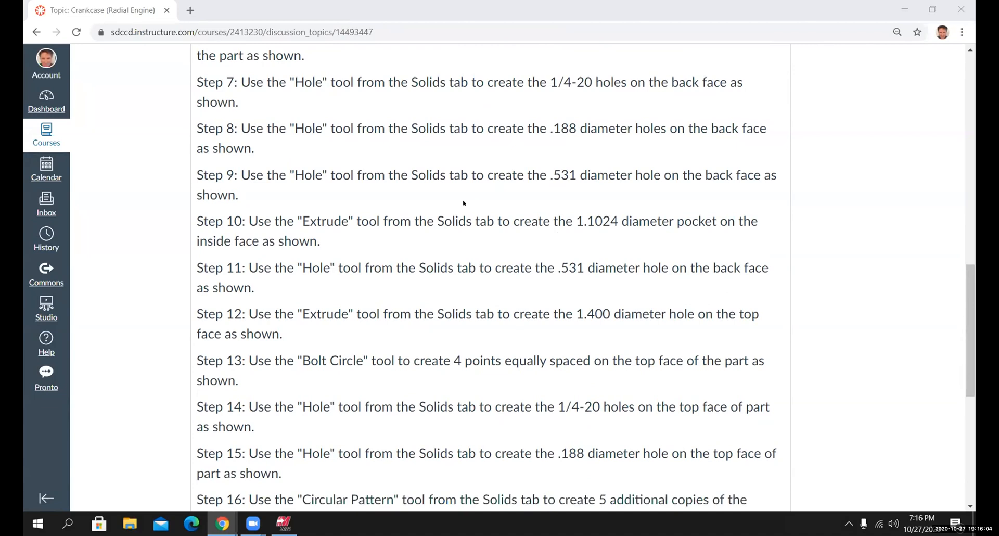
- Switch to the crankcase_inch drawing in Chrome and examine Section A-A for the inside pocket's diameter and depth
{"action": "mouse_move", "coordinate": [222, 522]}
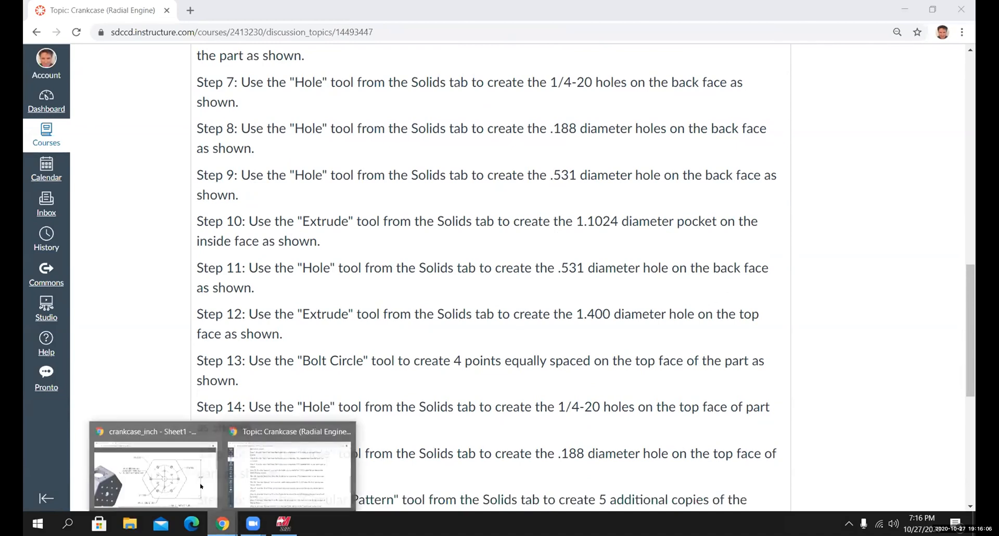
{"action": "left_click", "coordinate": [138, 457]}
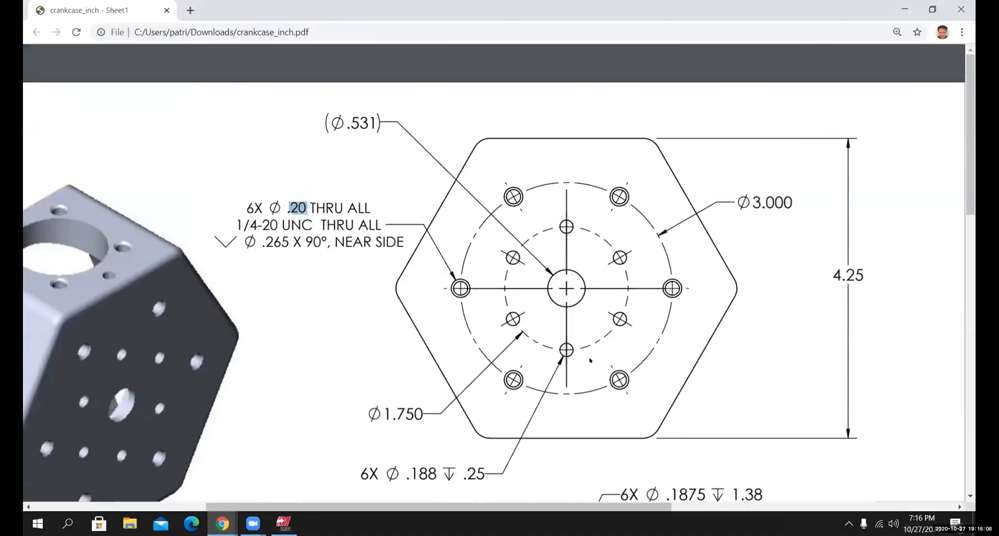
{"action": "scroll", "coordinate": [590, 359], "scroll_direction": "down", "scroll_amount": 4, "text": "ctrl"}
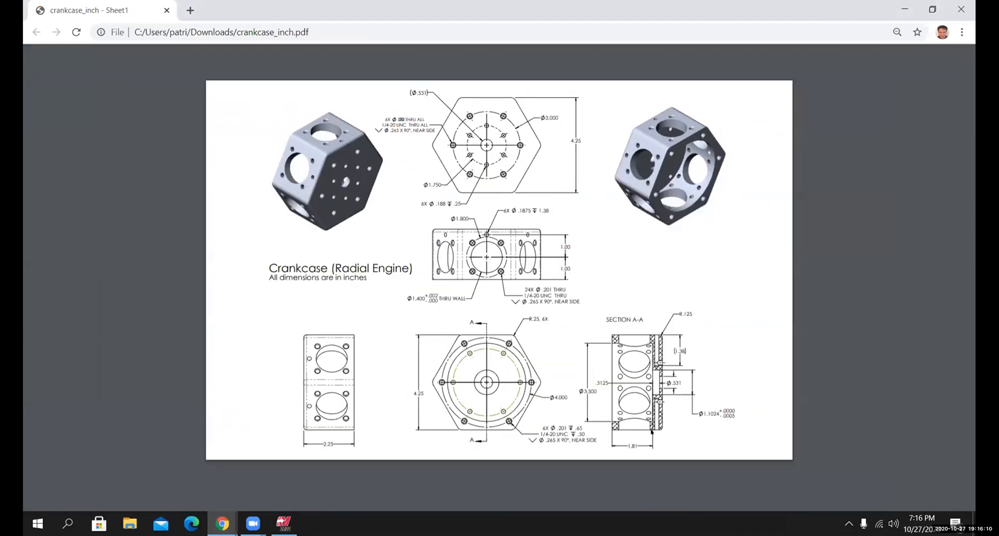
{"action": "scroll", "coordinate": [630, 425], "scroll_direction": "up", "scroll_amount": 5, "text": "ctrl"}
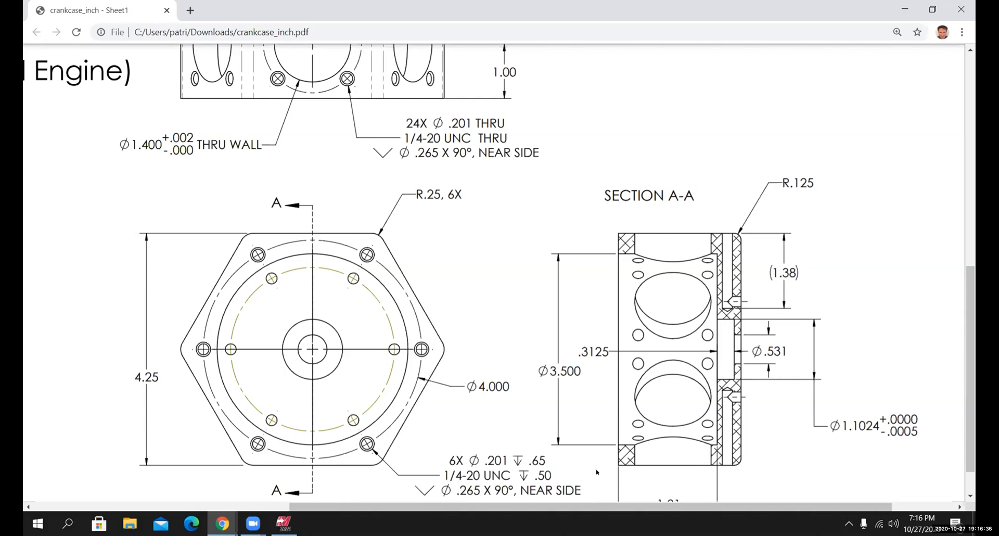
- Return to the Mastercam model and set the construction and tool planes to Right for work on the inside face
{"action": "left_click", "coordinate": [284, 523]}
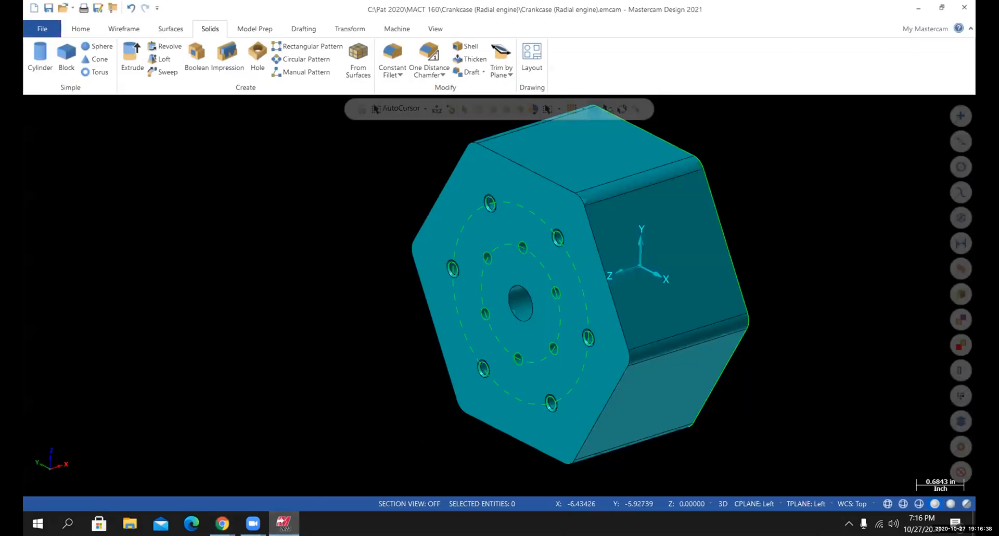
{"action": "middle_click_drag", "start_coordinate": [608, 371], "coordinate": [669, 376]}
{"action": "scroll", "coordinate": [767, 371], "scroll_direction": "up", "scroll_amount": 1}
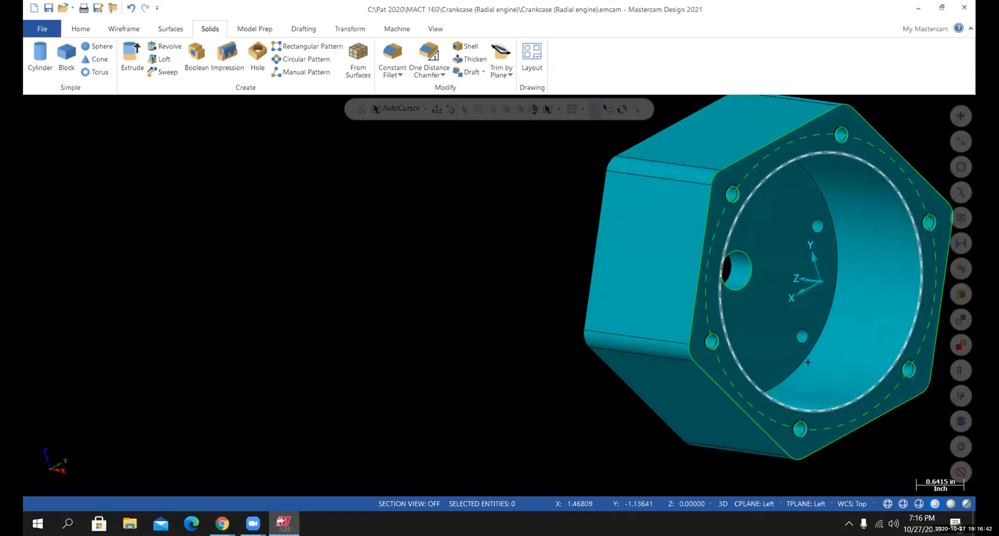
{"action": "scroll", "coordinate": [886, 361], "scroll_direction": "down", "scroll_amount": 5}
{"action": "scroll", "coordinate": [885, 364], "scroll_direction": "up", "scroll_amount": 5}
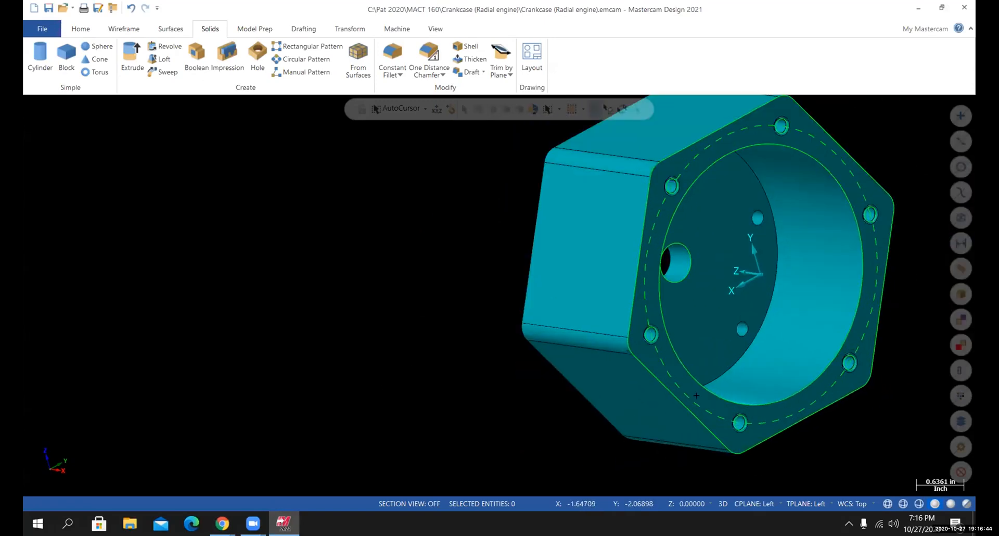
{"action": "left_click", "coordinate": [741, 503]}
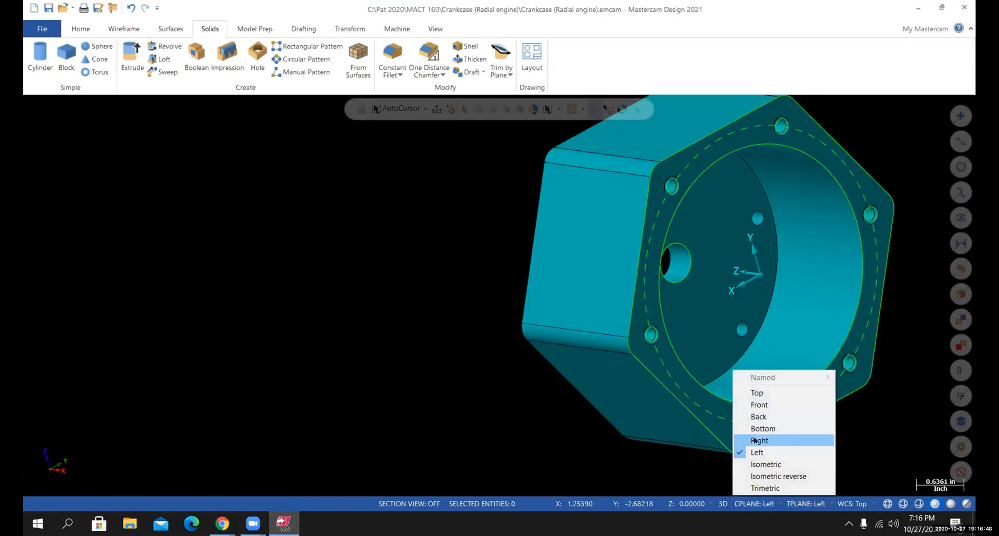
{"action": "left_click", "coordinate": [744, 440]}
{"action": "middle_click_drag", "start_coordinate": [701, 396], "coordinate": [756, 354]}
{"action": "scroll", "coordinate": [885, 299], "scroll_direction": "up", "scroll_amount": 1}
{"action": "scroll", "coordinate": [853, 308], "scroll_direction": "down", "scroll_amount": 4}
{"action": "scroll", "coordinate": [928, 299], "scroll_direction": "up", "scroll_amount": 4}
{"action": "scroll", "coordinate": [910, 317], "scroll_direction": "up", "scroll_amount": 2}
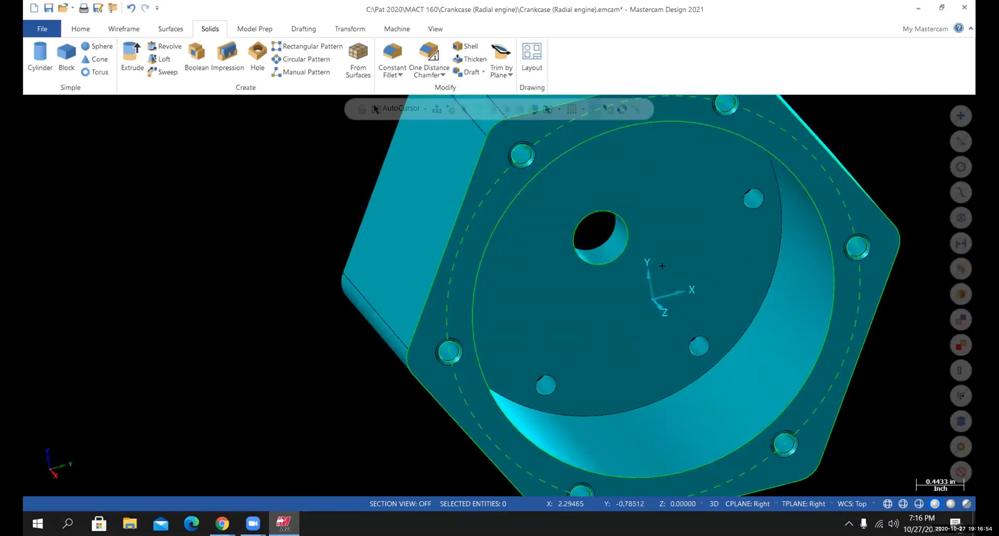
{"action": "middle_click_drag", "start_coordinate": [661, 264], "coordinate": [616, 210]}
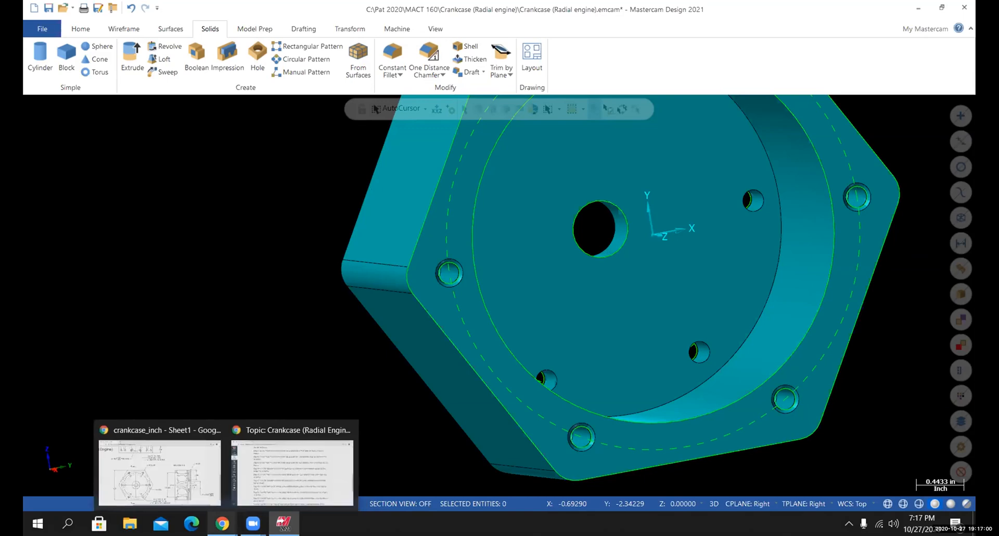
- Recheck the pocket dimensions in the drawing, then draw a 1.1024 diameter circle centered on the central hole on the inside floor
{"action": "left_click", "coordinate": [156, 458]}
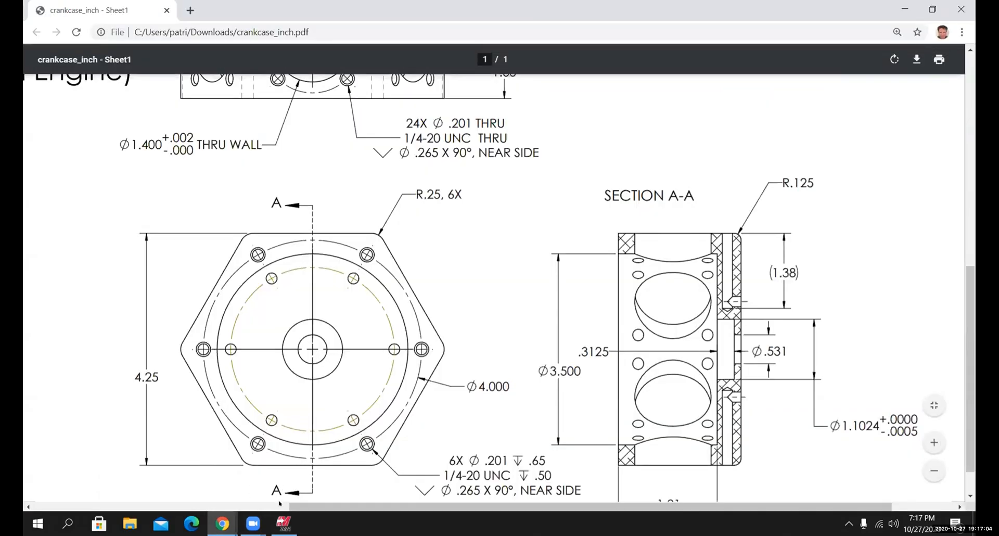
{"action": "left_click", "coordinate": [284, 523]}
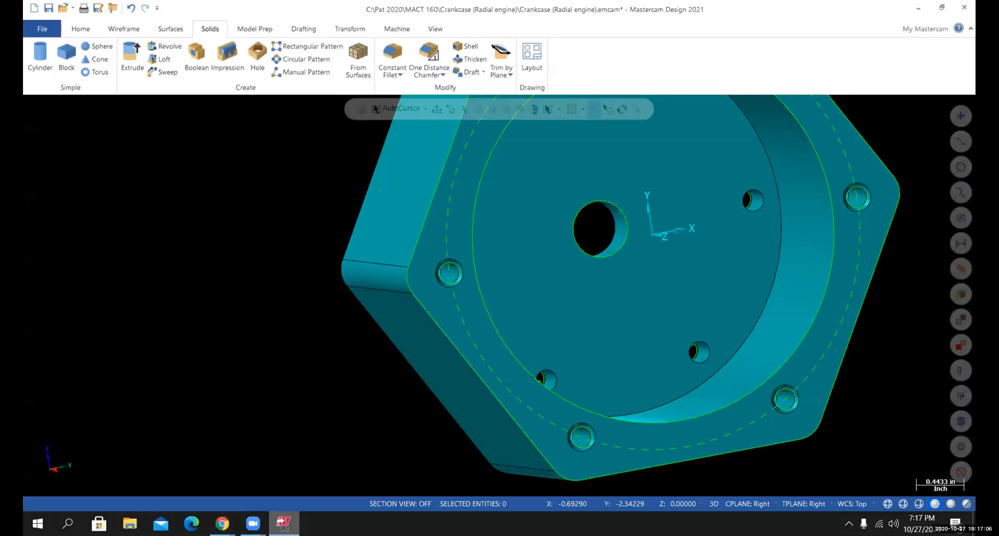
{"action": "left_click", "coordinate": [125, 28]}
{"action": "left_click", "coordinate": [217, 52]}
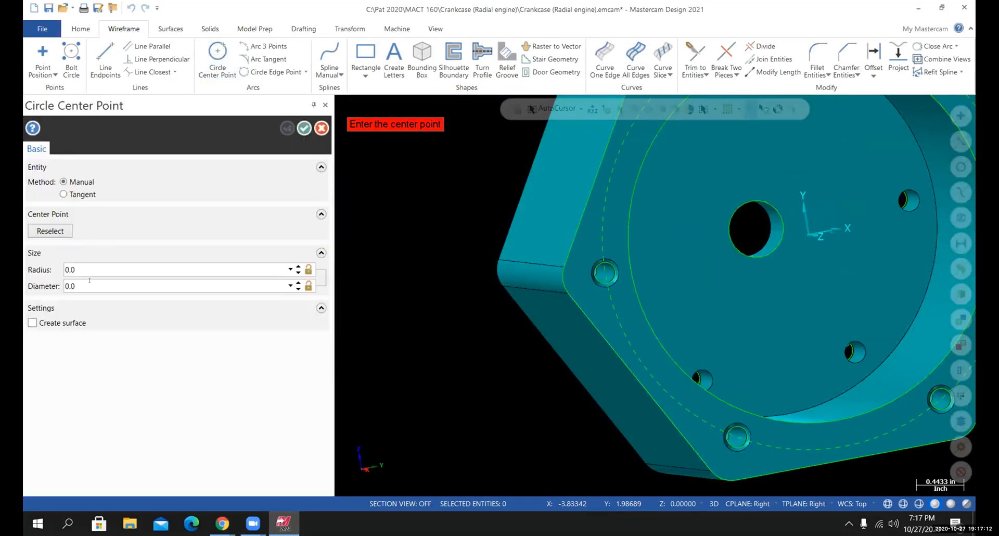
{"action": "left_click", "coordinate": [89, 282]}
{"action": "type", "text": "1.1024"}
{"action": "key", "text": "Return"}
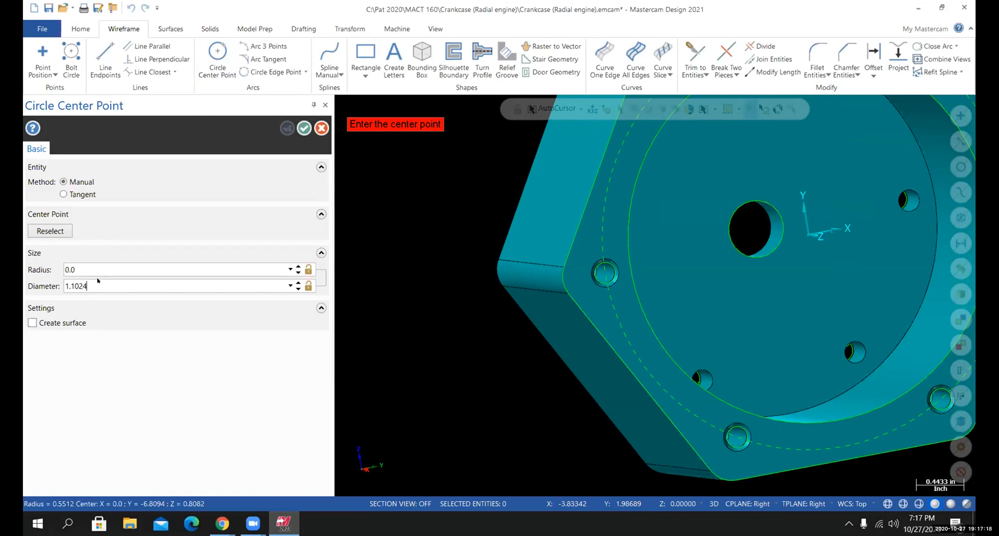
{"action": "left_click", "coordinate": [779, 243]}
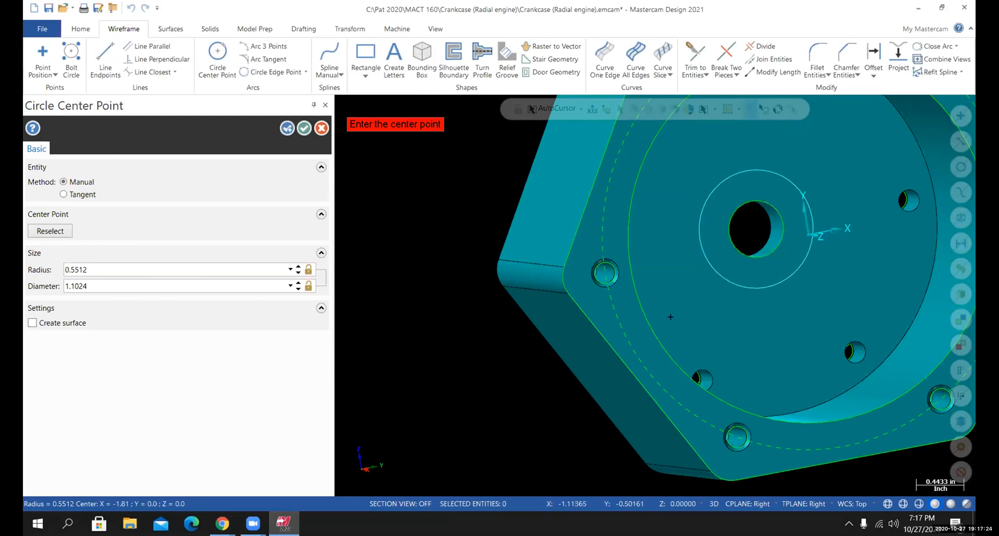
{"action": "mouse_move", "coordinate": [516, 408]}
{"action": "middle_mouse_down"}
{"action": "mouse_move", "coordinate": [597, 398]}
{"action": "mouse_move", "coordinate": [568, 392]}
{"action": "middle_mouse_up"}
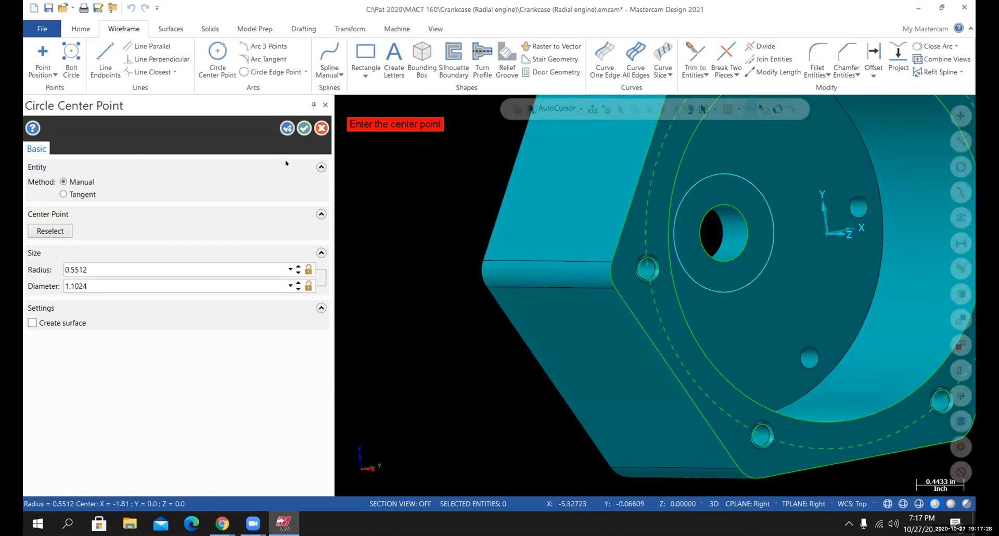
{"action": "left_click", "coordinate": [305, 128]}
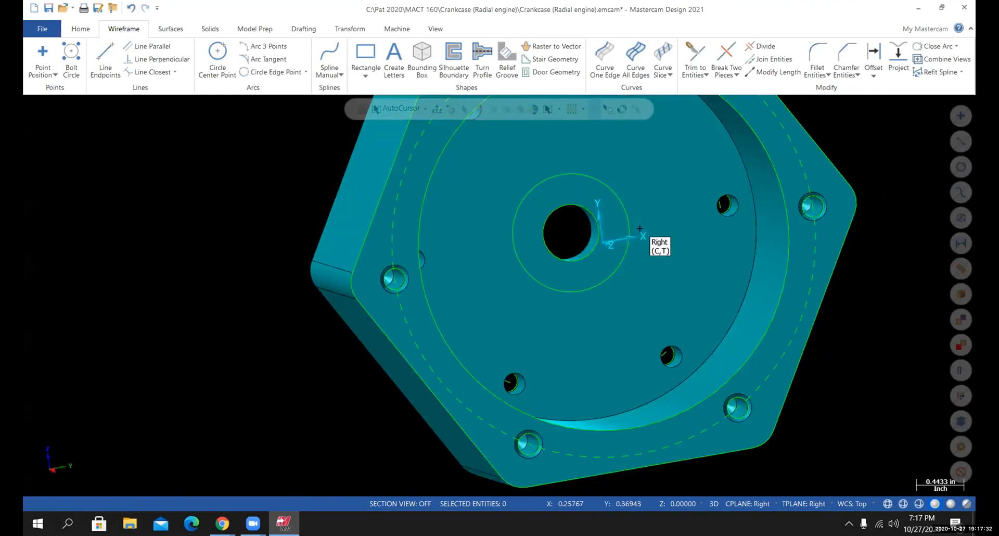
- Set up a Solid Extrude from the 1.1024 circle as a Cut body operation and reverse its direction into the floor
{"action": "scroll", "coordinate": [669, 247], "scroll_direction": "down", "scroll_amount": 3}
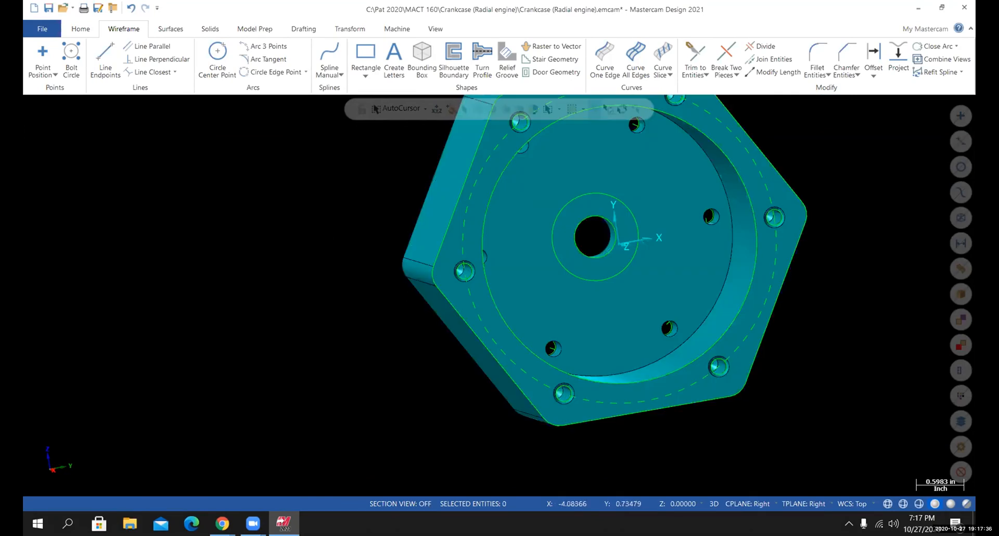
{"action": "left_click", "coordinate": [208, 29]}
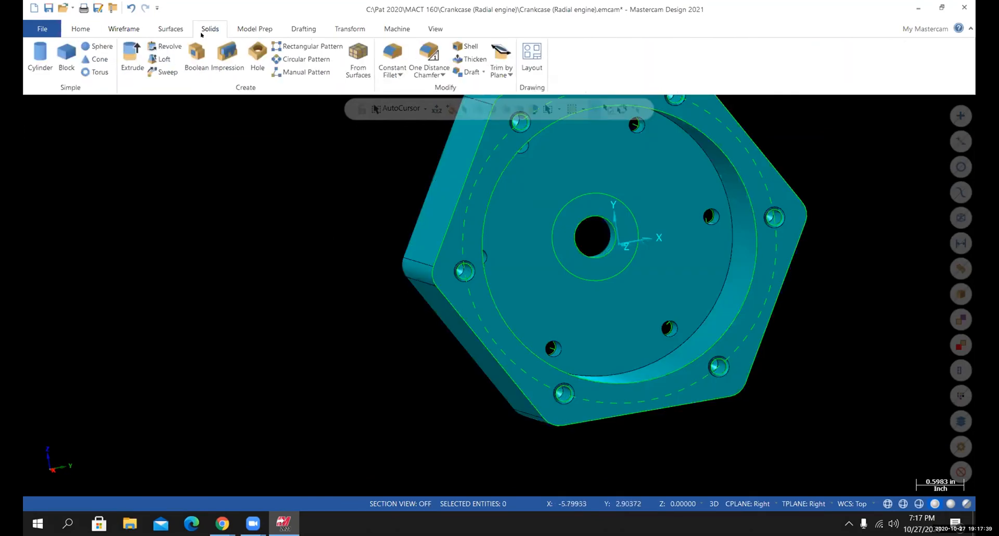
{"action": "left_click", "coordinate": [130, 53]}
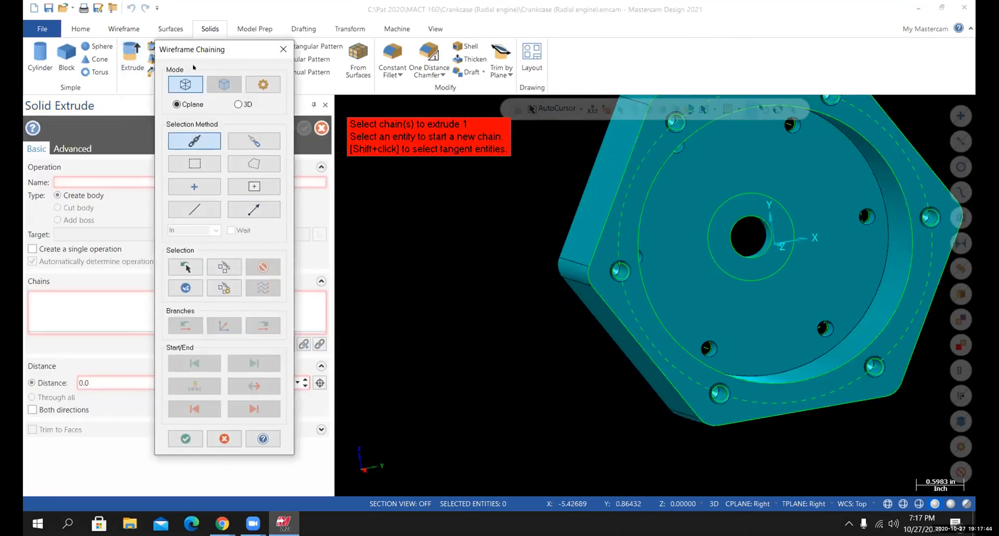
{"action": "left_click", "coordinate": [790, 216]}
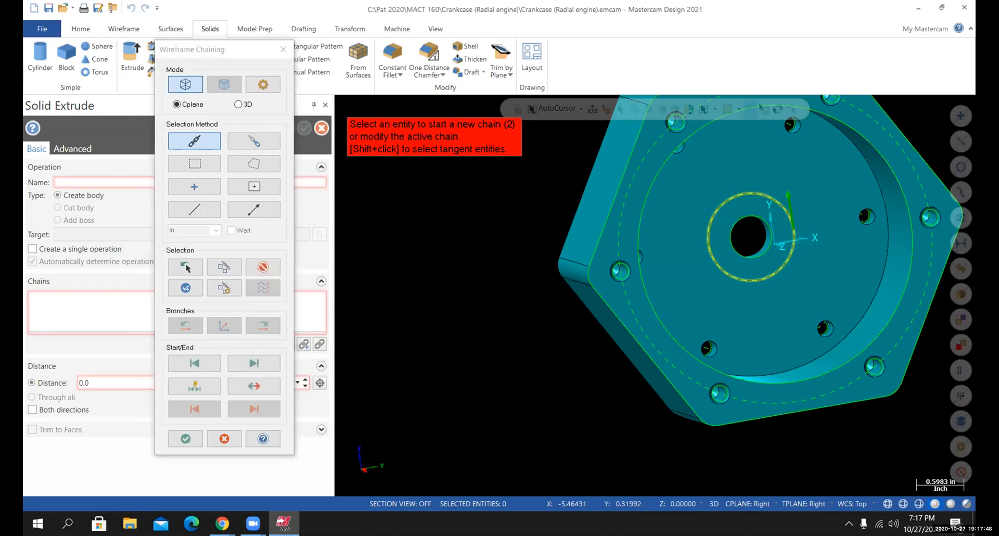
{"action": "left_click", "coordinate": [185, 436]}
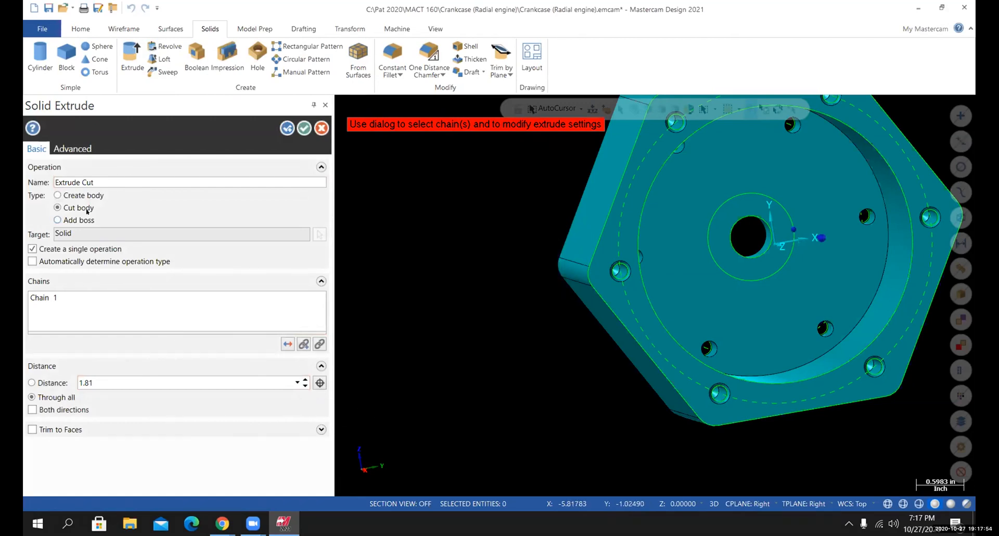
{"action": "middle_click_drag", "start_coordinate": [541, 292], "coordinate": [611, 285]}
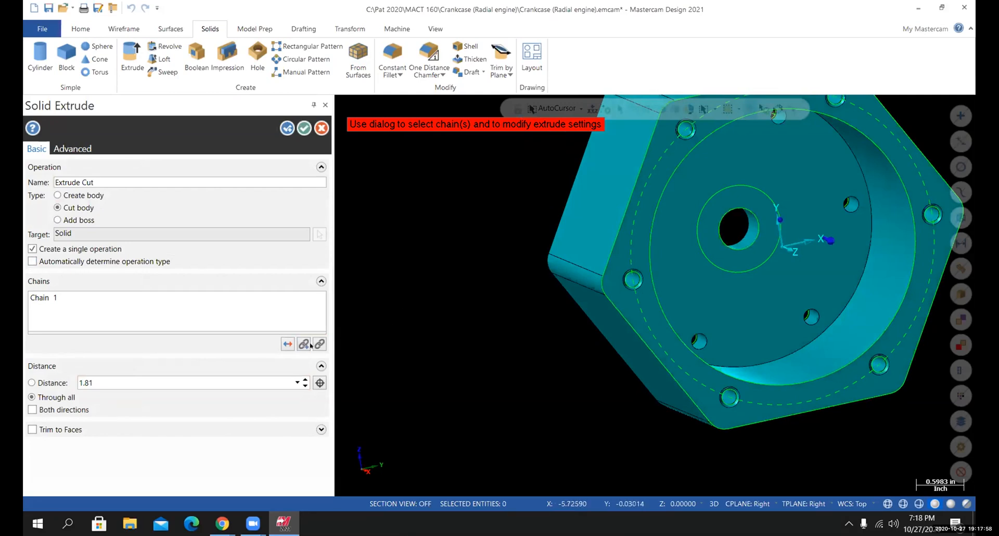
{"action": "left_click", "coordinate": [282, 339]}
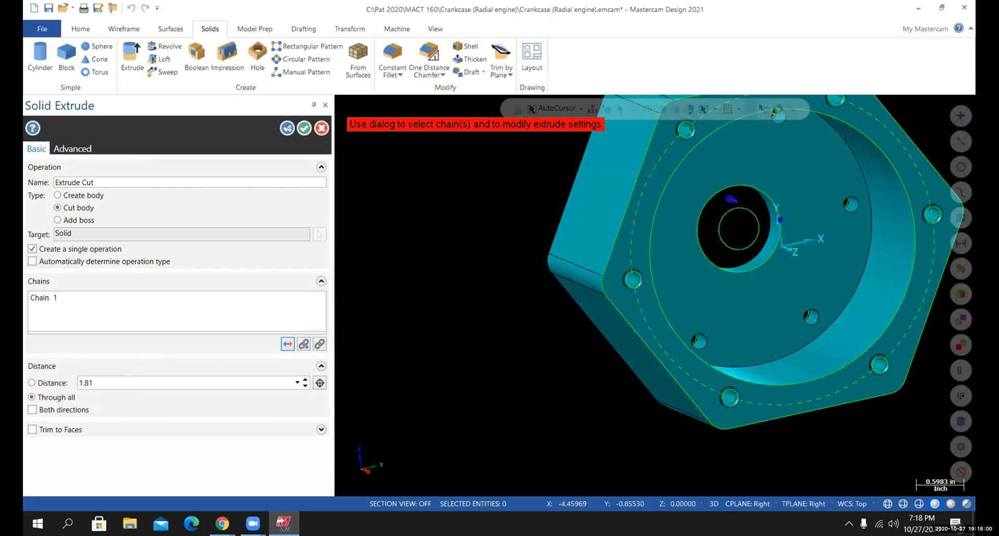
{"action": "mouse_move", "coordinate": [490, 389]}
{"action": "middle_mouse_down"}
{"action": "mouse_move", "coordinate": [507, 386]}
{"action": "mouse_move", "coordinate": [474, 385]}
{"action": "middle_mouse_up"}
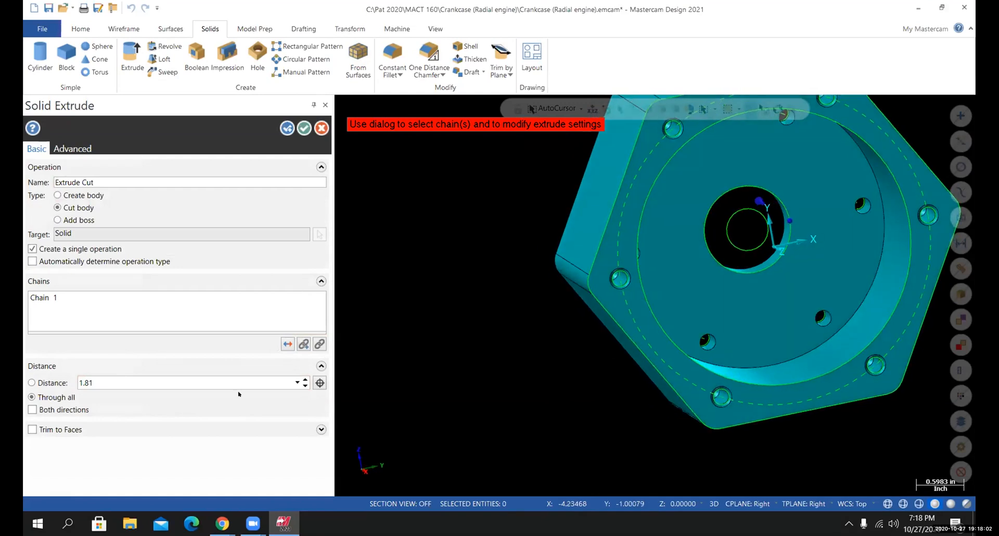
- Set the extrude cut's distance to 0.3125 and create the pocket
{"action": "double_click", "coordinate": [100, 383]}
{"action": "type", "text": ".3125"}
{"action": "key", "text": "Return"}
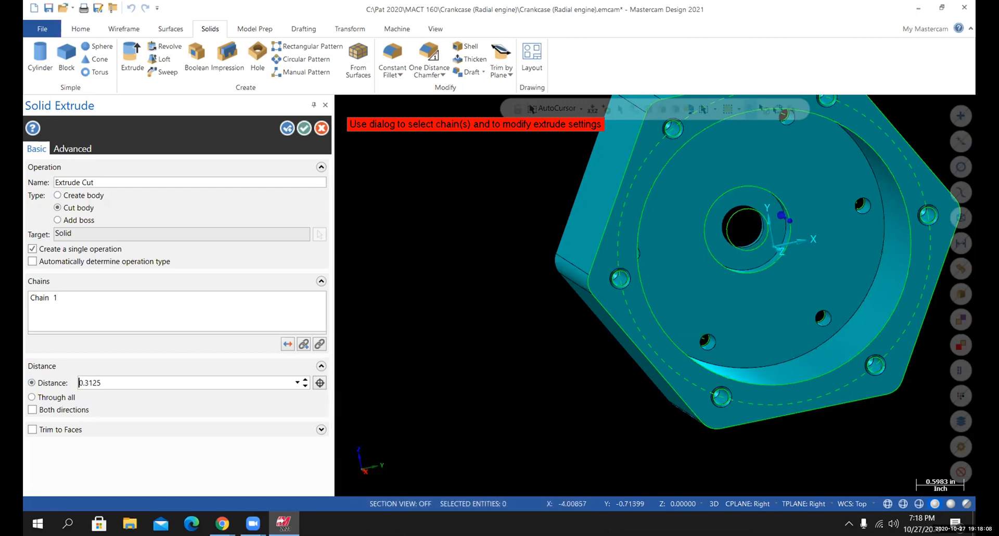
{"action": "middle_click_drag", "start_coordinate": [651, 347], "coordinate": [611, 341]}
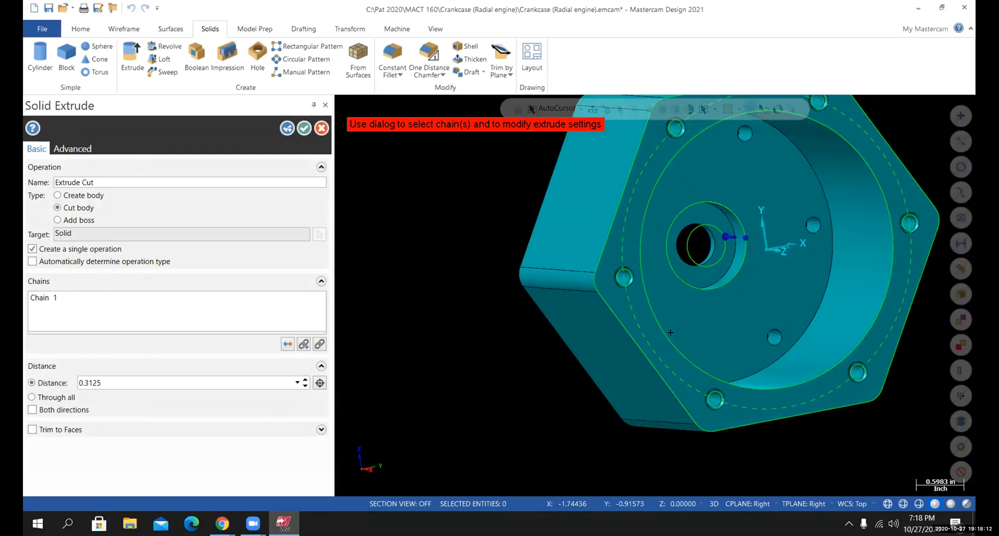
{"action": "left_click", "coordinate": [304, 128]}
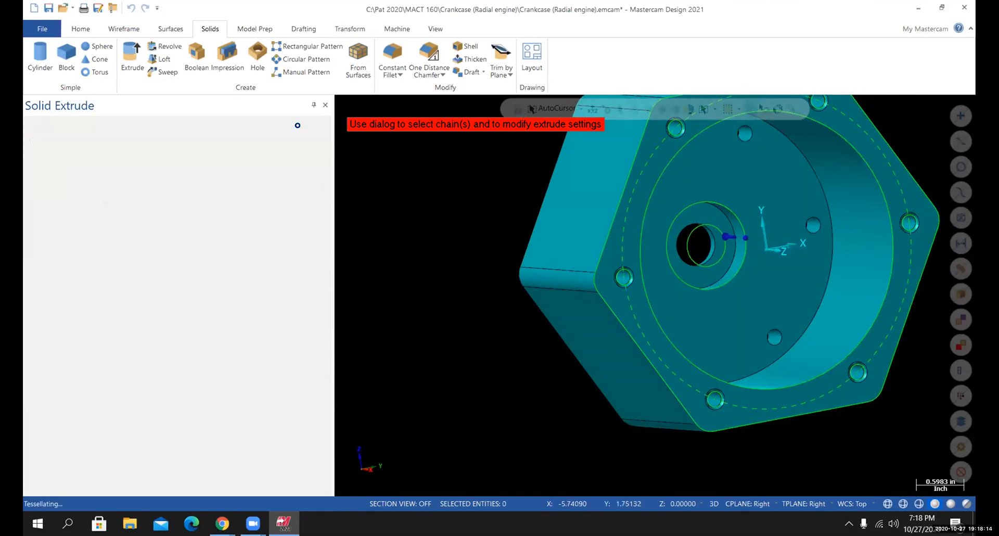
- Inspect the finished pocket and return the crankcase to the Isometric (WCS) view
{"action": "mouse_move", "coordinate": [543, 315]}
{"action": "middle_mouse_down"}
{"action": "mouse_move", "coordinate": [761, 329]}
{"action": "mouse_move", "coordinate": [369, 322]}
{"action": "mouse_move", "coordinate": [451, 332]}
{"action": "mouse_move", "coordinate": [435, 332]}
{"action": "mouse_move", "coordinate": [620, 280]}
{"action": "middle_mouse_up"}
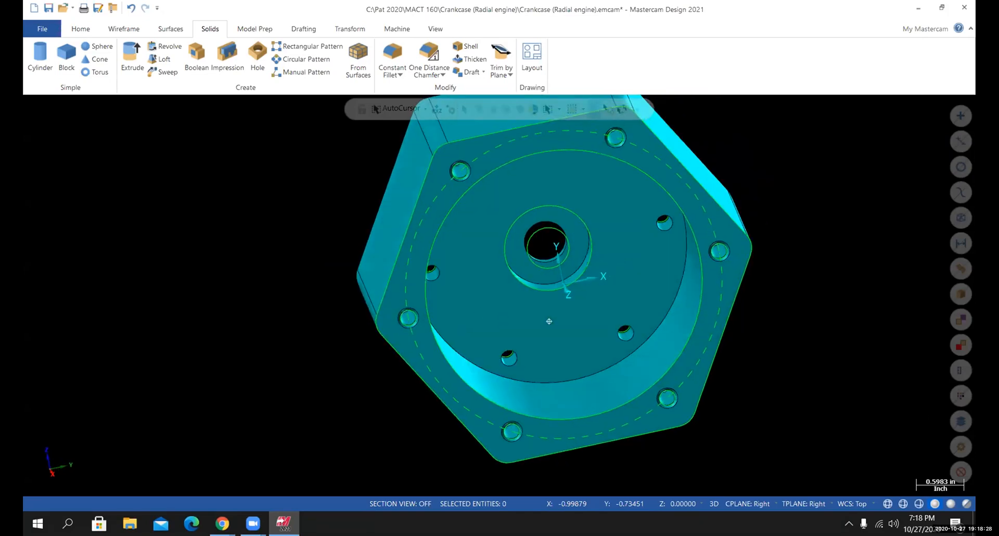
{"action": "middle_click_drag", "start_coordinate": [181, 244], "coordinate": [180, 244]}
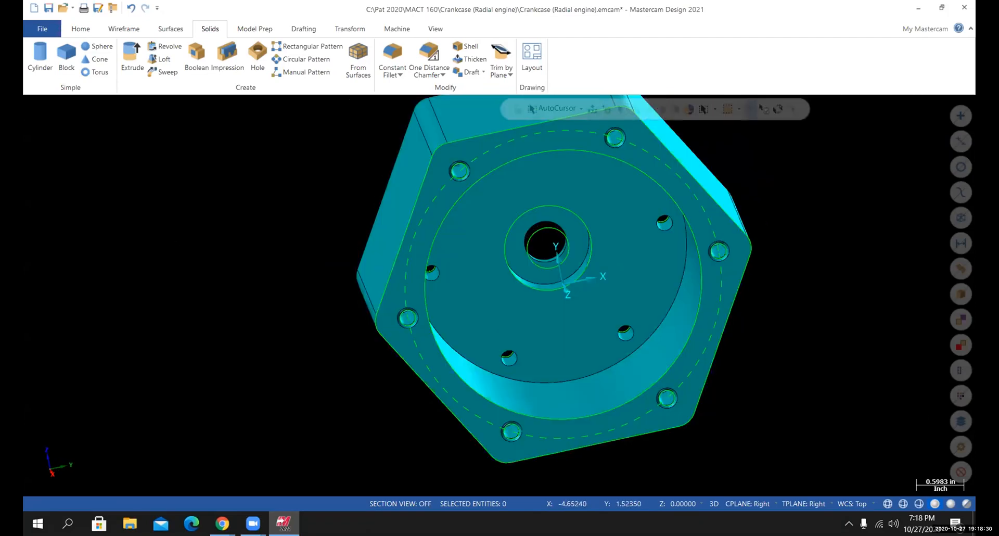
{"action": "left_click", "coordinate": [132, 57]}
{"action": "left_click", "coordinate": [282, 50]}
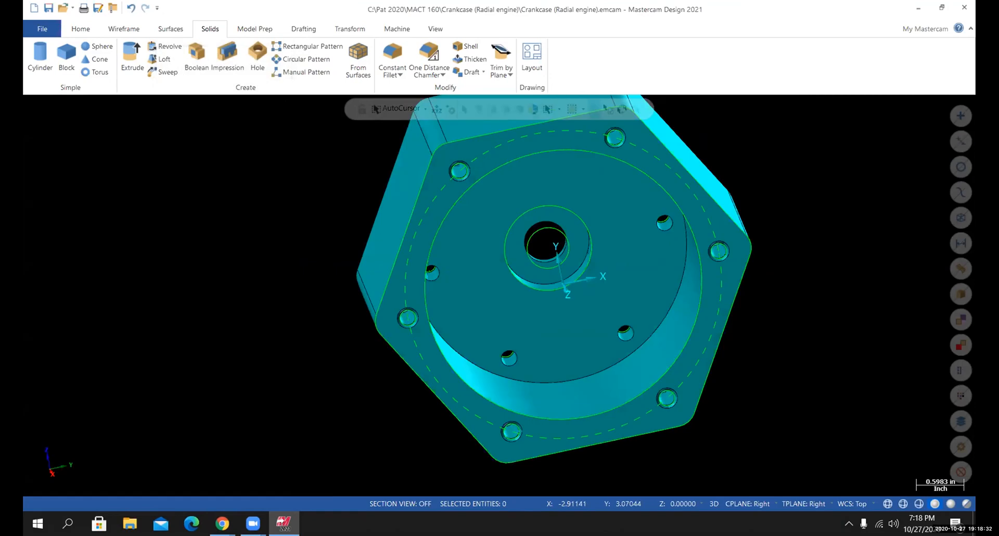
{"action": "right_click", "coordinate": [283, 183]}
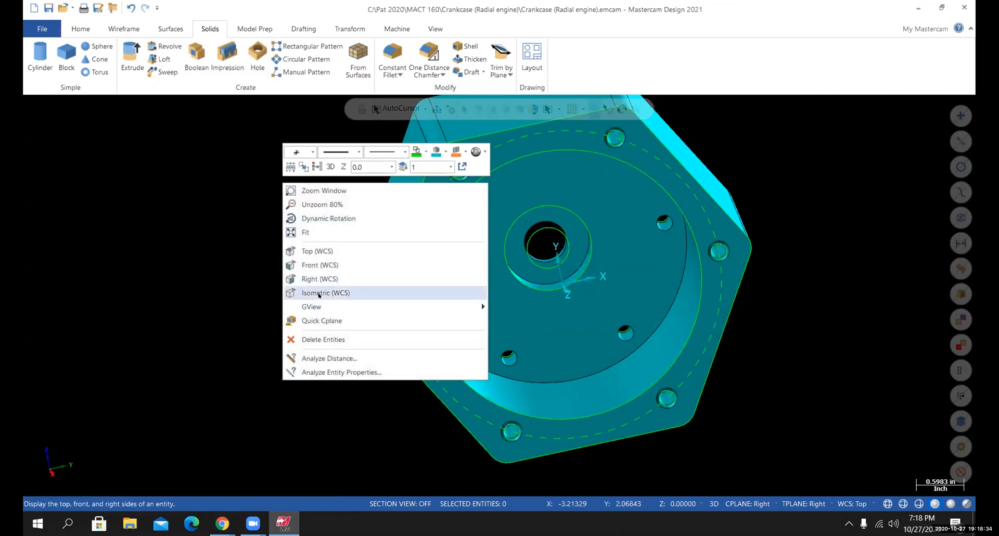
{"action": "left_click", "coordinate": [319, 294]}
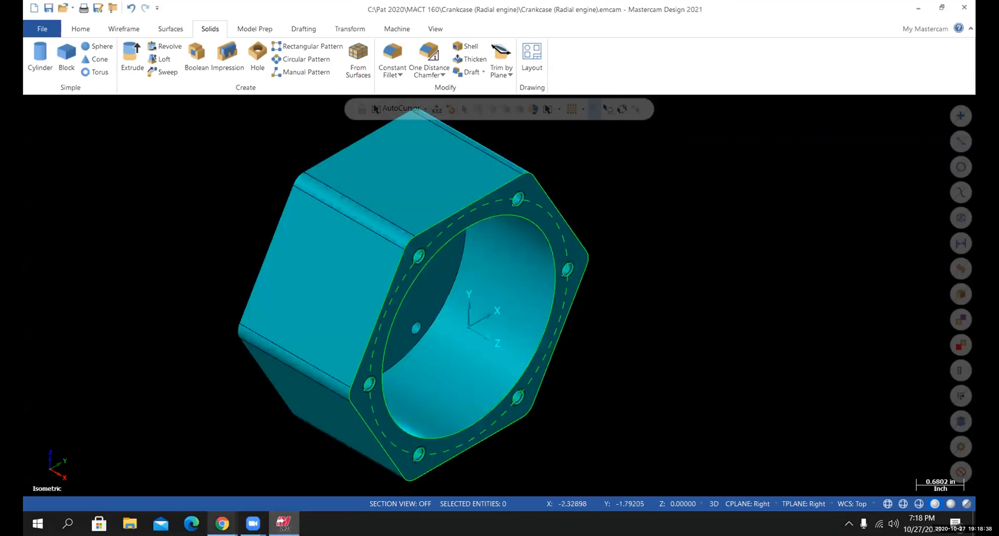
- Switch to the crankcase_inch drawing and examine the dimensioned views for the outer flat's bore and bolt-circle hole callouts
{"action": "left_click", "coordinate": [222, 523]}
{"action": "left_click", "coordinate": [156, 473]}
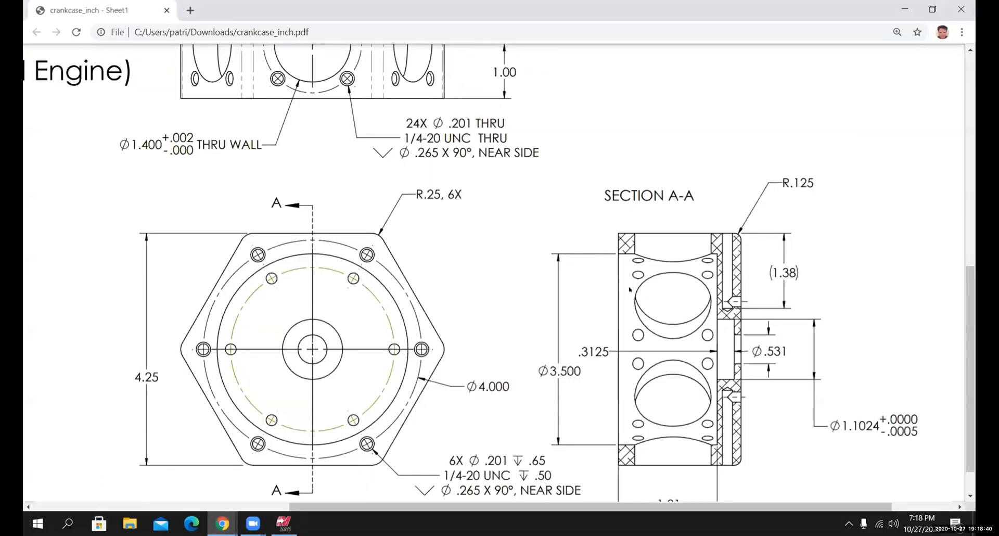
{"action": "scroll", "coordinate": [608, 285], "scroll_direction": "up", "scroll_amount": 3}
{"action": "scroll", "coordinate": [622, 274], "scroll_direction": "down", "scroll_amount": 4, "text": "ctrl"}
{"action": "scroll", "coordinate": [828, 89], "scroll_direction": "up", "scroll_amount": 3, "text": "ctrl"}
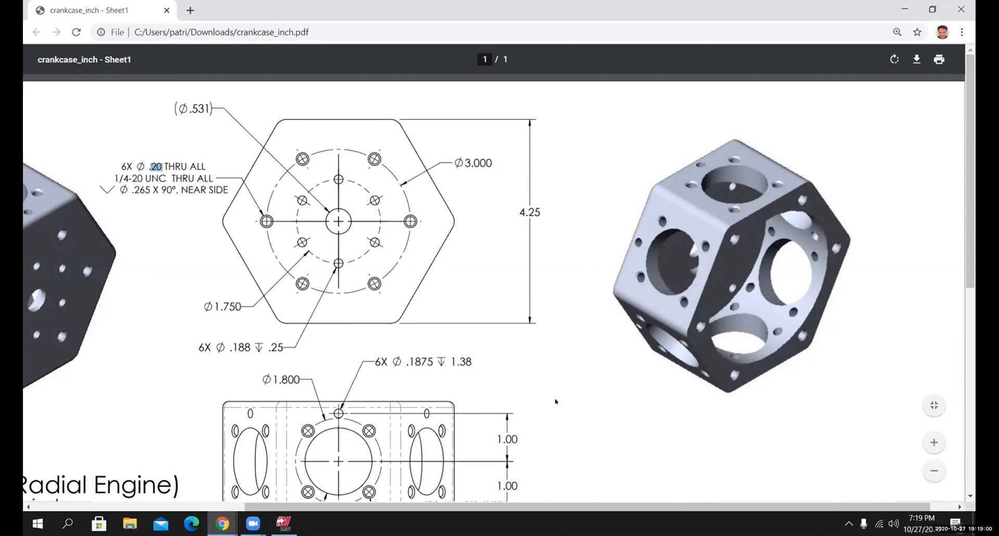
- Look over the full crankcase drawing and read the course steps for the 1.400 diameter hole on the top face
{"action": "scroll", "coordinate": [574, 393], "scroll_direction": "down", "scroll_amount": 3, "text": "ctrl"}
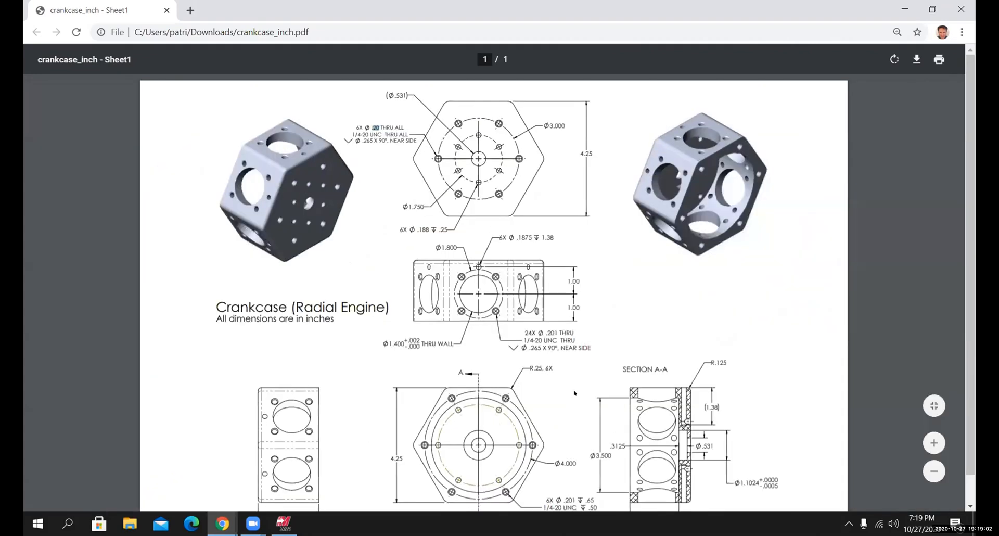
{"action": "scroll", "coordinate": [341, 477], "scroll_direction": "down", "scroll_amount": 1, "text": "ctrl"}
{"action": "scroll", "coordinate": [415, 440], "scroll_direction": "up", "scroll_amount": 1, "text": "ctrl"}
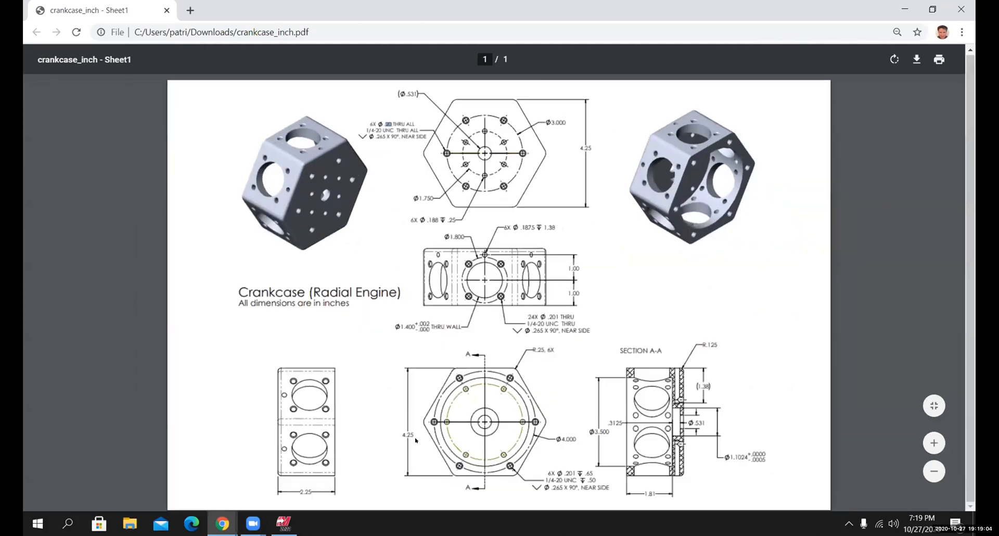
{"action": "mouse_move", "coordinate": [222, 522]}
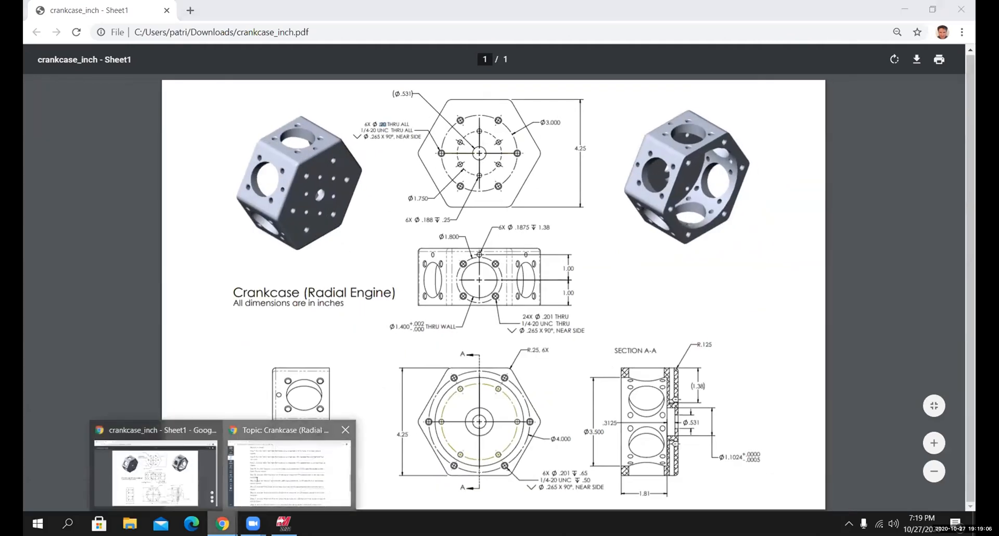
{"action": "left_click", "coordinate": [271, 502]}
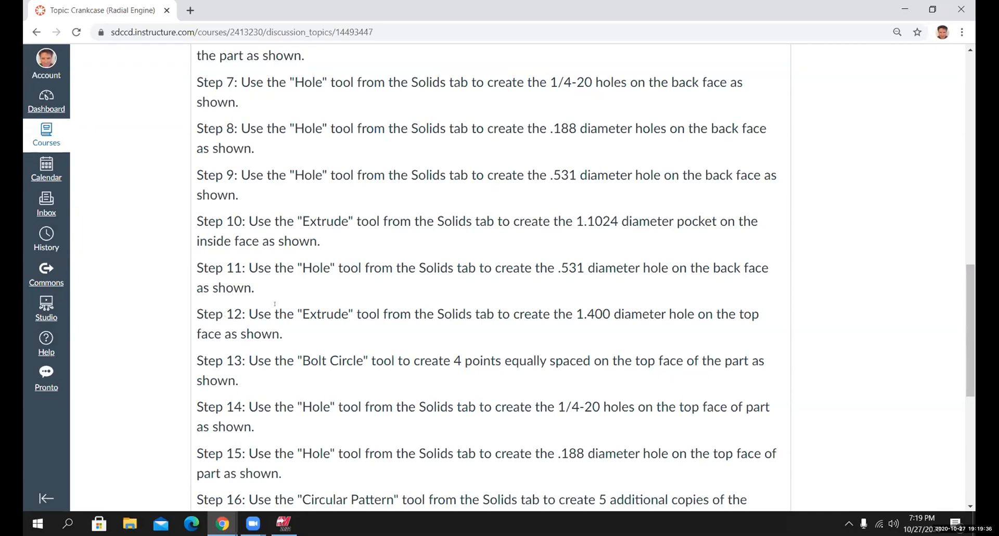
- Return to the crankcase_inch drawing and examine the side view for the top-face bore diameter and center location
{"action": "left_click", "coordinate": [284, 523]}
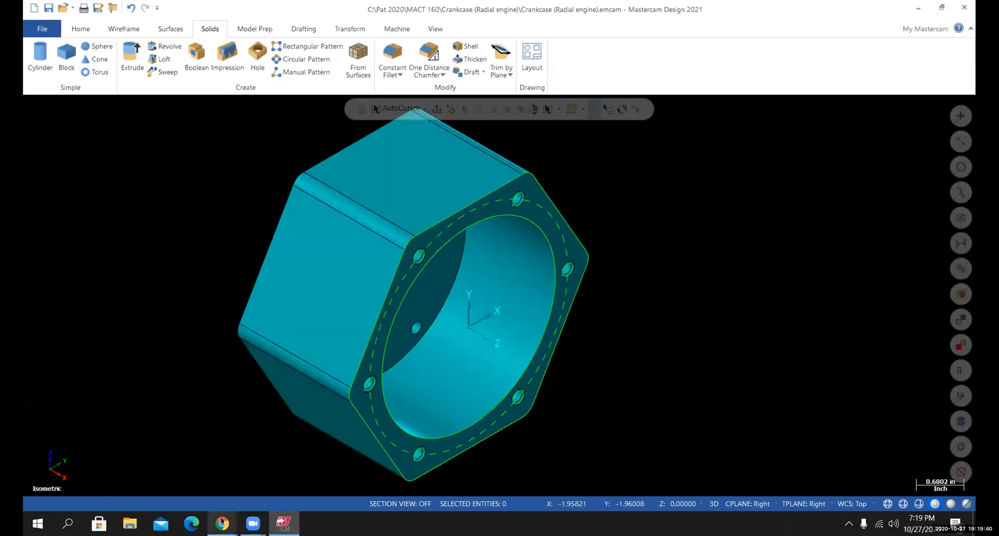
{"action": "left_click", "coordinate": [222, 523]}
{"action": "left_click", "coordinate": [172, 468]}
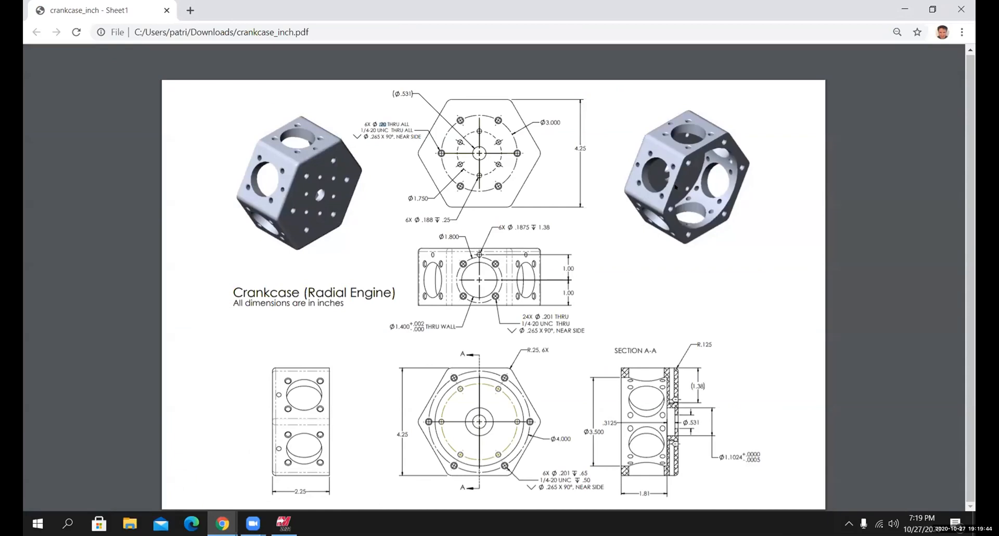
{"action": "scroll", "coordinate": [651, 121], "scroll_direction": "up", "scroll_amount": 3, "text": "ctrl"}
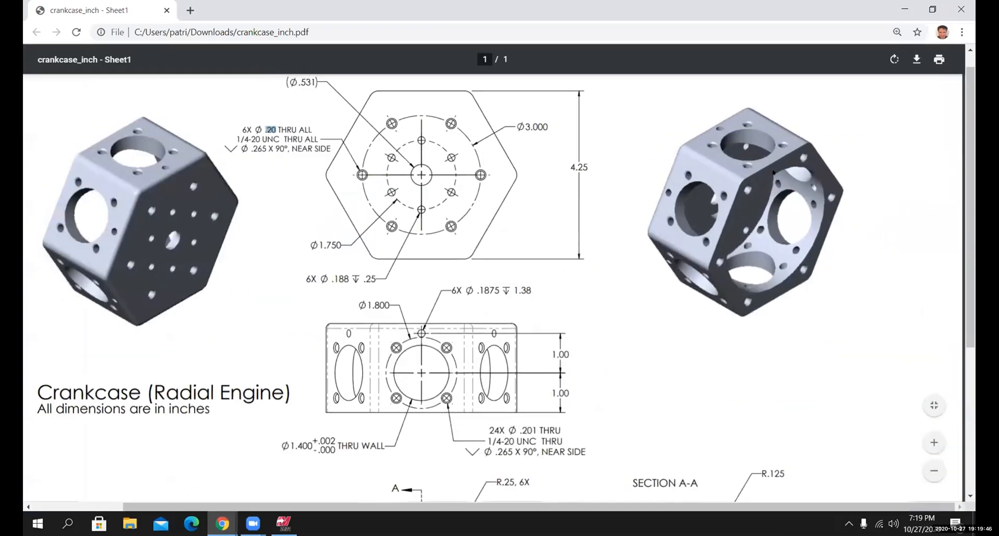
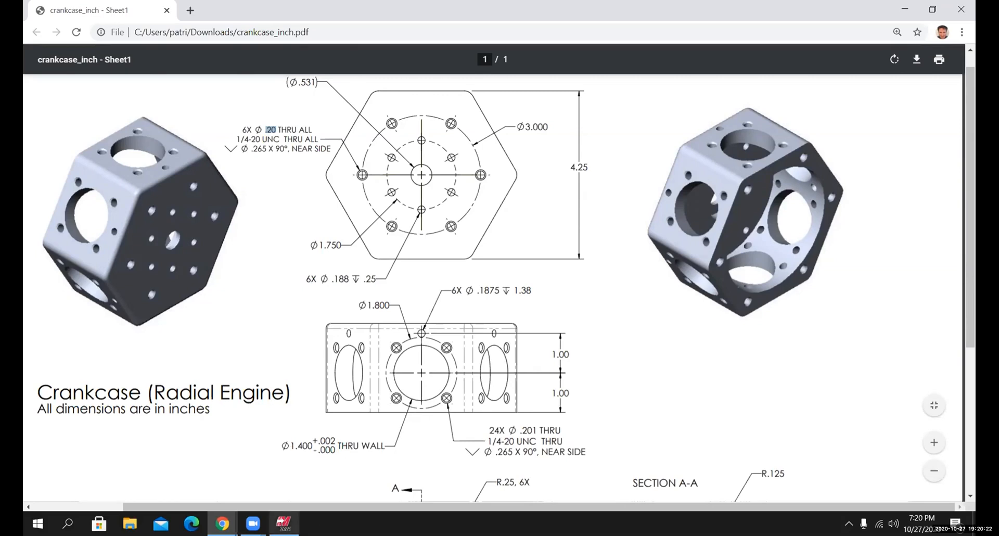
- In Mastercam, start a Circle Center Point with diameter 1.4 and switch the construction plane to Top
{"action": "left_click", "coordinate": [284, 523]}
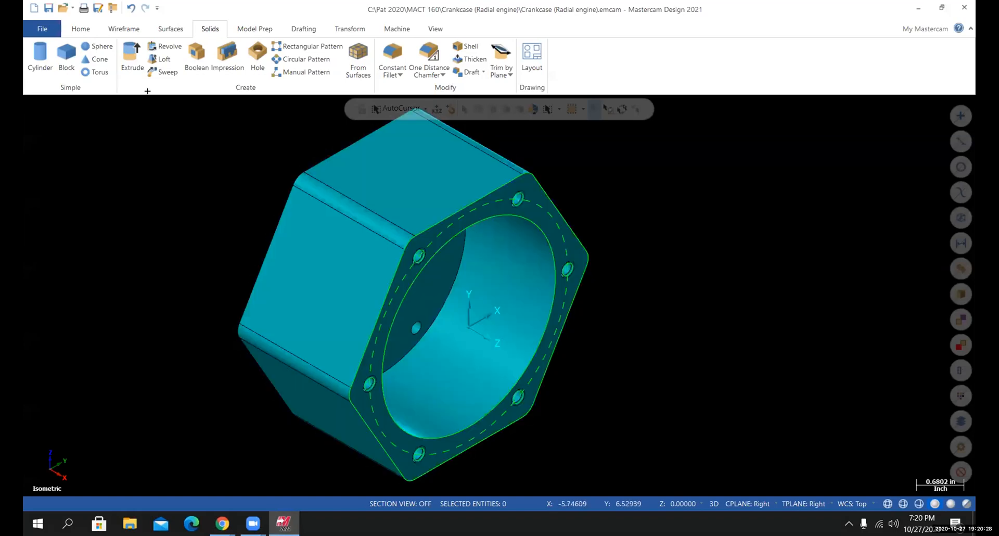
{"action": "left_click", "coordinate": [120, 29]}
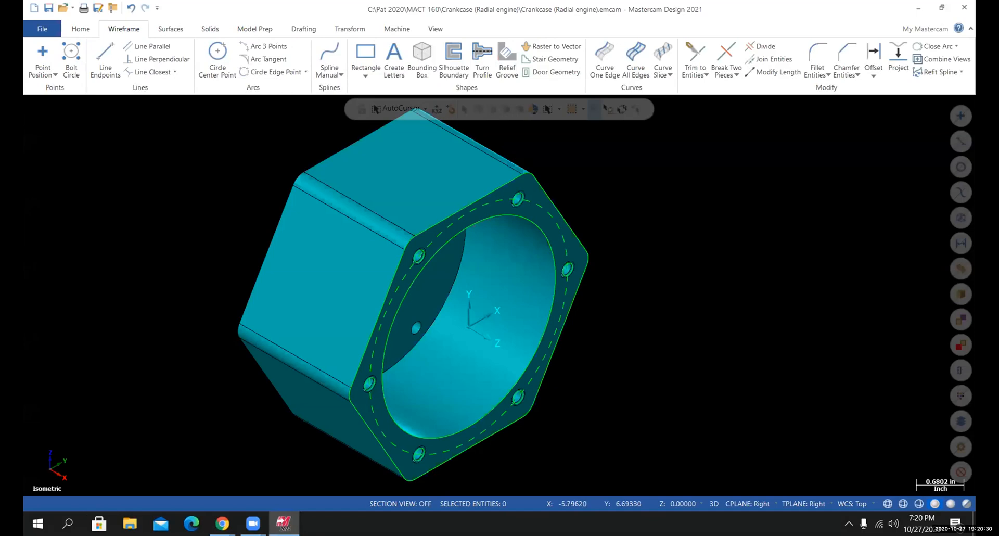
{"action": "left_click", "coordinate": [217, 59]}
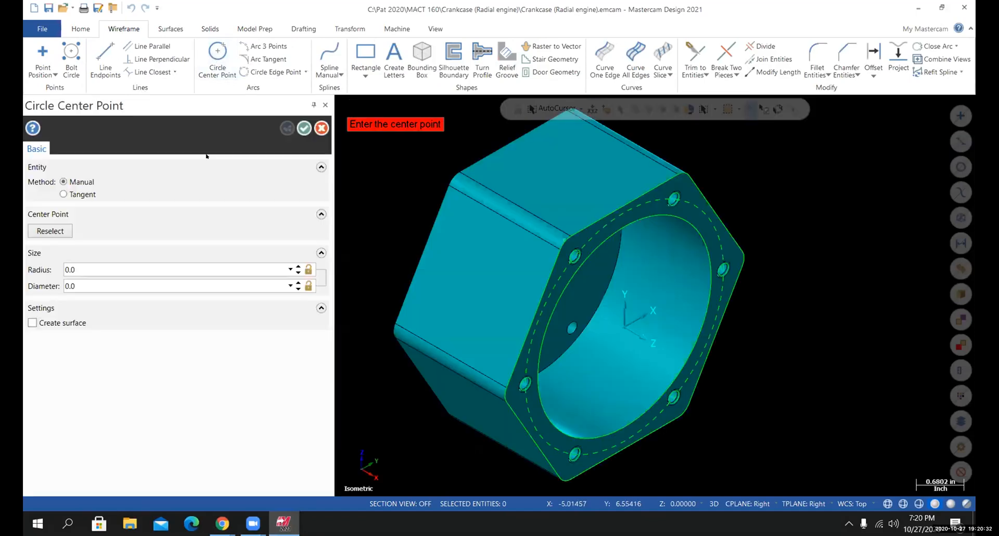
{"action": "left_click", "coordinate": [83, 282]}
{"action": "type", "text": "1.4"}
{"action": "key", "text": "Return"}
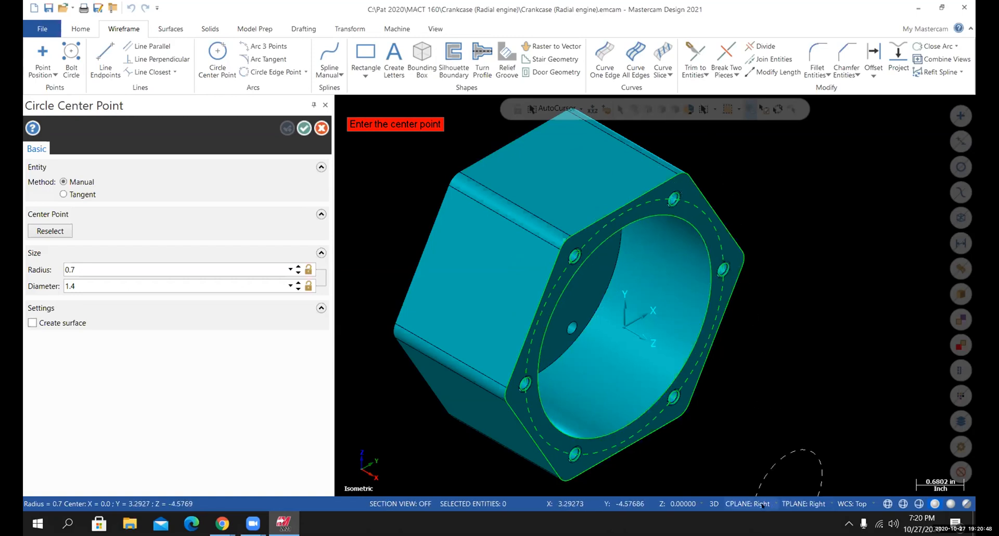
{"action": "left_click", "coordinate": [742, 497]}
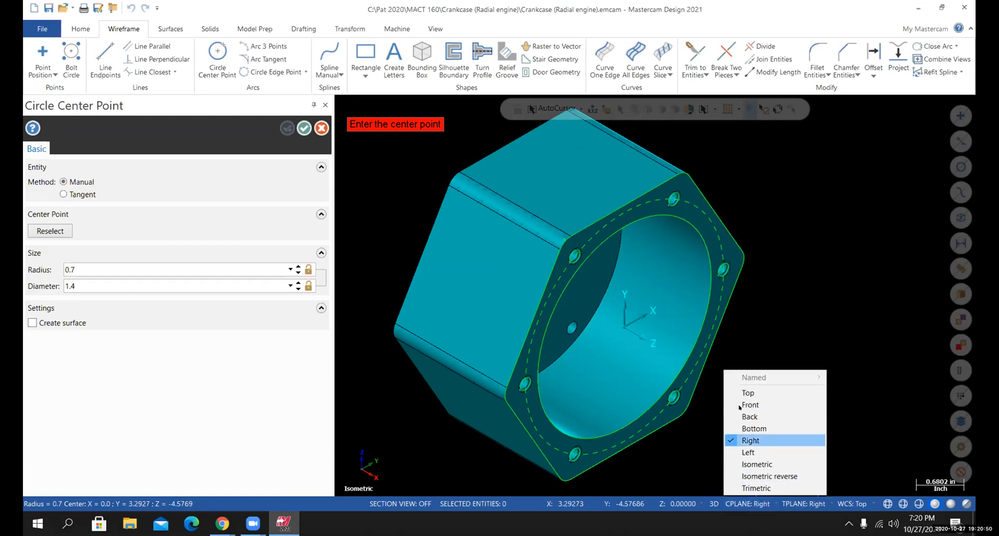
{"action": "left_click", "coordinate": [748, 392]}
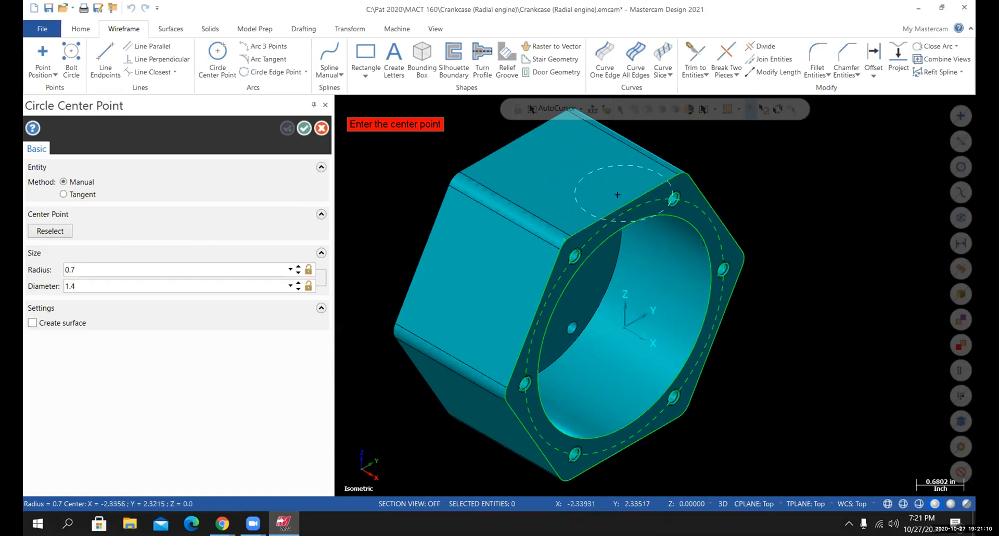
- Place the 1.4 circle on the top face, offset -1.0 in X from its open-end edge's midpoint, and delete it
{"action": "scroll", "coordinate": [616, 148], "scroll_direction": "up", "scroll_amount": 3}
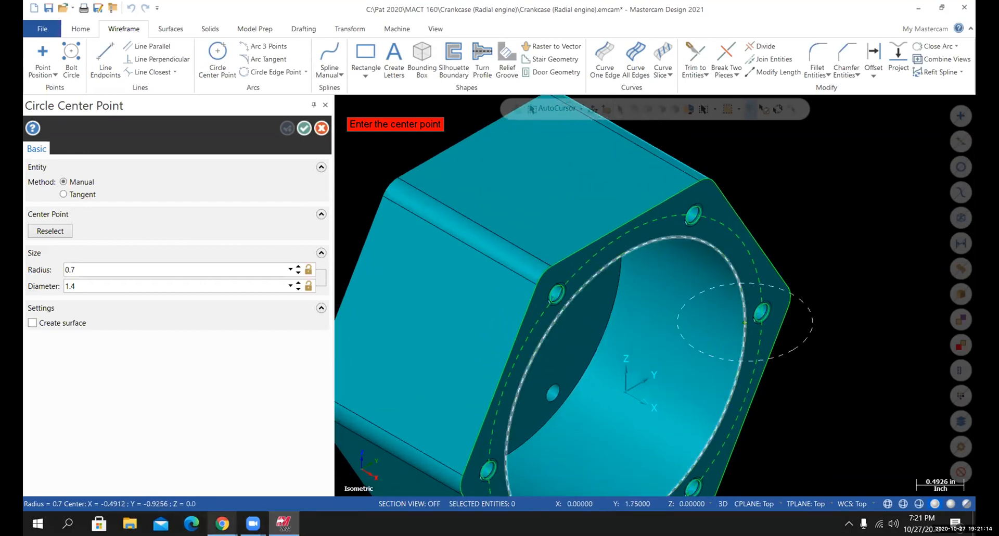
{"action": "mouse_move", "coordinate": [222, 522]}
{"action": "left_click", "coordinate": [156, 468]}
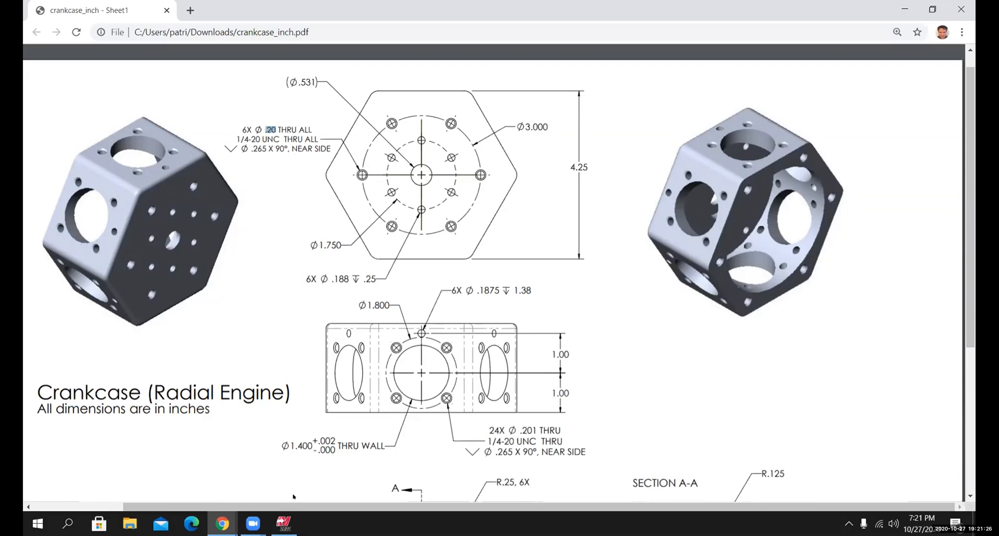
{"action": "left_click", "coordinate": [283, 523]}
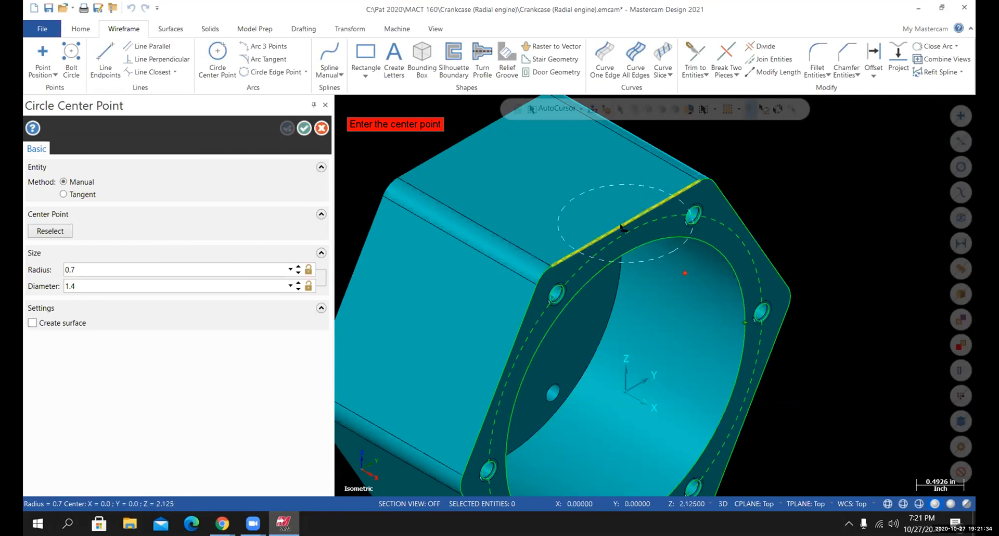
{"action": "left_click", "coordinate": [616, 220]}
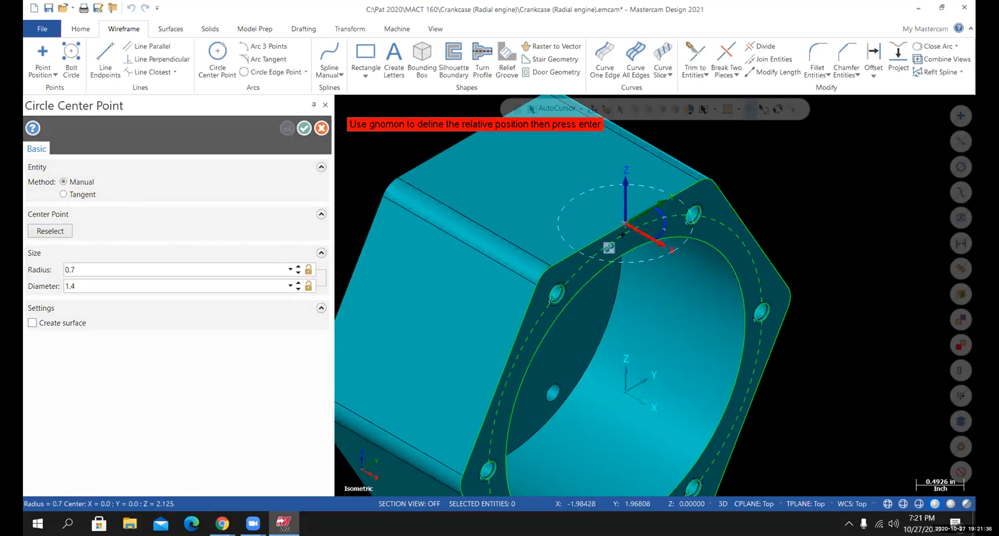
{"action": "left_click", "coordinate": [640, 226]}
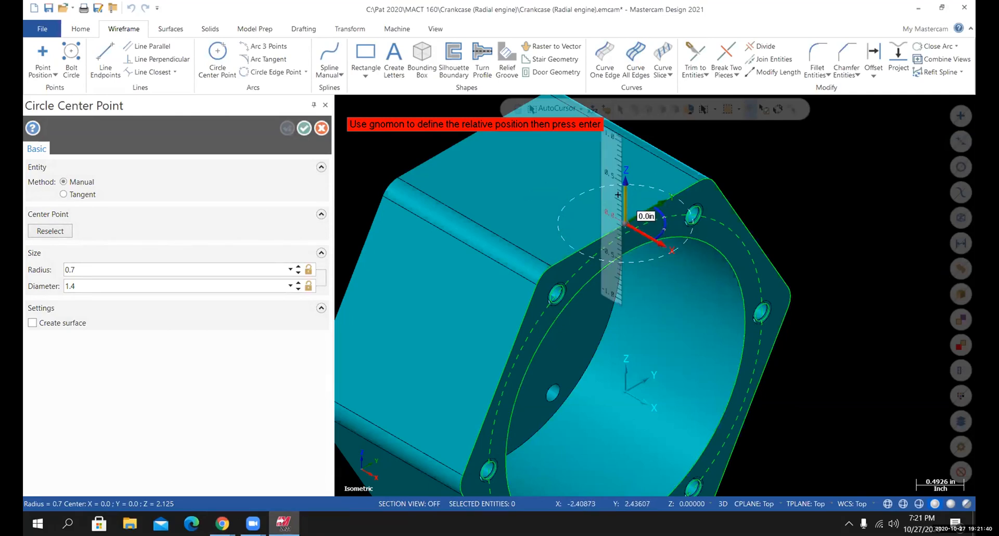
{"action": "left_click", "coordinate": [638, 228]}
{"action": "type", "text": "-1."}
{"action": "key", "text": "Return"}
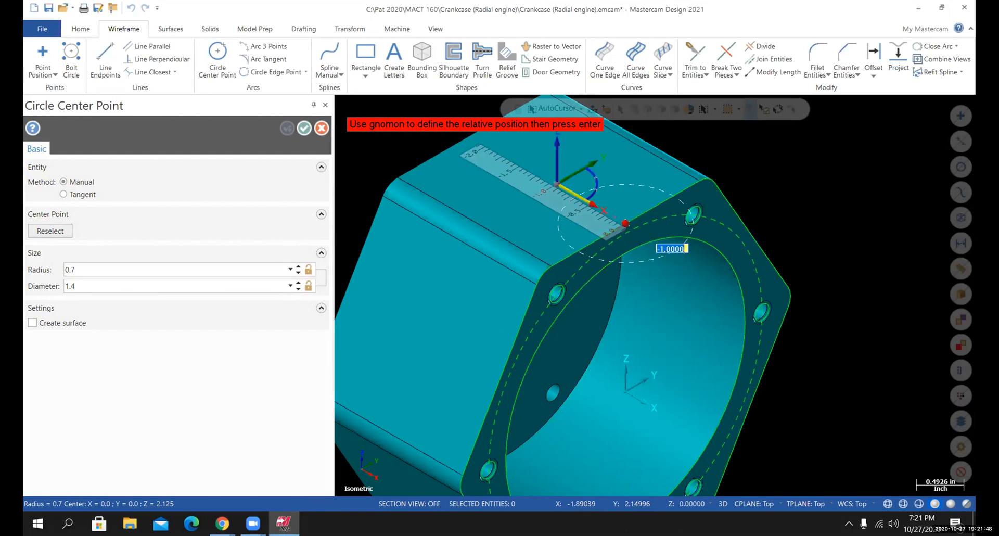
{"action": "key", "text": "Return"}
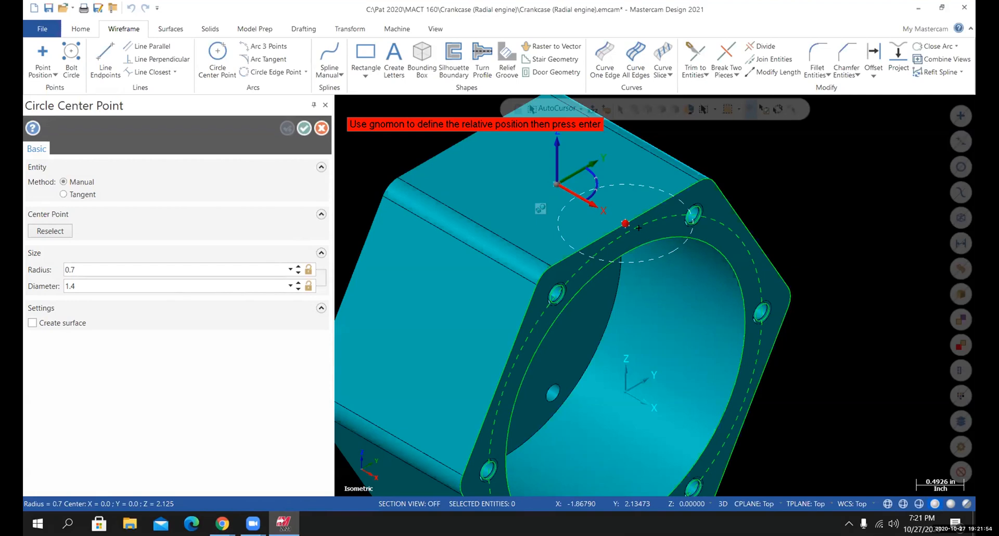
{"action": "key", "text": "Return"}
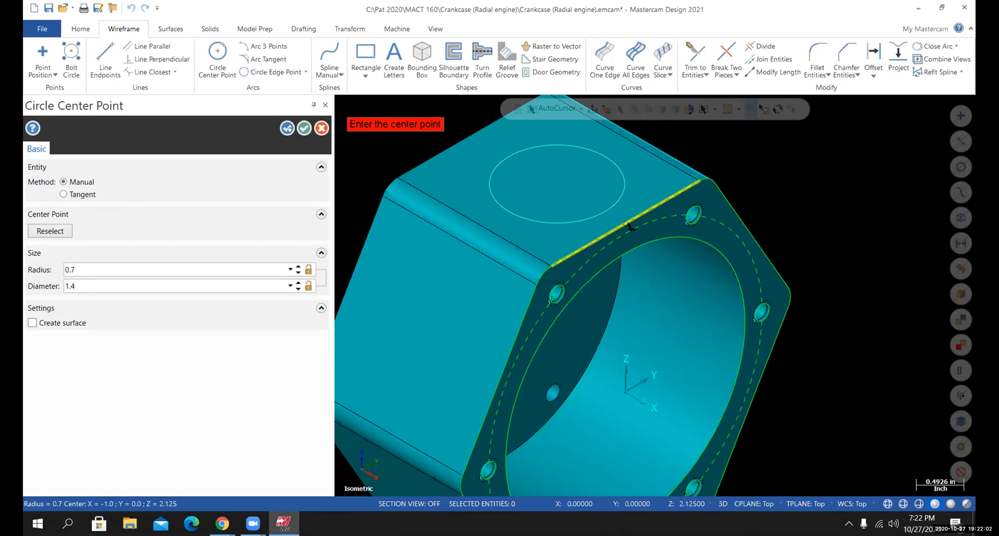
{"action": "left_click", "coordinate": [304, 128]}
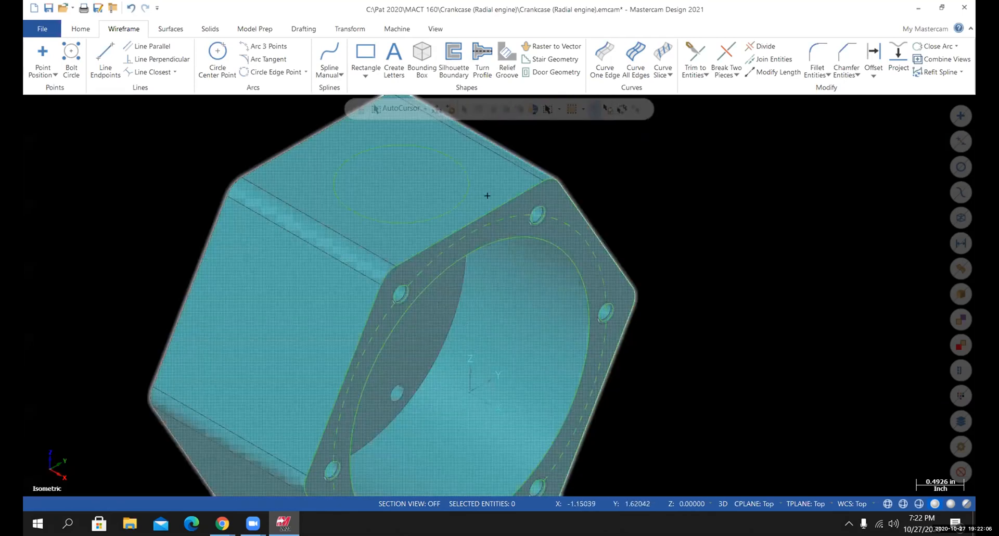
{"action": "left_click", "coordinate": [471, 174]}
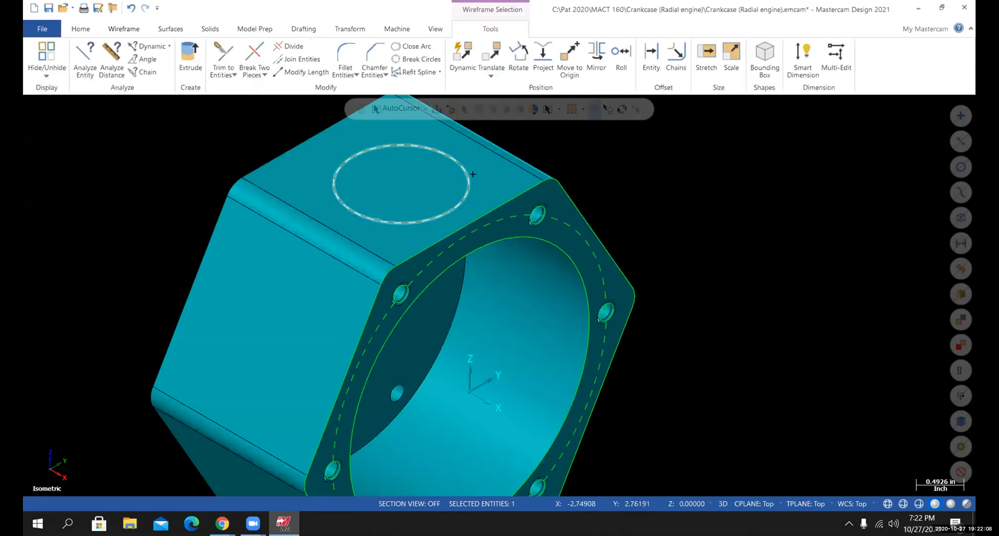
{"action": "key", "text": "Delete"}
- Create a 1.4 diameter circle on the top face, centered -1.0 in X from the midpoint of its open-end edge
{"action": "left_click", "coordinate": [223, 59]}
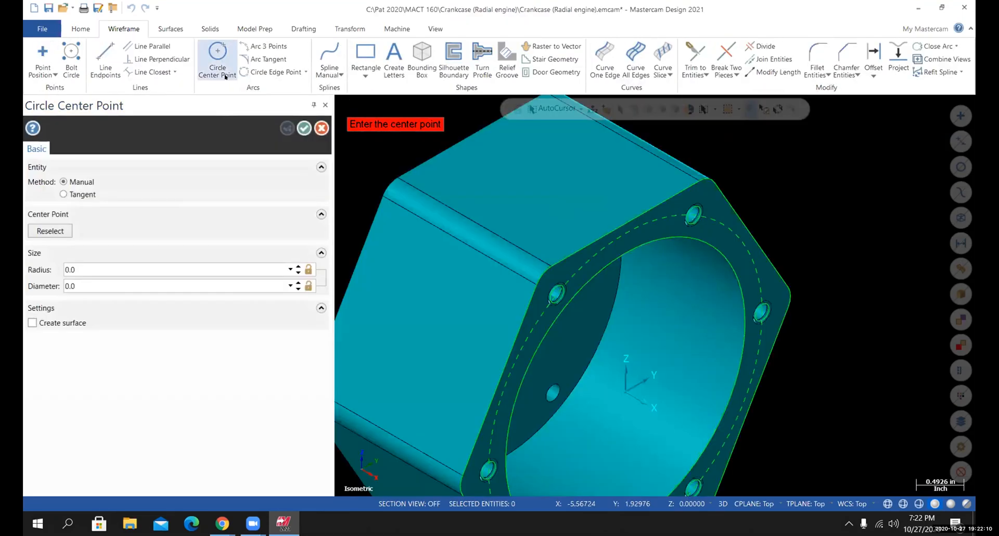
{"action": "left_click", "coordinate": [89, 282]}
{"action": "type", "text": "1.4"}
{"action": "key", "text": "Return"}
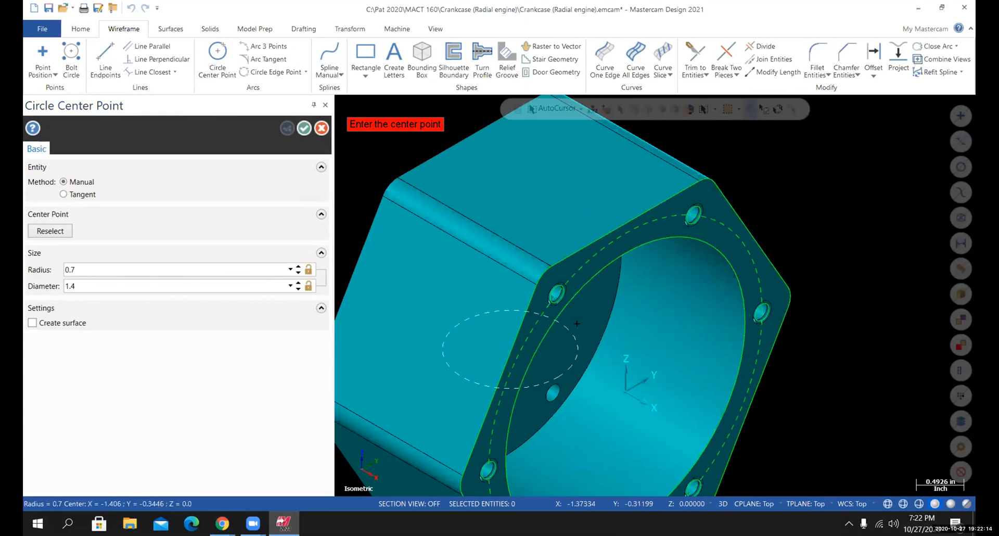
{"action": "scroll", "coordinate": [592, 330], "scroll_direction": "down", "scroll_amount": 1}
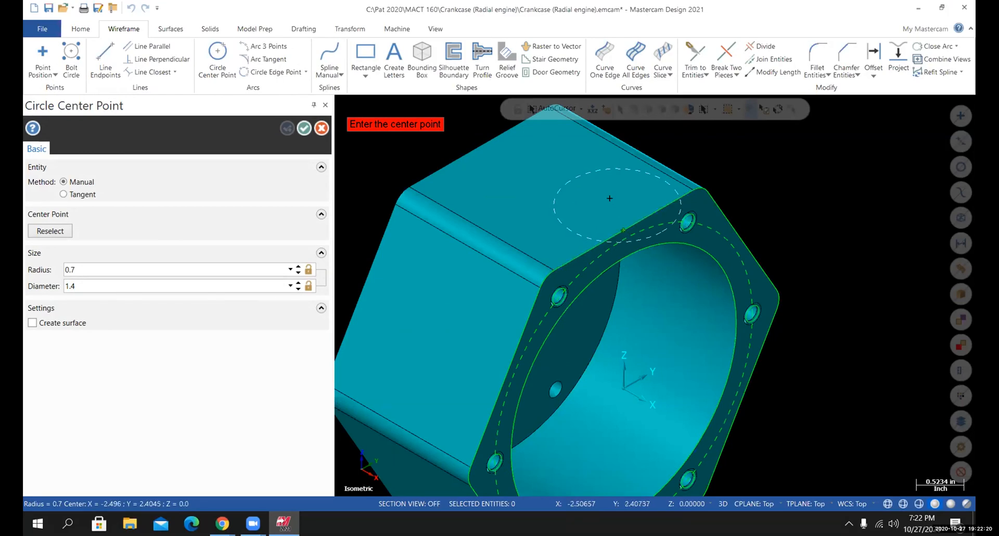
{"action": "left_click", "coordinate": [622, 231]}
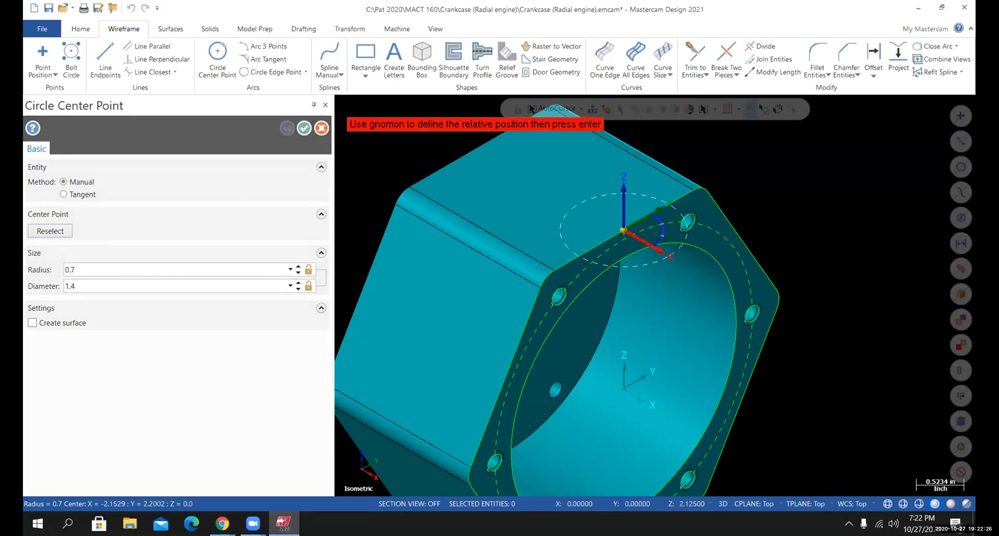
{"action": "left_click", "coordinate": [638, 235]}
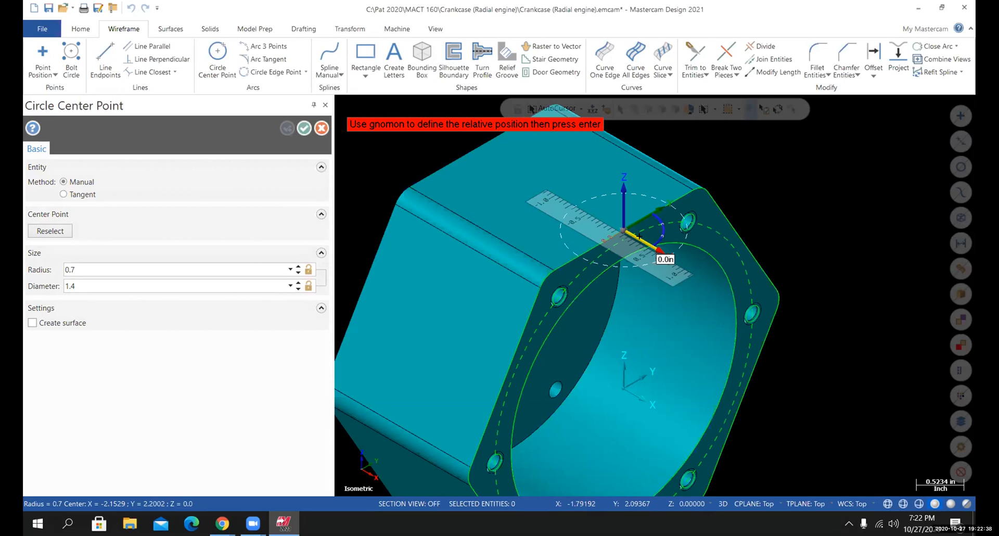
{"action": "type", "text": "-1."}
{"action": "key", "text": "Return"}
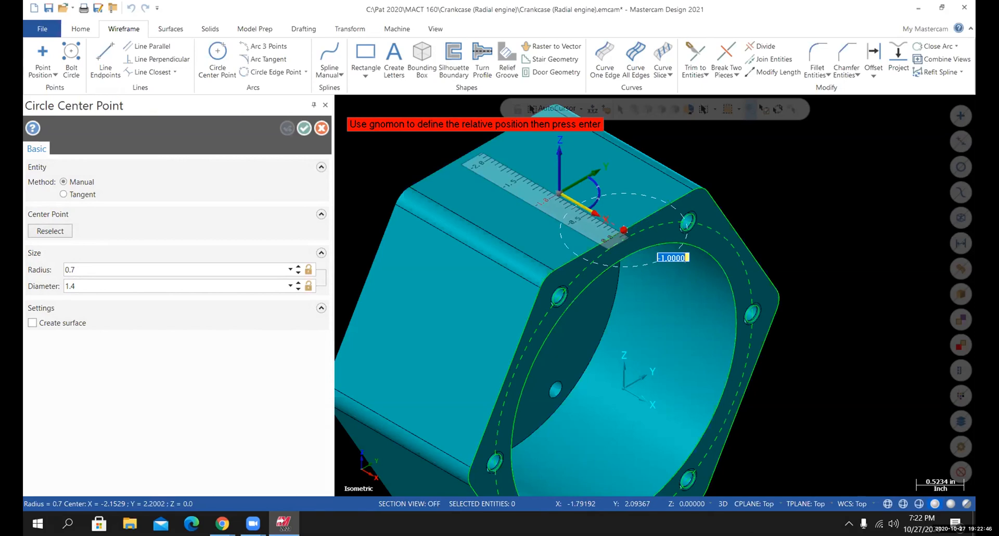
{"action": "left_click", "coordinate": [639, 236]}
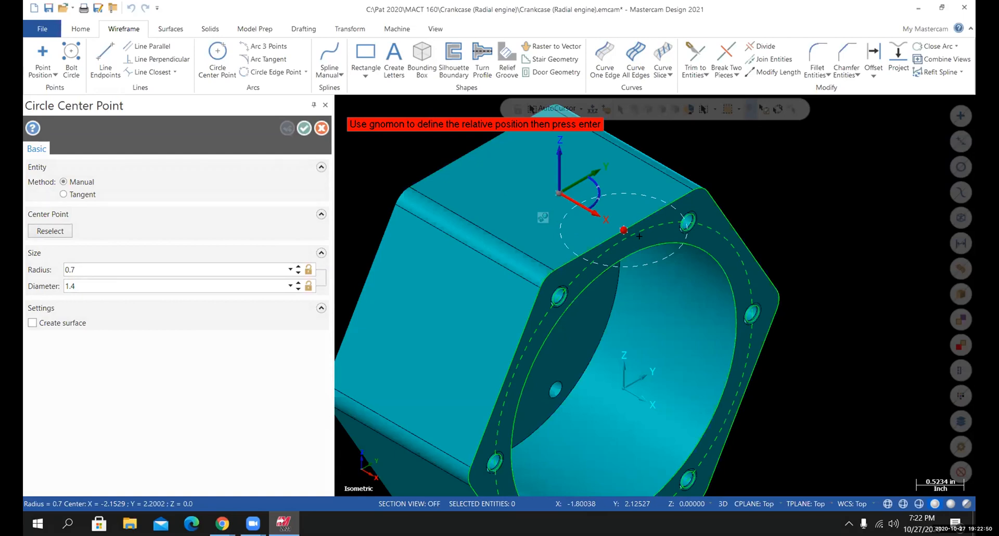
{"action": "key", "text": "Return"}
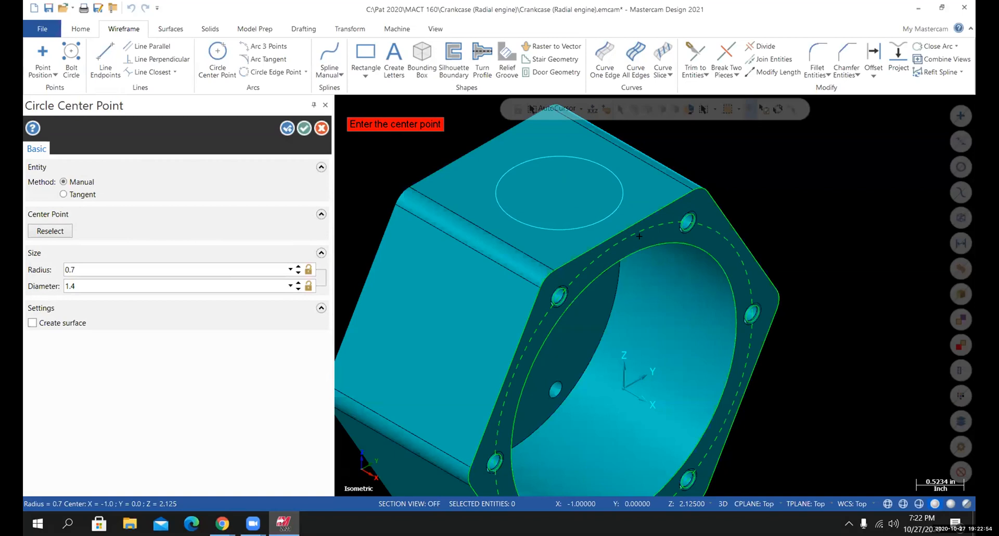
{"action": "left_click", "coordinate": [304, 127]}
- Accept the 1.4 diameter circle and set up a Solid Extrude cut body from it on the top face
{"action": "middle_click_drag", "start_coordinate": [449, 400], "coordinate": [465, 203]}
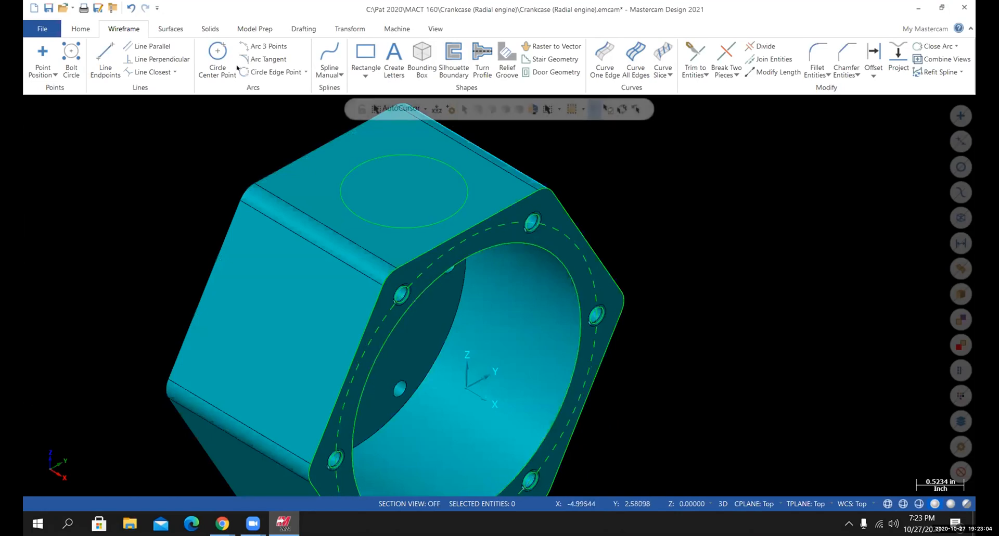
{"action": "left_click", "coordinate": [209, 29]}
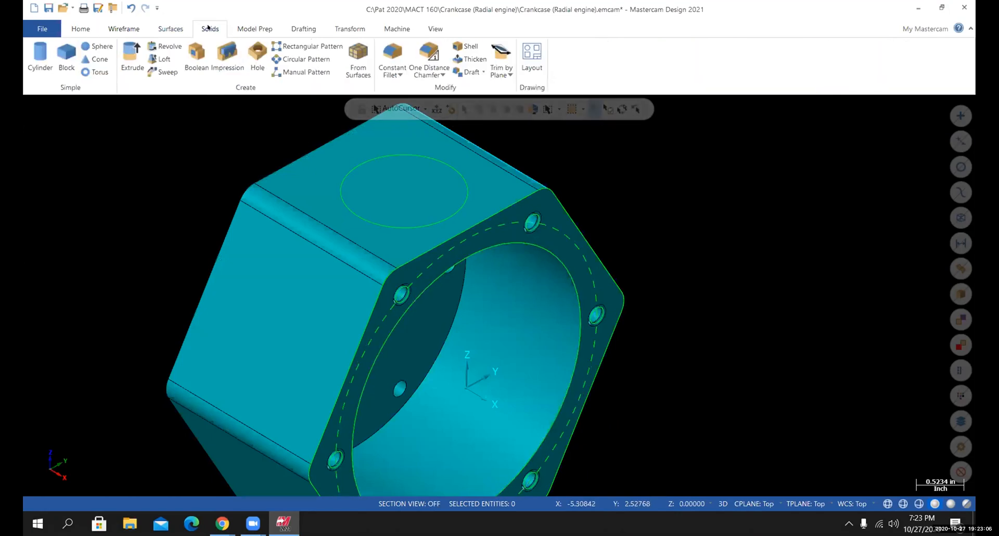
{"action": "left_click", "coordinate": [133, 58]}
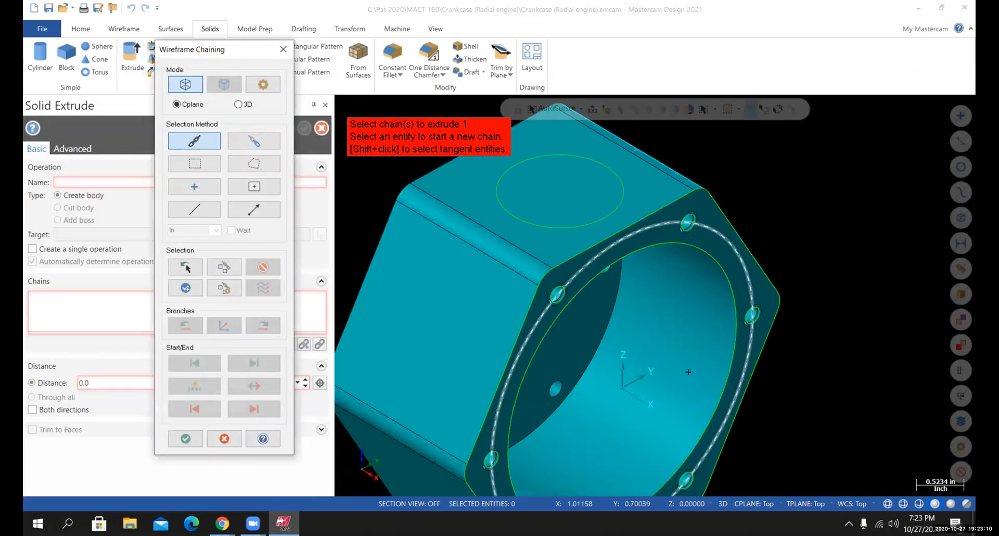
{"action": "left_click", "coordinate": [618, 211]}
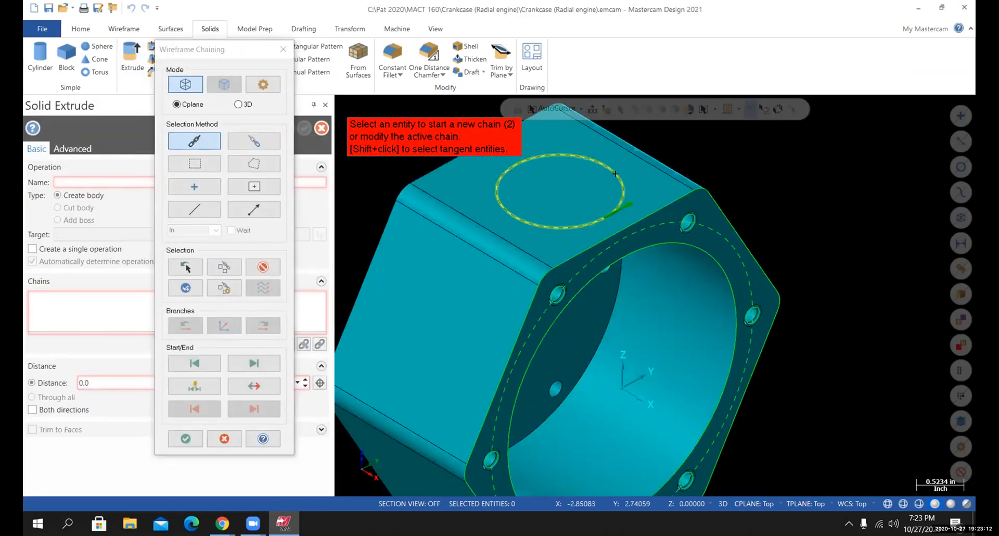
{"action": "left_click", "coordinate": [187, 438]}
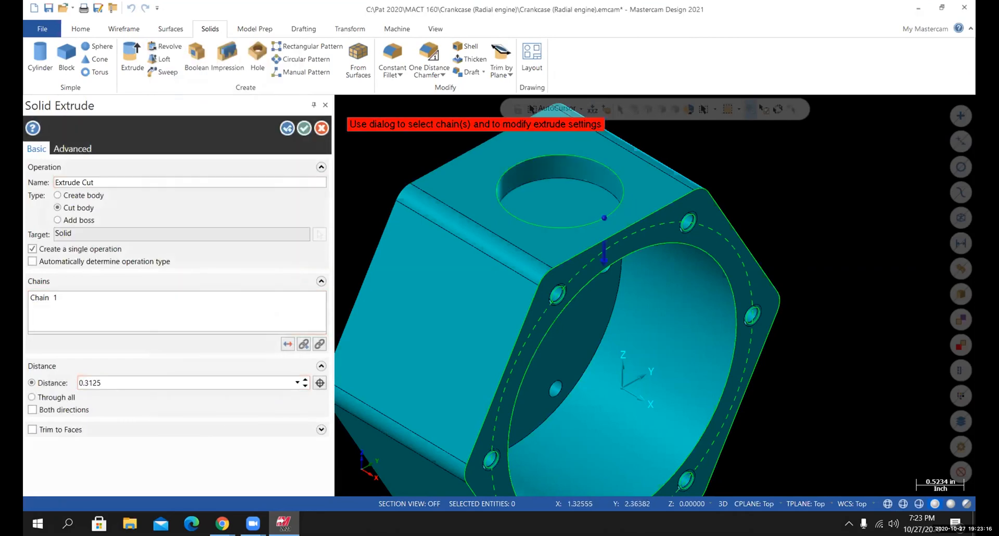
{"action": "mouse_move", "coordinate": [851, 379]}
{"action": "middle_mouse_down"}
{"action": "mouse_move", "coordinate": [785, 341]}
{"action": "mouse_move", "coordinate": [767, 383]}
{"action": "middle_mouse_up"}
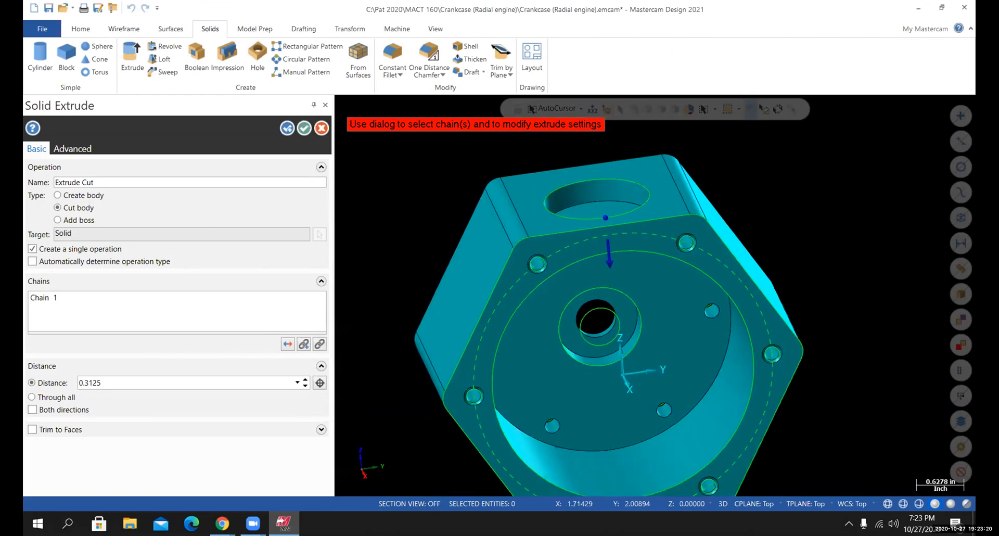
{"action": "mouse_move", "coordinate": [817, 404]}
{"action": "middle_mouse_down"}
{"action": "mouse_move", "coordinate": [866, 374]}
{"action": "mouse_move", "coordinate": [864, 358]}
{"action": "middle_mouse_up"}
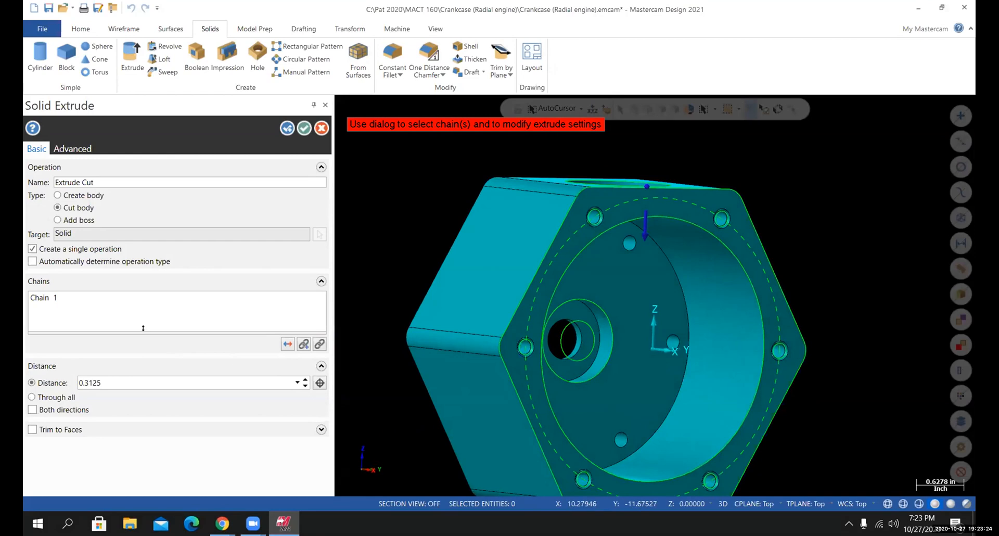
- Try the extrude cut with Through all and return its extent to a set distance
{"action": "left_click", "coordinate": [32, 410]}
{"action": "left_click", "coordinate": [31, 397]}
{"action": "middle_click_drag", "start_coordinate": [633, 472], "coordinate": [600, 252]}
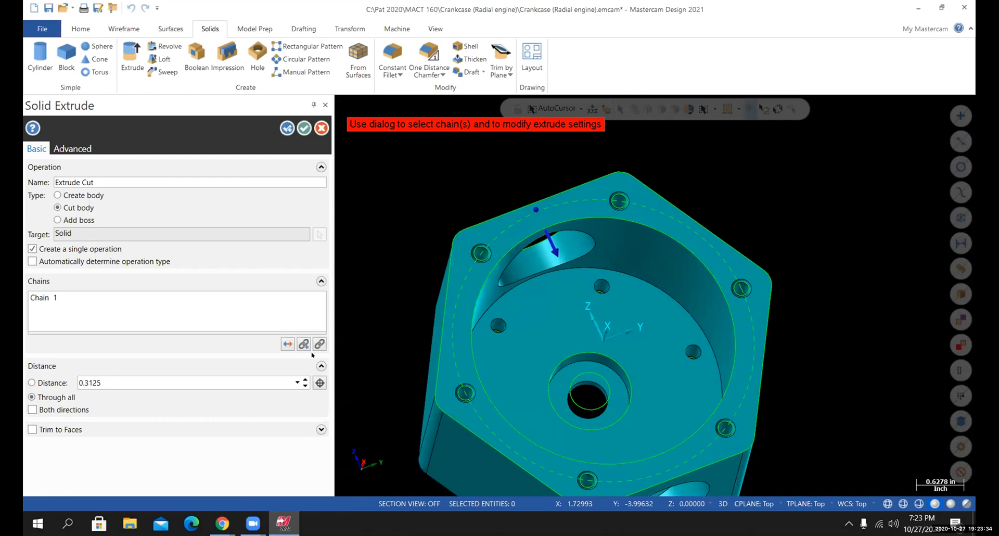
{"action": "left_click", "coordinate": [31, 382]}
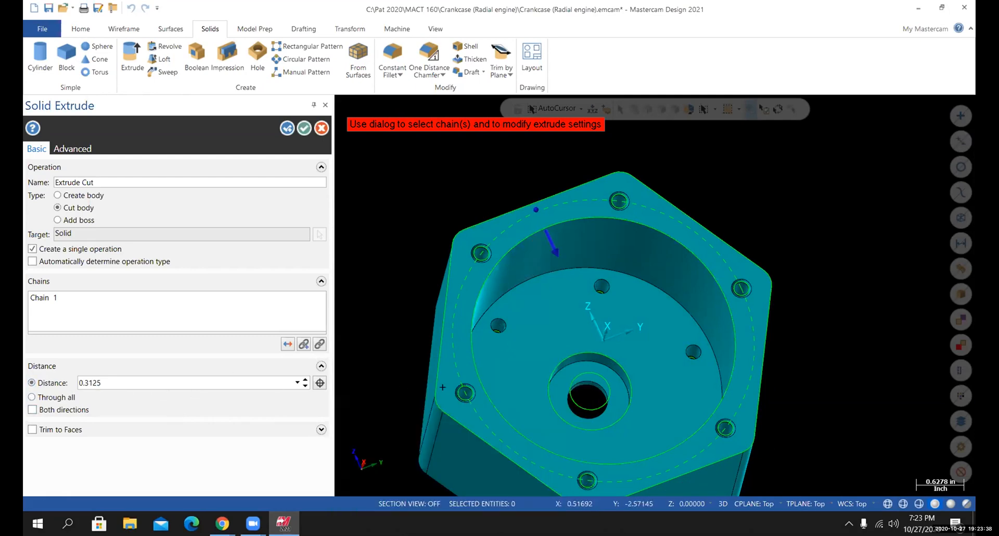
- Increase the top-face extrude cut distance to 0.6125 and inspect where it breaks into the inner bore
{"action": "middle_click_drag", "start_coordinate": [616, 385], "coordinate": [446, 419]}
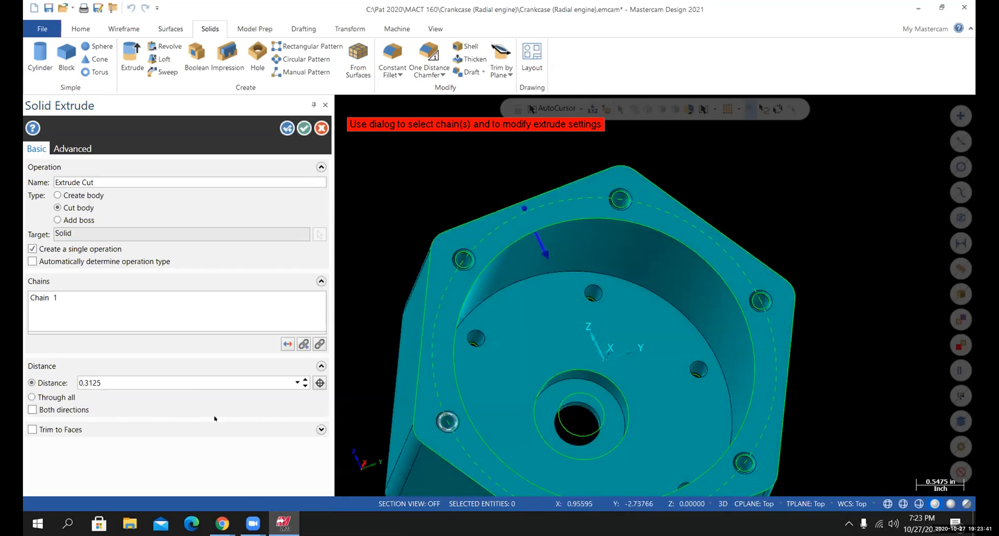
{"action": "left_click", "coordinate": [304, 379]}
{"action": "left_click", "coordinate": [304, 379]}
{"action": "left_click", "coordinate": [304, 379]}
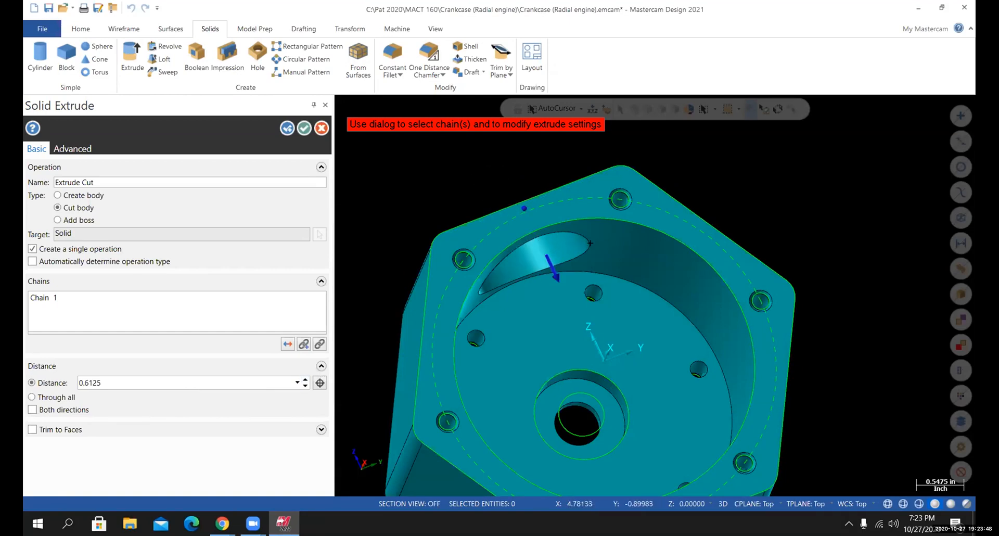
{"action": "middle_click_drag", "start_coordinate": [575, 253], "coordinate": [595, 251]}
{"action": "scroll", "coordinate": [568, 274], "scroll_direction": "up", "scroll_amount": 5}
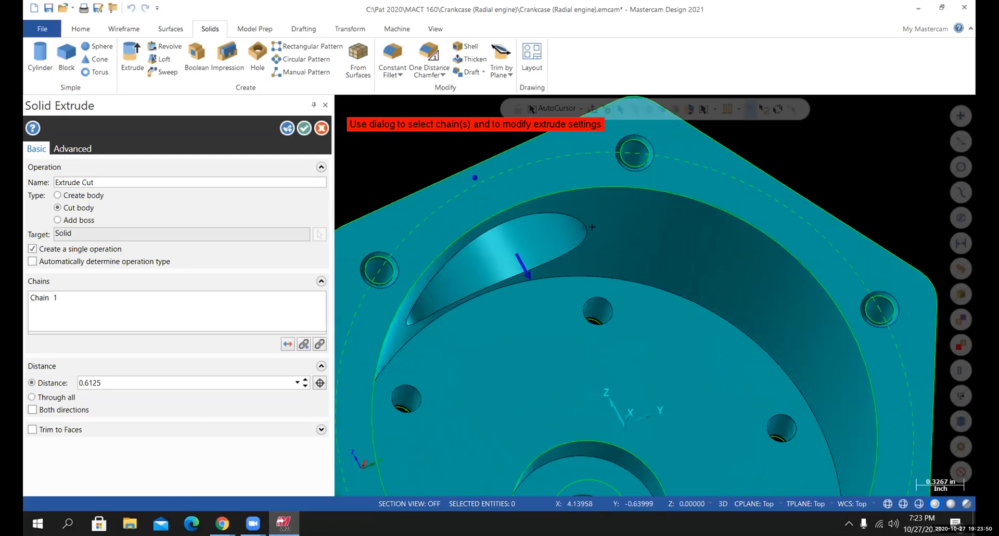
{"action": "middle_click_drag", "start_coordinate": [607, 234], "coordinate": [605, 261]}
- Try deeper and shallower cut distances, ending at 0.4125, to see whether the hole fully opens into the bore
{"action": "left_click", "coordinate": [305, 379]}
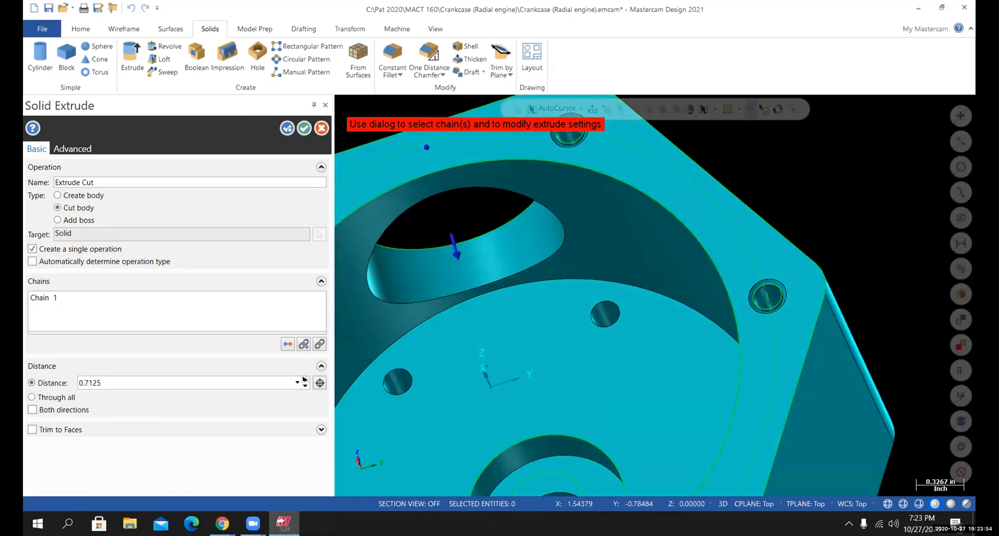
{"action": "left_click", "coordinate": [306, 379]}
{"action": "left_click", "coordinate": [305, 380]}
{"action": "left_click", "coordinate": [305, 385]}
{"action": "left_click", "coordinate": [305, 385]}
{"action": "left_click", "coordinate": [305, 385]}
{"action": "left_click", "coordinate": [306, 386]}
{"action": "left_click", "coordinate": [305, 385]}
{"action": "middle_click_drag", "start_coordinate": [554, 265], "coordinate": [598, 390]}
{"action": "scroll", "coordinate": [662, 460], "scroll_direction": "up", "scroll_amount": 2}
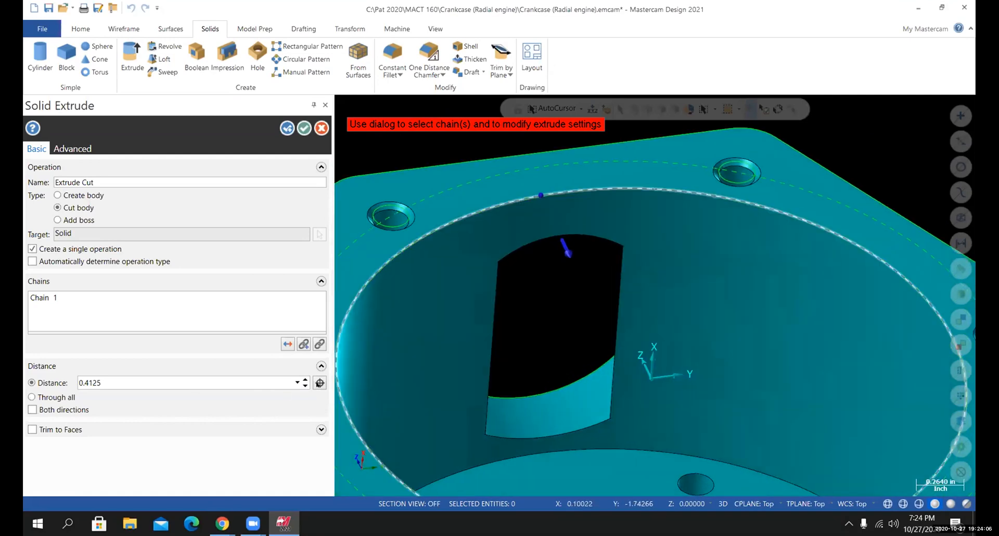
- Set the cut distance to 0.6125 and complete the extruded cut through the top wall
{"action": "left_click", "coordinate": [304, 380]}
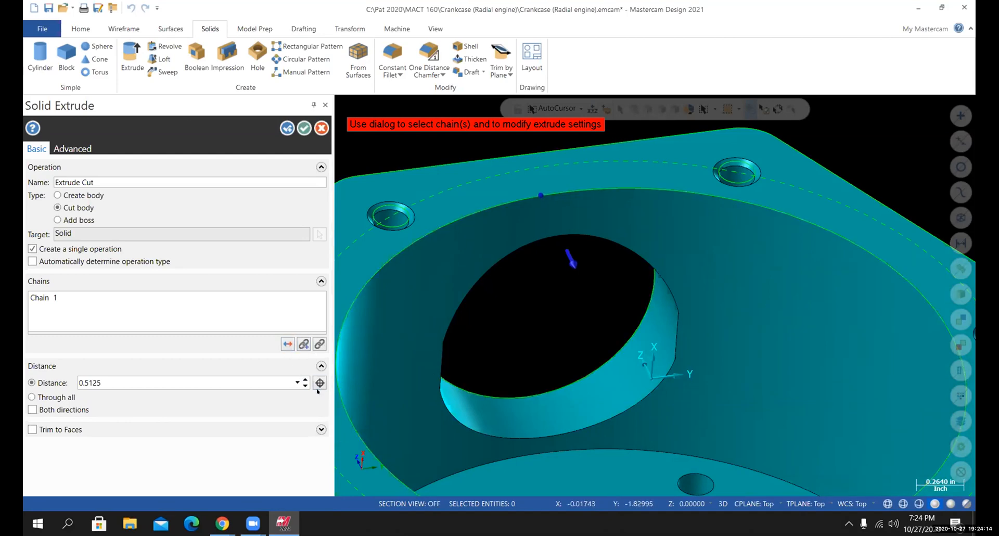
{"action": "left_click", "coordinate": [305, 379]}
{"action": "middle_click_drag", "start_coordinate": [717, 362], "coordinate": [728, 322]}
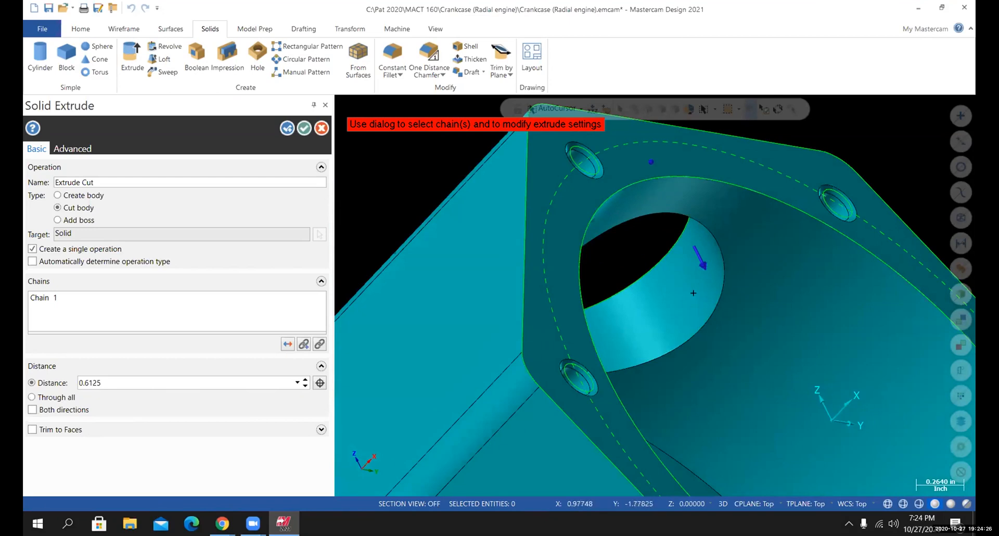
{"action": "left_click", "coordinate": [304, 128]}
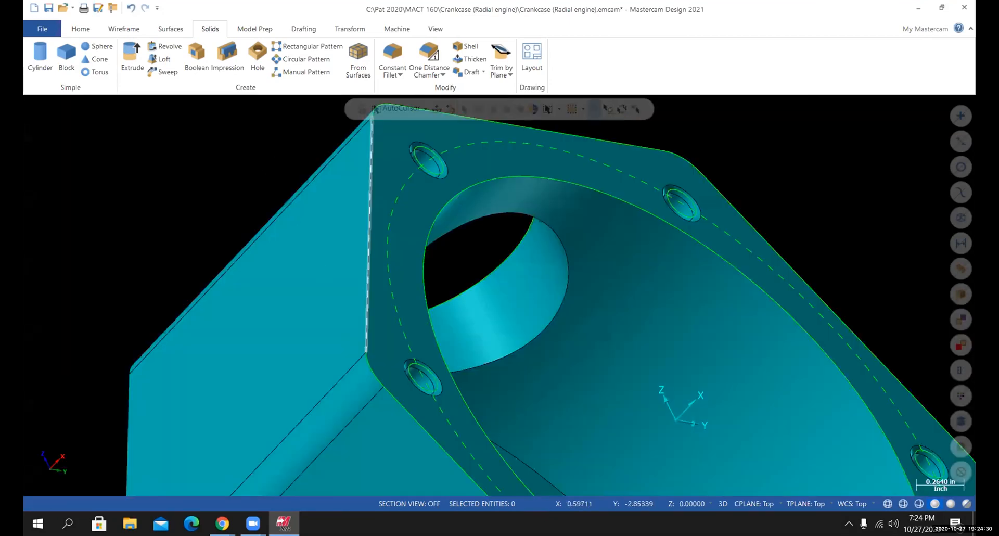
{"action": "right_click", "coordinate": [281, 159]}
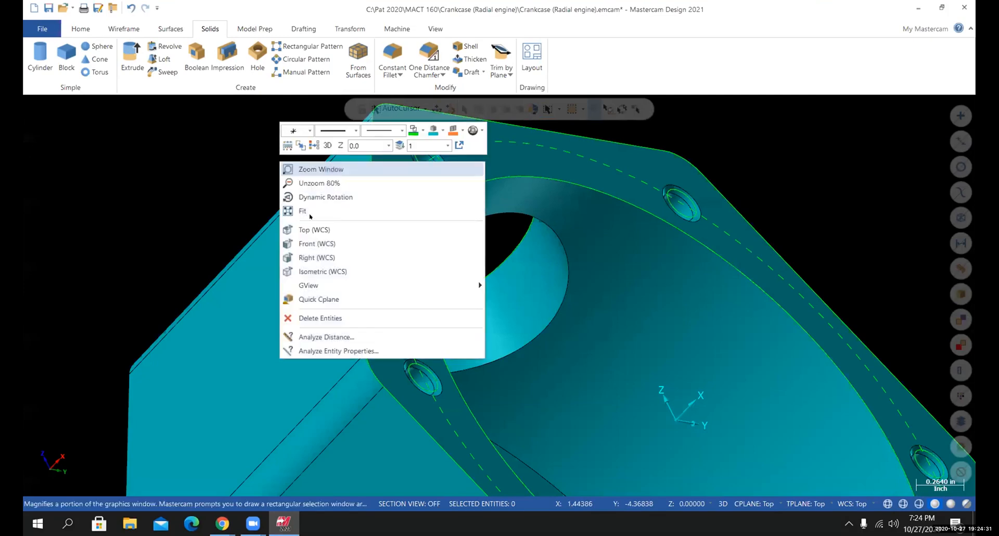
{"action": "left_click", "coordinate": [317, 271]}
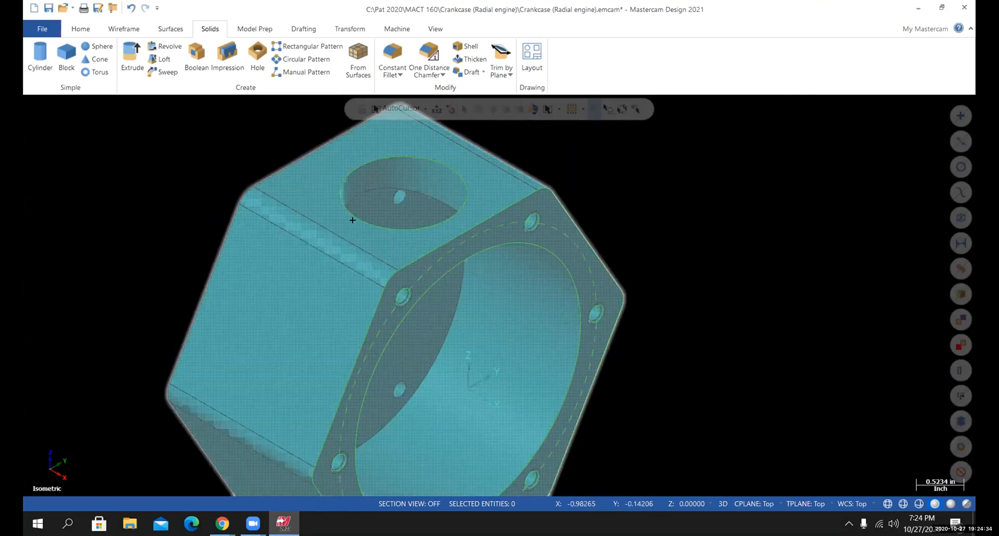
{"action": "scroll", "coordinate": [228, 133], "scroll_direction": "up", "scroll_amount": 2}
{"action": "scroll", "coordinate": [230, 132], "scroll_direction": "up", "scroll_amount": 1}
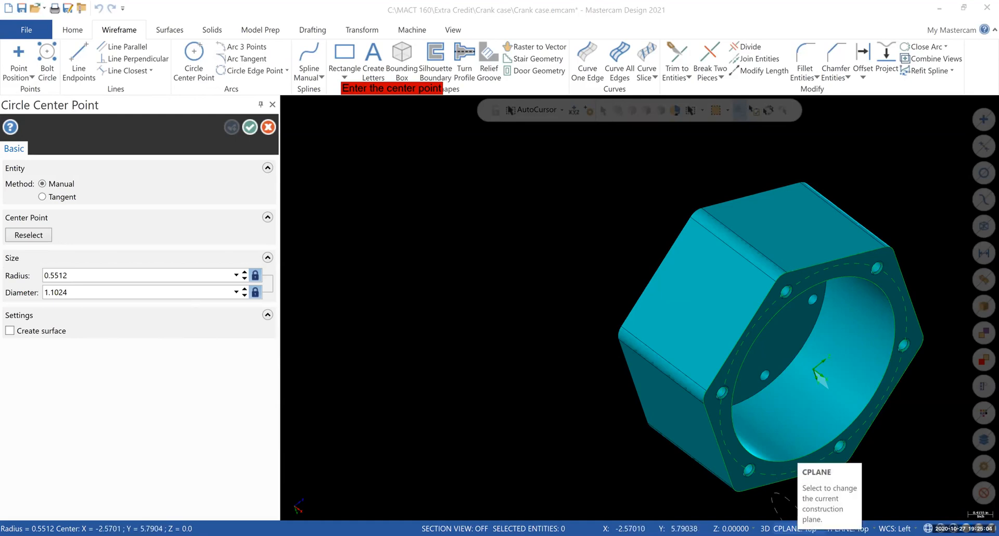
- Place the 1.1024 diameter circle in empty space away from the crankcase, leave the command and delete the circle
{"action": "left_click", "coordinate": [787, 528]}
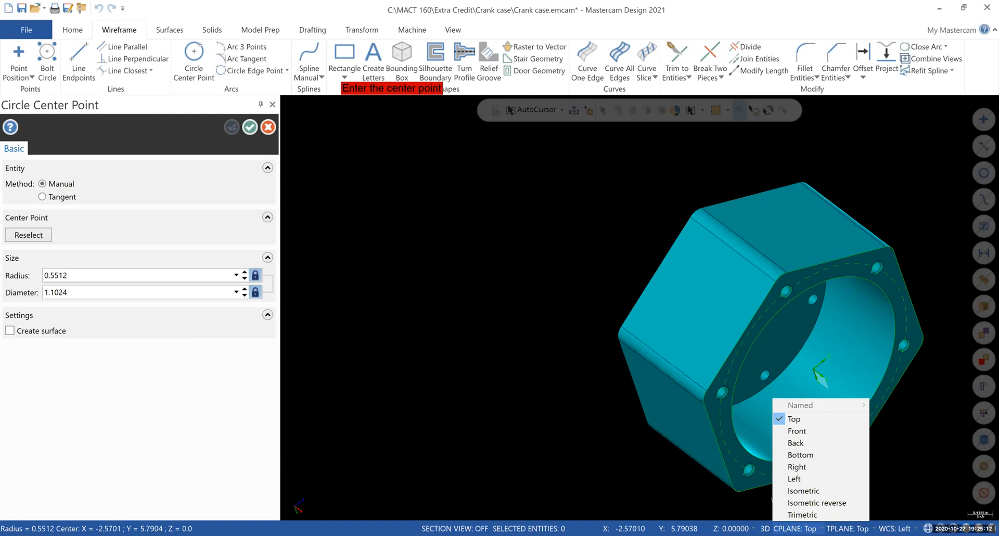
{"action": "left_click", "coordinate": [380, 188]}
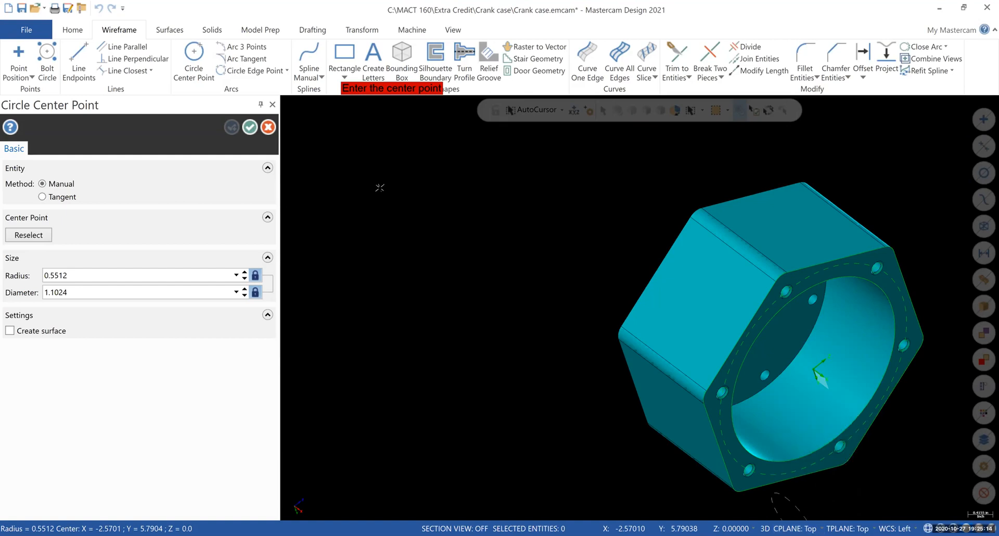
{"action": "left_click", "coordinate": [268, 128]}
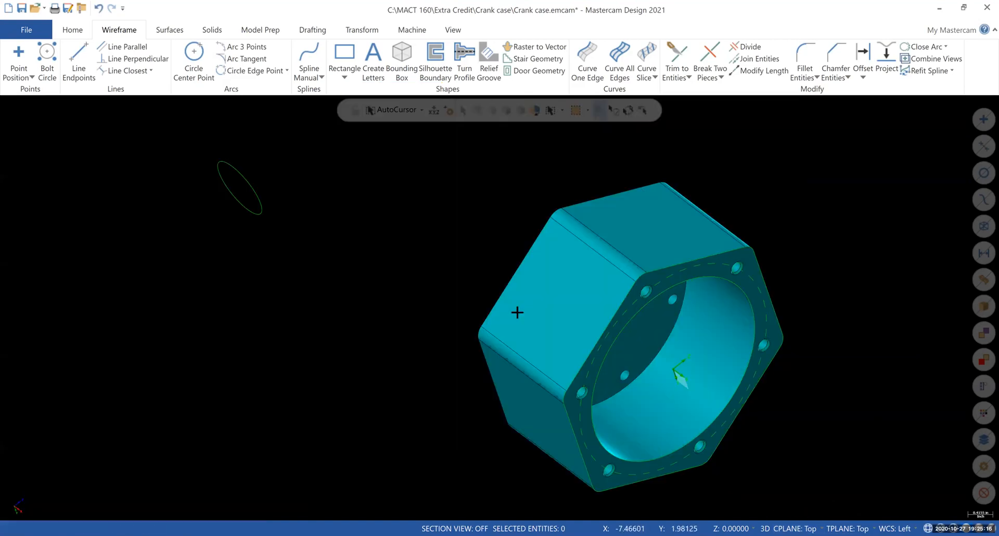
{"action": "left_click", "coordinate": [260, 209]}
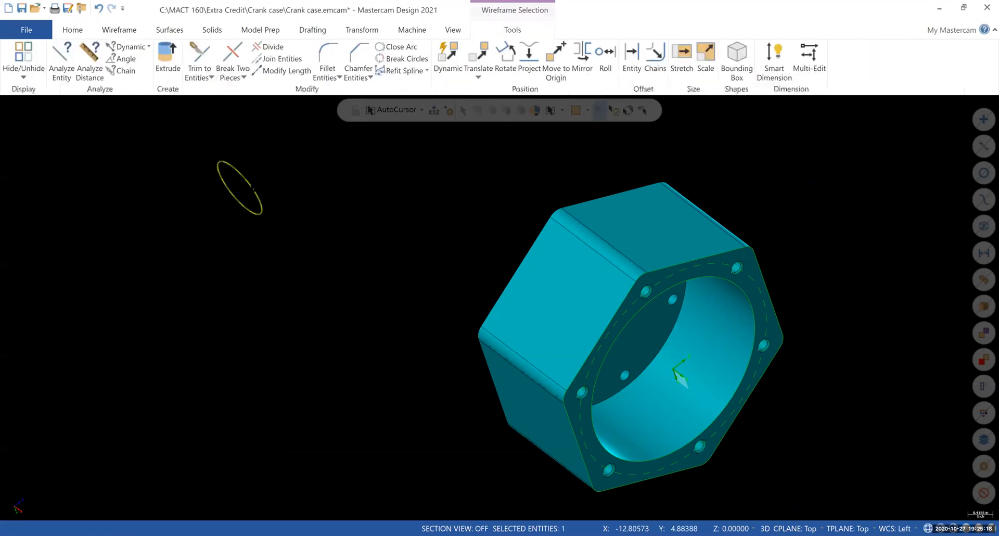
{"action": "key", "text": "Delete"}
- Try the Front plane as construction and tool plane and check the crankcase's orientation in the isometric view
{"action": "right_click", "coordinate": [483, 223]}
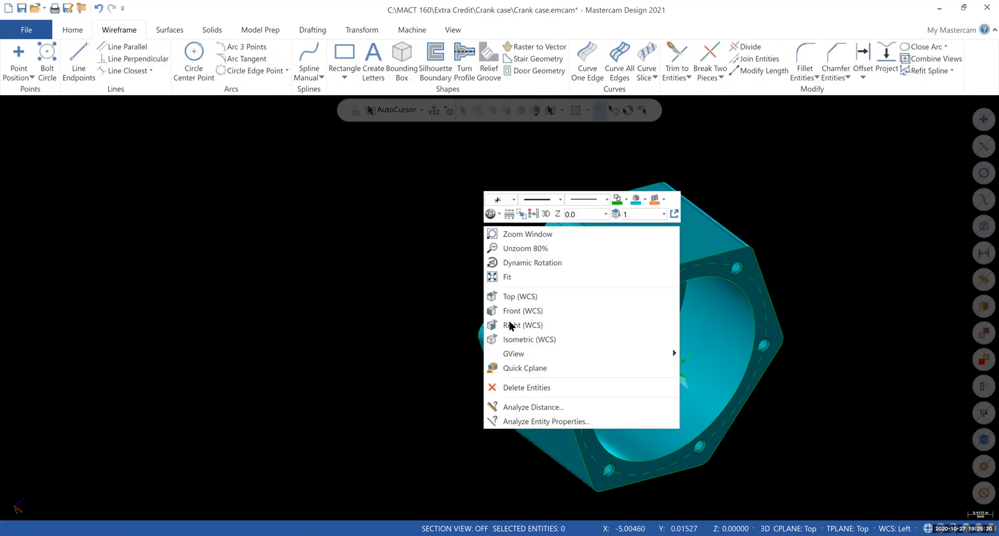
{"action": "left_click", "coordinate": [531, 342]}
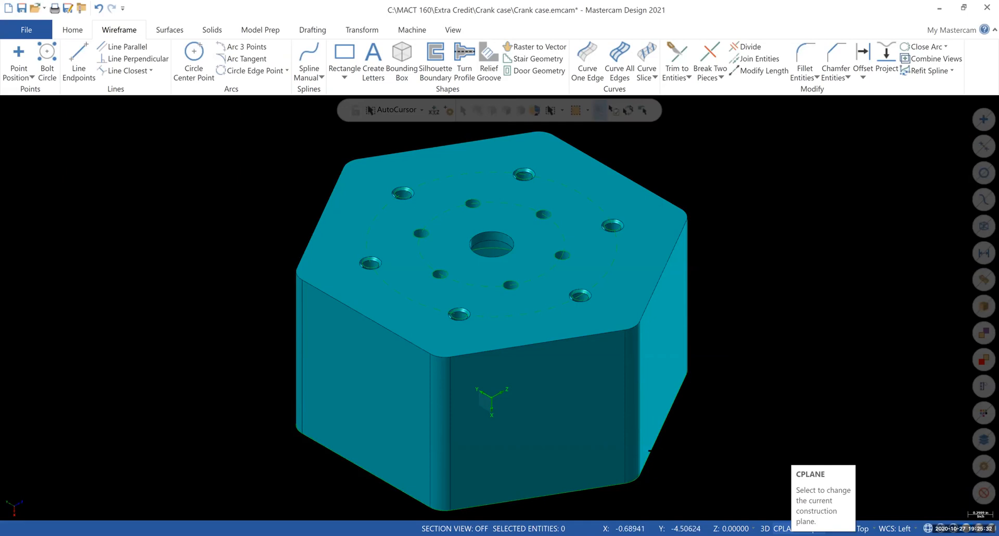
{"action": "middle_click_drag", "start_coordinate": [651, 424], "coordinate": [520, 342]}
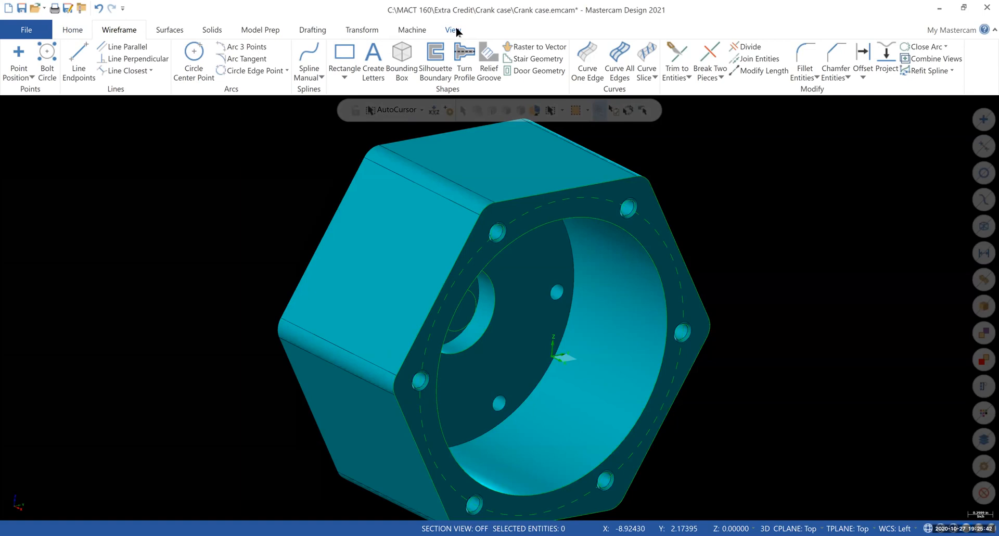
{"action": "left_click", "coordinate": [816, 528]}
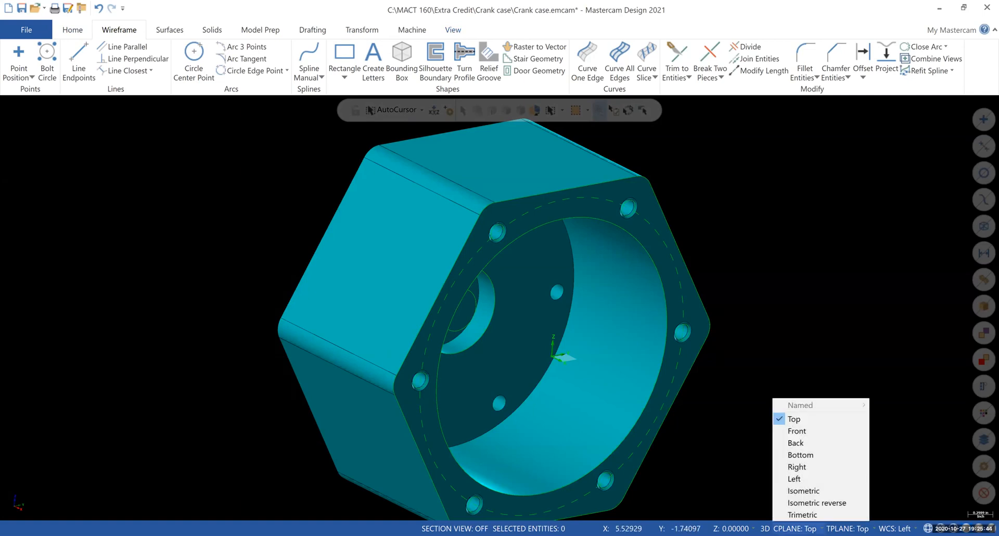
{"action": "left_click", "coordinate": [801, 430]}
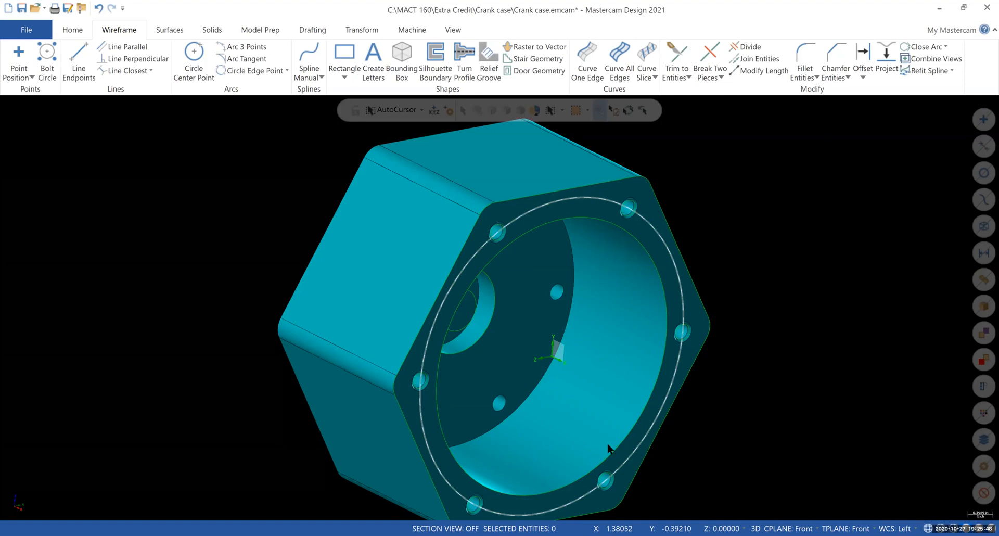
{"action": "key", "text": "alt+7"}
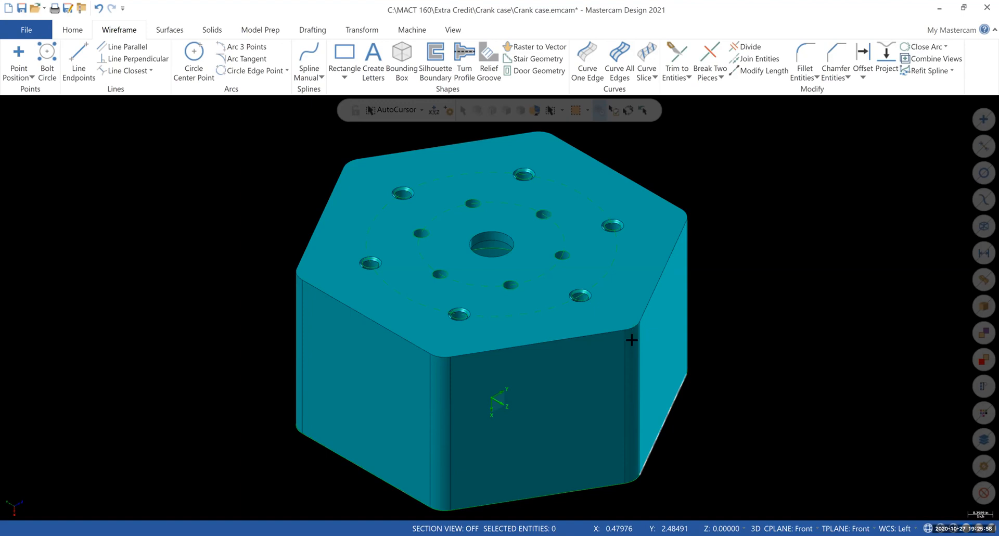
- Set the Top plane as WCS, construction plane and tool plane, and show the crankcase in the isometric view
{"action": "left_click", "coordinate": [451, 28]}
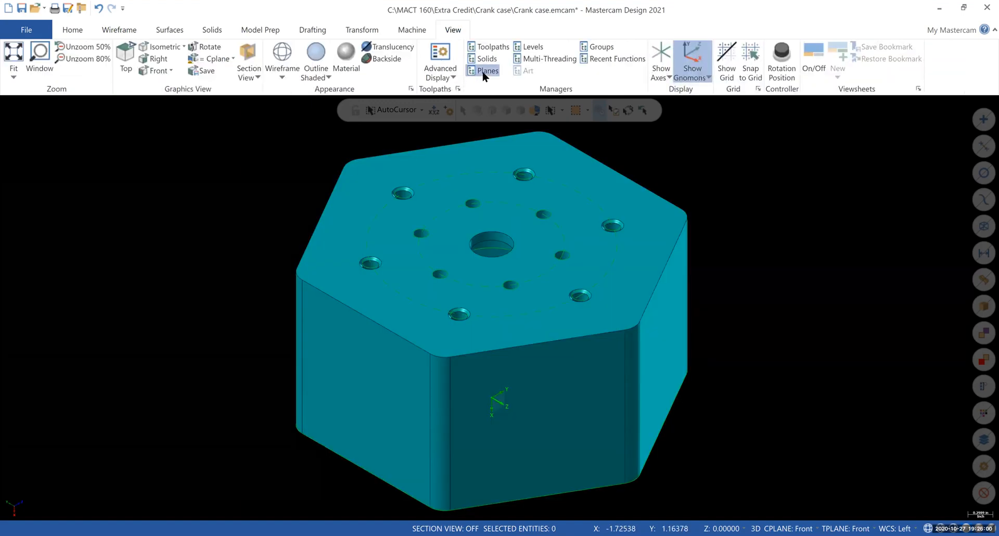
{"action": "left_click", "coordinate": [482, 71]}
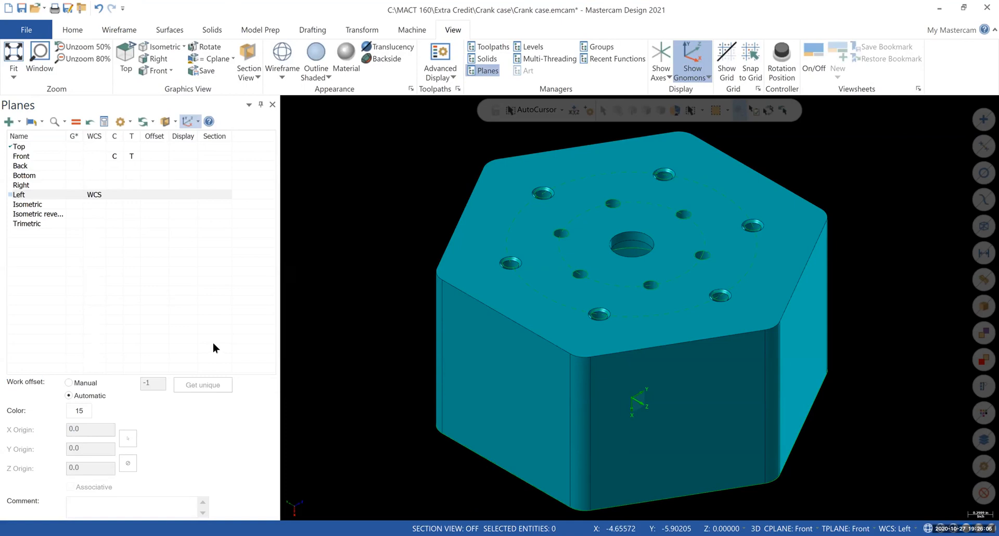
{"action": "left_click", "coordinate": [11, 147]}
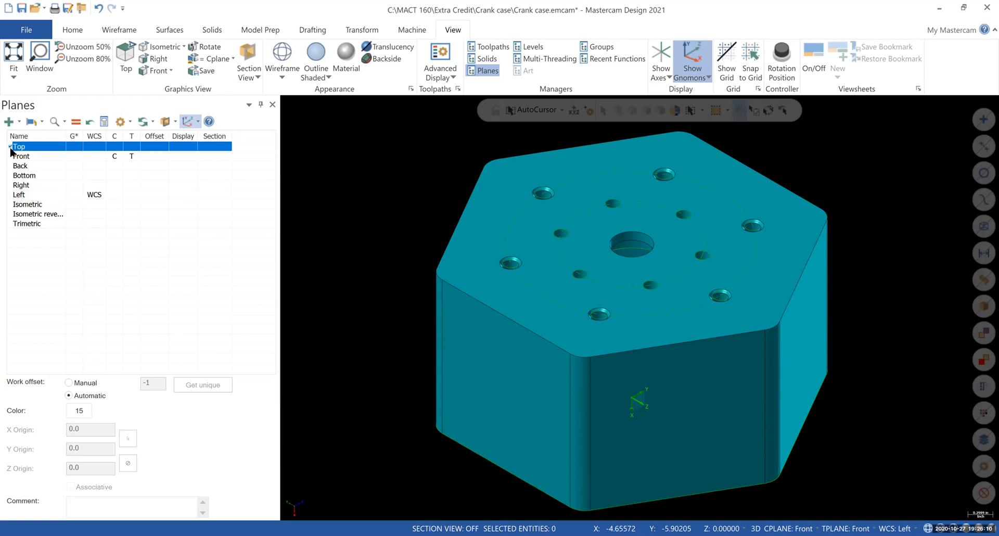
{"action": "left_click", "coordinate": [75, 121]}
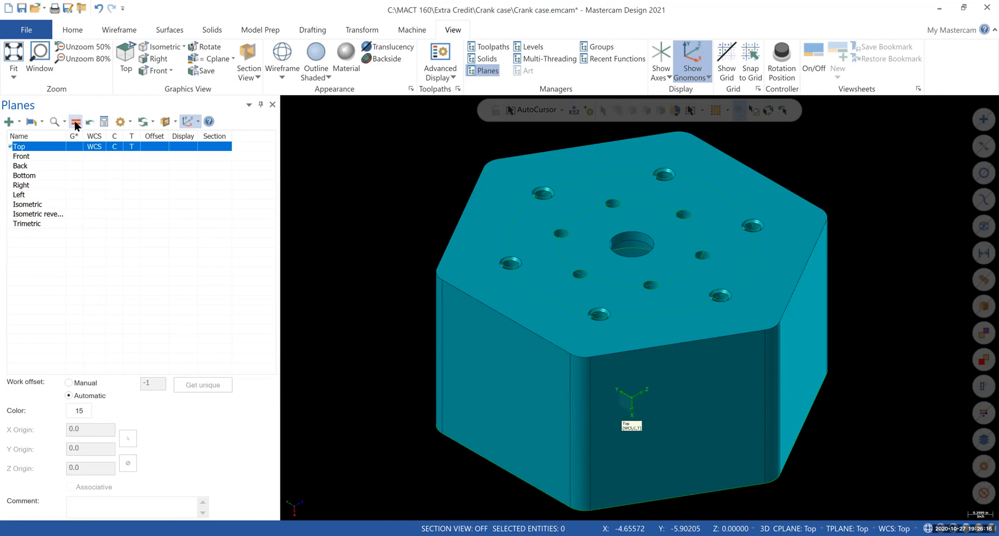
{"action": "right_click", "coordinate": [476, 442]}
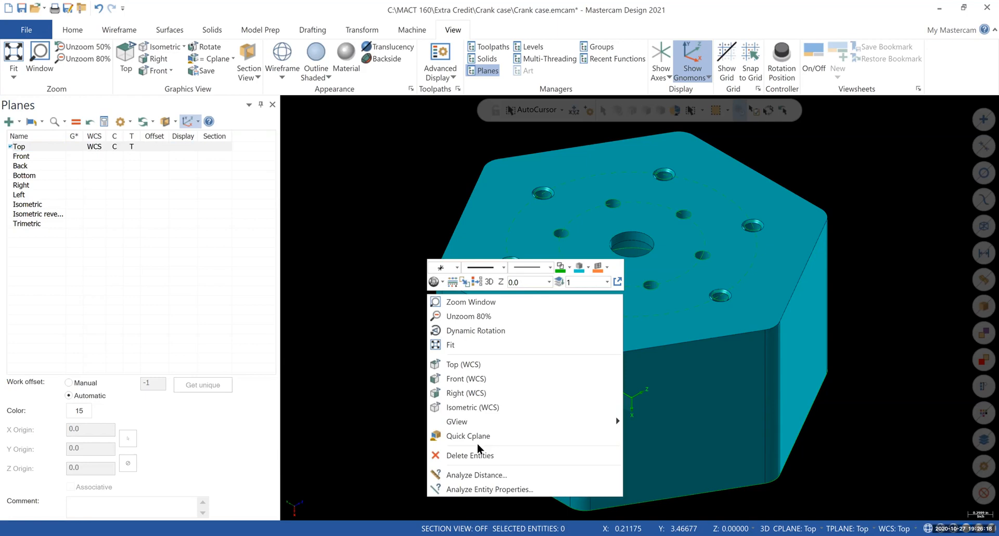
{"action": "left_click", "coordinate": [477, 407]}
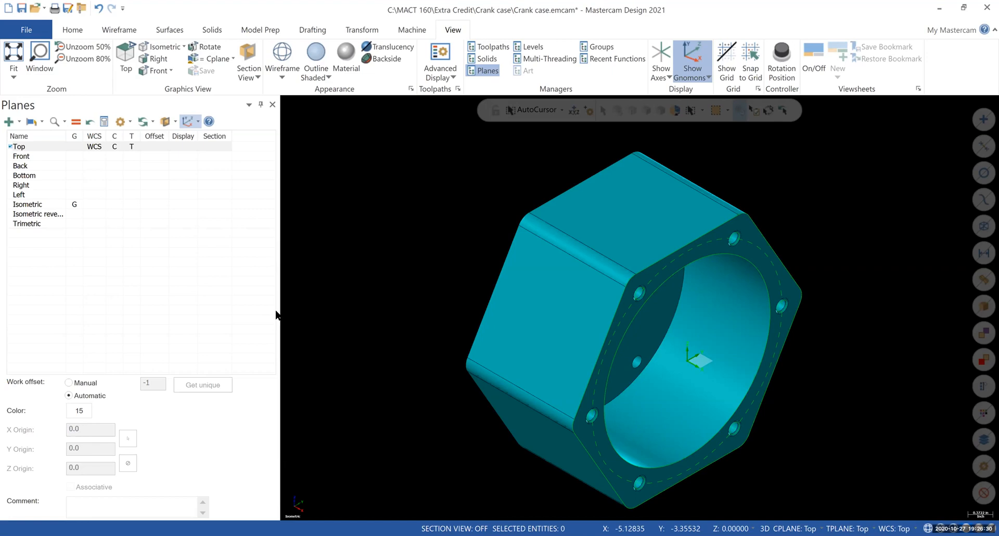
{"action": "left_click", "coordinate": [272, 105]}
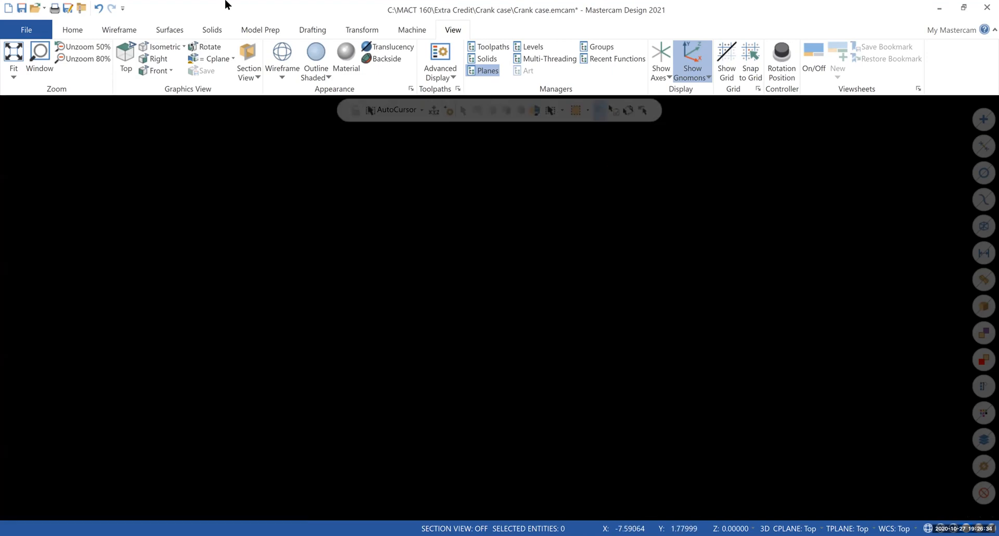
- Draw a 1.4 diameter center-point circle on the top face, offset -1 along X from the midpoint of the face's front edge
{"action": "left_click", "coordinate": [125, 31]}
{"action": "left_click", "coordinate": [196, 62]}
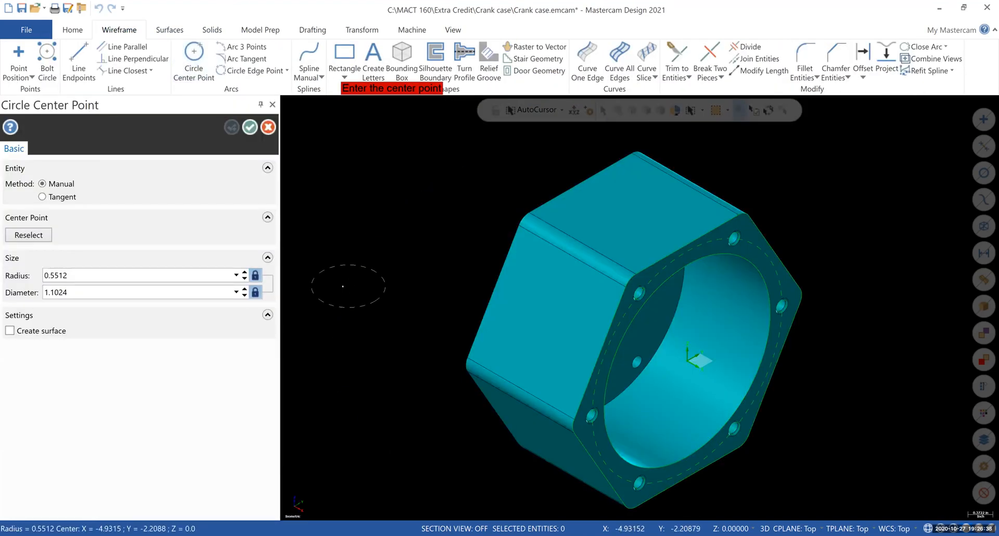
{"action": "double_click", "coordinate": [88, 292]}
{"action": "type", "text": "1.4"}
{"action": "key", "text": "Return"}
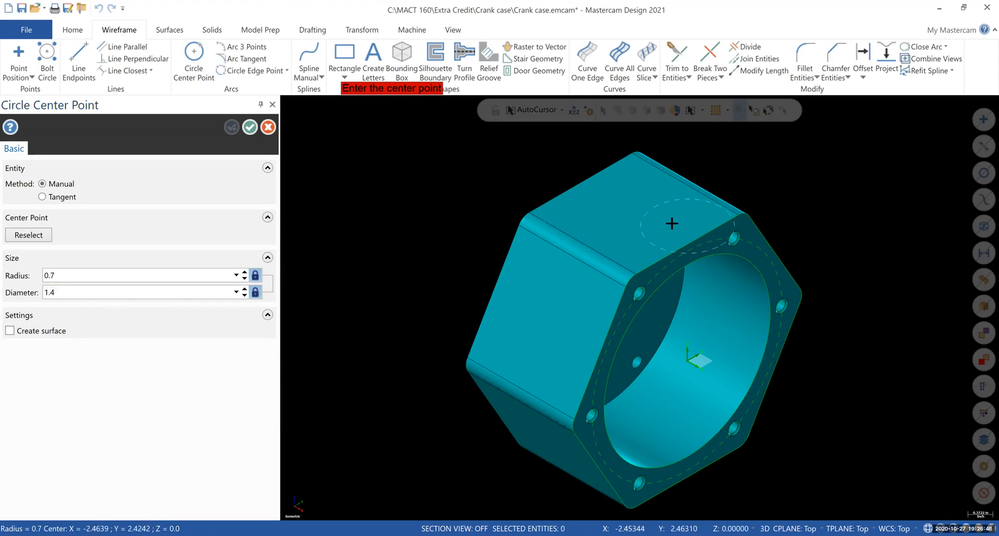
{"action": "scroll", "coordinate": [665, 238], "scroll_direction": "up", "scroll_amount": 3}
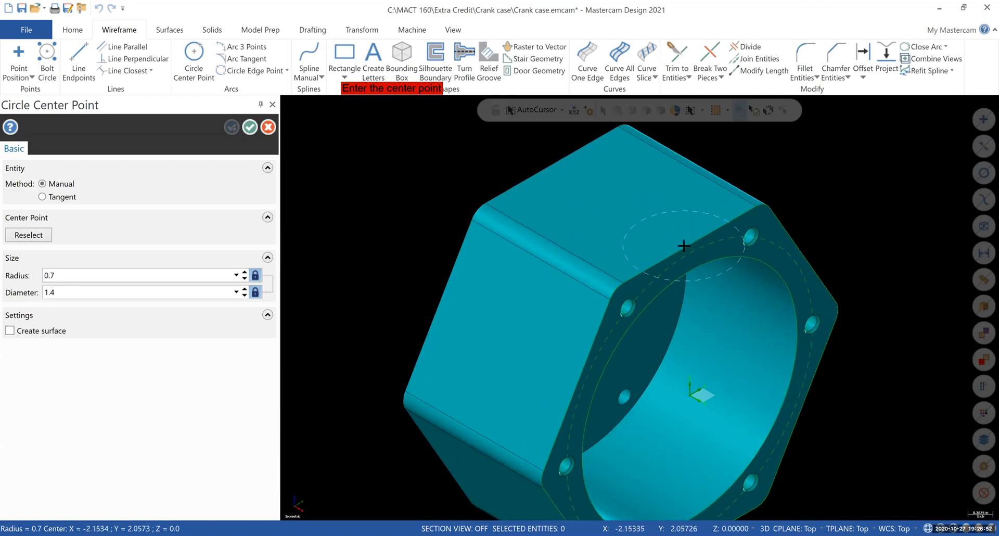
{"action": "scroll", "coordinate": [687, 247], "scroll_direction": "up", "scroll_amount": 1}
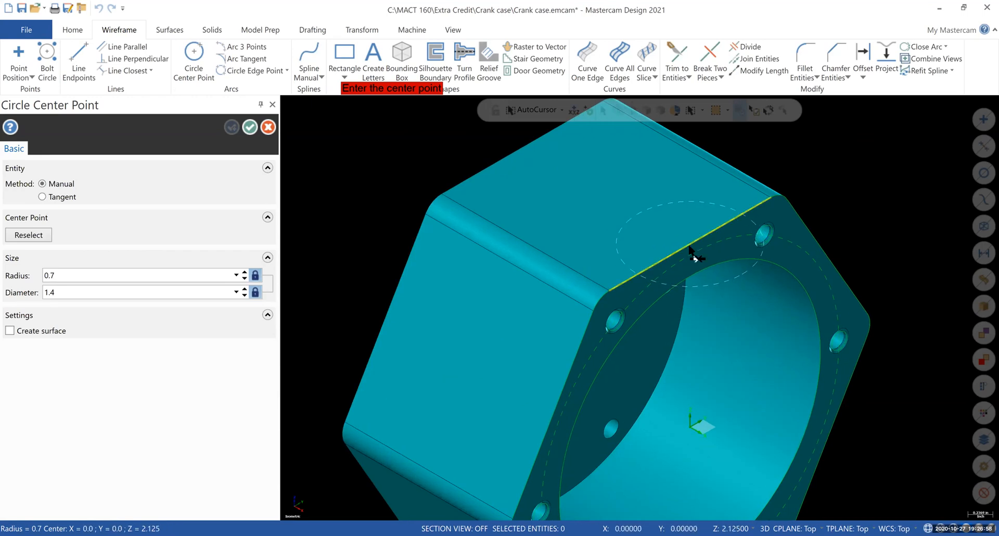
{"action": "left_click", "coordinate": [689, 246], "text": "shift"}
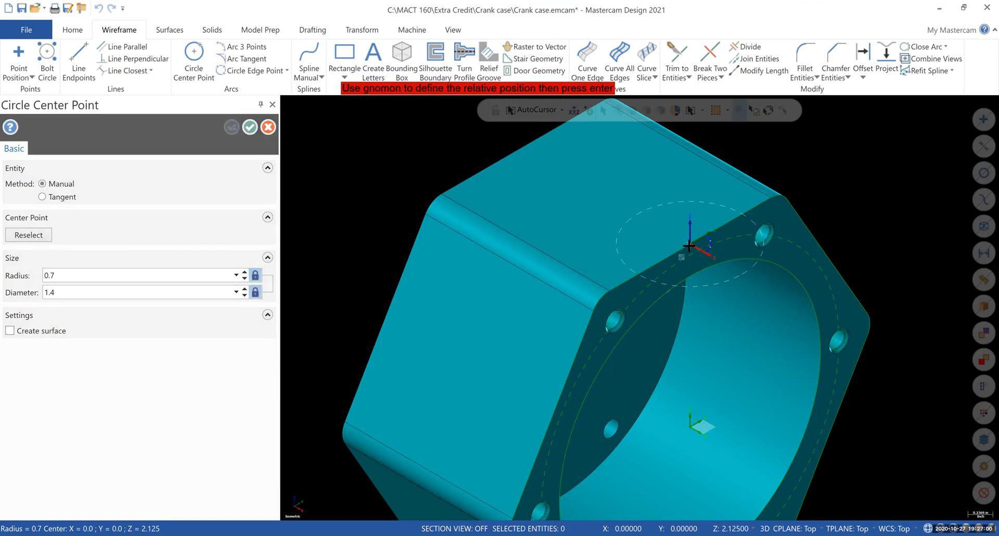
{"action": "scroll", "coordinate": [688, 246], "scroll_direction": "up", "scroll_amount": 2}
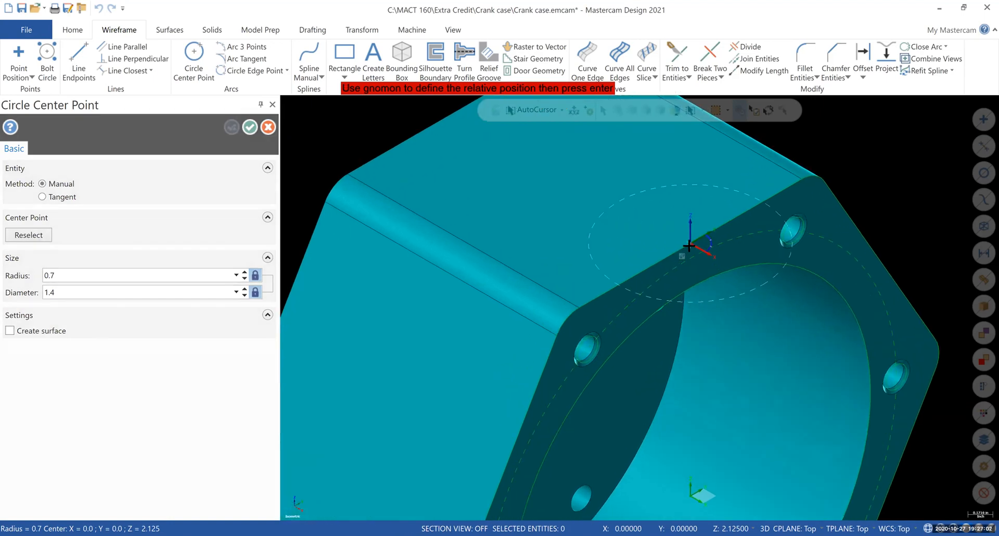
{"action": "scroll", "coordinate": [689, 245], "scroll_direction": "up", "scroll_amount": 1}
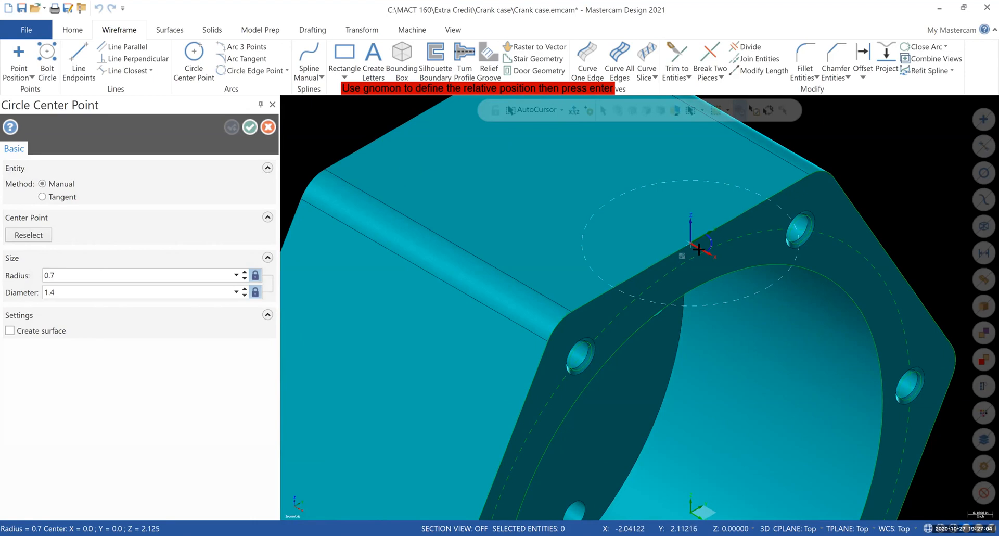
{"action": "left_click", "coordinate": [700, 249]}
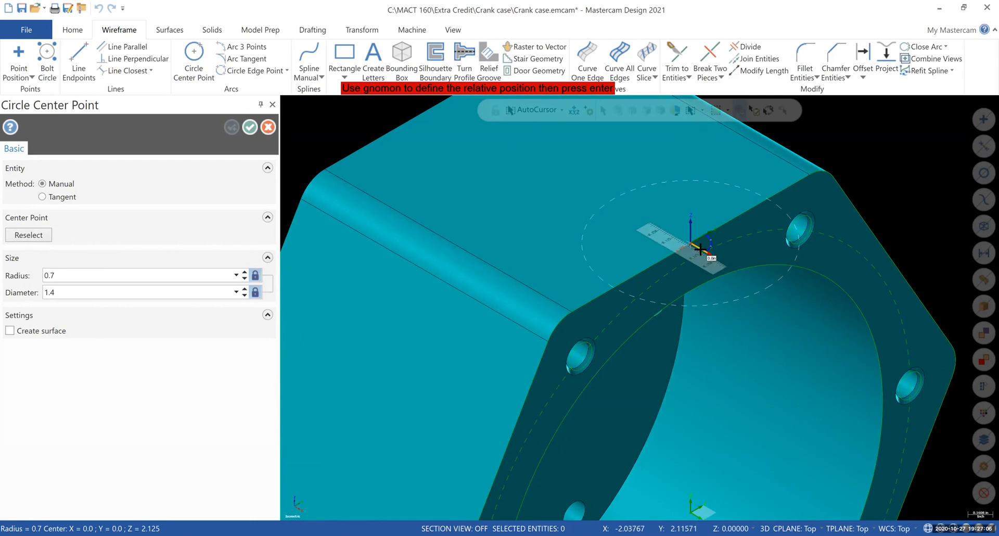
{"action": "scroll", "coordinate": [700, 250], "scroll_direction": "up", "scroll_amount": 2}
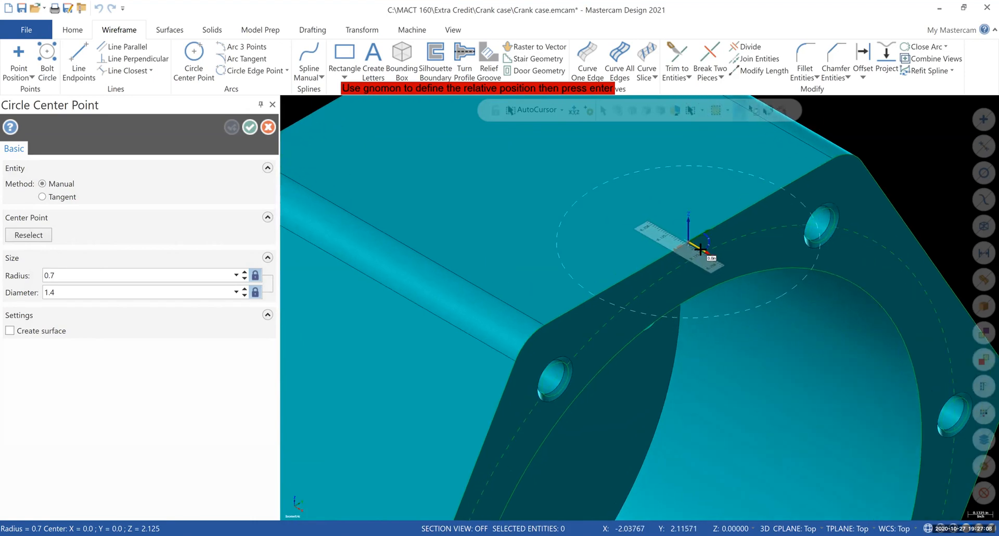
{"action": "type", "text": "-1"}
{"action": "key", "text": "Return"}
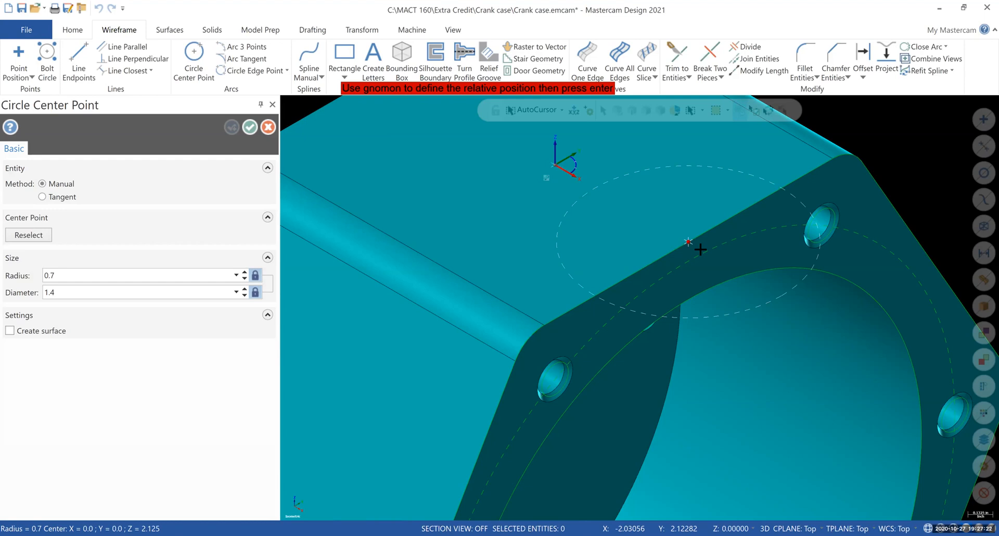
{"action": "key", "text": "Return"}
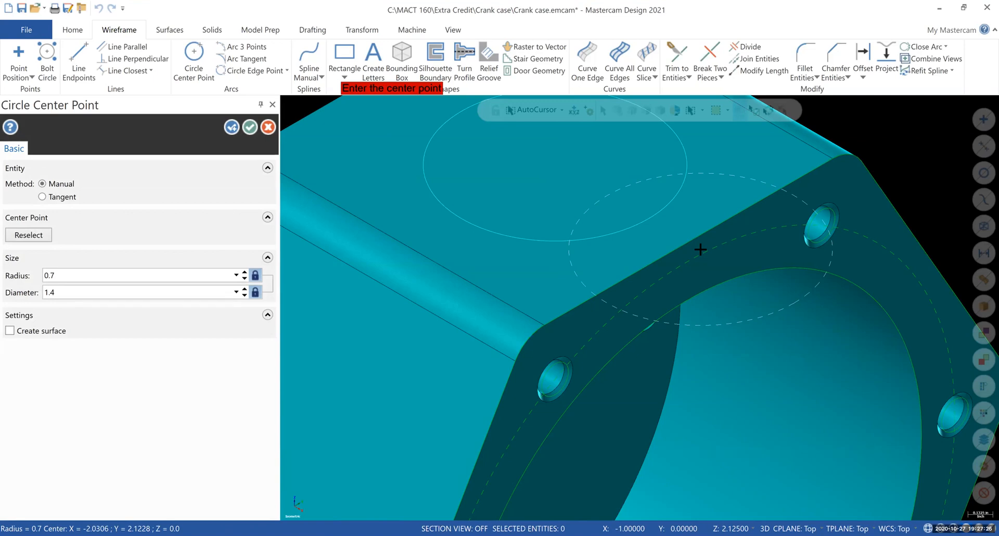
{"action": "left_click", "coordinate": [250, 126]}
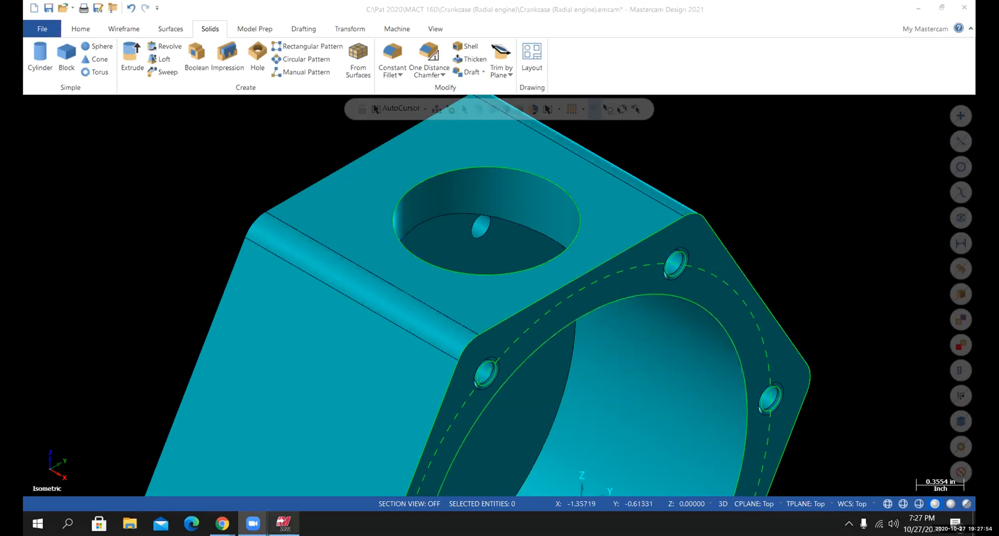
- Switch to the crankcase_inch PDF drawing in Chrome and examine the .3125 dimension of the central bore in Section A-A
{"action": "mouse_move", "coordinate": [283, 523]}
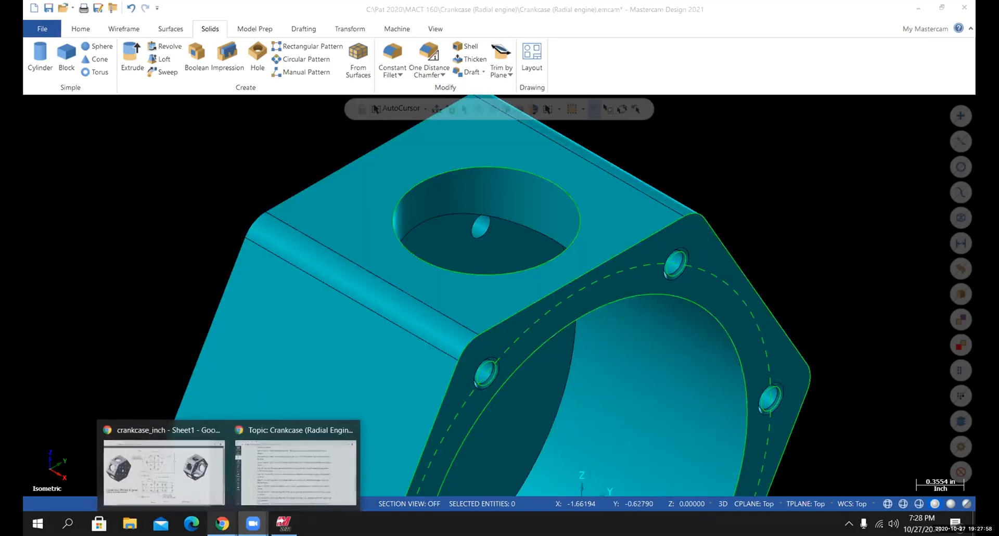
{"action": "mouse_move", "coordinate": [222, 523]}
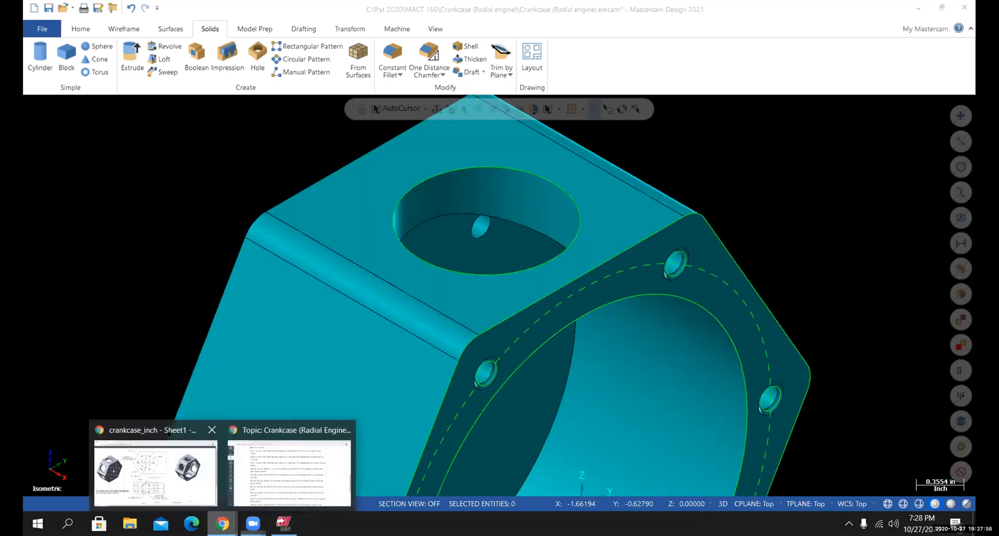
{"action": "left_click", "coordinate": [166, 458]}
{"action": "scroll", "coordinate": [612, 386], "scroll_direction": "down", "scroll_amount": 1}
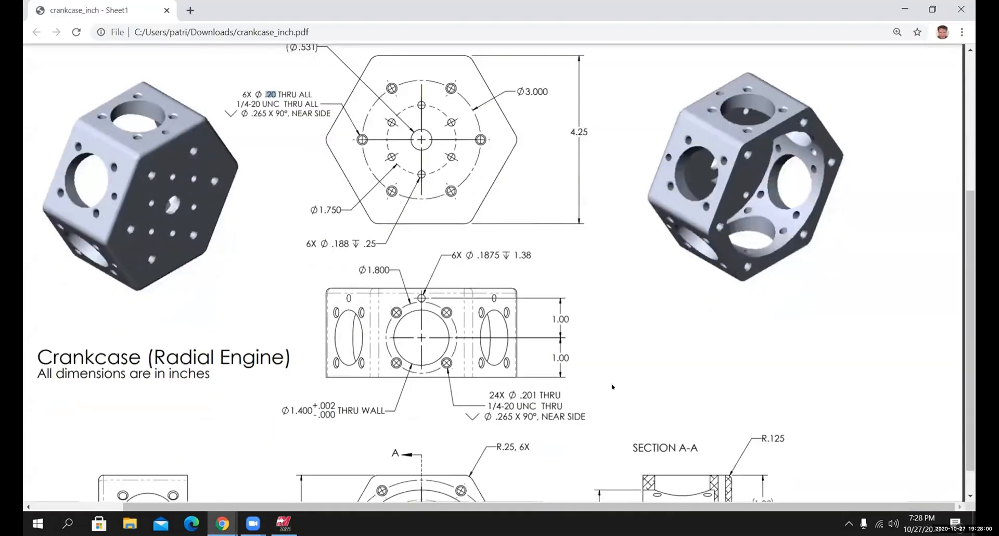
{"action": "scroll", "coordinate": [612, 386], "scroll_direction": "down", "scroll_amount": 4}
{"action": "scroll", "coordinate": [700, 409], "scroll_direction": "up", "scroll_amount": 4, "text": "ctrl"}
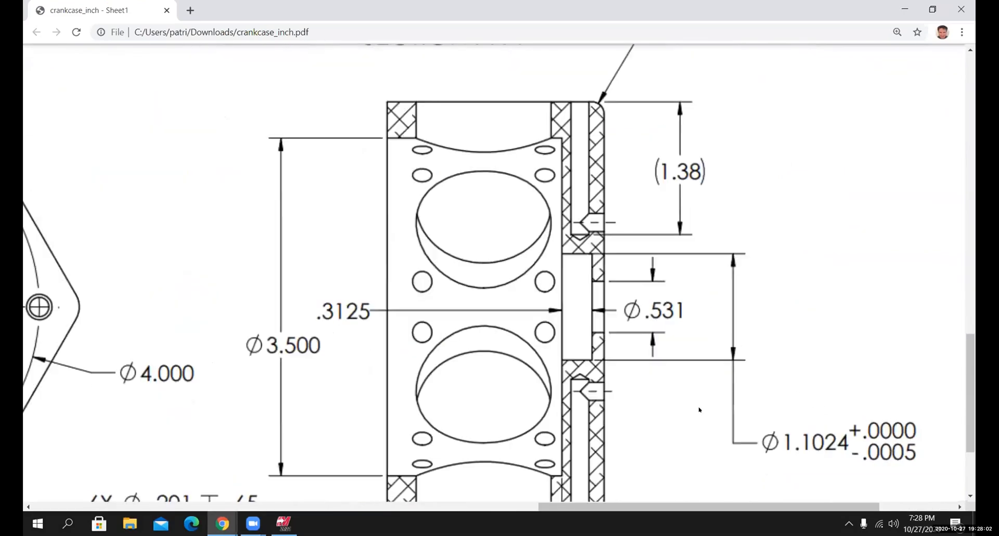
{"action": "scroll", "coordinate": [700, 409], "scroll_direction": "up", "scroll_amount": 1, "text": "ctrl"}
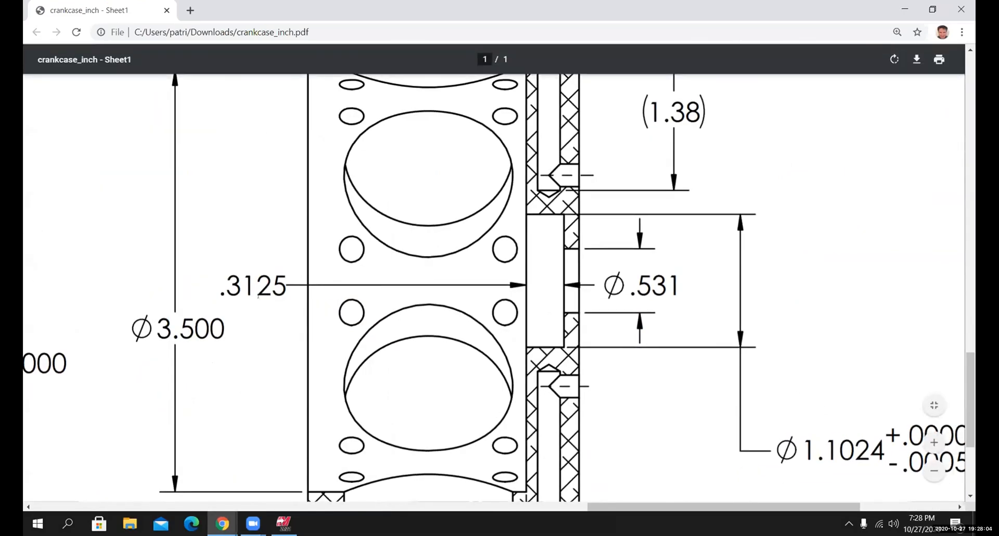
{"action": "left_click_drag", "start_coordinate": [216, 288], "coordinate": [289, 288]}
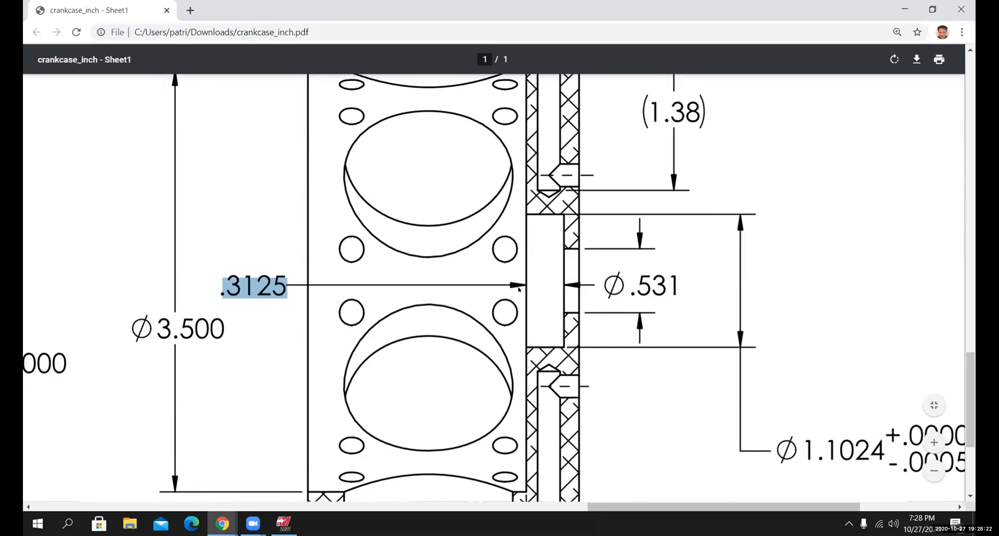
{"action": "scroll", "coordinate": [542, 282], "scroll_direction": "down", "scroll_amount": 5, "text": "ctrl"}
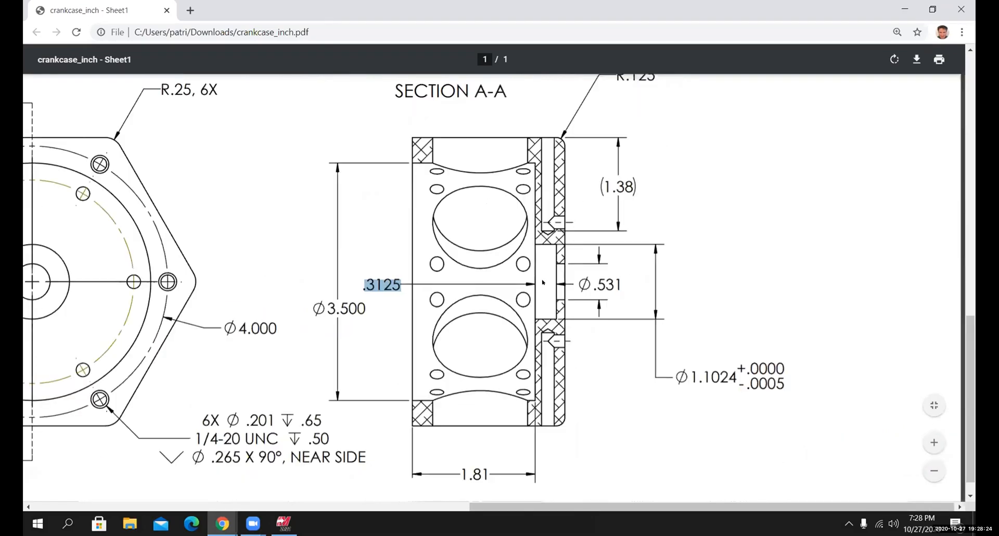
- Examine the hole layout and height dimensions in the drawing's side view and compare them with Section A-A
{"action": "scroll", "coordinate": [414, 147], "scroll_direction": "up", "scroll_amount": 5}
{"action": "scroll", "coordinate": [476, 425], "scroll_direction": "up", "scroll_amount": 6, "text": "ctrl"}
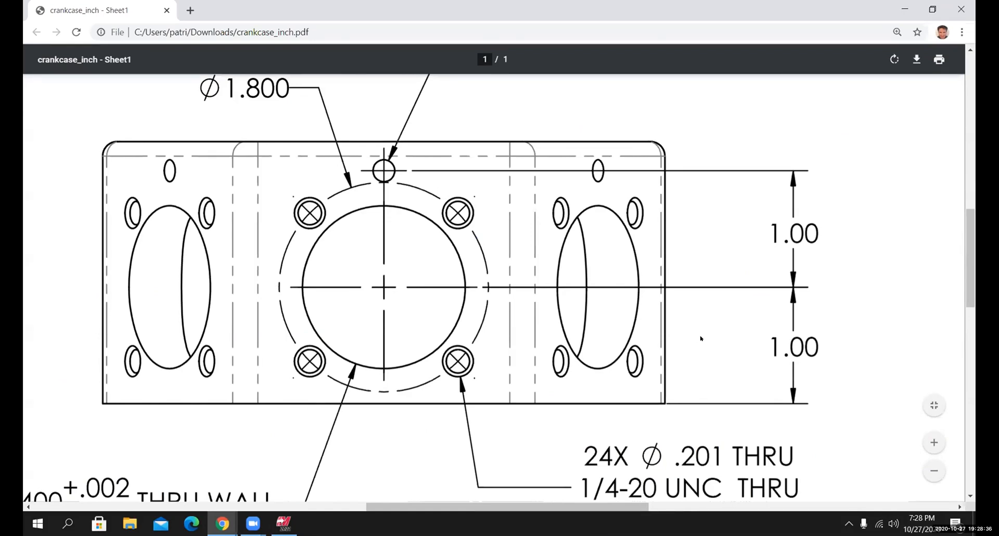
{"action": "scroll", "coordinate": [700, 333], "scroll_direction": "down", "scroll_amount": 3, "text": "ctrl"}
{"action": "scroll", "coordinate": [701, 322], "scroll_direction": "down", "scroll_amount": 4, "text": "ctrl"}
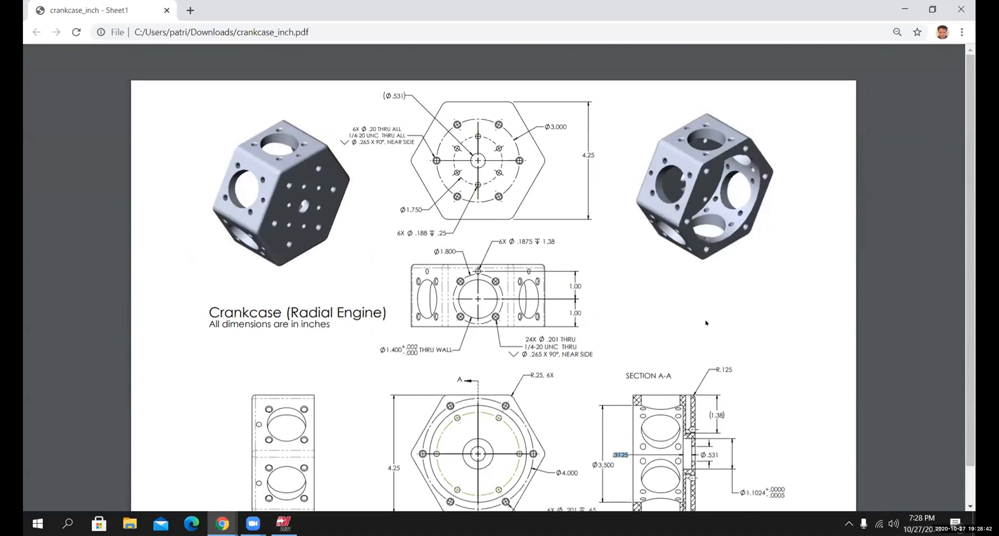
{"action": "scroll", "coordinate": [709, 337], "scroll_direction": "down", "scroll_amount": 1}
{"action": "scroll", "coordinate": [715, 455], "scroll_direction": "up", "scroll_amount": 5, "text": "ctrl"}
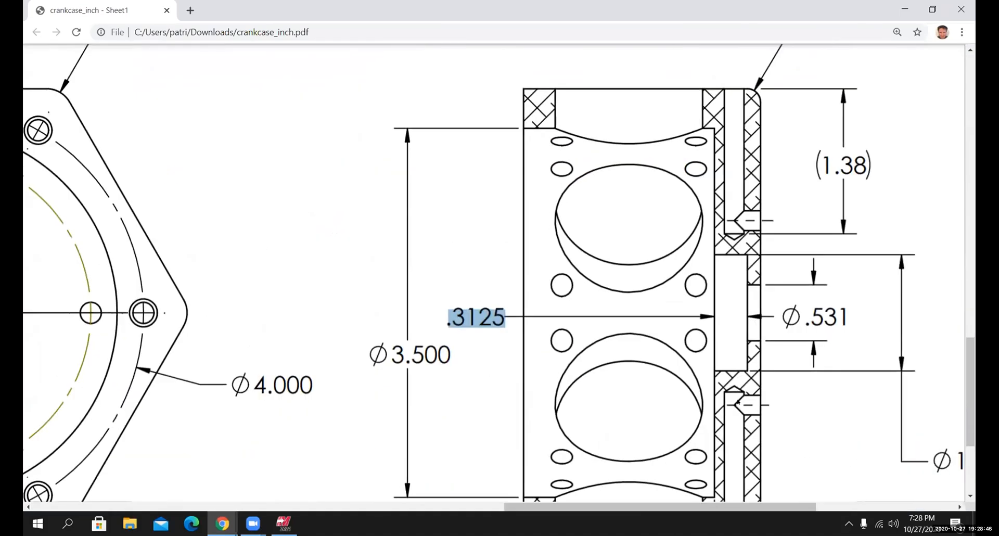
{"action": "scroll", "coordinate": [738, 403], "scroll_direction": "down", "scroll_amount": 4, "text": "ctrl"}
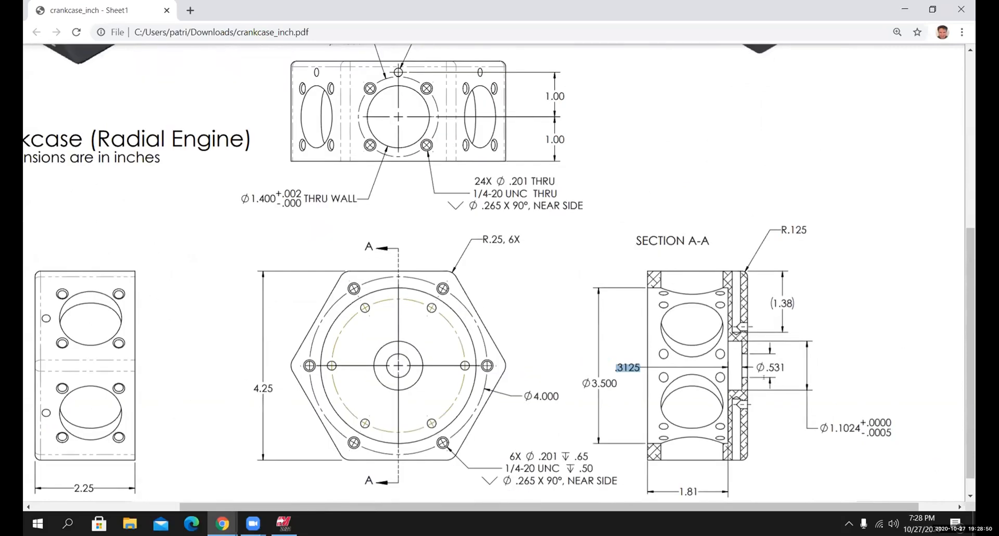
{"action": "scroll", "coordinate": [763, 377], "scroll_direction": "down", "scroll_amount": 1, "text": "ctrl"}
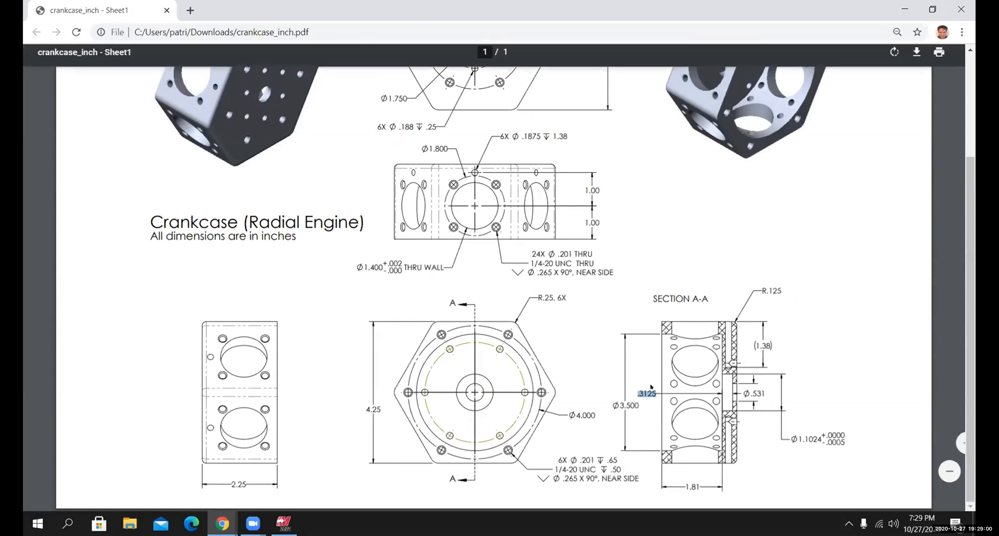
- Examine the stepped central bore in Section A-A, including its two diameter callouts and depth dimension
{"action": "scroll", "coordinate": [843, 482], "scroll_direction": "up", "scroll_amount": 3}
{"action": "scroll", "coordinate": [843, 482], "scroll_direction": "down", "scroll_amount": 3}
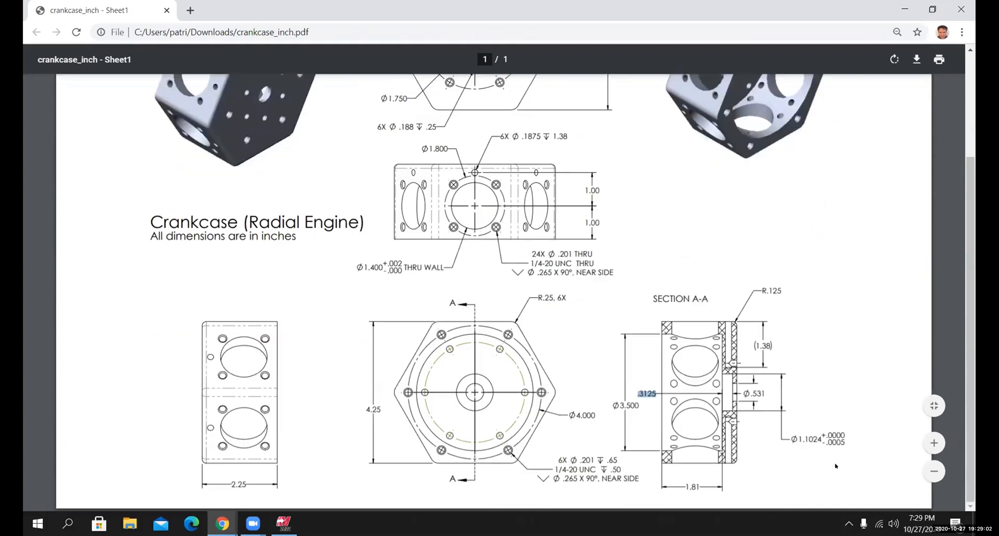
{"action": "scroll", "coordinate": [828, 473], "scroll_direction": "up", "scroll_amount": 5, "text": "ctrl"}
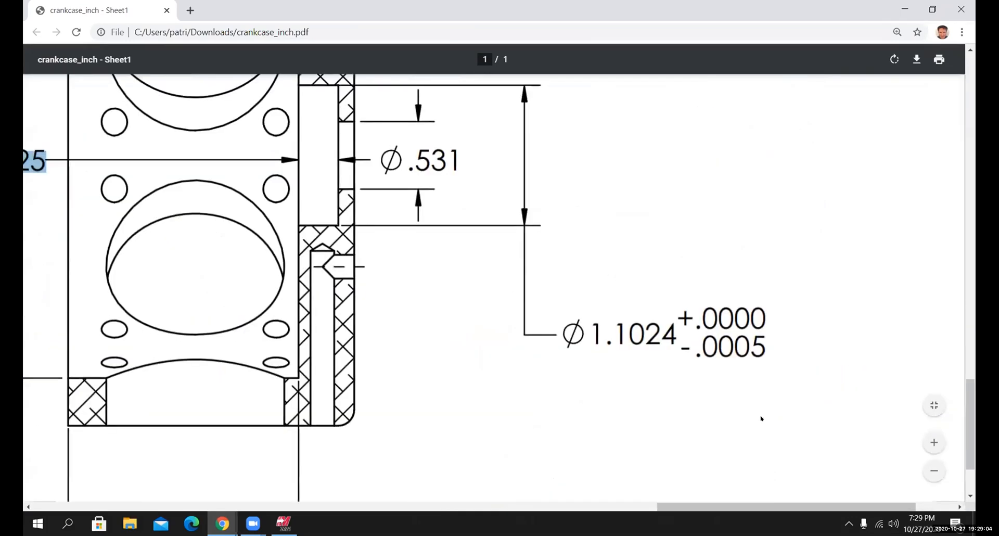
{"action": "scroll", "coordinate": [622, 283], "scroll_direction": "down", "scroll_amount": 3, "text": "ctrl"}
{"action": "scroll", "coordinate": [762, 474], "scroll_direction": "up", "scroll_amount": 4}
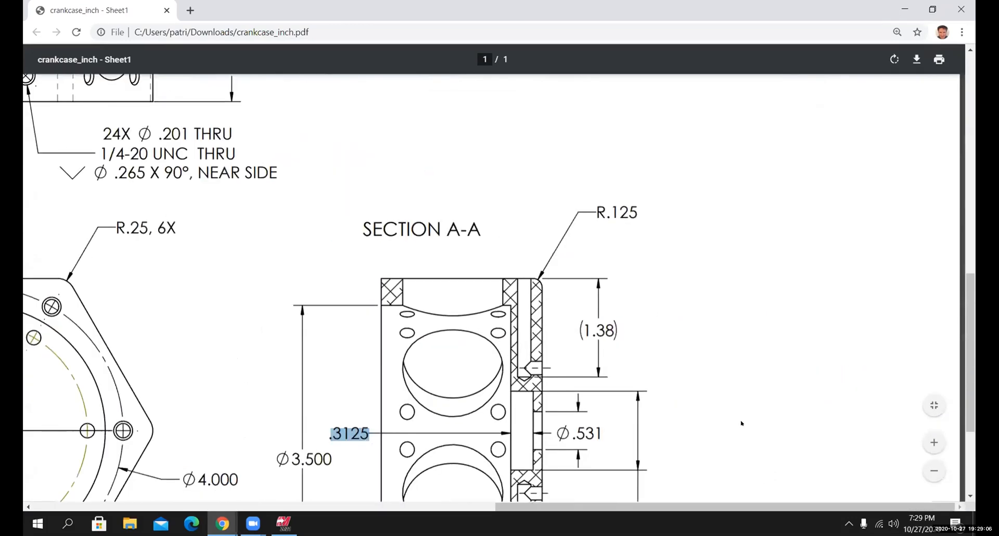
{"action": "scroll", "coordinate": [740, 419], "scroll_direction": "down", "scroll_amount": 4}
{"action": "scroll", "coordinate": [693, 295], "scroll_direction": "up", "scroll_amount": 1, "text": "ctrl"}
{"action": "scroll", "coordinate": [460, 226], "scroll_direction": "up", "scroll_amount": 1}
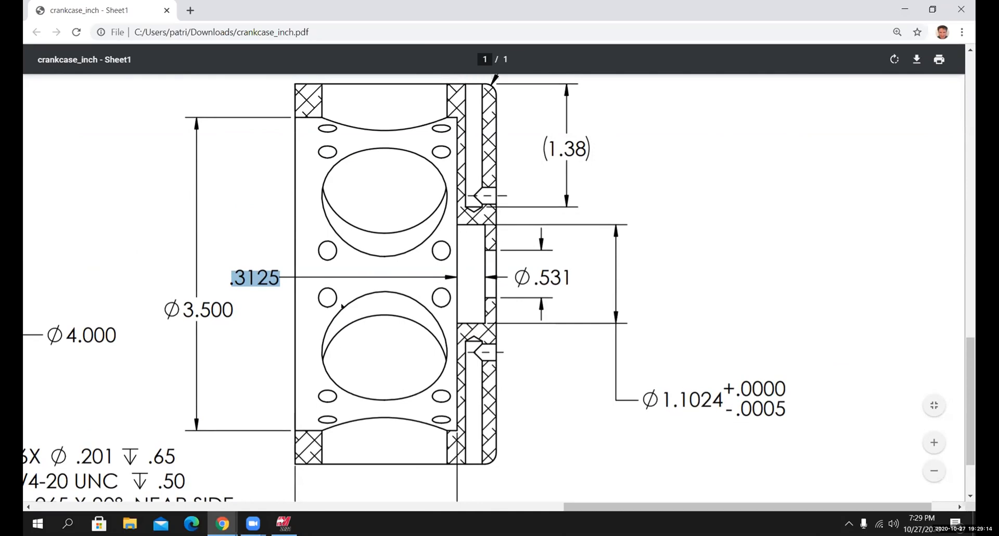
- Examine the drawing's overall layout and the side view's hole pattern, including its bolt circle, hole and bore callouts
{"action": "left_click", "coordinate": [250, 288]}
{"action": "left_click_drag", "start_coordinate": [231, 278], "coordinate": [282, 280]}
{"action": "scroll", "coordinate": [583, 321], "scroll_direction": "down", "scroll_amount": 3, "text": "ctrl"}
{"action": "scroll", "coordinate": [581, 322], "scroll_direction": "down", "scroll_amount": 3, "text": "ctrl"}
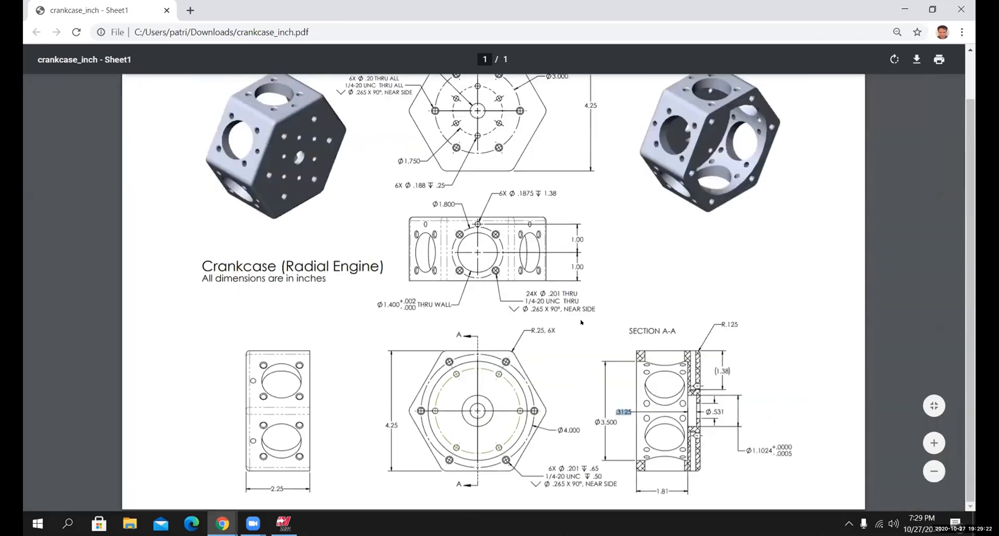
{"action": "left_click", "coordinate": [284, 523]}
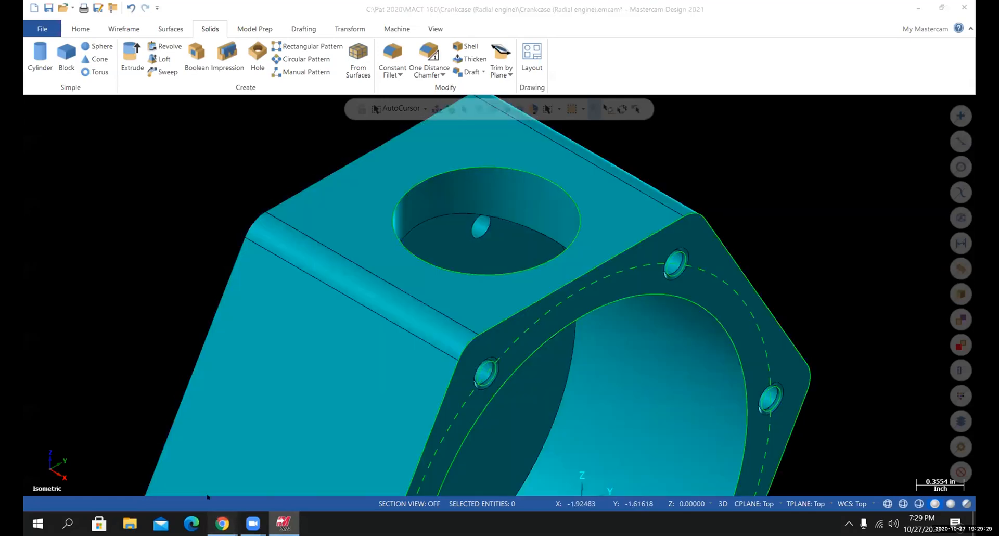
{"action": "mouse_move", "coordinate": [222, 523]}
{"action": "left_click", "coordinate": [176, 471]}
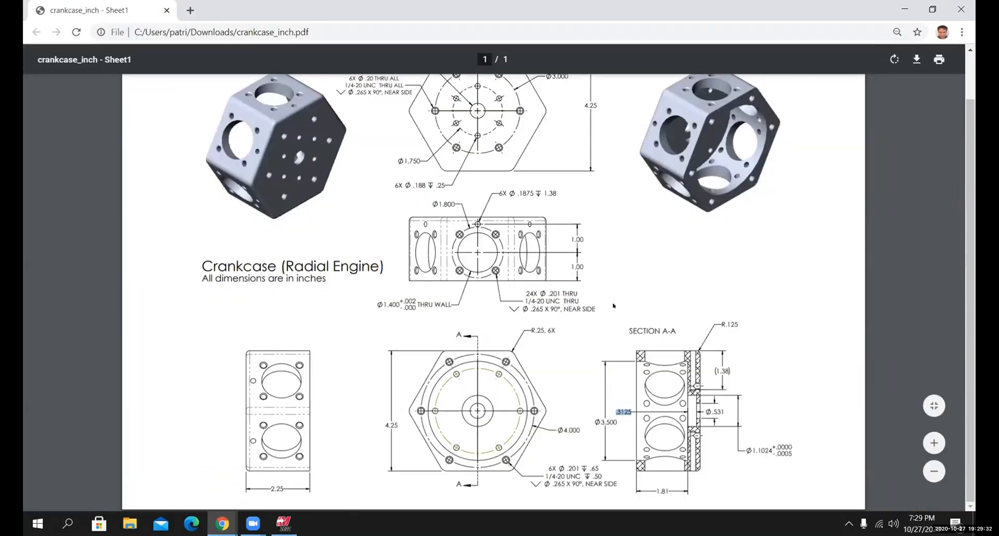
{"action": "scroll", "coordinate": [498, 266], "scroll_direction": "up", "scroll_amount": 5, "text": "ctrl"}
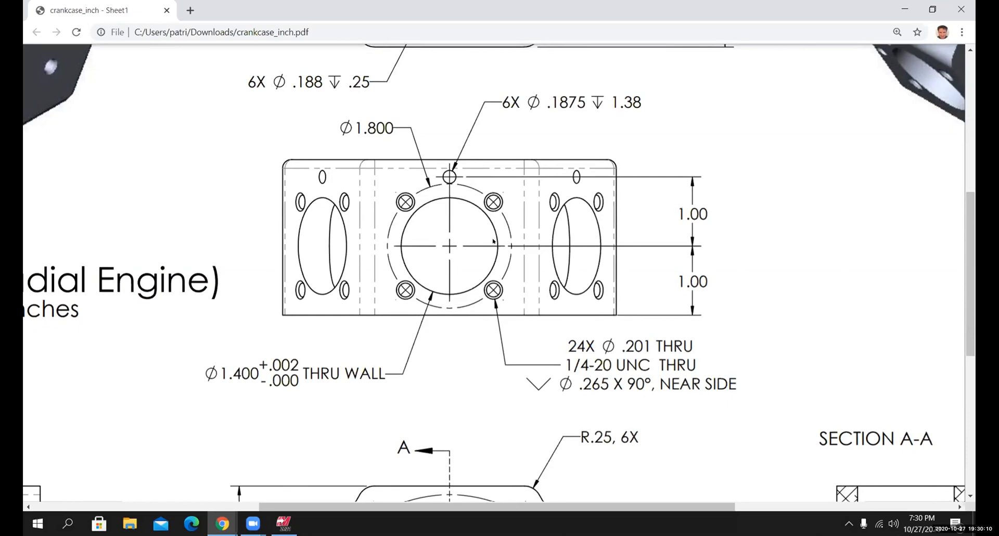
- Switch to Mastercam and start a full bolt circle of 4 holes centered on the 1.4 bore in the top face
{"action": "key", "text": "alt+Tab"}
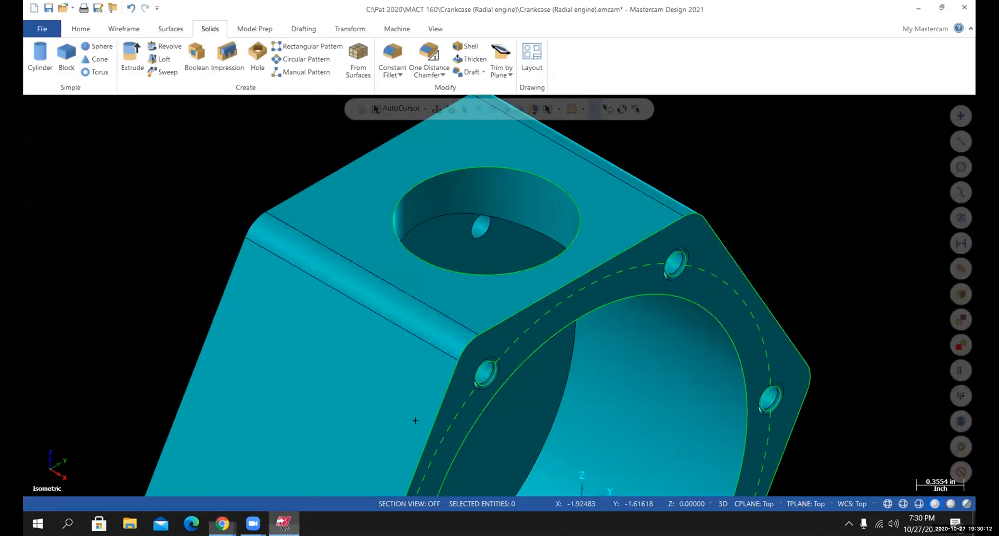
{"action": "middle_click_drag", "start_coordinate": [521, 314], "coordinate": [584, 234]}
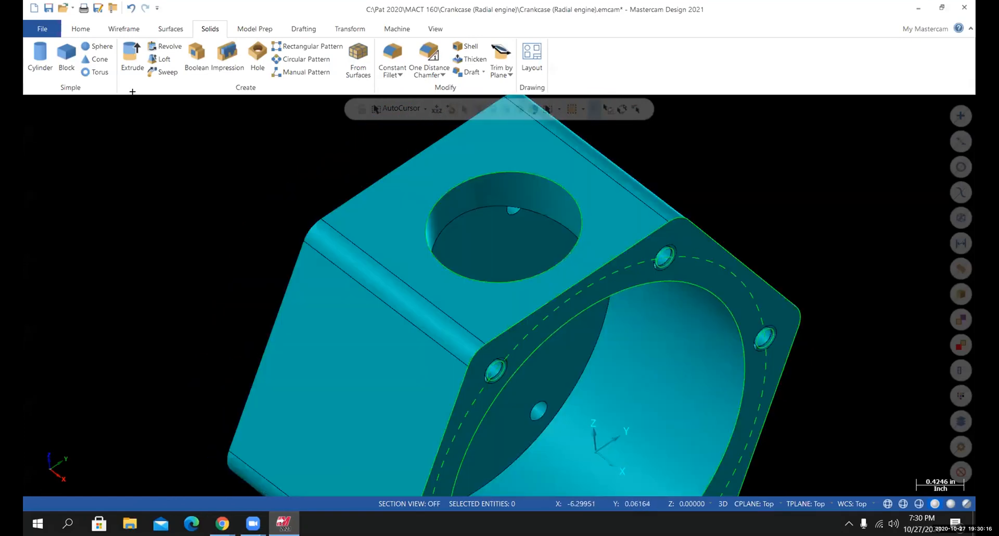
{"action": "left_click", "coordinate": [119, 29]}
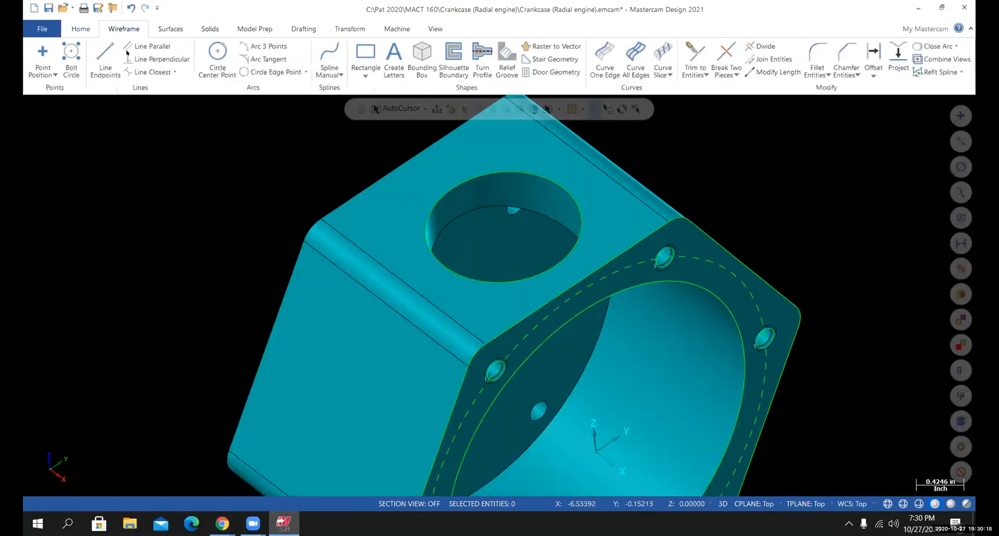
{"action": "left_click", "coordinate": [71, 57]}
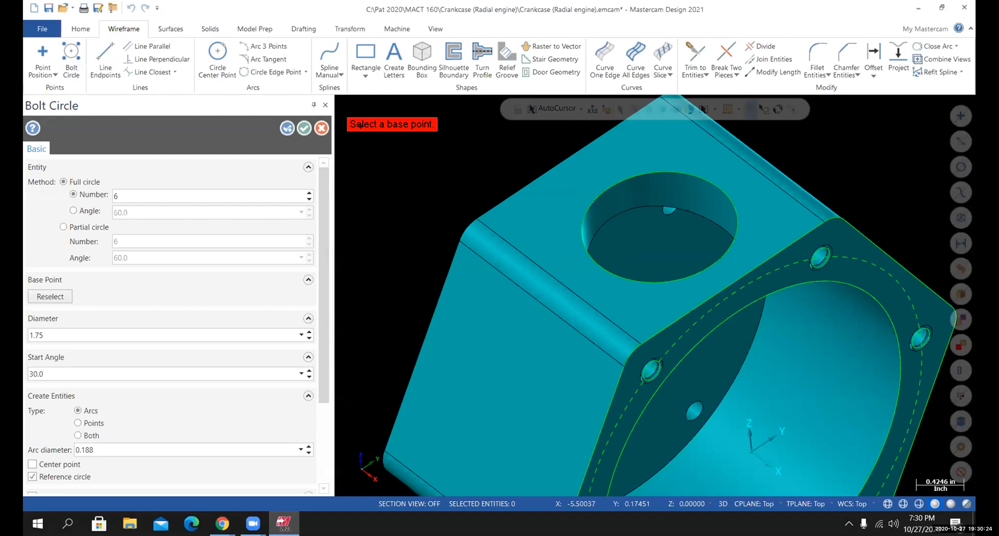
{"action": "left_click", "coordinate": [575, 194]}
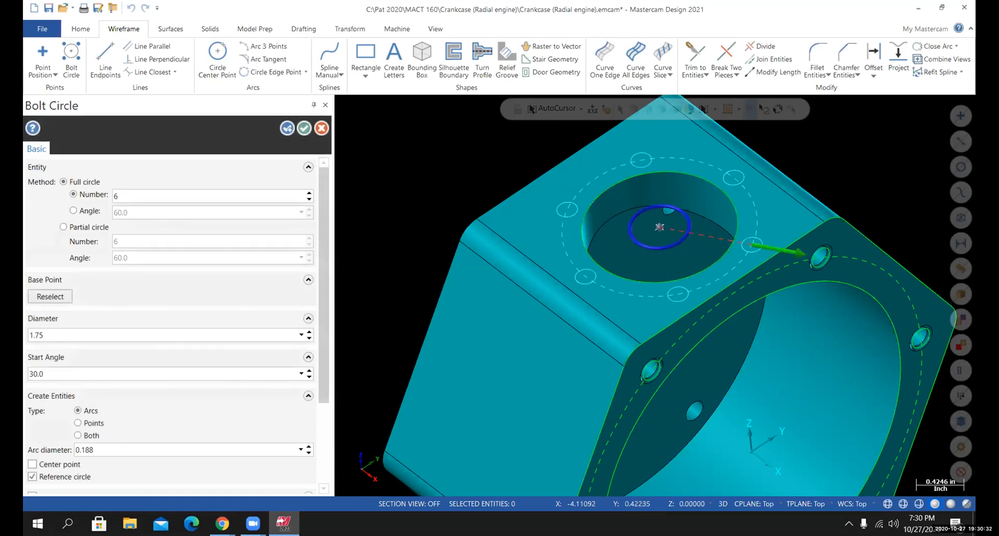
{"action": "left_click", "coordinate": [81, 199]}
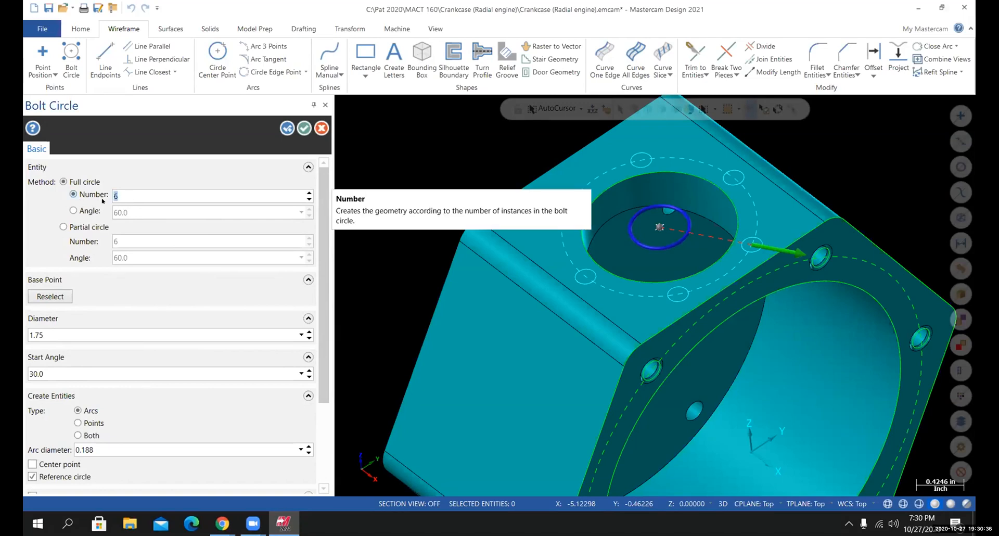
{"action": "type", "text": "4"}
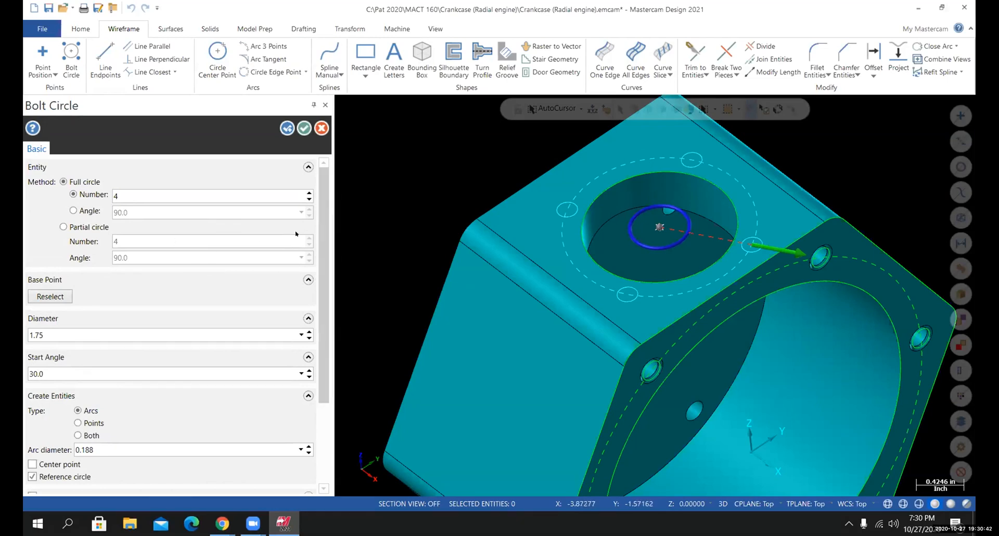
{"action": "left_click_drag", "start_coordinate": [321, 233], "coordinate": [319, 299]}
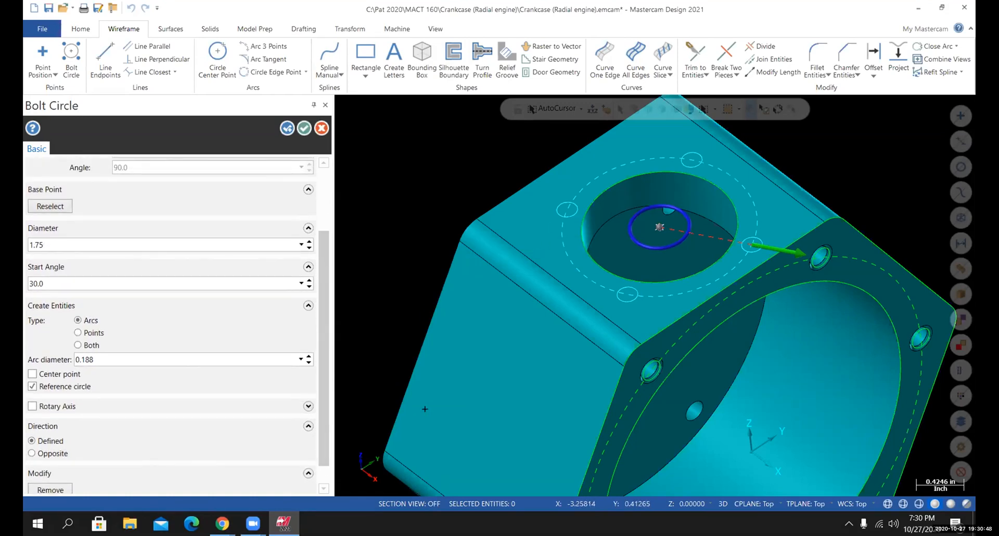
- Check the side-hole callouts in the Chrome drawing, and set the Mastercam bolt circle's diameter to 1.8 and arc diameter to 0.201
{"action": "left_click", "coordinate": [222, 523]}
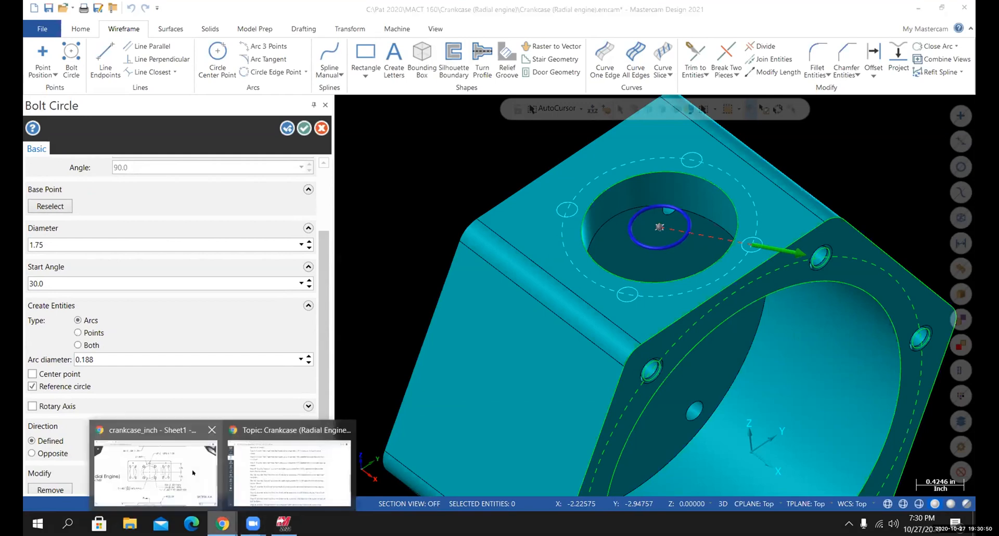
{"action": "left_click", "coordinate": [192, 472]}
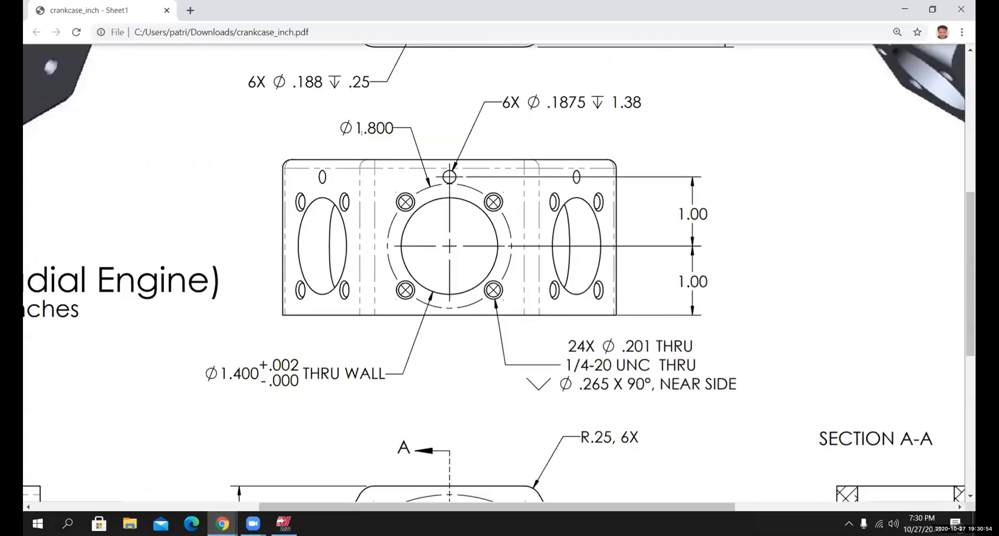
{"action": "left_click", "coordinate": [283, 523]}
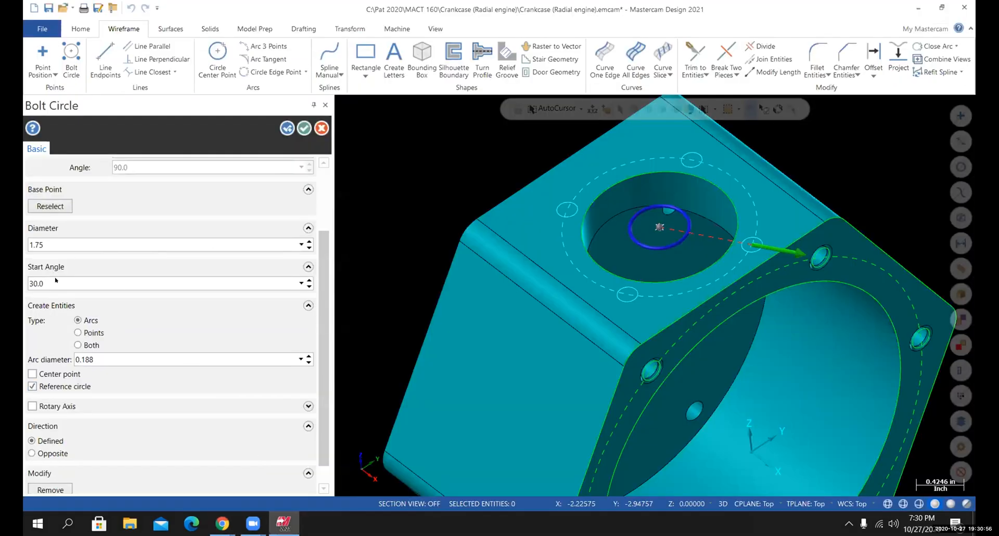
{"action": "left_click_drag", "start_coordinate": [51, 241], "coordinate": [32, 244]}
{"action": "type", "text": "1.8"}
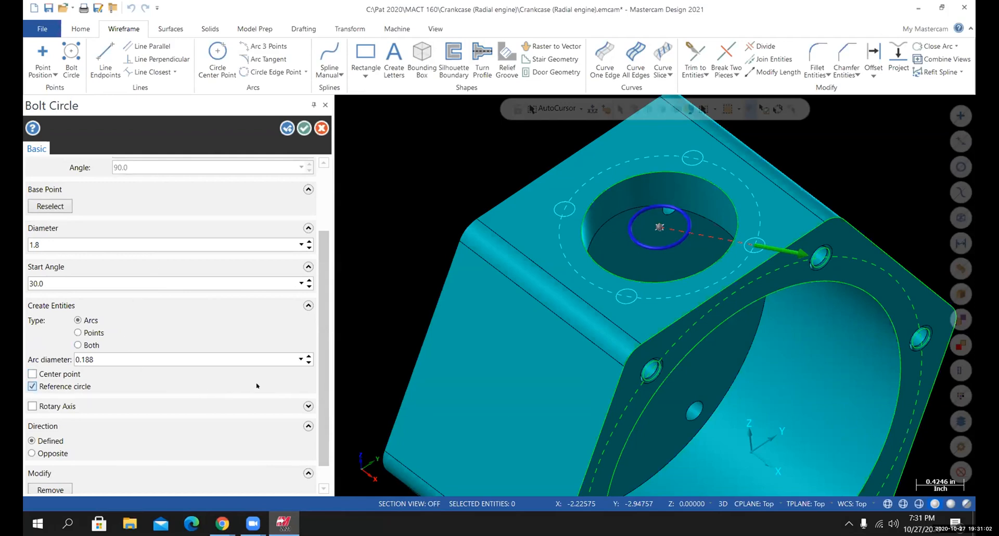
{"action": "double_click", "coordinate": [85, 360]}
{"action": "type", "text": "0.201"}
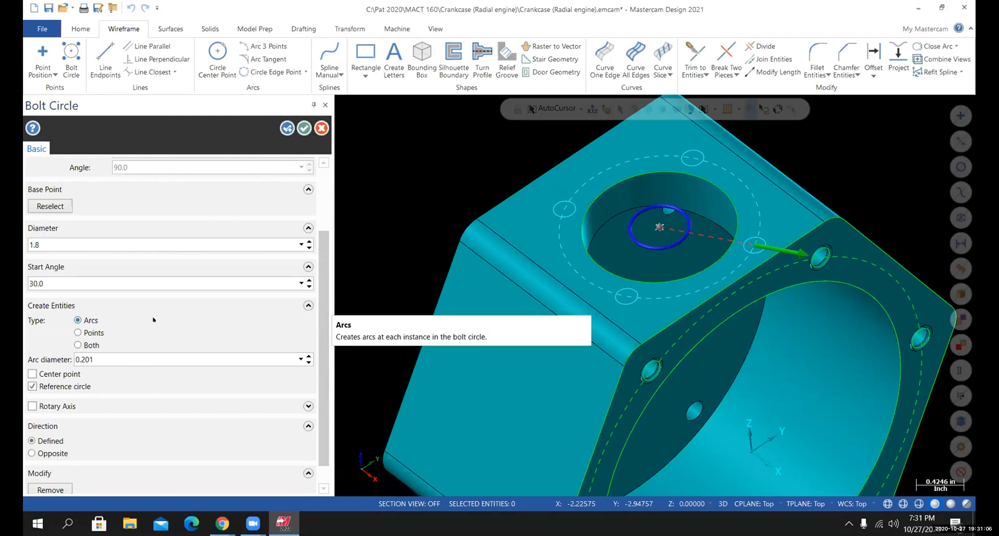
- Set the bolt circle's start angle to 45, check the layout from the Top view and create the pattern
{"action": "scroll", "coordinate": [317, 286], "scroll_direction": "down", "scroll_amount": 1}
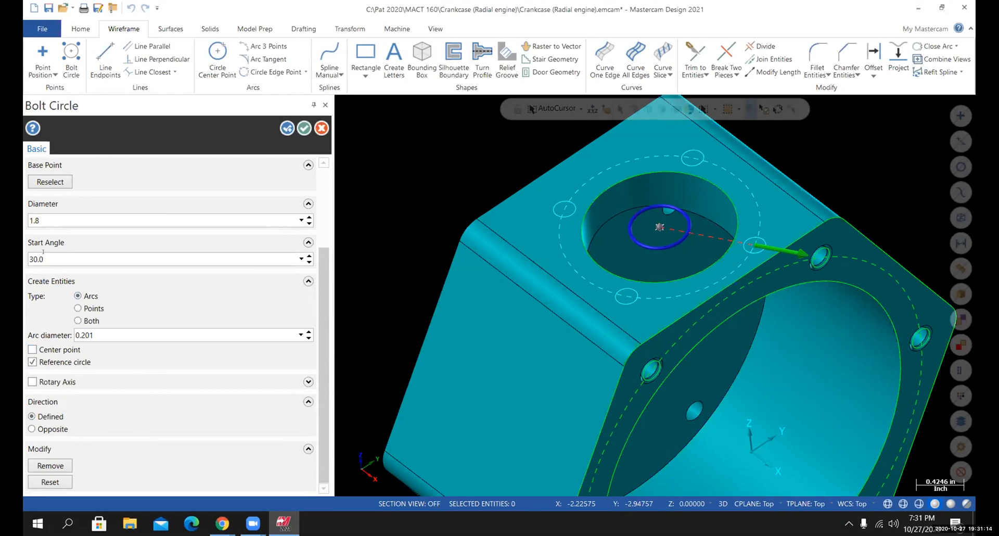
{"action": "left_click_drag", "start_coordinate": [52, 256], "coordinate": [25, 256]}
{"action": "type", "text": "45"}
{"action": "key", "text": "Return"}
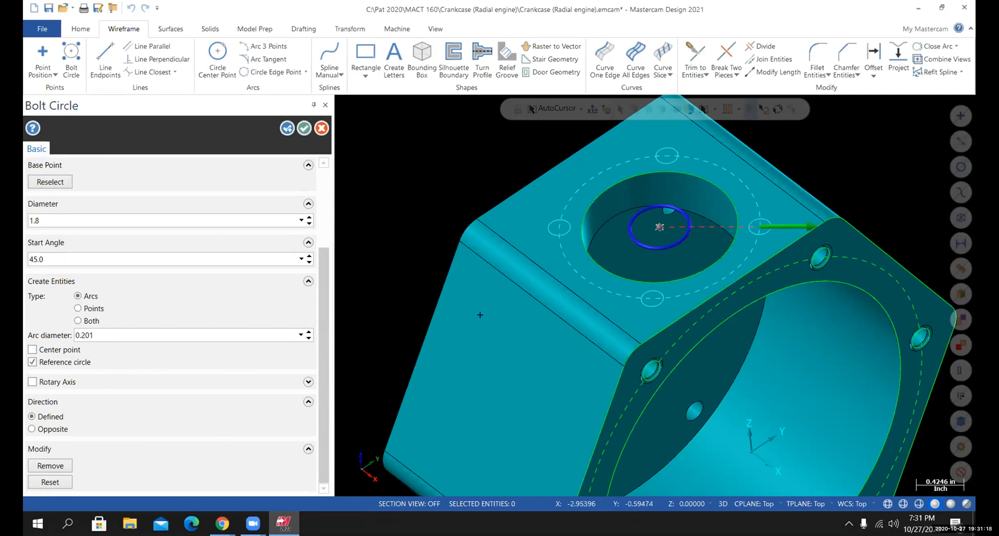
{"action": "right_click", "coordinate": [434, 209]}
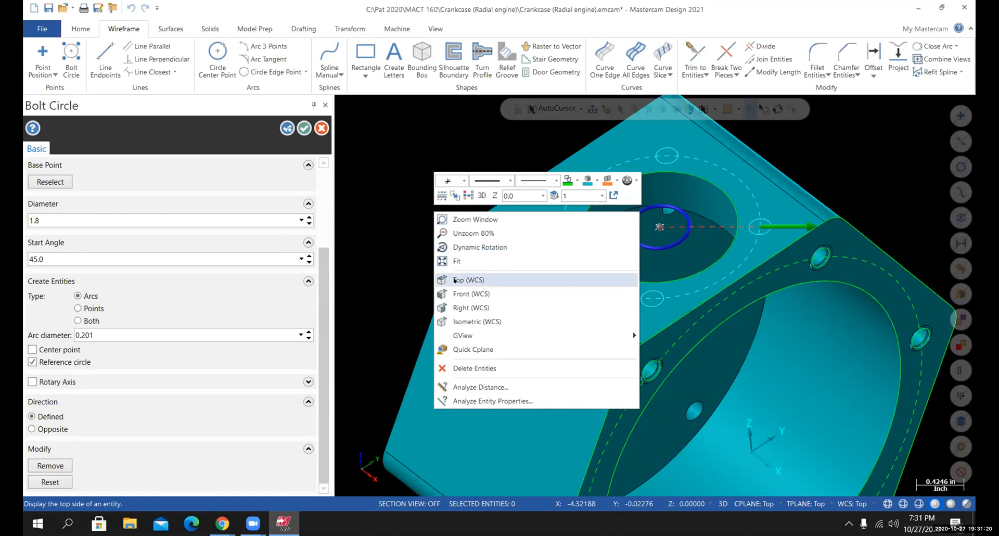
{"action": "left_click", "coordinate": [481, 214]}
{"action": "scroll", "coordinate": [614, 354], "scroll_direction": "up", "scroll_amount": 5}
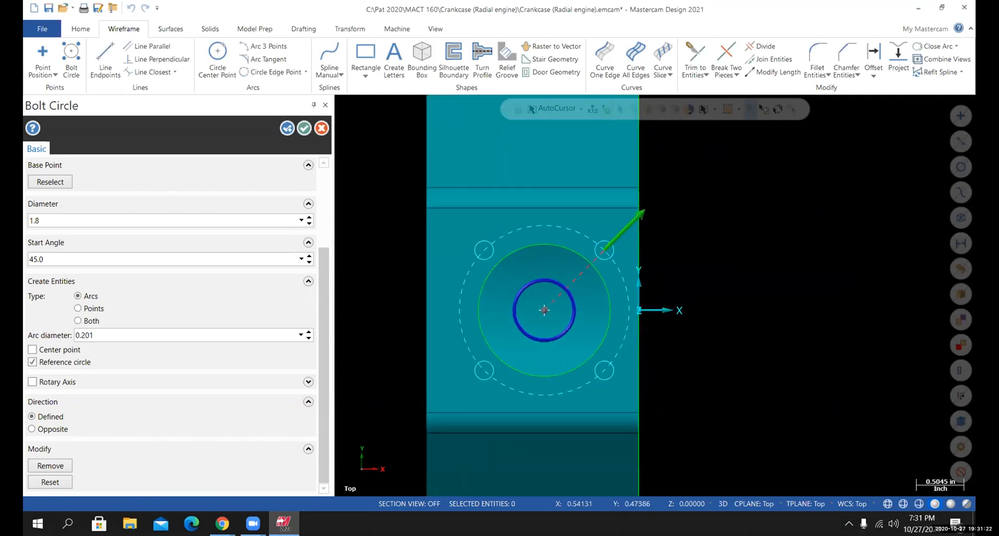
{"action": "scroll", "coordinate": [614, 354], "scroll_direction": "down", "scroll_amount": 2}
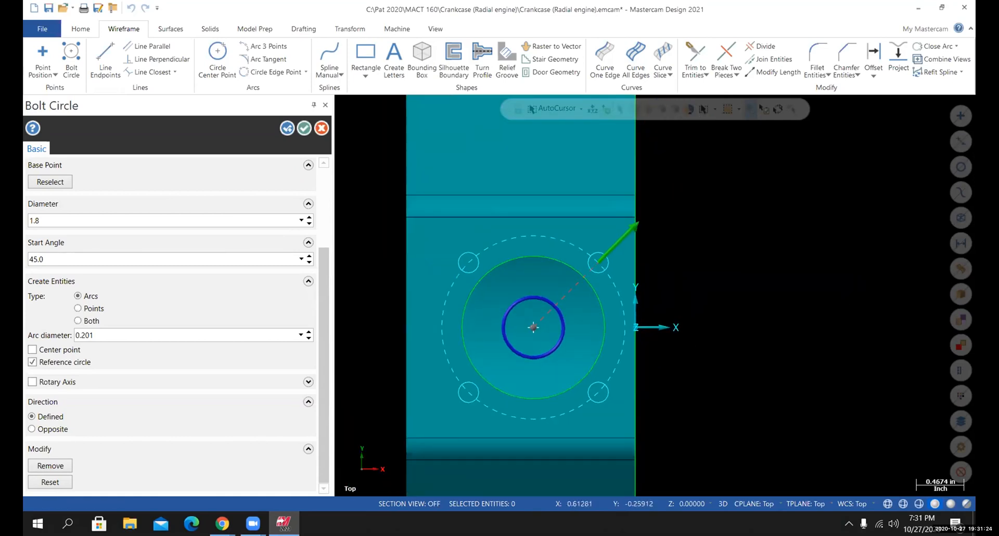
{"action": "scroll", "coordinate": [613, 354], "scroll_direction": "up", "scroll_amount": 1}
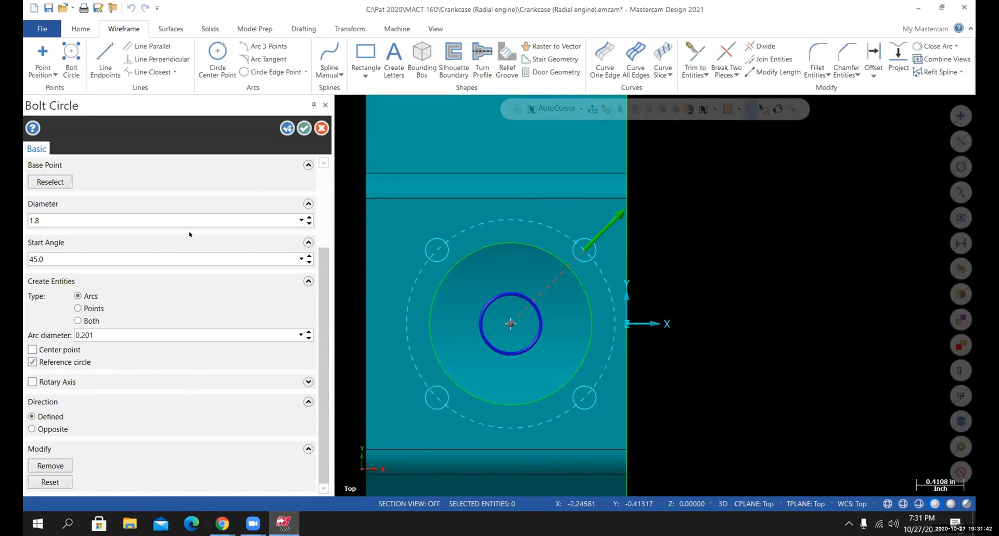
{"action": "left_click", "coordinate": [304, 128]}
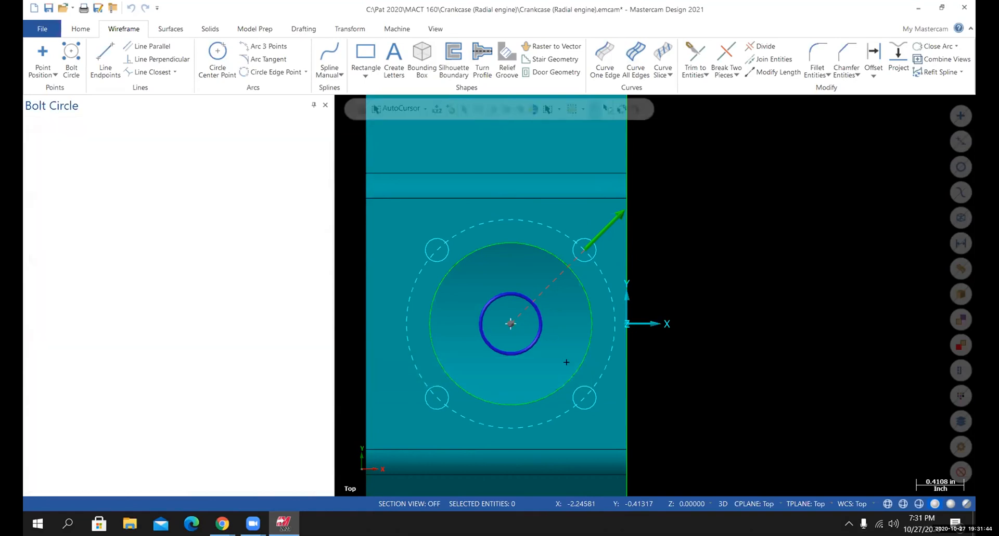
- Examine the bolt circle around the top face's bore from several angles
{"action": "middle_click_drag", "start_coordinate": [500, 292], "coordinate": [441, 381]}
{"action": "scroll", "coordinate": [454, 384], "scroll_direction": "down", "scroll_amount": 1}
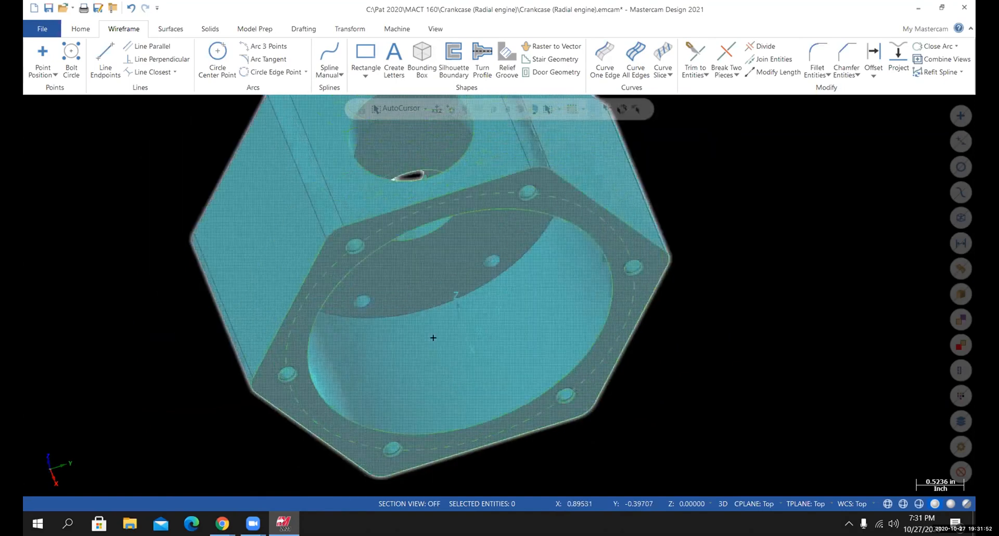
{"action": "scroll", "coordinate": [409, 234], "scroll_direction": "down", "scroll_amount": 2}
{"action": "middle_click_drag", "start_coordinate": [407, 232], "coordinate": [371, 169]}
{"action": "scroll", "coordinate": [364, 161], "scroll_direction": "up", "scroll_amount": 1}
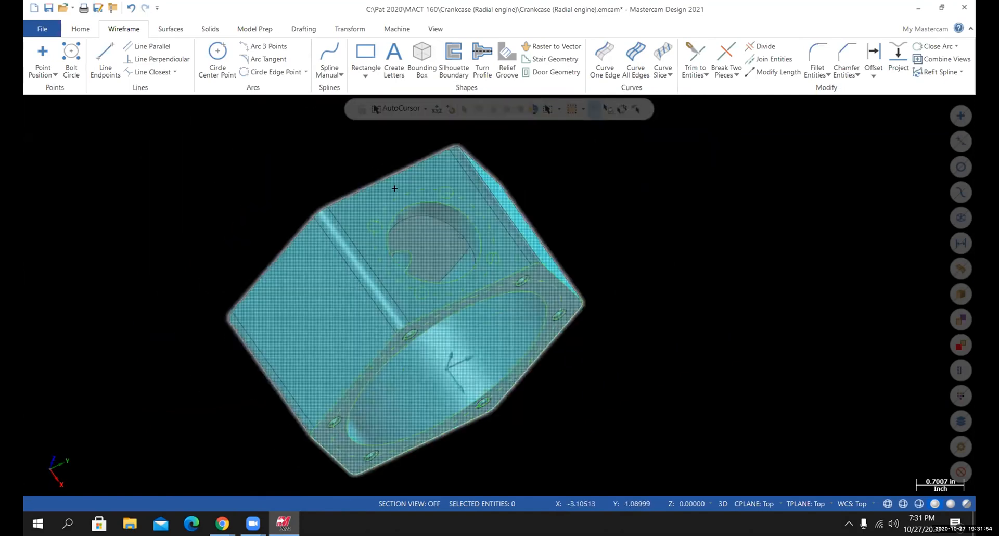
{"action": "scroll", "coordinate": [388, 198], "scroll_direction": "up", "scroll_amount": 2}
{"action": "middle_click_drag", "start_coordinate": [385, 208], "coordinate": [263, 505]}
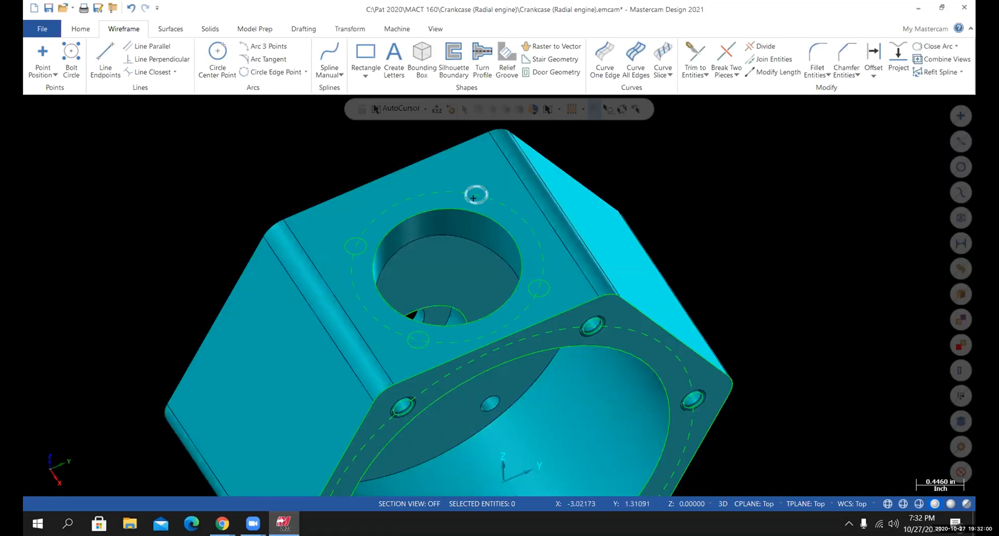
{"action": "middle_click_drag", "start_coordinate": [499, 364], "coordinate": [472, 426]}
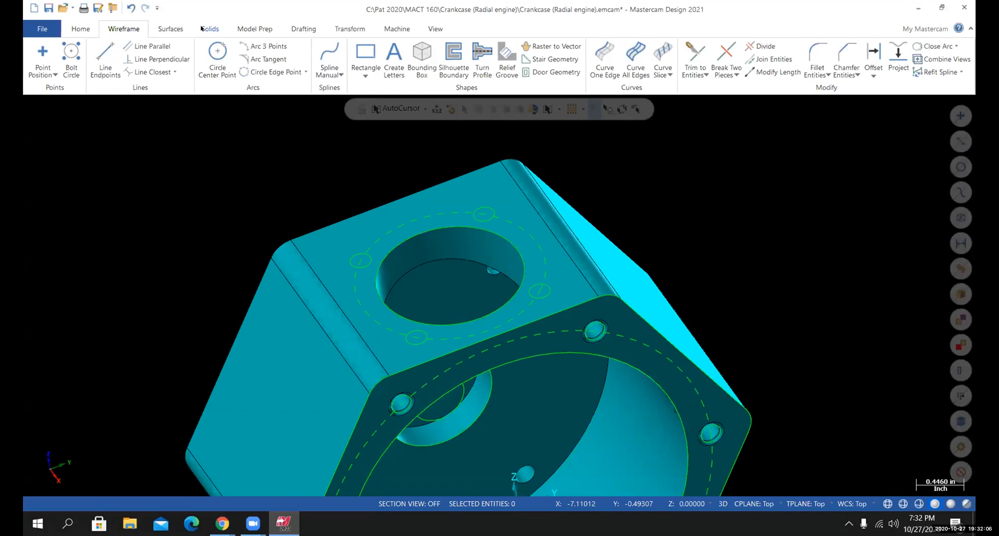
- Start a solid Hole operation and set its plane orientation to Top
{"action": "left_click", "coordinate": [205, 29]}
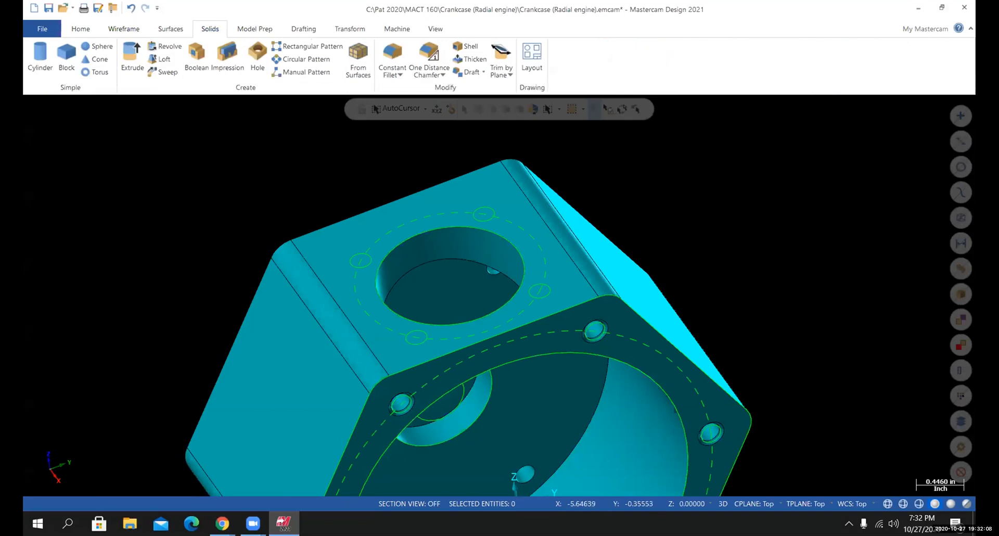
{"action": "left_click", "coordinate": [255, 52]}
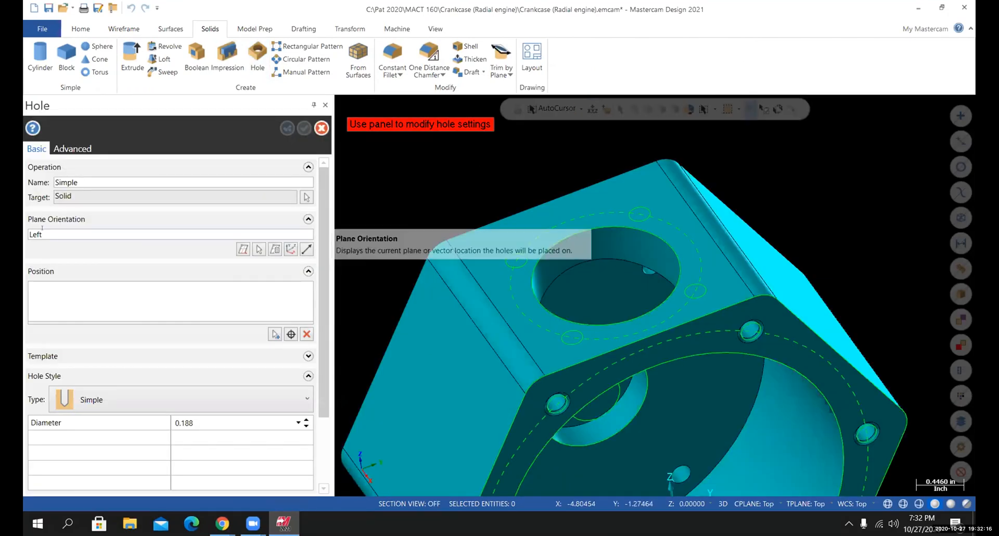
{"action": "left_click", "coordinate": [274, 249]}
{"action": "left_click", "coordinate": [310, 136]}
{"action": "left_click", "coordinate": [422, 239]}
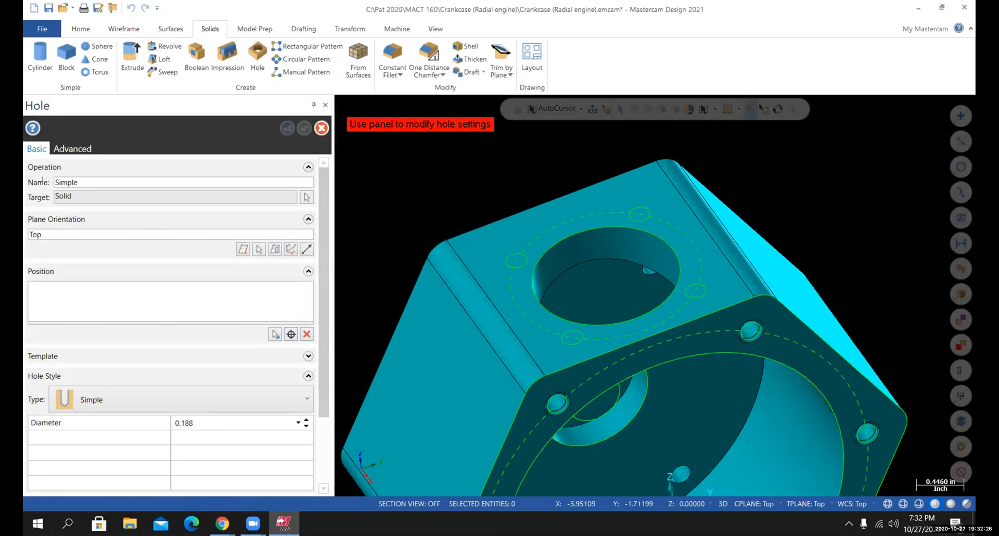
- Change the hole style to Countersink and set the hole diameter to 0.201
{"action": "left_click", "coordinate": [103, 399]}
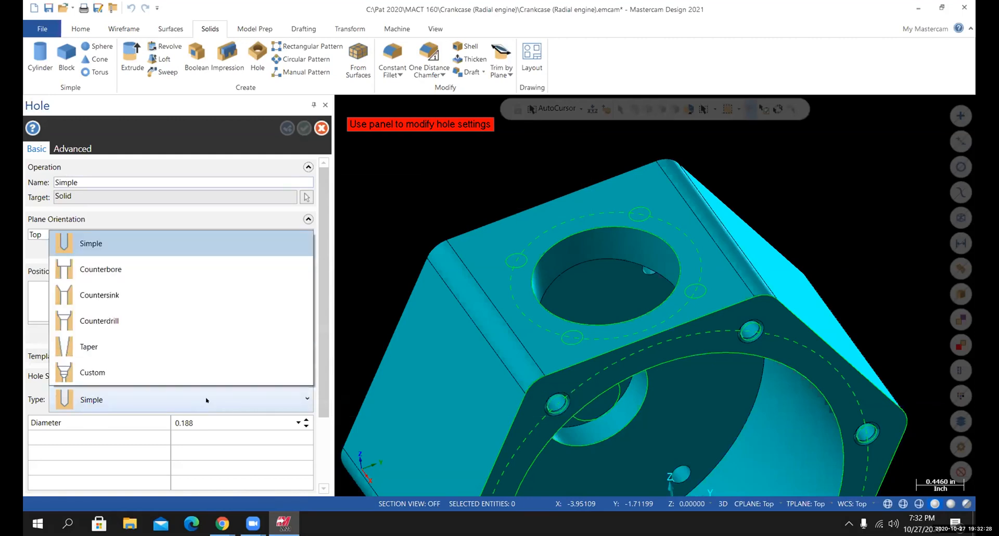
{"action": "left_click", "coordinate": [99, 295]}
{"action": "scroll", "coordinate": [70, 384], "scroll_direction": "down", "scroll_amount": 1}
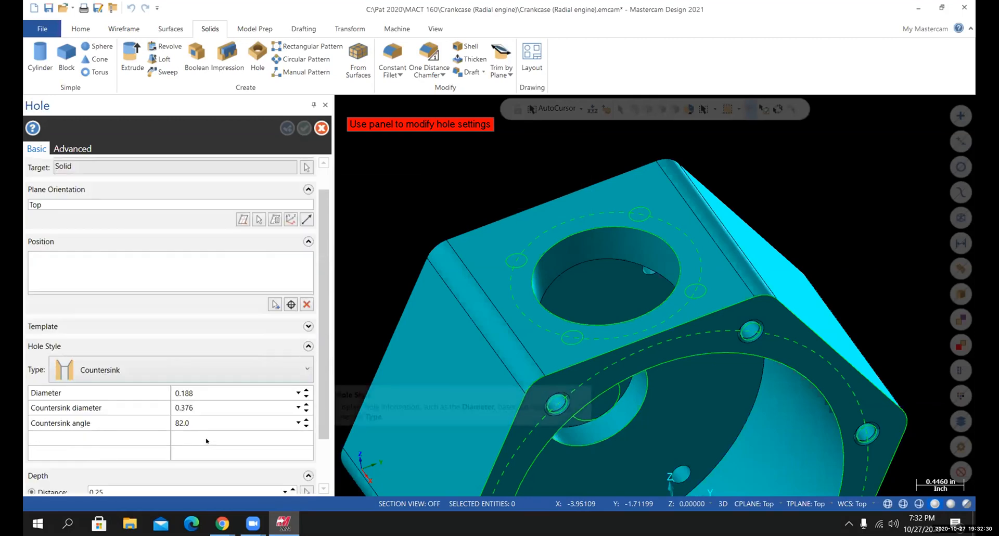
{"action": "left_click", "coordinate": [183, 393]}
{"action": "type", "text": ".201"}
{"action": "key", "text": "Return"}
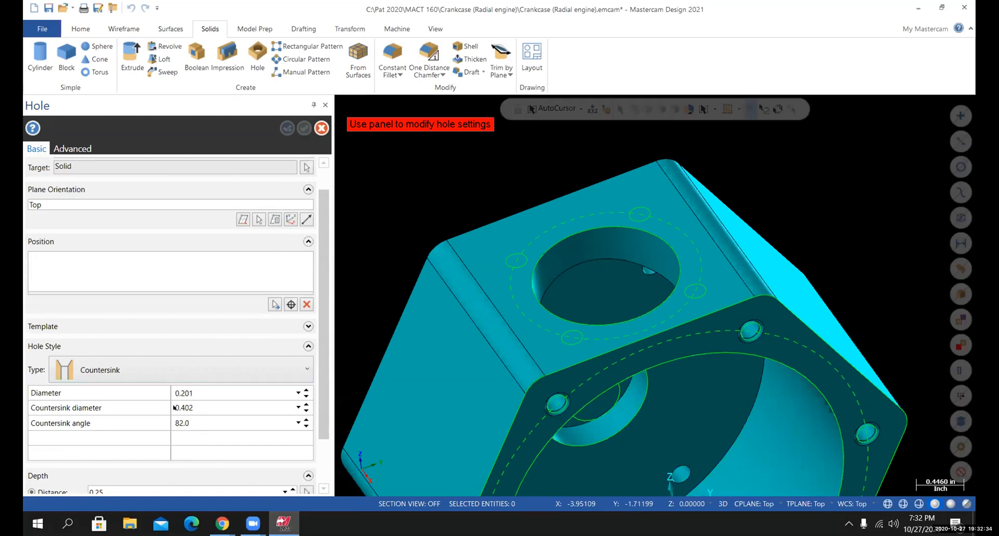
- Set the countersink diameter to 0.265 and the countersink angle to 90
{"action": "left_click", "coordinate": [153, 408]}
{"action": "type", "text": ".265"}
{"action": "key", "text": "Return"}
{"action": "left_click", "coordinate": [198, 422]}
{"action": "type", "text": "90"}
{"action": "scroll", "coordinate": [221, 418], "scroll_direction": "down", "scroll_amount": 2}
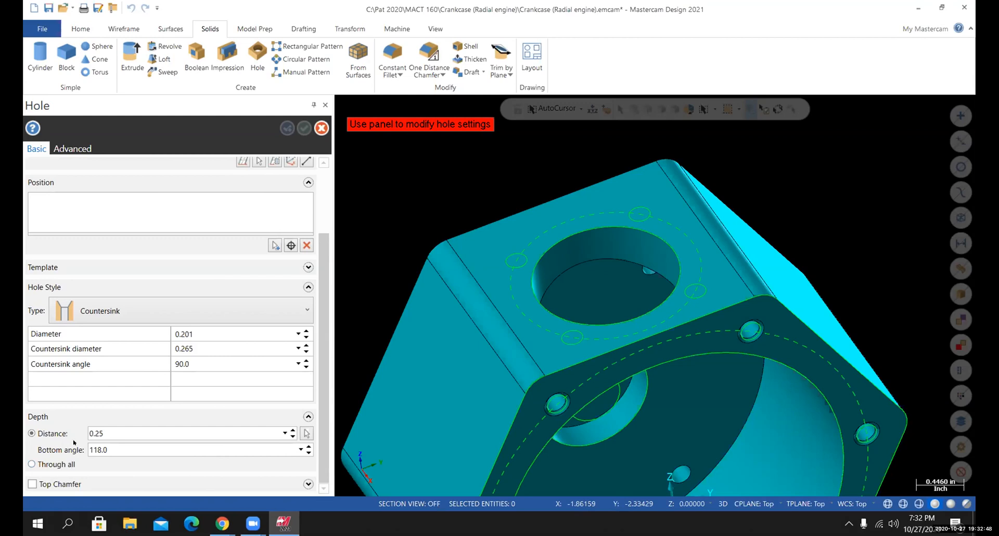
- Set the countersunk hole's depth distance to 1.0
{"action": "middle_click_drag", "start_coordinate": [654, 340], "coordinate": [672, 178]}
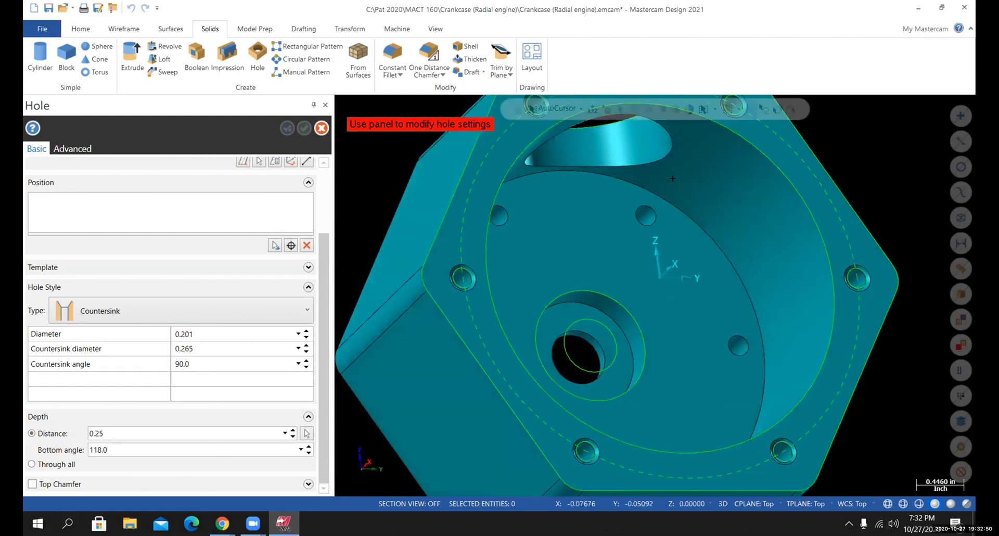
{"action": "left_click_drag", "start_coordinate": [106, 433], "coordinate": [88, 432]}
{"action": "type", "text": "1"}
{"action": "middle_click_drag", "start_coordinate": [522, 330], "coordinate": [494, 410]}
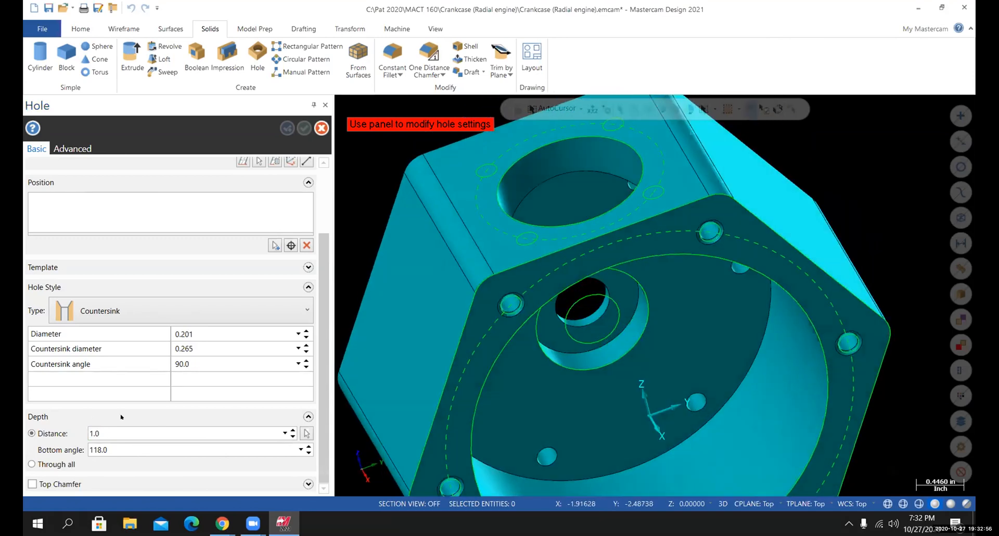
{"action": "scroll", "coordinate": [497, 384], "scroll_direction": "up", "scroll_amount": 3}
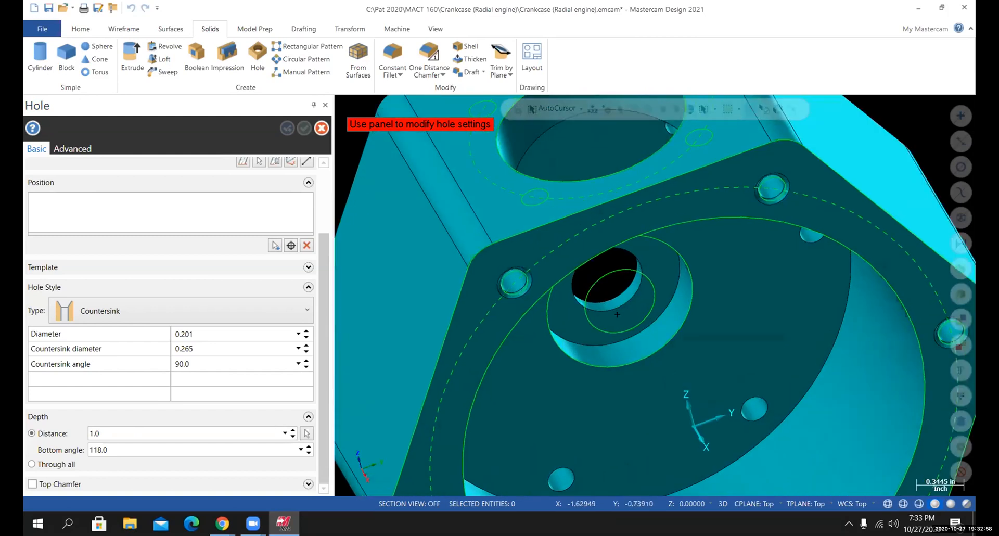
{"action": "scroll", "coordinate": [645, 299], "scroll_direction": "down", "scroll_amount": 5}
{"action": "scroll", "coordinate": [656, 284], "scroll_direction": "up", "scroll_amount": 2}
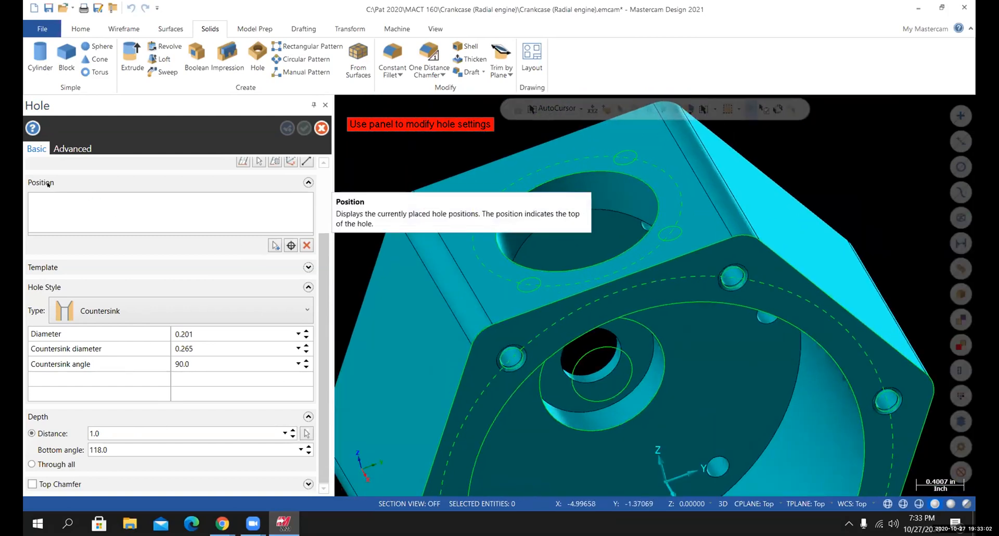
- Place the hole positions at the centres of the four small circles on the top face's bolt circle
{"action": "left_click", "coordinate": [274, 245]}
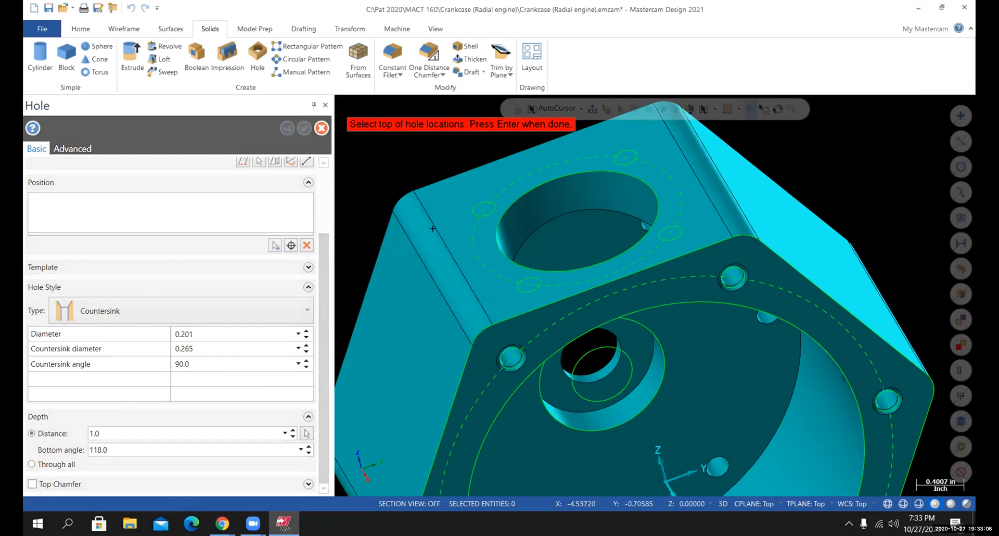
{"action": "left_click", "coordinate": [484, 209]}
{"action": "left_click", "coordinate": [623, 162]}
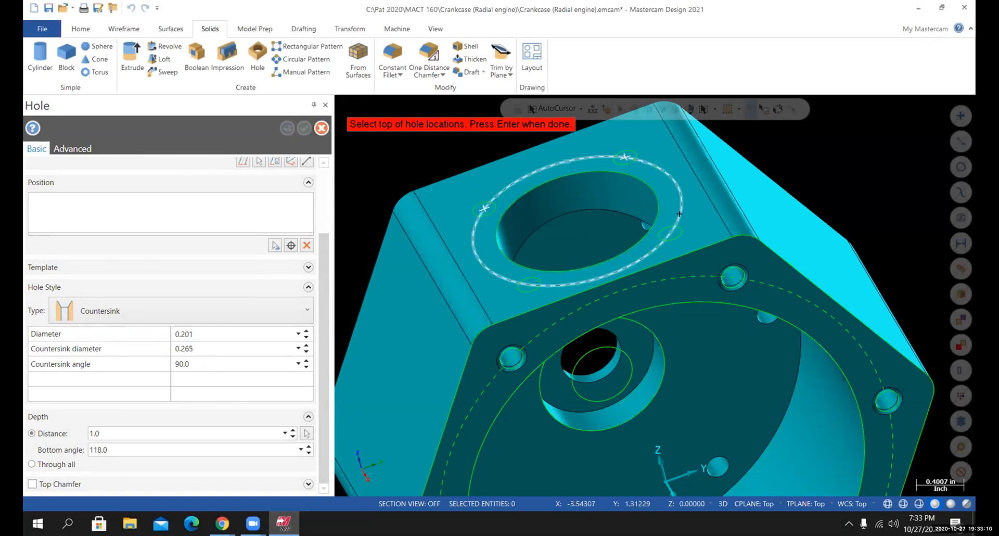
{"action": "left_click", "coordinate": [670, 233]}
{"action": "left_click", "coordinate": [520, 289]}
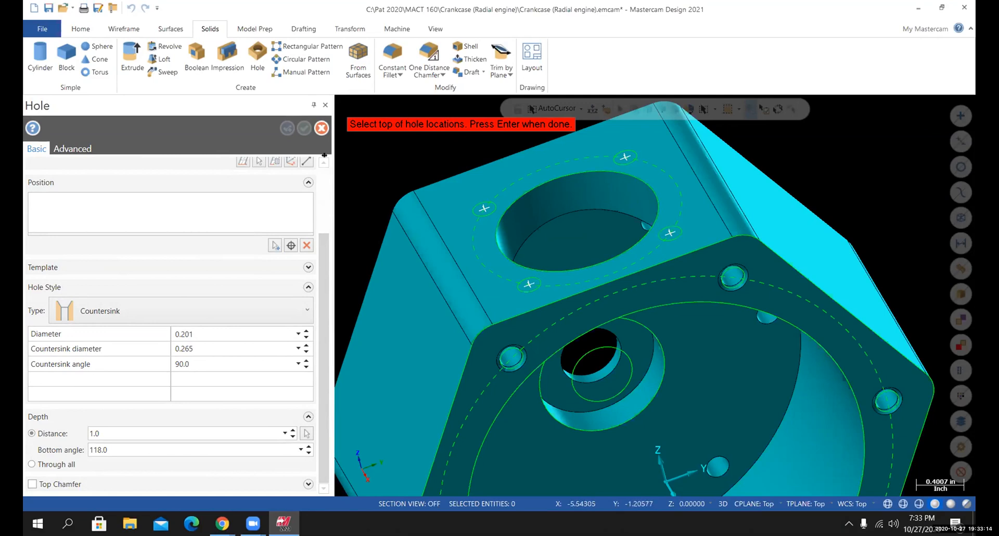
{"action": "key", "text": "Return"}
- Check from inside the crankcase that the four holes pass through the wall, and accept the hole operation in isometric view
{"action": "middle_click_drag", "start_coordinate": [646, 417], "coordinate": [657, 431]}
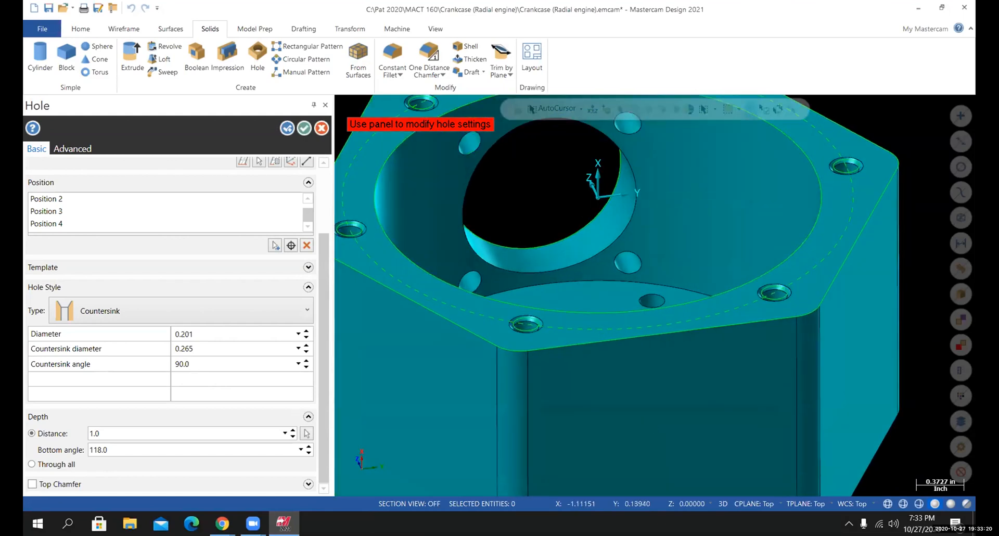
{"action": "scroll", "coordinate": [579, 221], "scroll_direction": "up", "scroll_amount": 2}
{"action": "mouse_move", "coordinate": [654, 285]}
{"action": "middle_mouse_down"}
{"action": "mouse_move", "coordinate": [662, 317]}
{"action": "mouse_move", "coordinate": [586, 331]}
{"action": "mouse_move", "coordinate": [449, 331]}
{"action": "middle_mouse_up"}
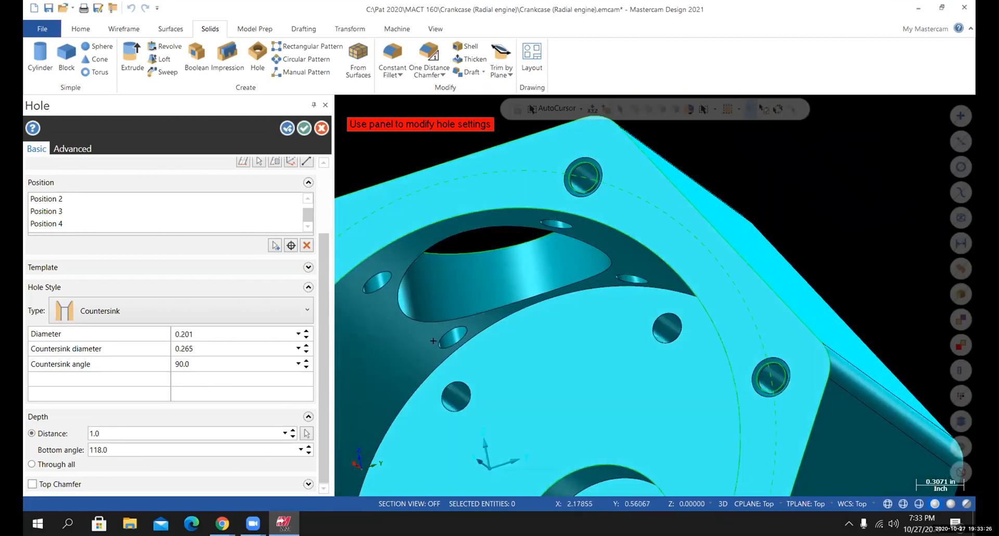
{"action": "middle_click_drag", "start_coordinate": [434, 342], "coordinate": [655, 397]}
{"action": "scroll", "coordinate": [655, 397], "scroll_direction": "down", "scroll_amount": 4}
{"action": "right_click", "coordinate": [508, 218]}
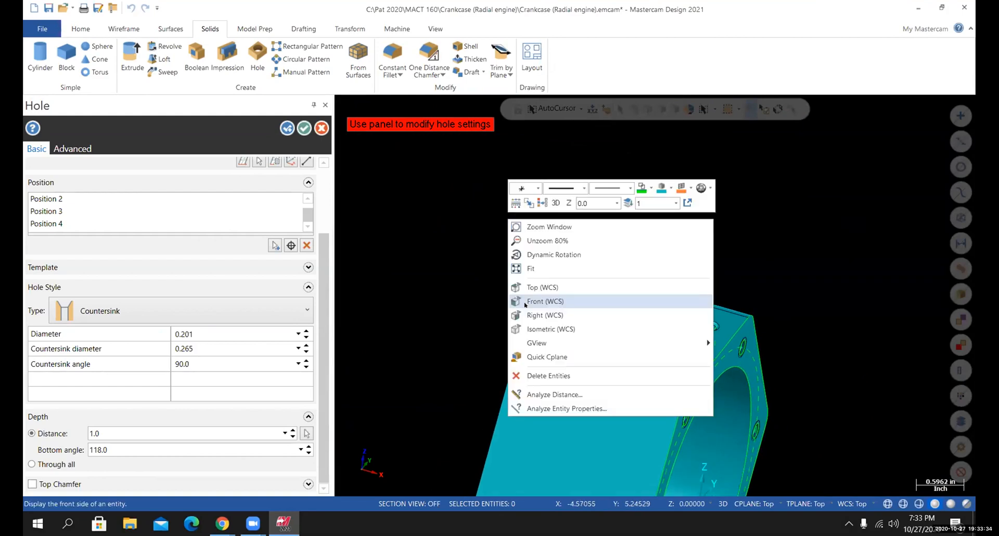
{"action": "left_click", "coordinate": [544, 329]}
{"action": "left_click", "coordinate": [304, 128]}
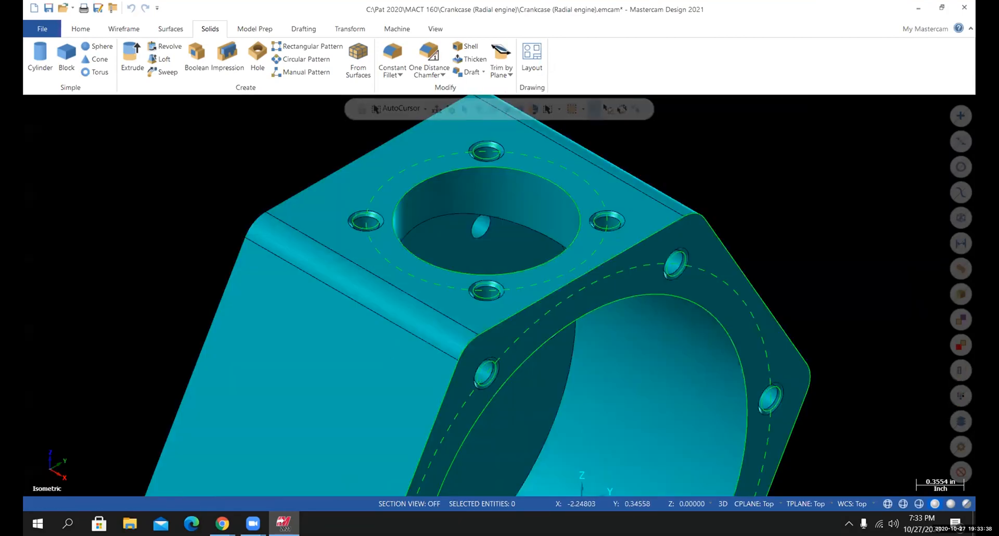
- Fit the whole crankcase in the view and save the file
{"action": "right_click", "coordinate": [187, 185]}
{"action": "left_click", "coordinate": [208, 237]}
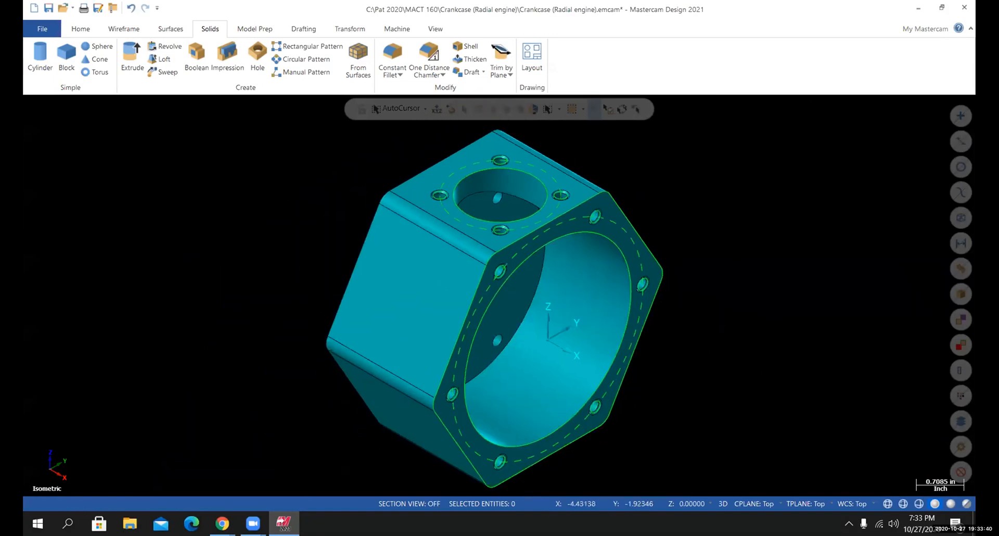
{"action": "left_click", "coordinate": [42, 29]}
{"action": "left_click", "coordinate": [49, 153]}
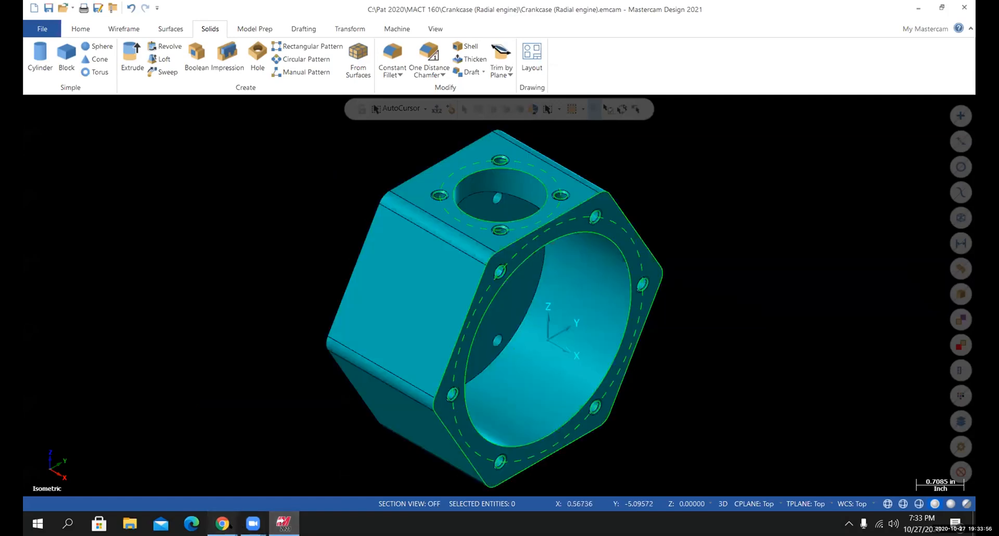
- Consult the crankcase drawing in Chrome and examine the solid model's outer faces, inner cavity and countersunk holes in Mastercam
{"action": "mouse_move", "coordinate": [223, 523]}
{"action": "left_click", "coordinate": [185, 462]}
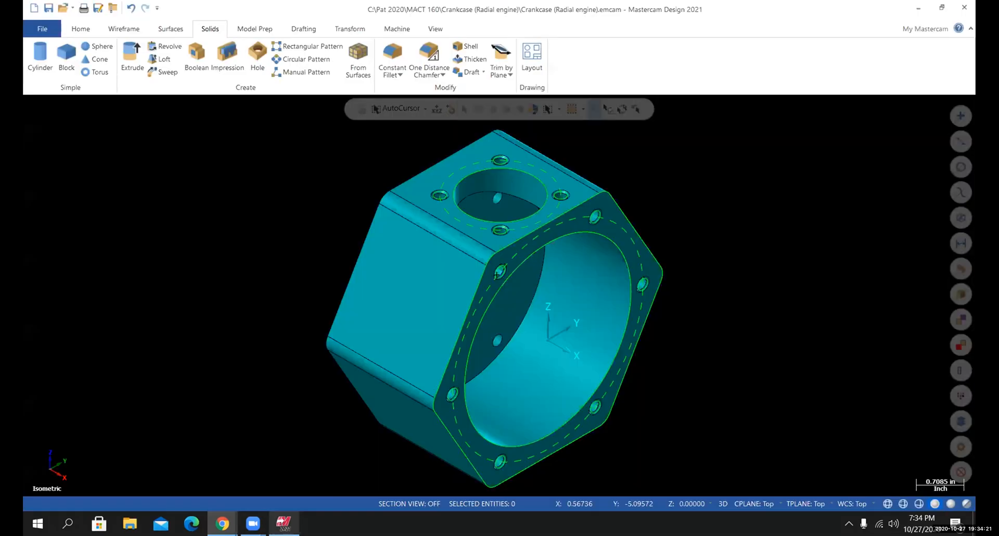
{"action": "middle_click_drag", "start_coordinate": [475, 391], "coordinate": [526, 323]}
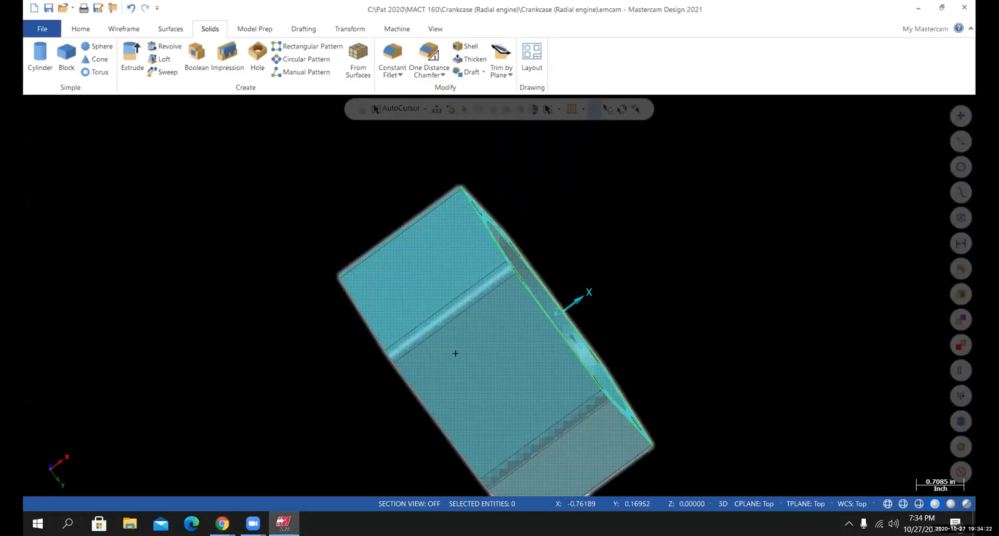
{"action": "middle_click_drag", "start_coordinate": [498, 252], "coordinate": [503, 124]}
{"action": "scroll", "coordinate": [503, 124], "scroll_direction": "up", "scroll_amount": 1}
{"action": "middle_click_drag", "start_coordinate": [511, 202], "coordinate": [528, 145]}
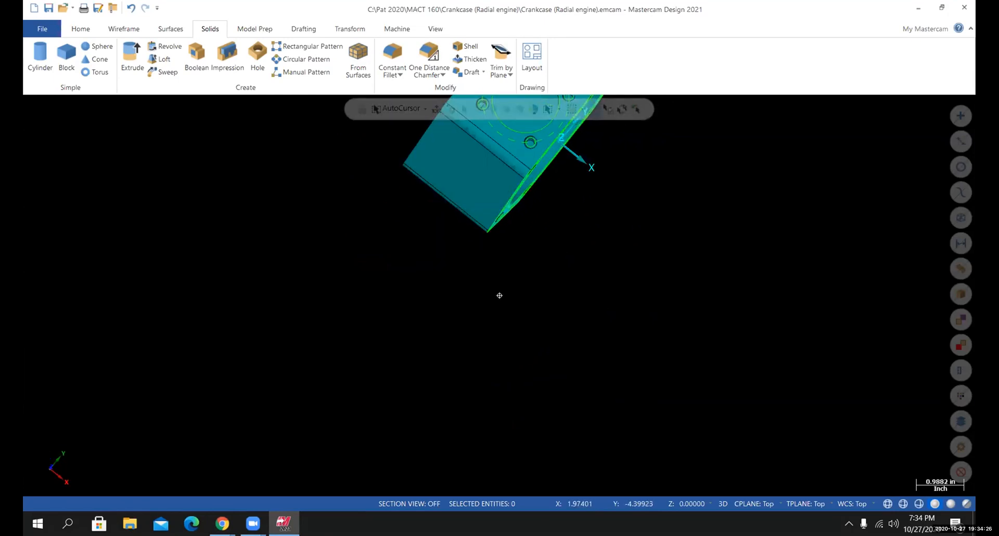
{"action": "middle_click_drag", "start_coordinate": [500, 295], "coordinate": [519, 266]}
{"action": "scroll", "coordinate": [539, 271], "scroll_direction": "down", "scroll_amount": 3}
{"action": "scroll", "coordinate": [575, 229], "scroll_direction": "up", "scroll_amount": 3}
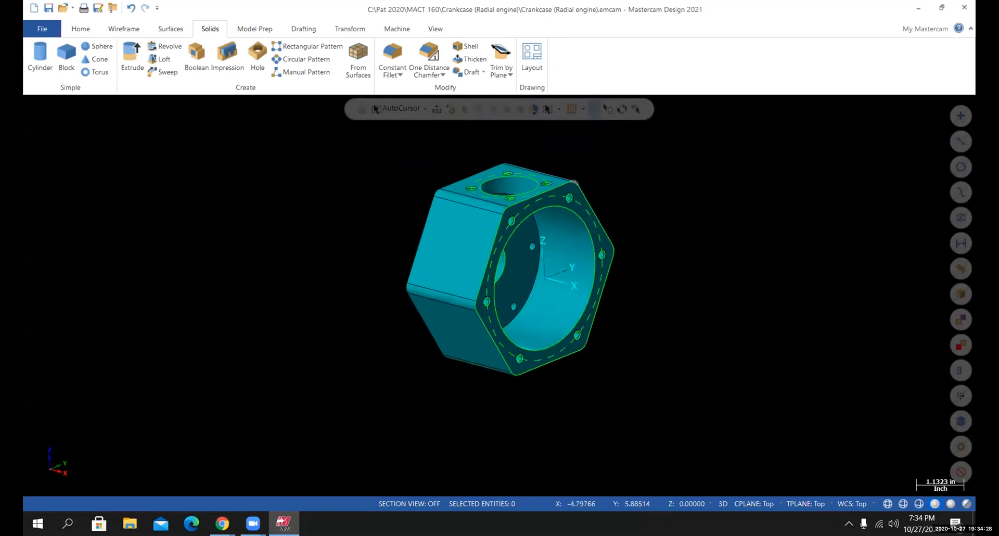
{"action": "scroll", "coordinate": [575, 237], "scroll_direction": "up", "scroll_amount": 1}
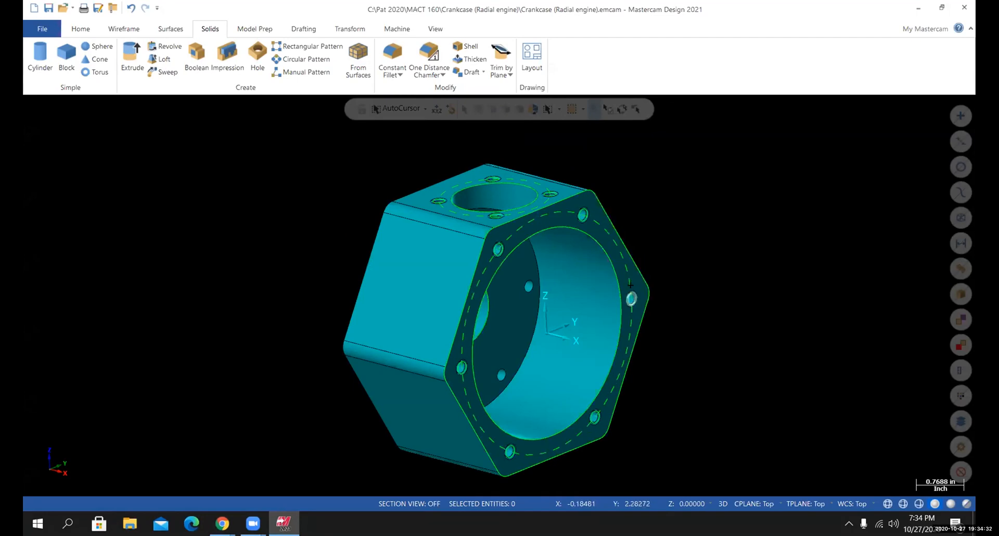
{"action": "middle_click_drag", "start_coordinate": [631, 285], "coordinate": [633, 278]}
{"action": "middle_click_drag", "start_coordinate": [520, 234], "coordinate": [450, 227]}
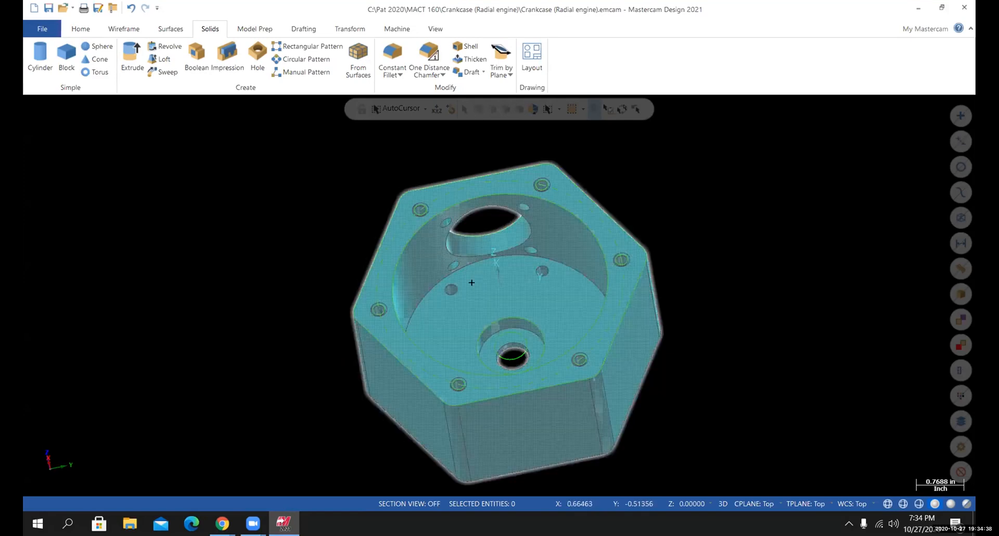
{"action": "middle_click_drag", "start_coordinate": [470, 281], "coordinate": [546, 416]}
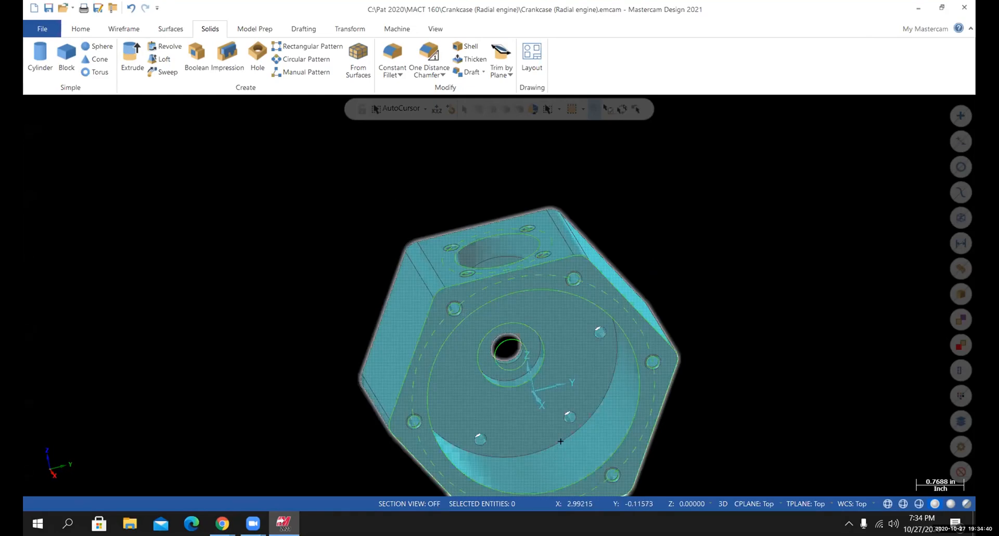
{"action": "scroll", "coordinate": [561, 440], "scroll_direction": "up", "scroll_amount": 3}
{"action": "scroll", "coordinate": [567, 417], "scroll_direction": "down", "scroll_amount": 7}
{"action": "mouse_move", "coordinate": [573, 427]}
{"action": "middle_mouse_down"}
{"action": "mouse_move", "coordinate": [607, 386]}
{"action": "mouse_move", "coordinate": [627, 405]}
{"action": "middle_mouse_up"}
{"action": "scroll", "coordinate": [636, 430], "scroll_direction": "up", "scroll_amount": 3}
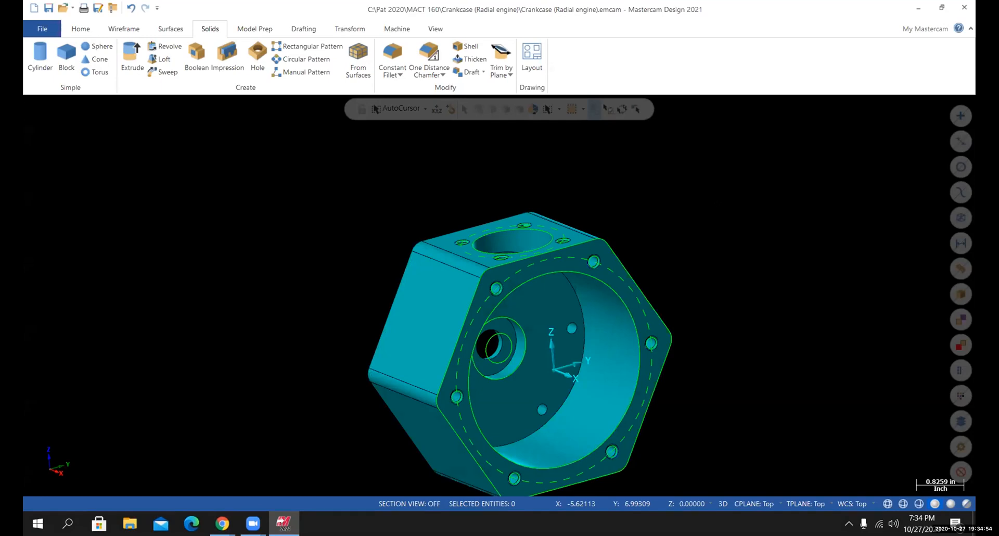
{"action": "middle_click_drag", "start_coordinate": [632, 326], "coordinate": [544, 250]}
{"action": "scroll", "coordinate": [558, 267], "scroll_direction": "down", "scroll_amount": 2}
{"action": "scroll", "coordinate": [558, 268], "scroll_direction": "up", "scroll_amount": 10}
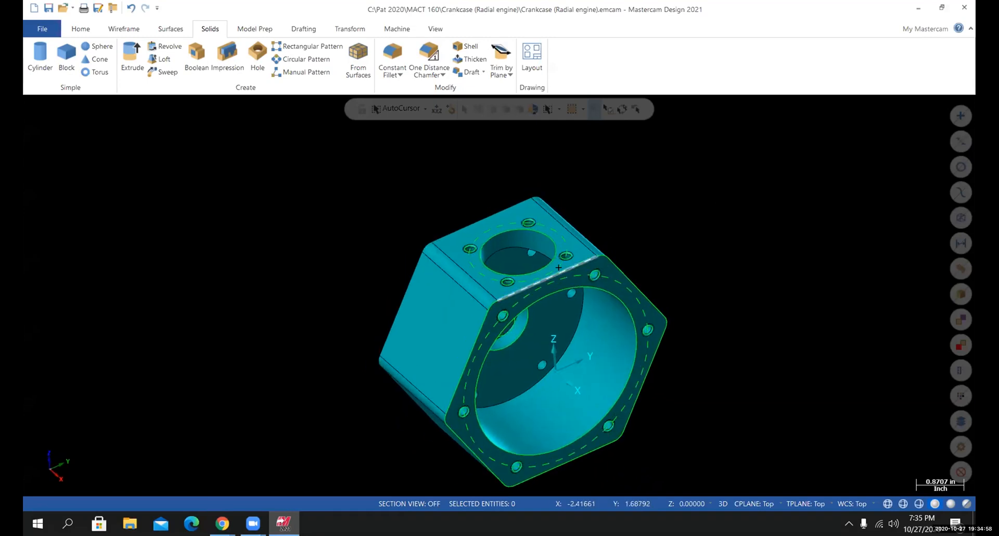
{"action": "middle_click_drag", "start_coordinate": [554, 268], "coordinate": [519, 238]}
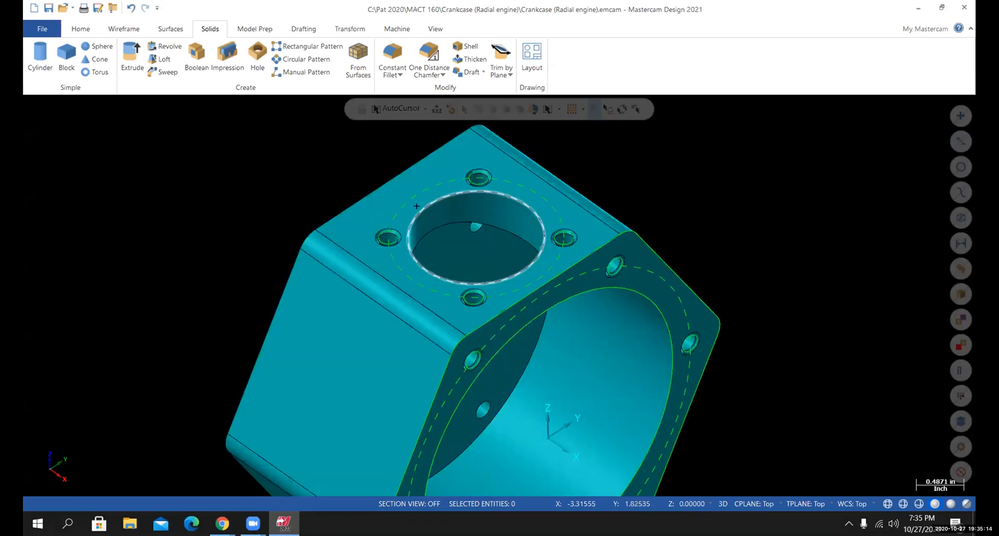
- Read the size and location of the small hole above the wall bore in Chrome's crankcase_inch drawing, and return to Mastercam
{"action": "mouse_move", "coordinate": [222, 523]}
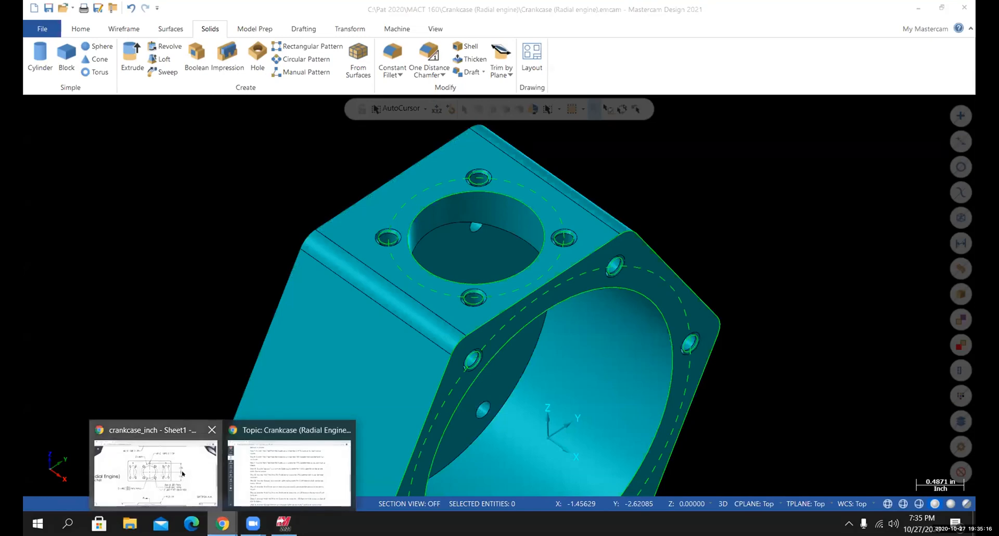
{"action": "left_click", "coordinate": [156, 463]}
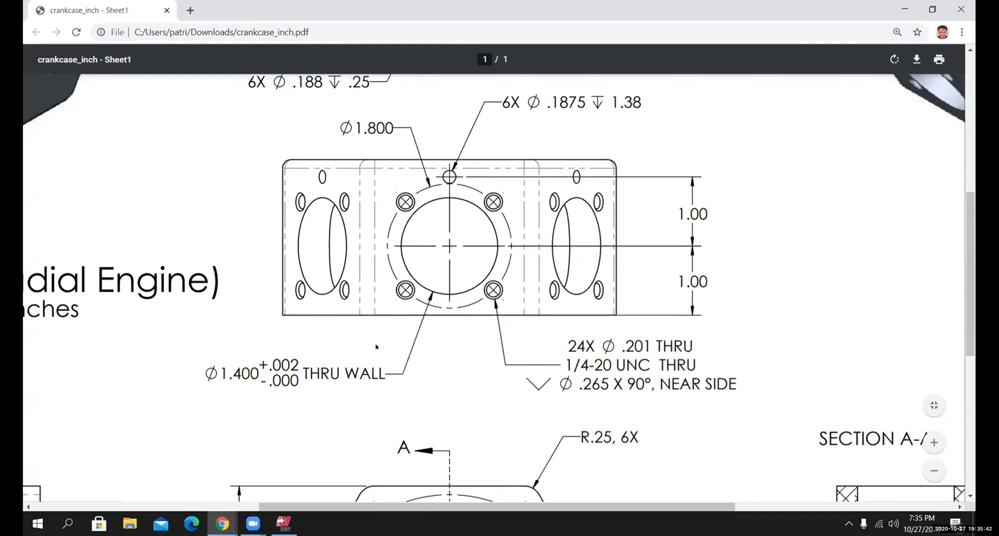
{"action": "left_click", "coordinate": [283, 523]}
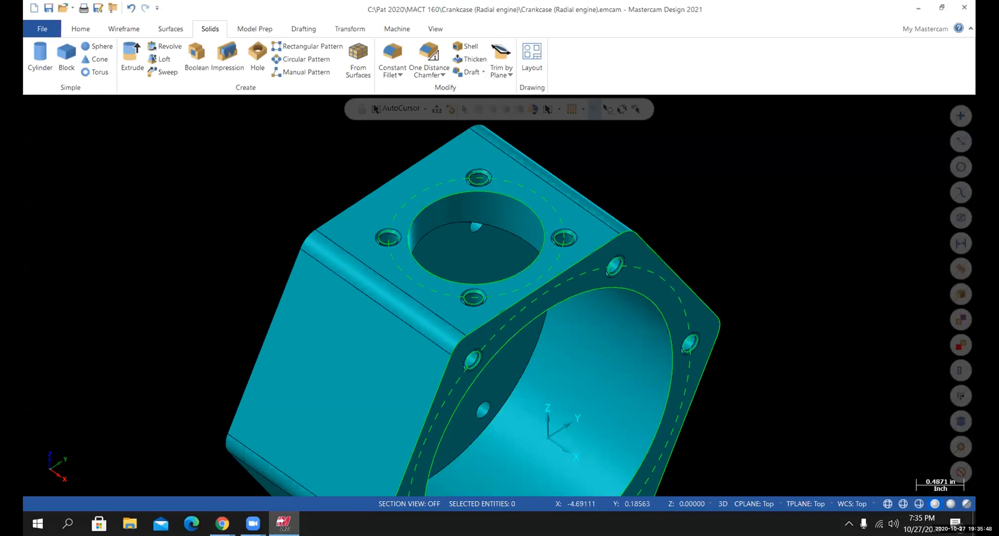
- Start a Circle Center Point with a diameter of 0.1875
{"action": "left_click", "coordinate": [113, 28]}
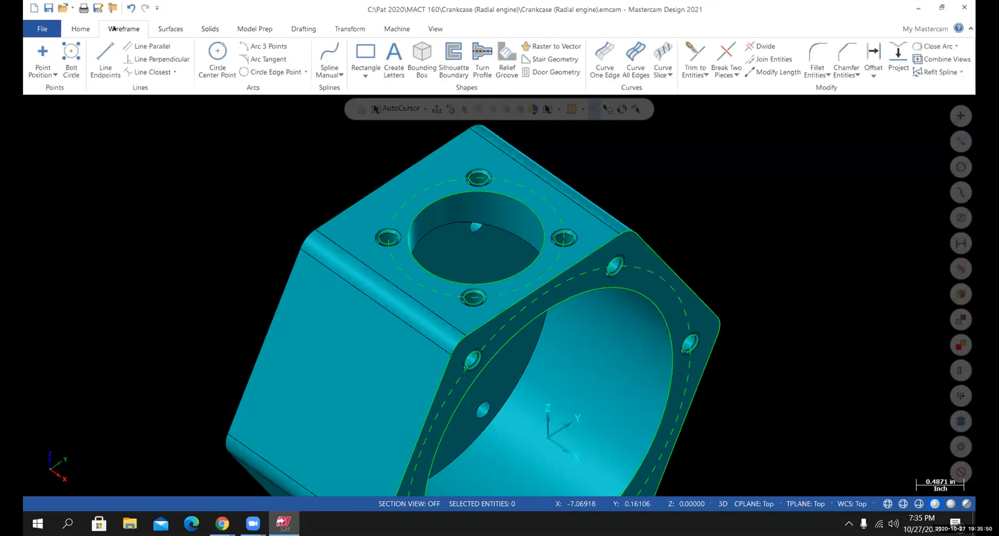
{"action": "left_click", "coordinate": [215, 59]}
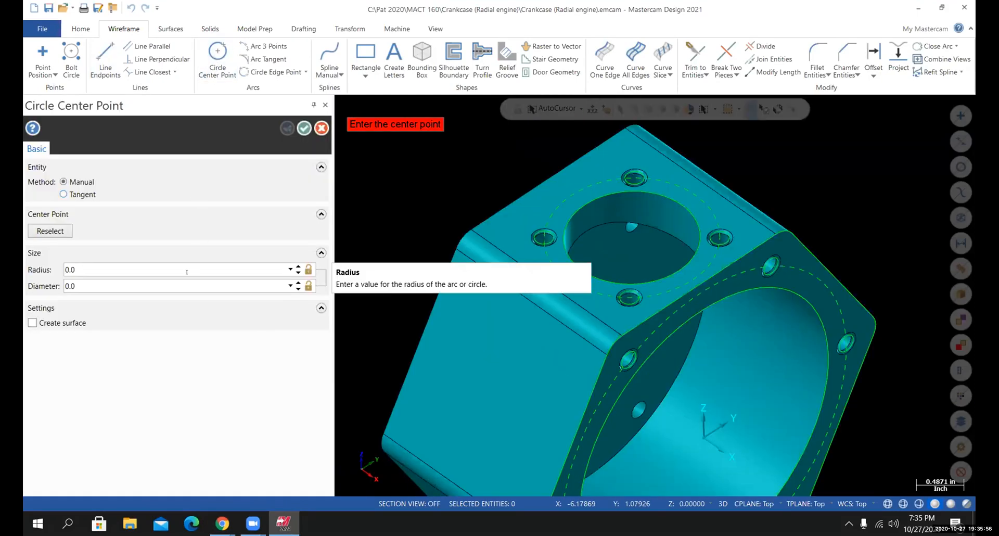
{"action": "key", "text": "Tab"}
{"action": "type", "text": ".1875"}
{"action": "key", "text": "Return"}
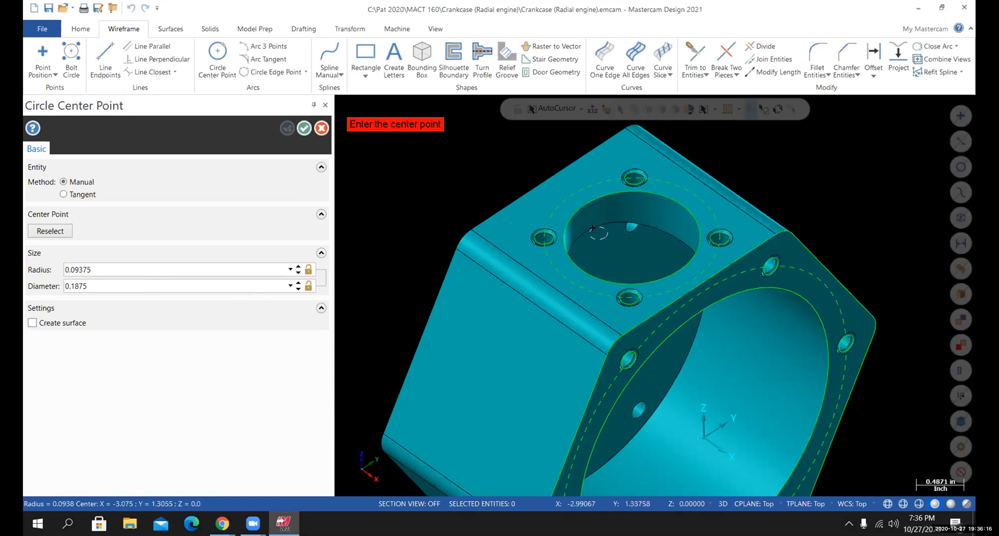
- Place the circle on the top face, offset -1 along X from the bore's centre, and accept it
{"action": "left_click", "coordinate": [668, 201]}
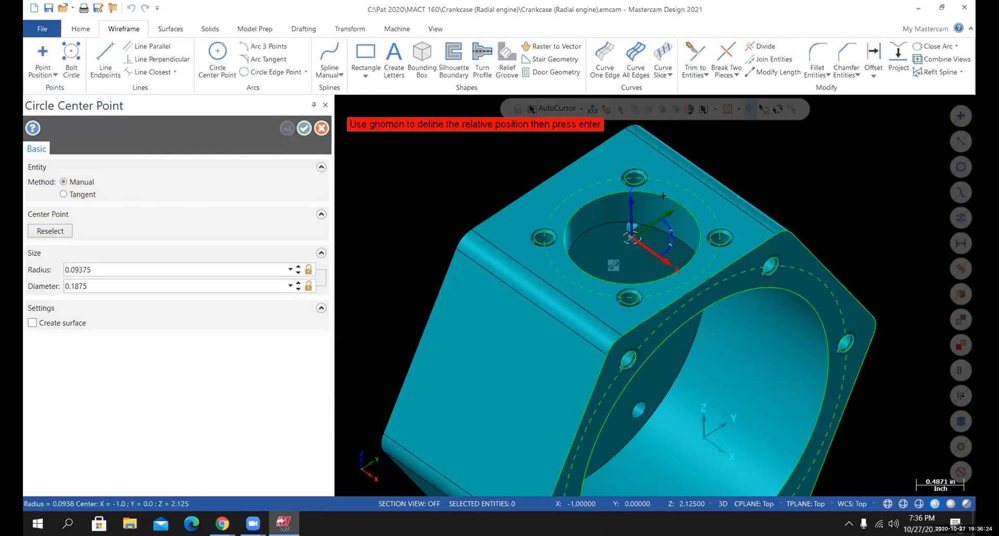
{"action": "left_click", "coordinate": [638, 242]}
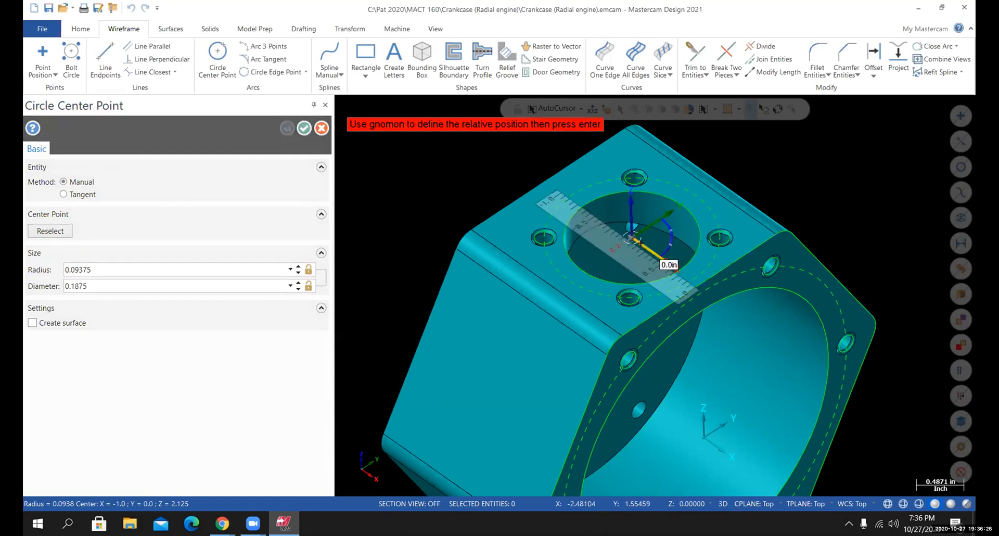
{"action": "type", "text": "-1"}
{"action": "key", "text": "Return"}
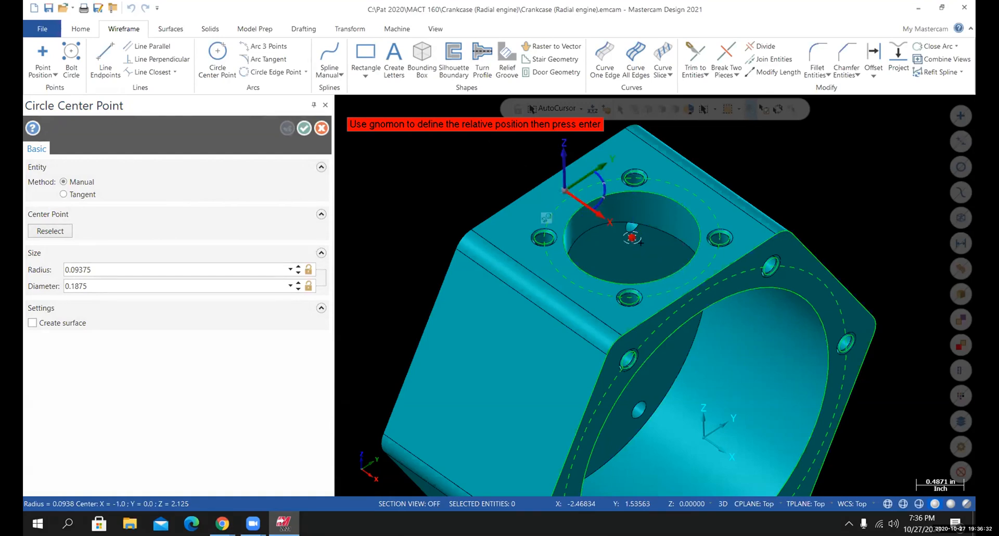
{"action": "key", "text": "Return"}
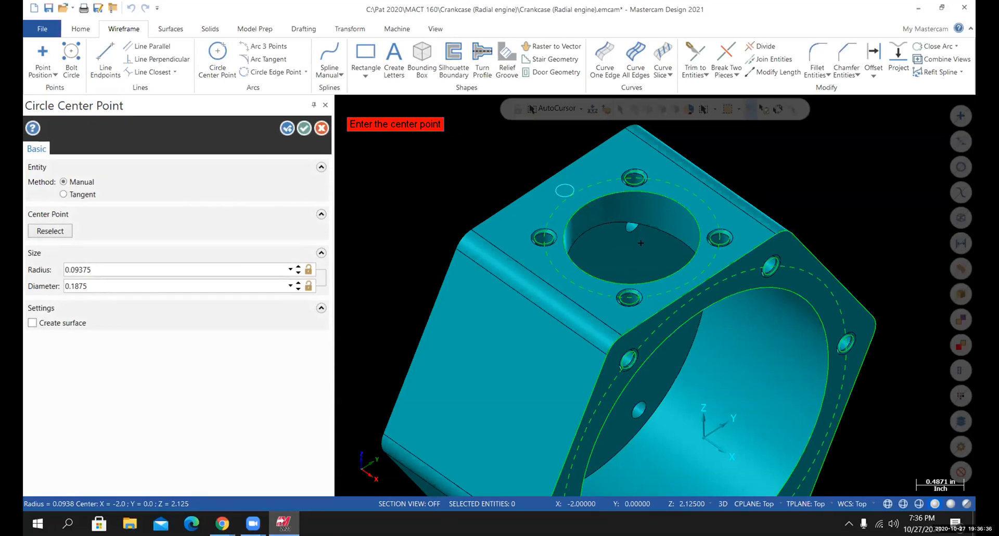
{"action": "left_click", "coordinate": [304, 128]}
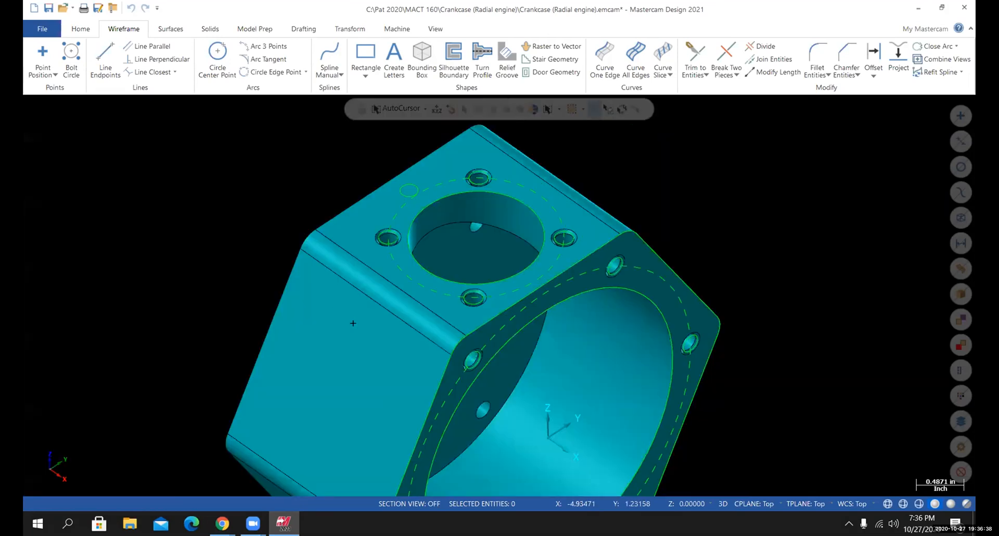
{"action": "mouse_move", "coordinate": [240, 287]}
{"action": "middle_mouse_down"}
{"action": "mouse_move", "coordinate": [138, 289]}
{"action": "mouse_move", "coordinate": [213, 249]}
{"action": "mouse_move", "coordinate": [270, 271]}
{"action": "mouse_move", "coordinate": [344, 268]}
{"action": "mouse_move", "coordinate": [415, 210]}
{"action": "mouse_move", "coordinate": [364, 245]}
{"action": "middle_mouse_up"}
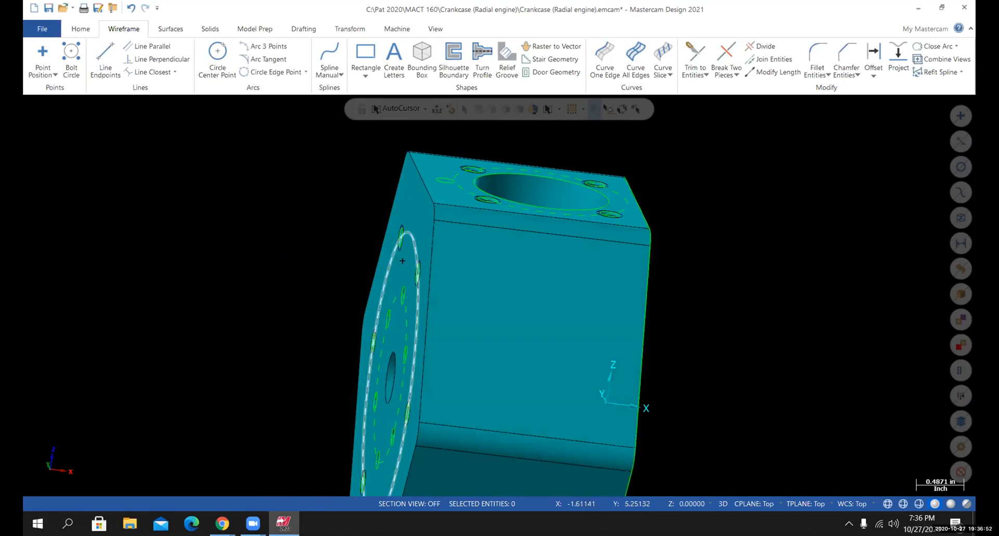
- Start a solid Hole on the crankcase with the Simple style and a diameter of 0.1875
{"action": "middle_click_drag", "start_coordinate": [395, 261], "coordinate": [408, 265]}
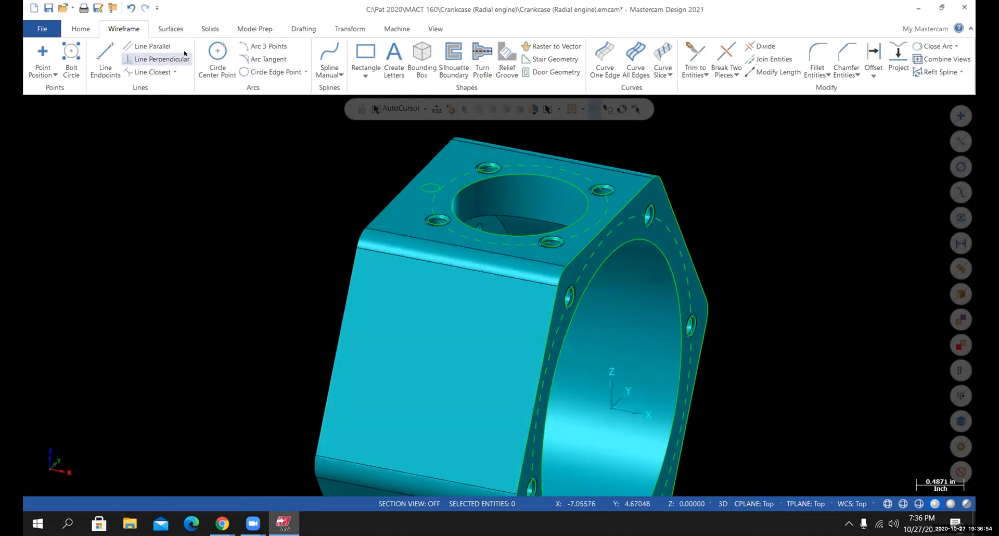
{"action": "left_click", "coordinate": [211, 29]}
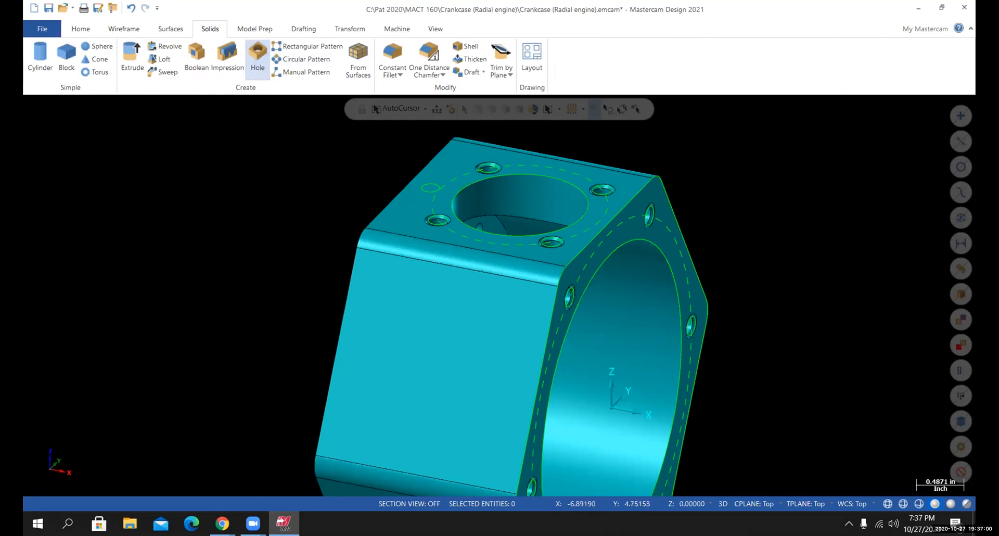
{"action": "left_click", "coordinate": [258, 55]}
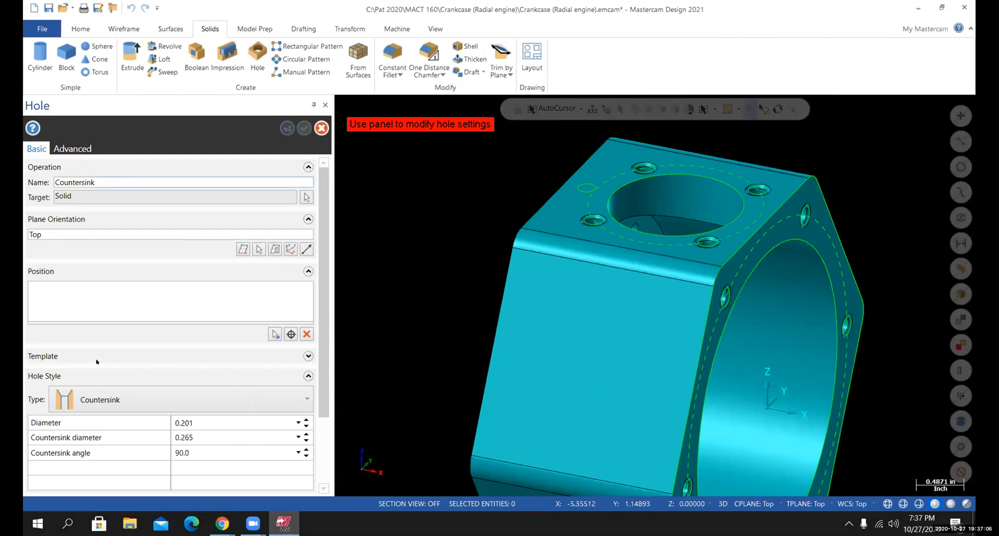
{"action": "left_click", "coordinate": [145, 406]}
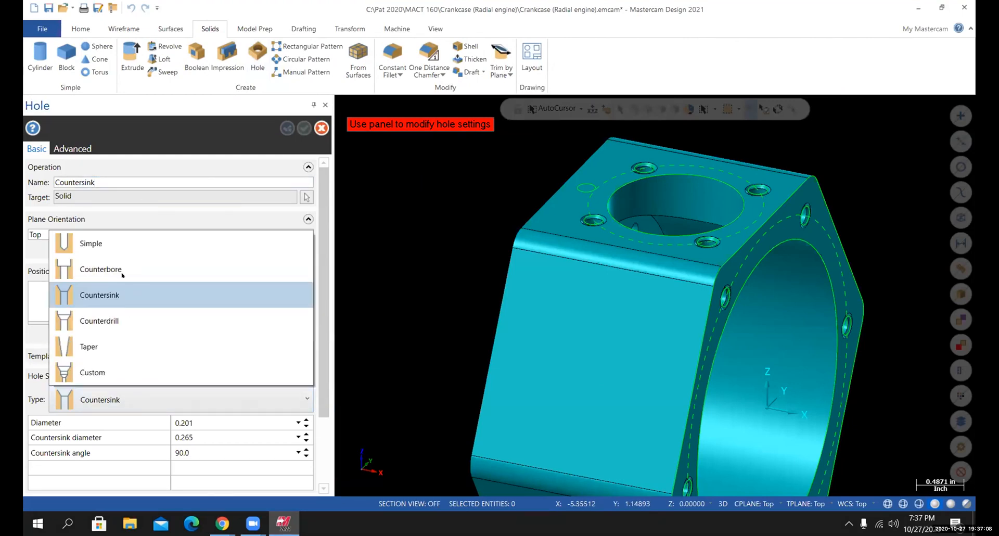
{"action": "left_click", "coordinate": [109, 240]}
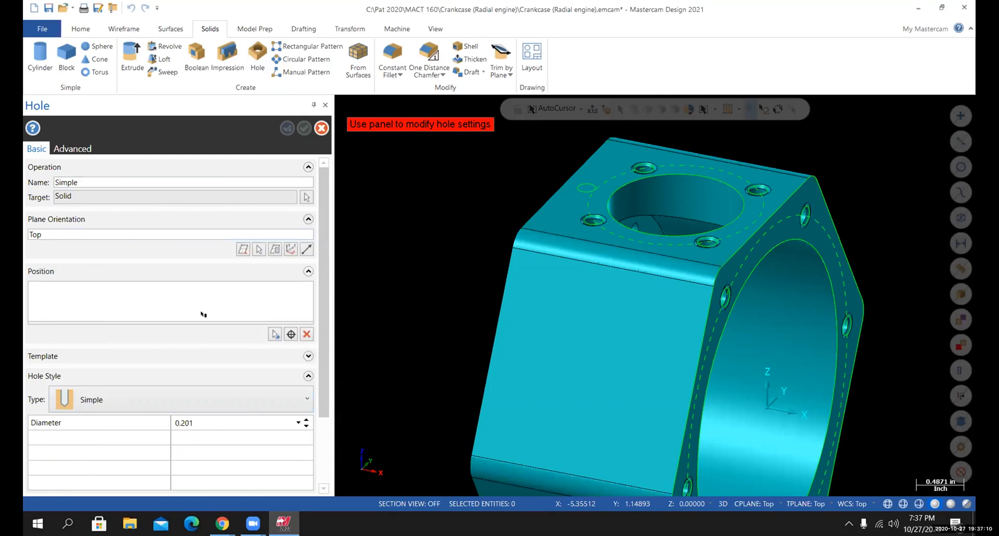
{"action": "scroll", "coordinate": [265, 330], "scroll_direction": "down", "scroll_amount": 3}
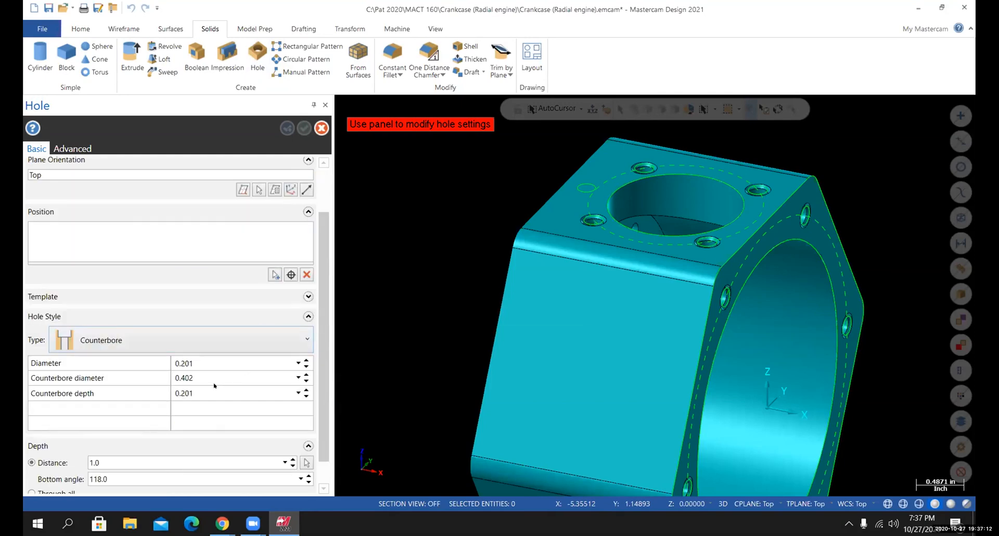
{"action": "left_click", "coordinate": [200, 348]}
{"action": "left_click", "coordinate": [207, 373]}
{"action": "left_click", "coordinate": [152, 363]}
{"action": "type", "text": ".1875"}
{"action": "key", "text": "Return"}
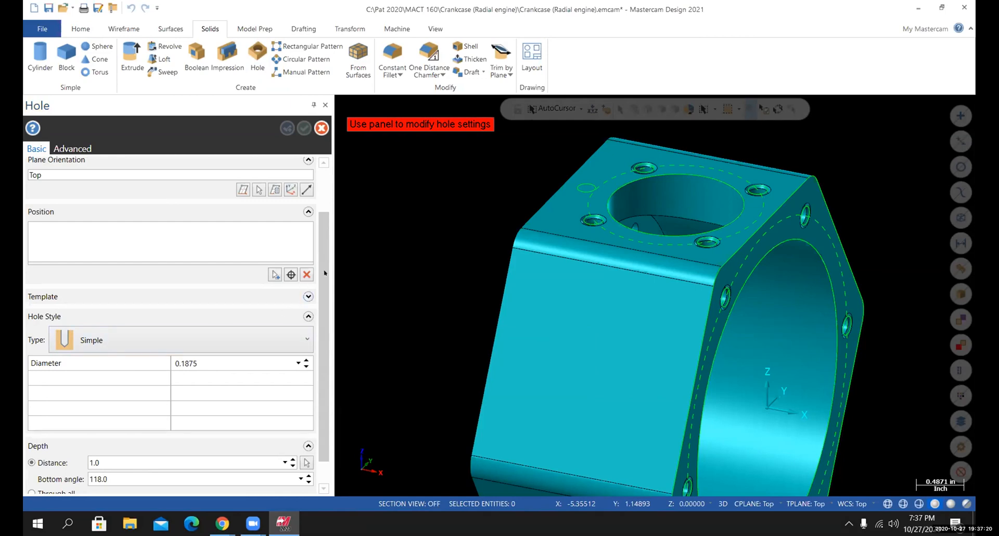
- Check the small hole's depth in Chrome's crankcase_inch drawing and set the hole's depth distance to 1.38 in Mastercam
{"action": "scroll", "coordinate": [103, 394], "scroll_direction": "down", "scroll_amount": 2}
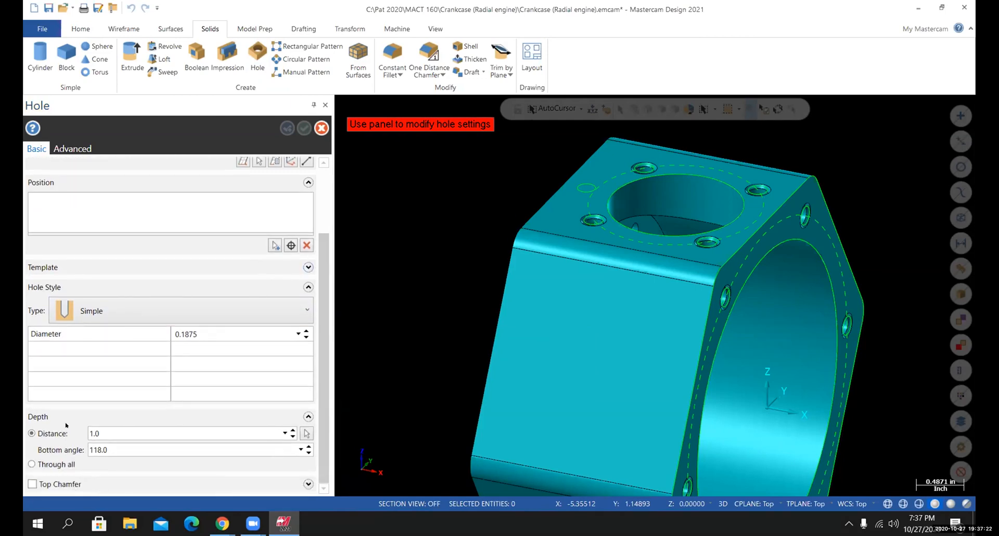
{"action": "mouse_move", "coordinate": [222, 523]}
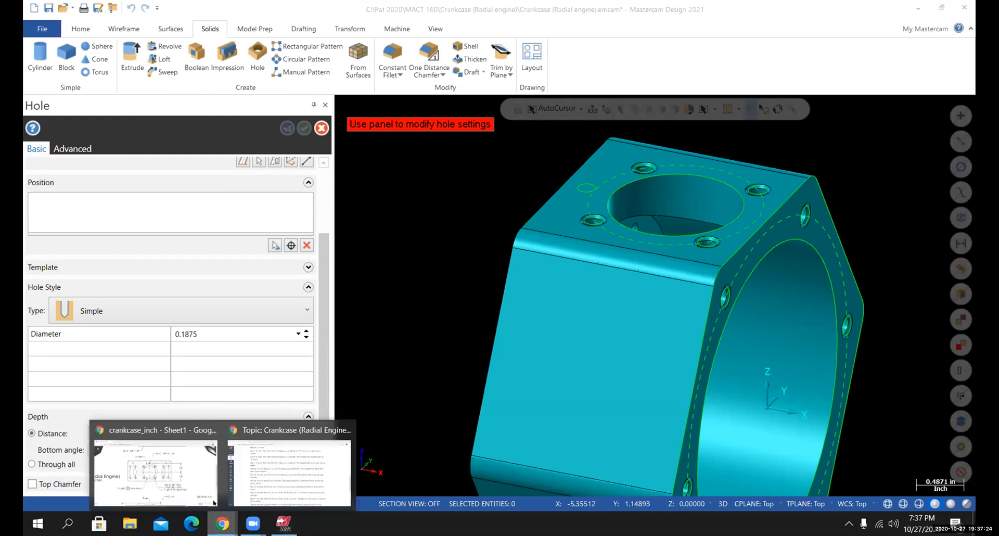
{"action": "left_click", "coordinate": [156, 468]}
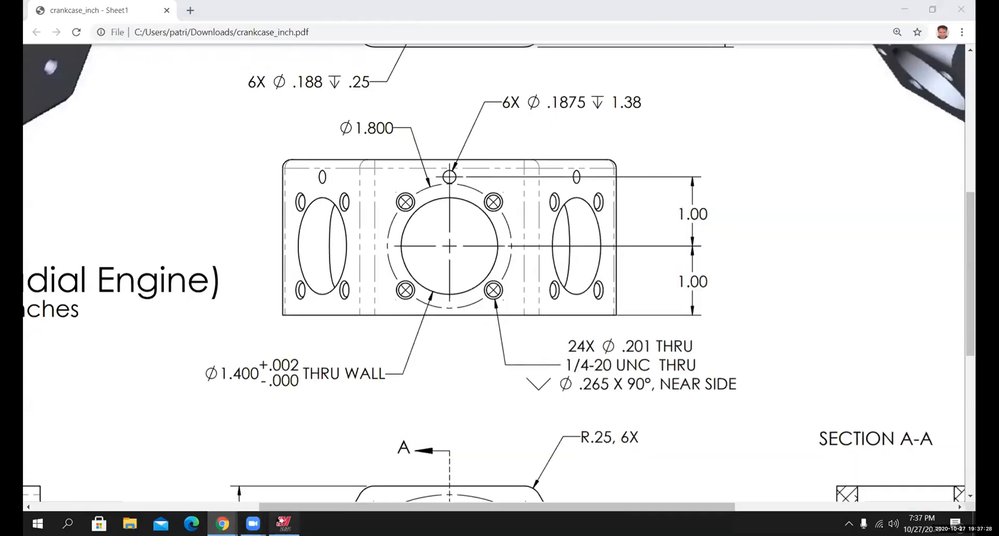
{"action": "left_click", "coordinate": [284, 523]}
{"action": "double_click", "coordinate": [99, 432]}
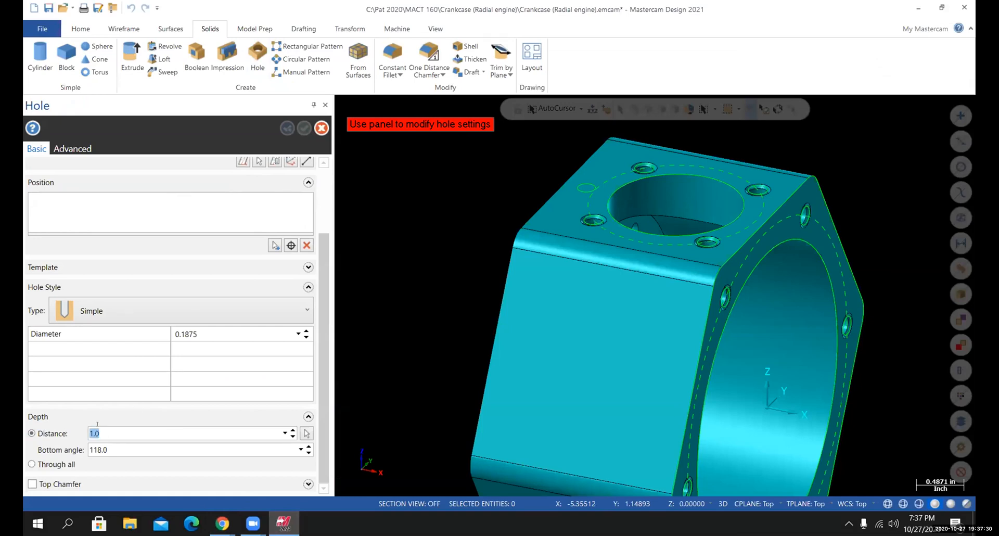
{"action": "type", "text": "1.38"}
- Position the hole at the centre of the small circle beside the top face's bore
{"action": "scroll", "coordinate": [265, 301], "scroll_direction": "up", "scroll_amount": 3}
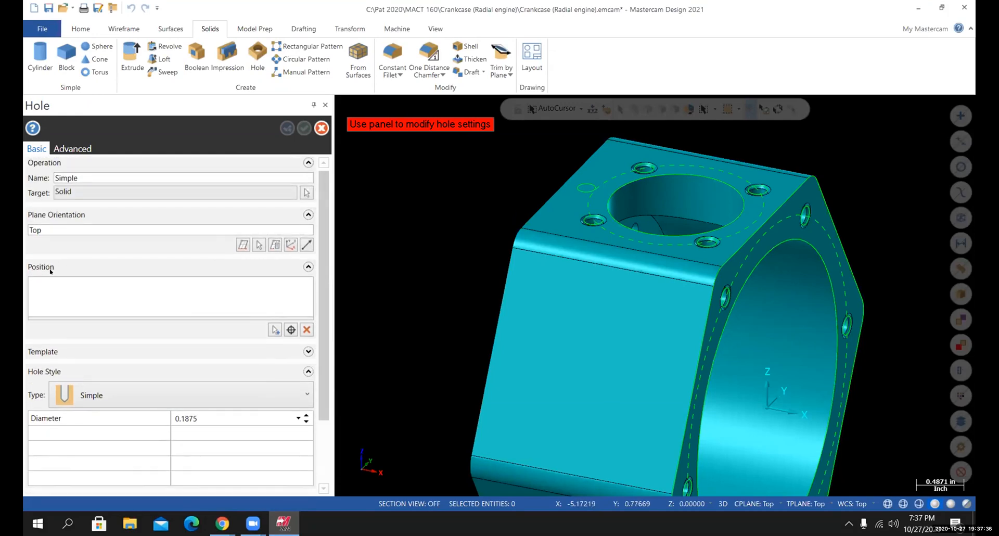
{"action": "left_click", "coordinate": [271, 329]}
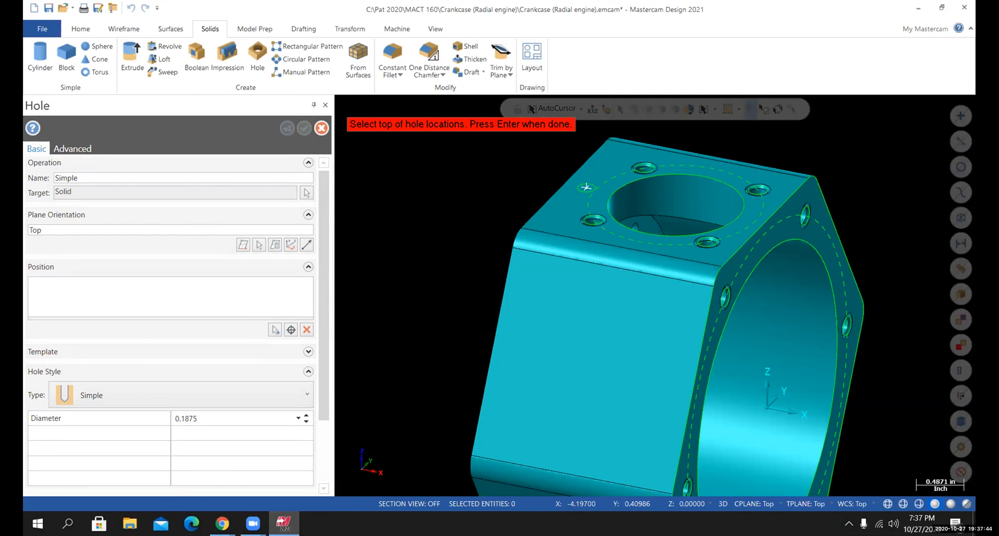
{"action": "scroll", "coordinate": [607, 178], "scroll_direction": "up", "scroll_amount": 3}
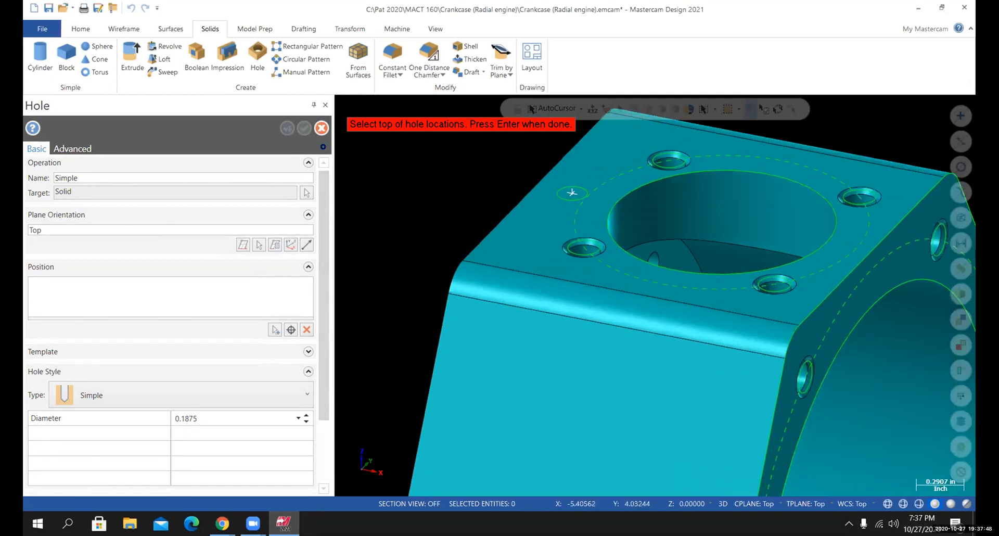
{"action": "key", "text": "Return"}
- Inspect the hole's path toward the back-face holes with the solid shown translucent, and accept the hole
{"action": "mouse_move", "coordinate": [607, 179]}
{"action": "middle_mouse_down"}
{"action": "mouse_move", "coordinate": [609, 272]}
{"action": "mouse_move", "coordinate": [518, 323]}
{"action": "middle_mouse_up"}
{"action": "mouse_move", "coordinate": [566, 346]}
{"action": "middle_mouse_down"}
{"action": "mouse_move", "coordinate": [637, 360]}
{"action": "mouse_move", "coordinate": [642, 343]}
{"action": "mouse_move", "coordinate": [484, 337]}
{"action": "middle_mouse_up"}
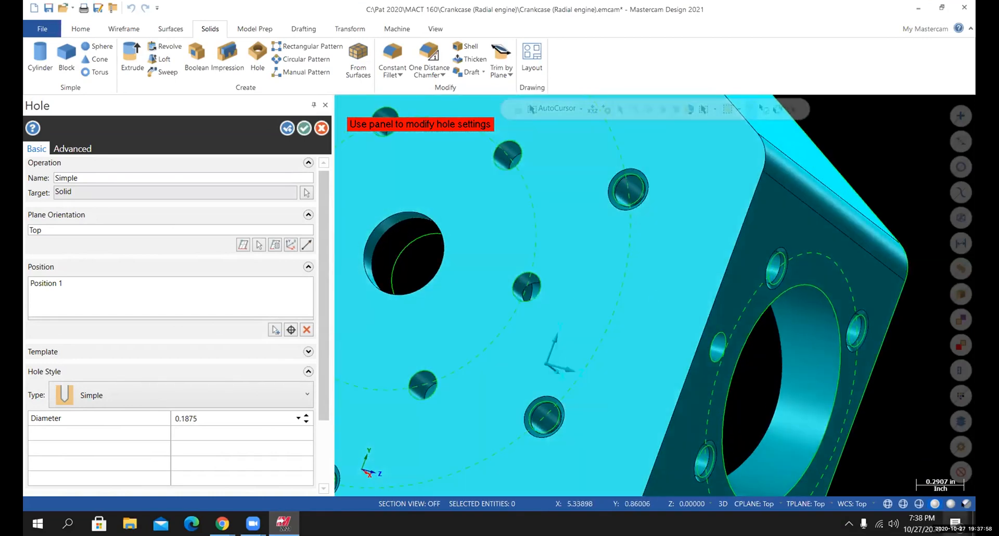
{"action": "left_click", "coordinate": [966, 503]}
{"action": "mouse_move", "coordinate": [705, 438]}
{"action": "middle_mouse_down"}
{"action": "mouse_move", "coordinate": [719, 410]}
{"action": "mouse_move", "coordinate": [450, 346]}
{"action": "middle_mouse_up"}
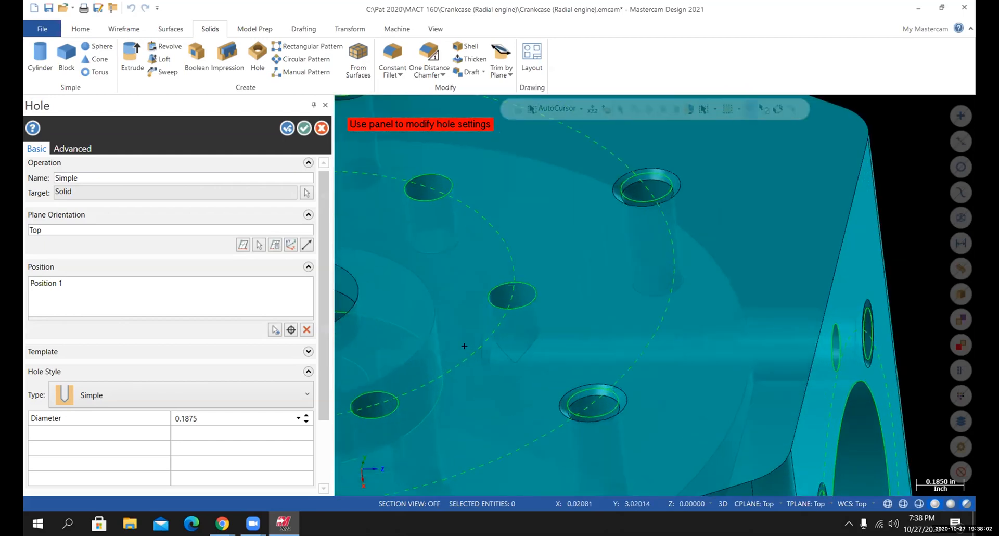
{"action": "scroll", "coordinate": [449, 346], "scroll_direction": "up", "scroll_amount": 3}
{"action": "middle_click_drag", "start_coordinate": [495, 337], "coordinate": [515, 358]}
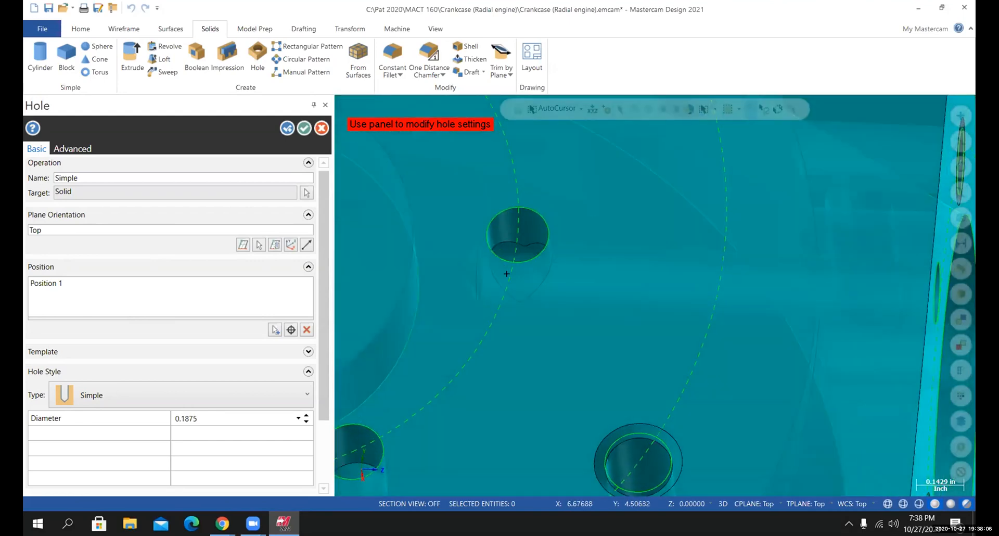
{"action": "scroll", "coordinate": [509, 281], "scroll_direction": "down", "scroll_amount": 2}
{"action": "mouse_move", "coordinate": [522, 295]}
{"action": "middle_mouse_down"}
{"action": "mouse_move", "coordinate": [507, 357]}
{"action": "mouse_move", "coordinate": [468, 364]}
{"action": "mouse_move", "coordinate": [461, 292]}
{"action": "mouse_move", "coordinate": [411, 276]}
{"action": "mouse_move", "coordinate": [255, 147]}
{"action": "middle_mouse_up"}
{"action": "left_click", "coordinate": [304, 128]}
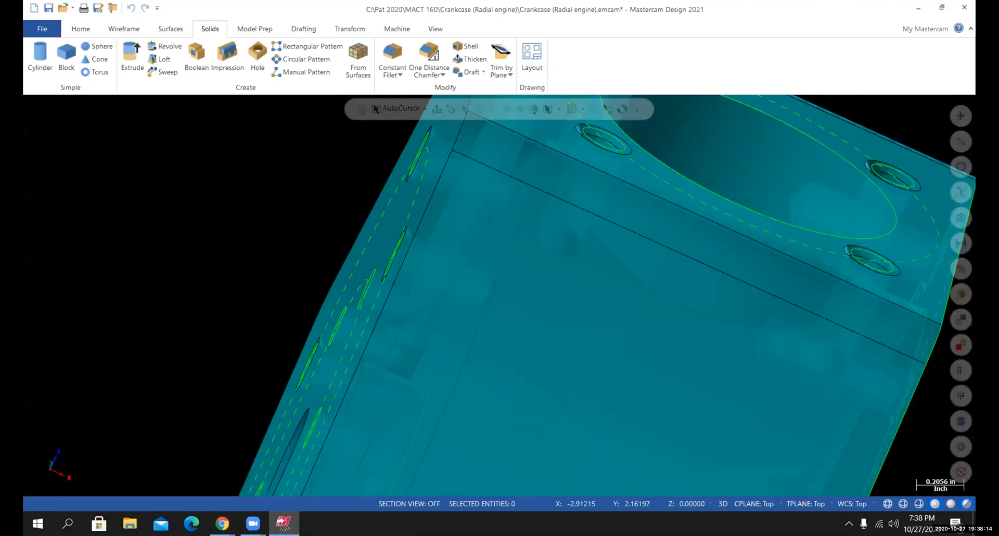
- Return the crankcase to the isometric view and save the part file
{"action": "scroll", "coordinate": [352, 275], "scroll_direction": "down", "scroll_amount": 2}
{"action": "right_click", "coordinate": [339, 224]}
{"action": "left_click", "coordinate": [372, 359]}
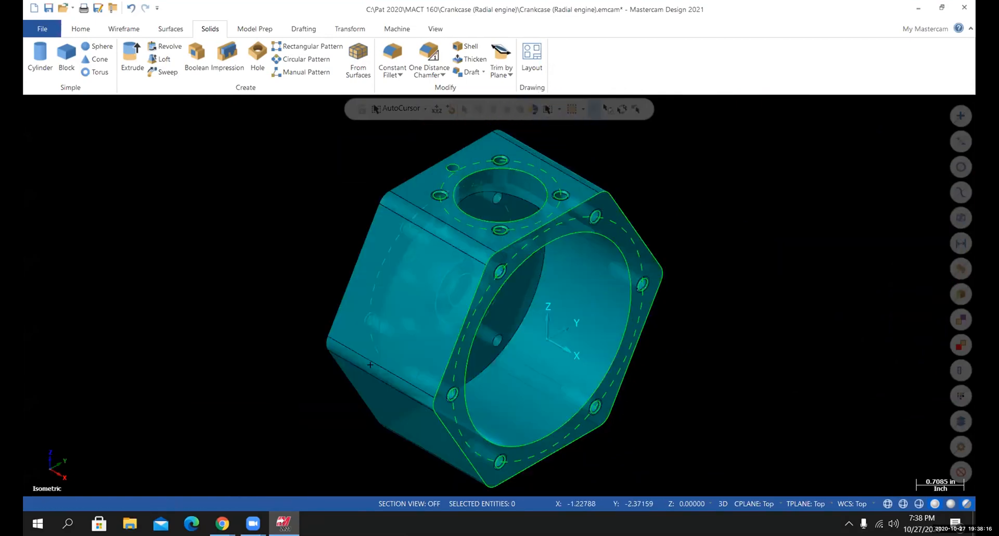
{"action": "left_click", "coordinate": [40, 29]}
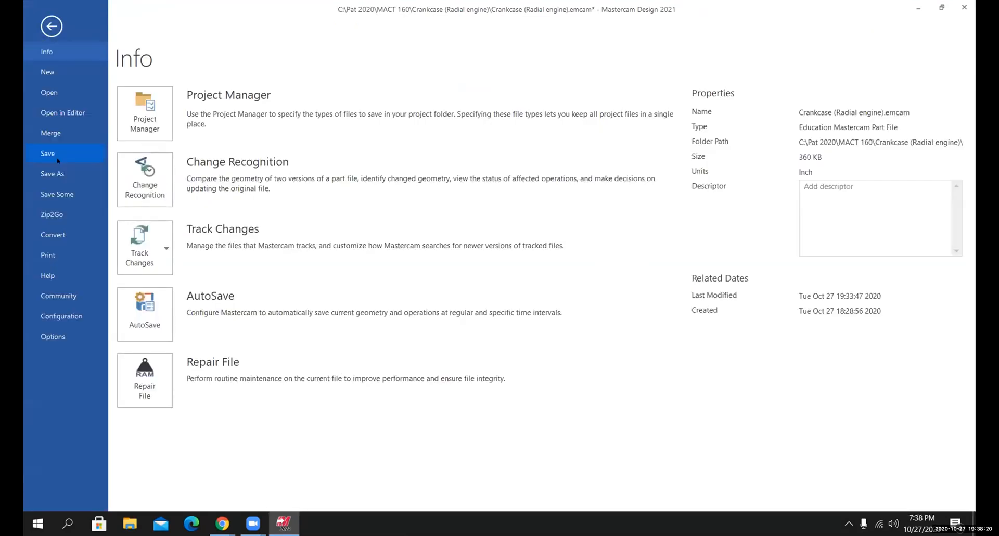
{"action": "left_click", "coordinate": [31, 152]}
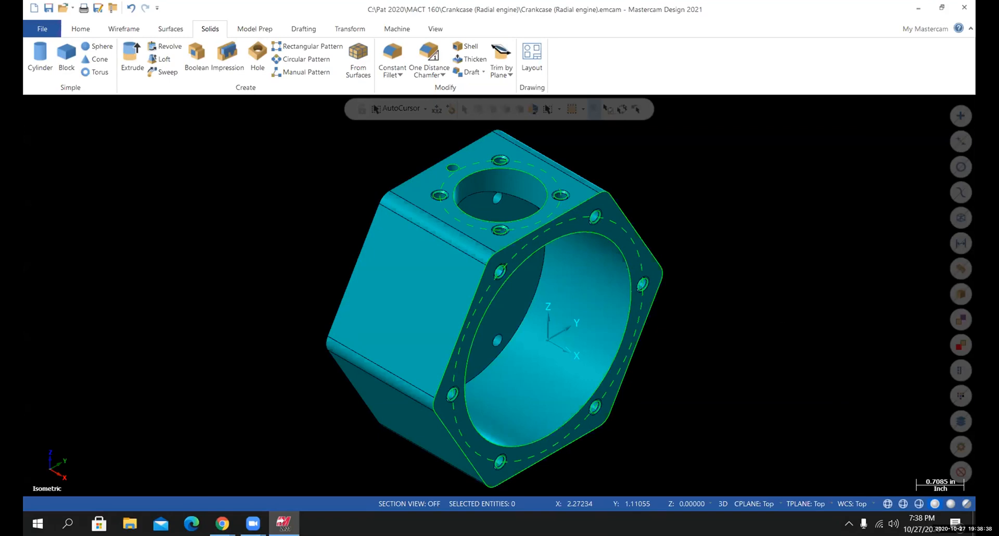
- Consult the drawing and read the remaining modelling steps in Chrome's Crankcase (Radial Engine) topic, and return to Mastercam
{"action": "left_click", "coordinate": [222, 523]}
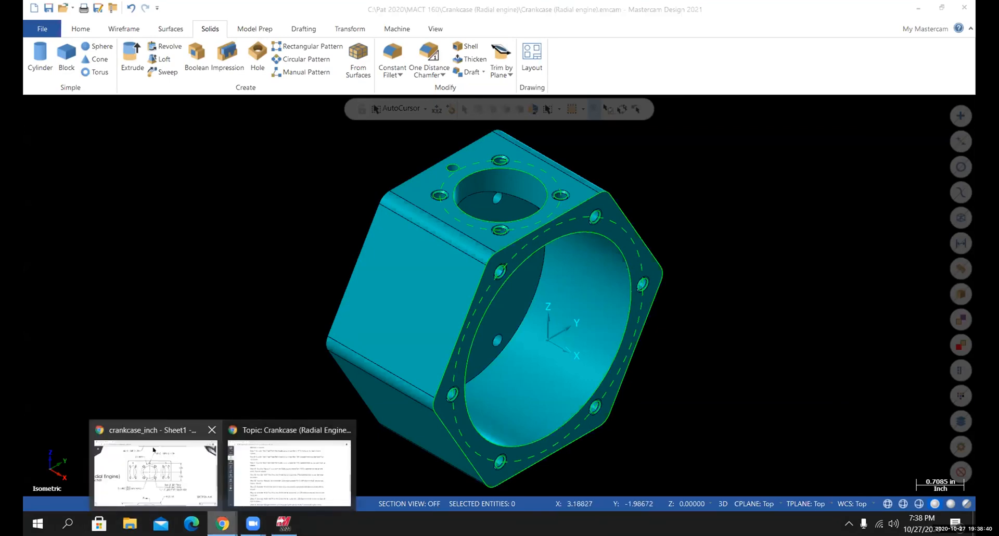
{"action": "left_click", "coordinate": [154, 450]}
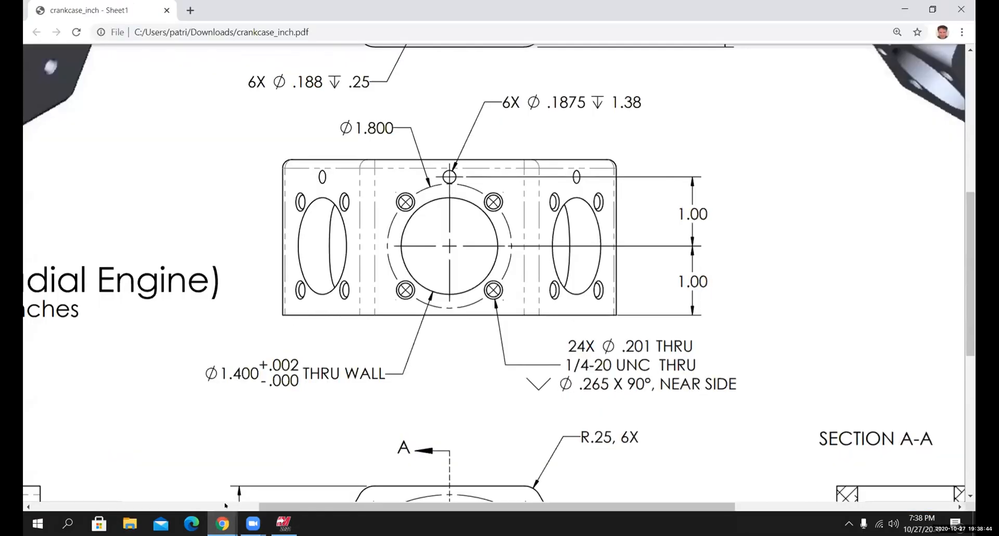
{"action": "mouse_move", "coordinate": [227, 523]}
{"action": "left_click", "coordinate": [291, 458]}
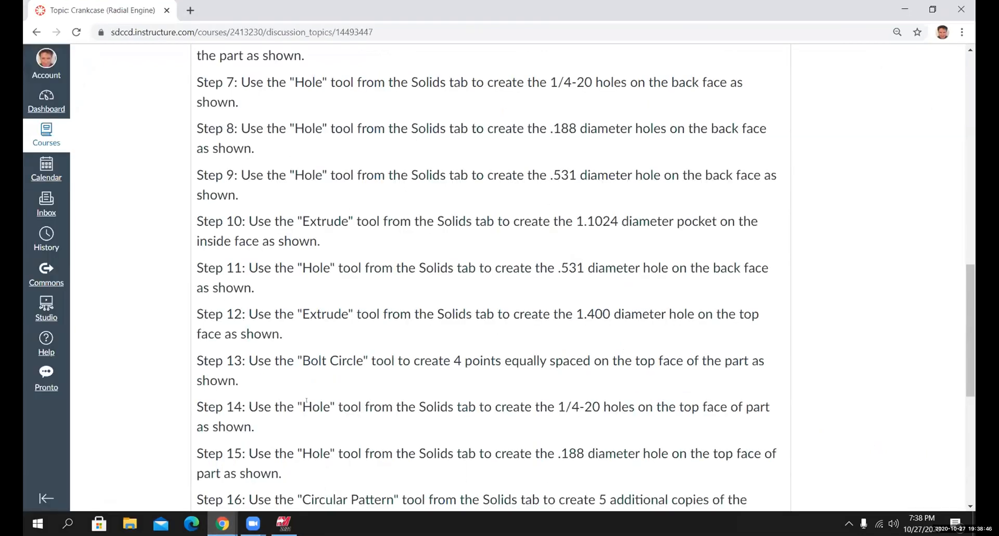
{"action": "scroll", "coordinate": [330, 358], "scroll_direction": "down", "scroll_amount": 5}
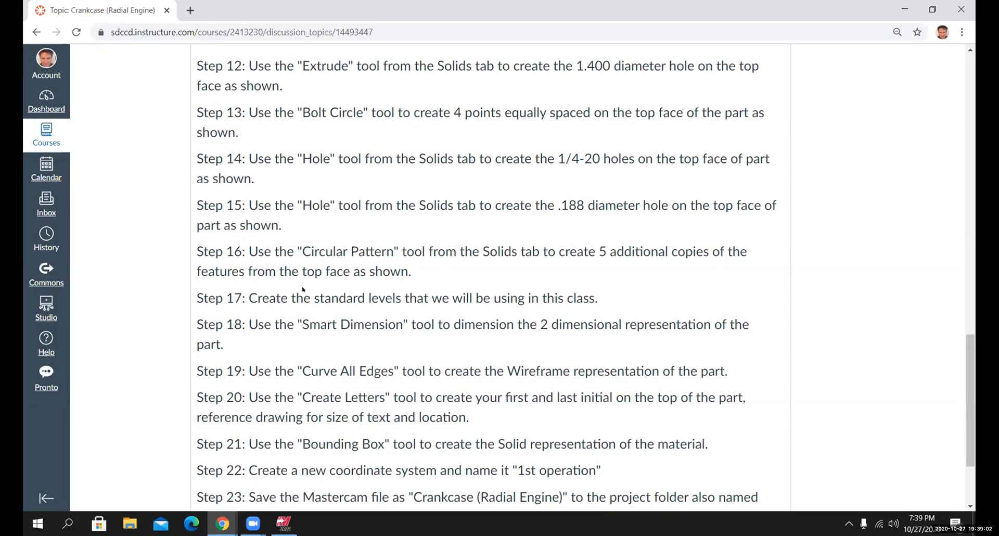
{"action": "left_click", "coordinate": [283, 523]}
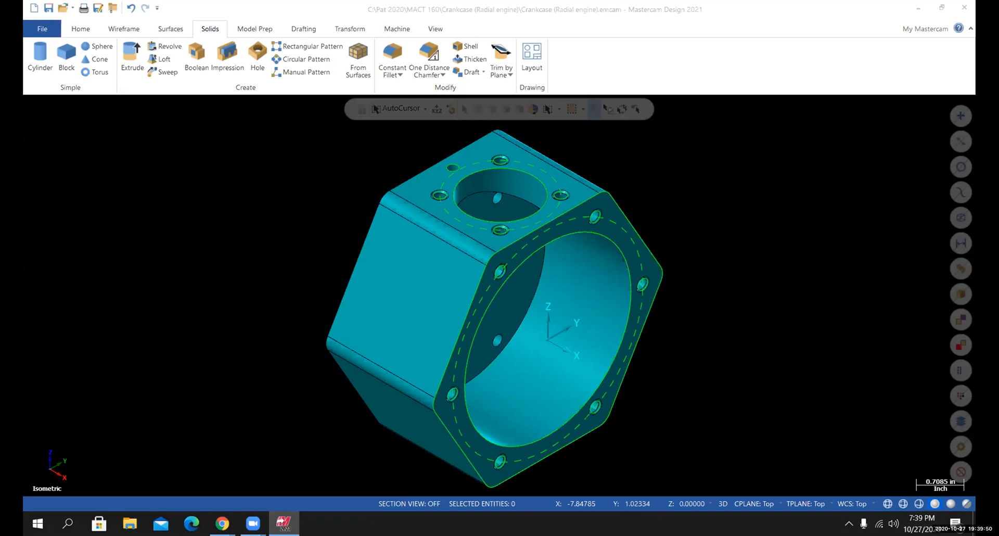
- Set the construction plane to Right and check its axes against the crankcase's bores
{"action": "mouse_move", "coordinate": [456, 269]}
{"action": "middle_mouse_down"}
{"action": "mouse_move", "coordinate": [396, 270]}
{"action": "mouse_move", "coordinate": [458, 271]}
{"action": "middle_mouse_up"}
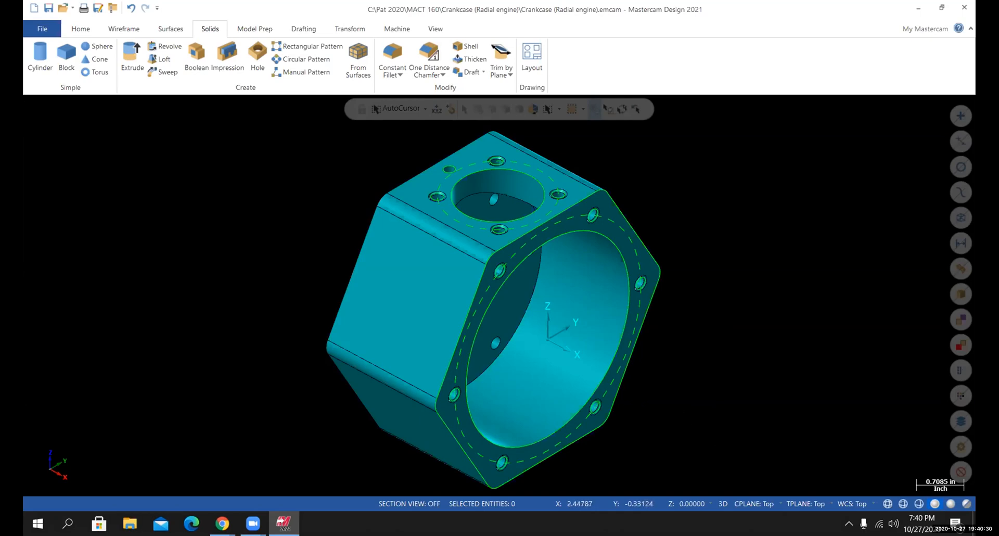
{"action": "left_click", "coordinate": [747, 503]}
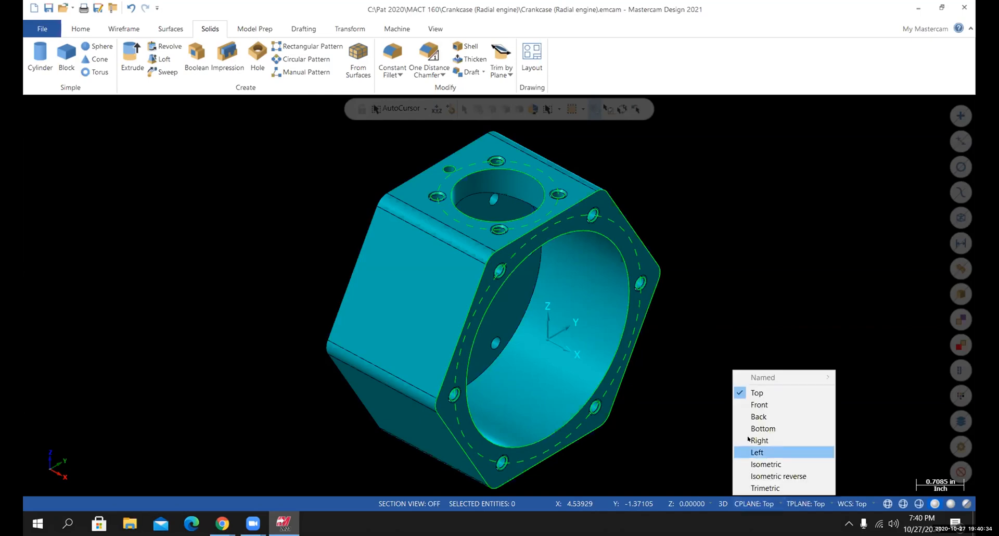
{"action": "left_click", "coordinate": [760, 440]}
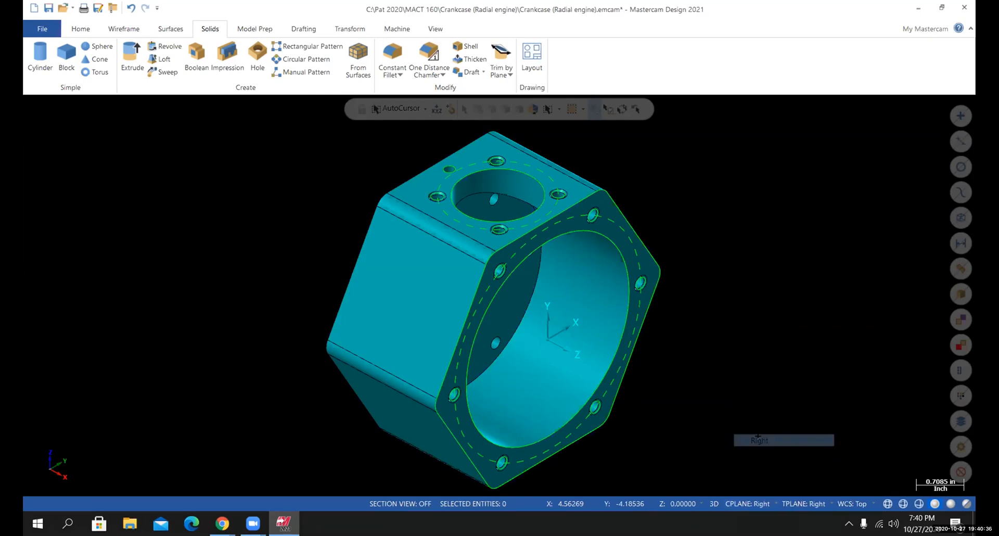
{"action": "middle_click_drag", "start_coordinate": [500, 295], "coordinate": [602, 339]}
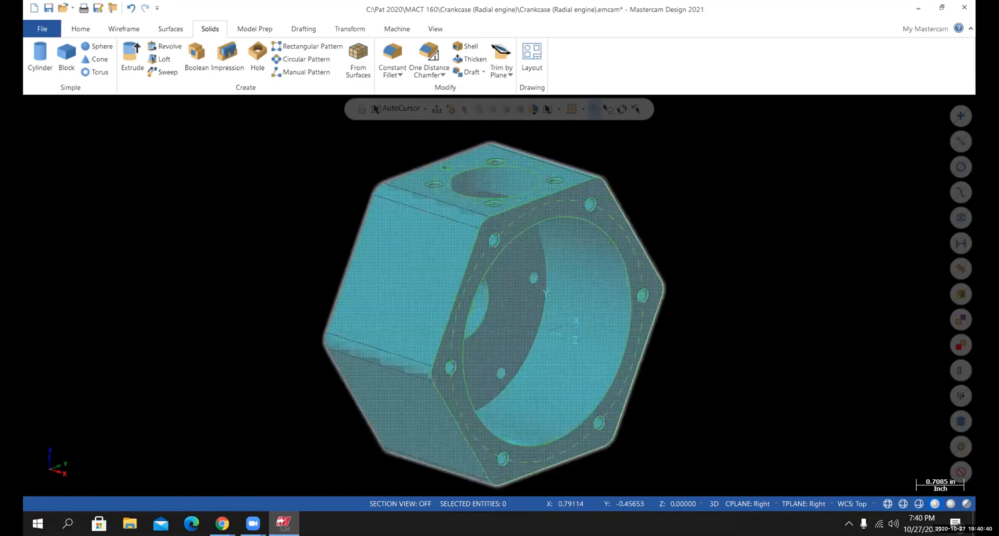
{"action": "mouse_move", "coordinate": [765, 445]}
{"action": "middle_mouse_down"}
{"action": "mouse_move", "coordinate": [744, 429]}
{"action": "mouse_move", "coordinate": [761, 447]}
{"action": "middle_mouse_up"}
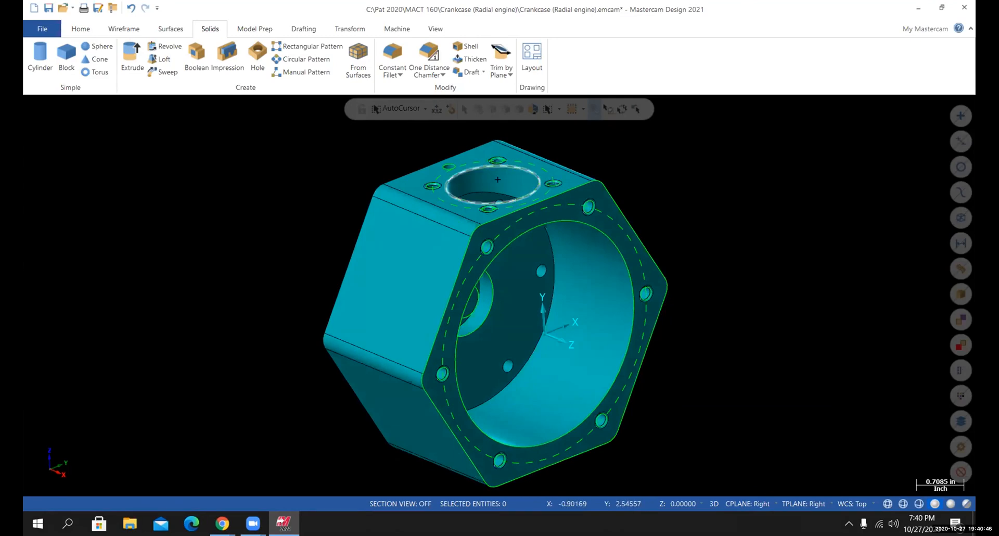
{"action": "middle_click_drag", "start_coordinate": [761, 341], "coordinate": [761, 347]}
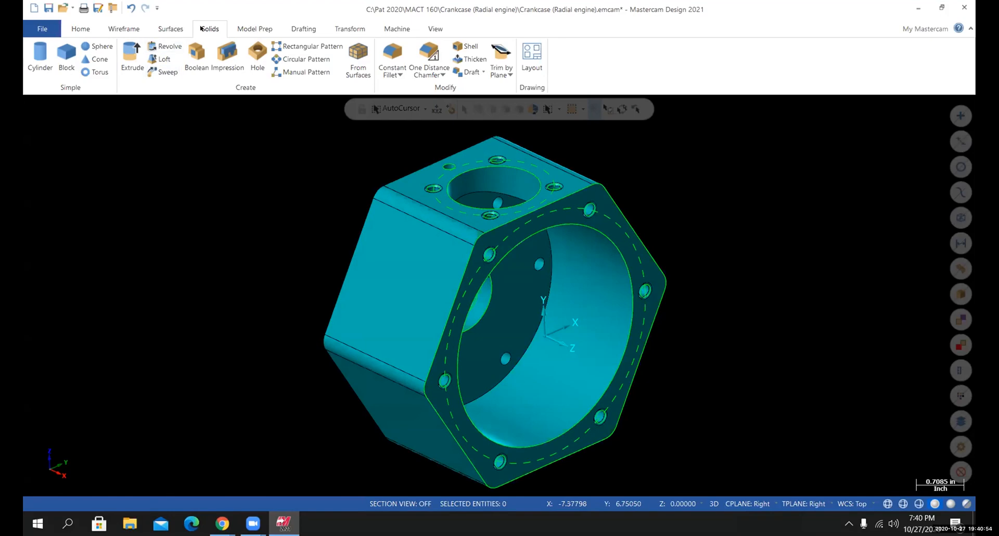
- Start a solid circular pattern and select the top face's bore, its four countersunk holes and the 0.1875 hole as the features to copy
{"action": "left_click", "coordinate": [285, 60]}
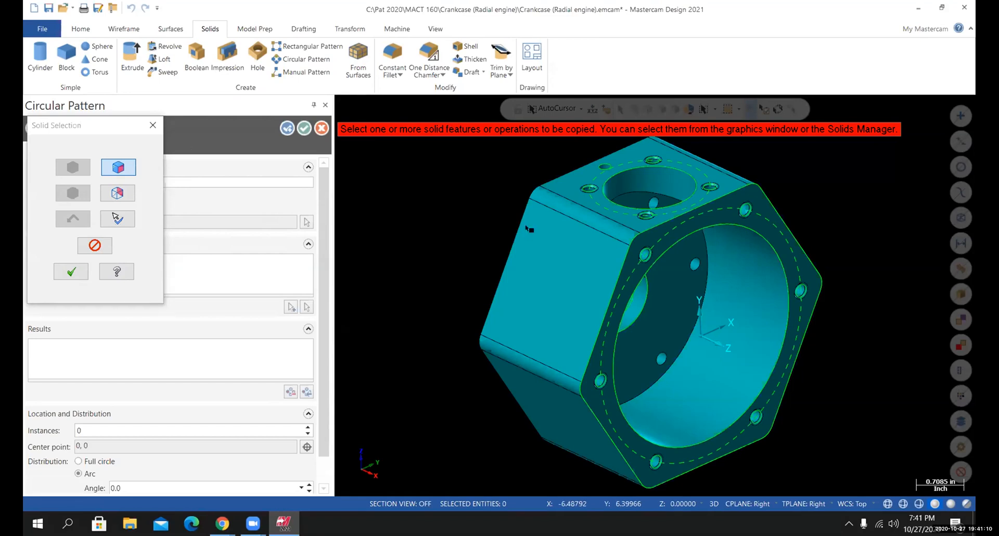
{"action": "scroll", "coordinate": [716, 184], "scroll_direction": "up", "scroll_amount": 2}
{"action": "scroll", "coordinate": [726, 177], "scroll_direction": "up", "scroll_amount": 2}
{"action": "scroll", "coordinate": [744, 156], "scroll_direction": "down", "scroll_amount": 4}
{"action": "scroll", "coordinate": [744, 149], "scroll_direction": "up", "scroll_amount": 3}
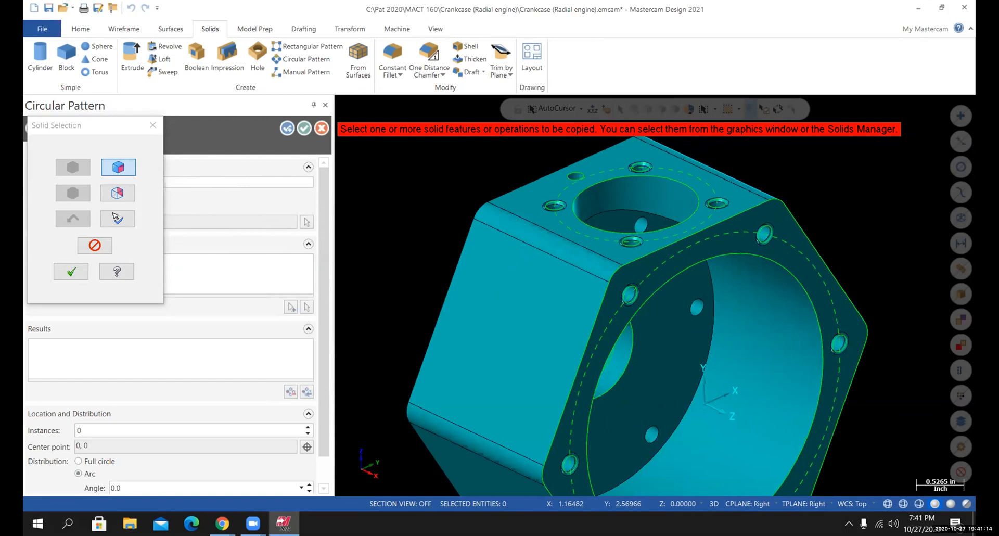
{"action": "scroll", "coordinate": [771, 159], "scroll_direction": "up", "scroll_amount": 2}
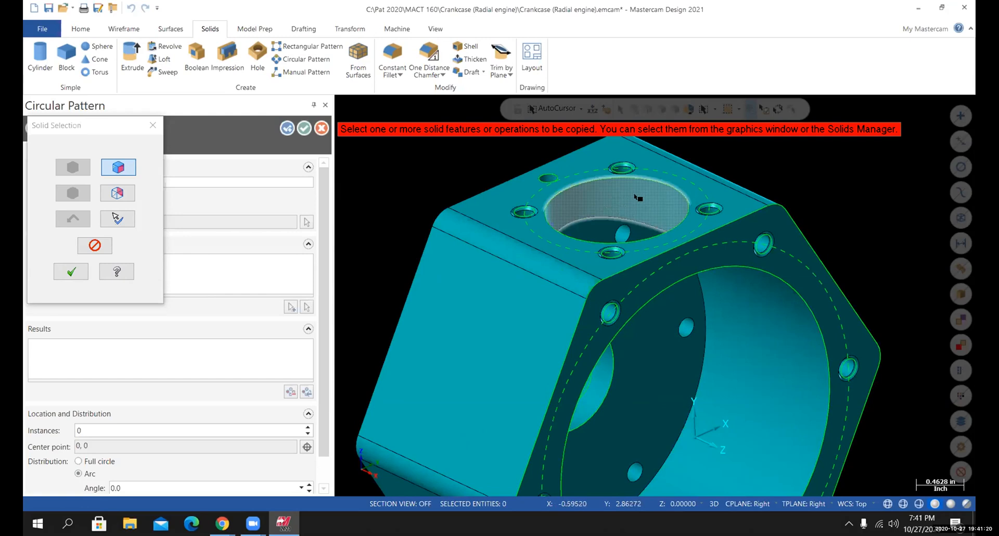
{"action": "scroll", "coordinate": [634, 194], "scroll_direction": "up", "scroll_amount": 2}
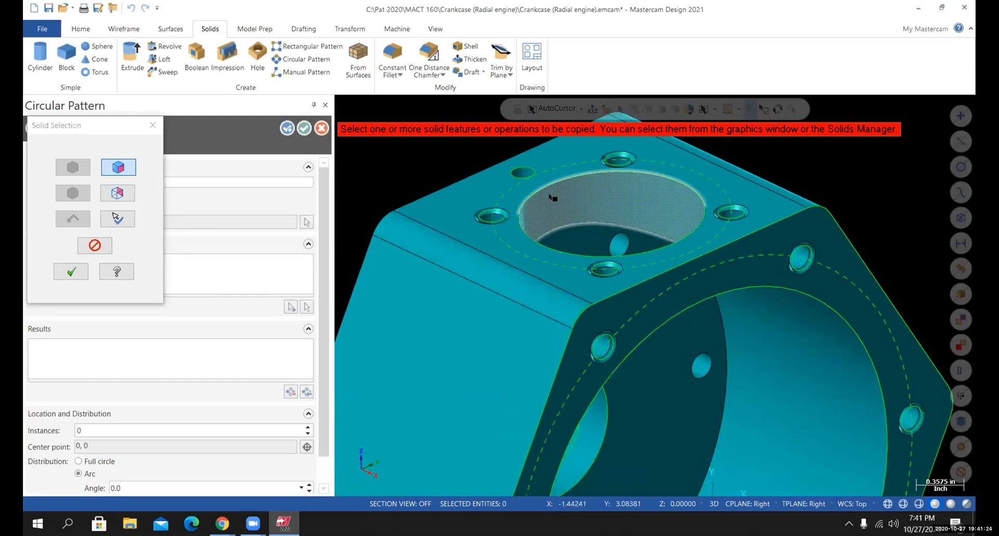
{"action": "scroll", "coordinate": [473, 227], "scroll_direction": "up", "scroll_amount": 4}
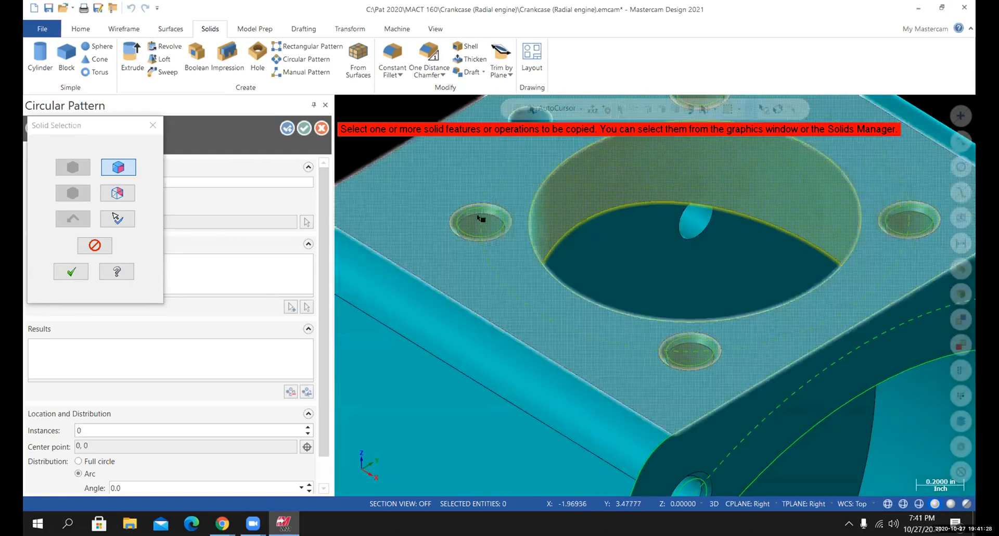
{"action": "scroll", "coordinate": [751, 284], "scroll_direction": "down", "scroll_amount": 1}
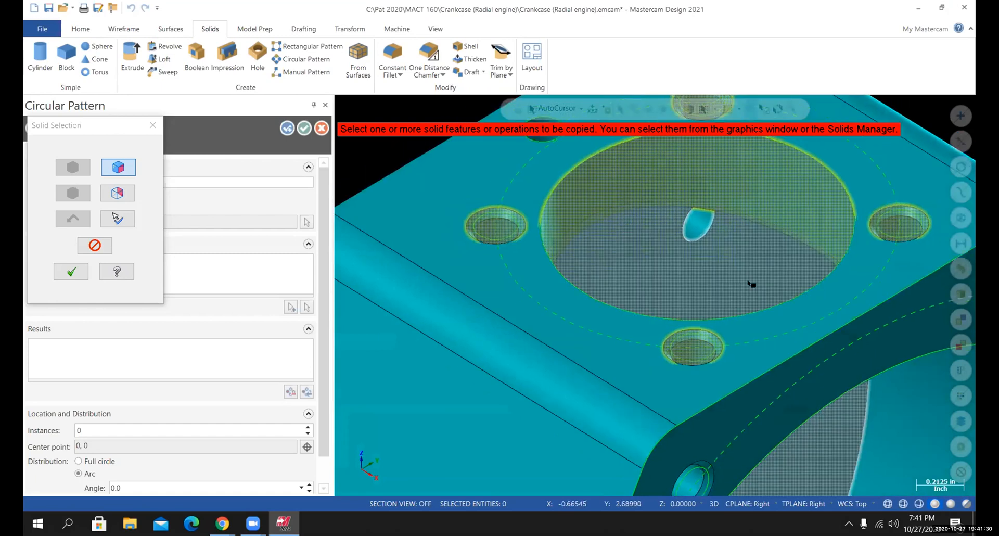
{"action": "scroll", "coordinate": [747, 281], "scroll_direction": "down", "scroll_amount": 4}
{"action": "scroll", "coordinate": [610, 179], "scroll_direction": "up", "scroll_amount": 4}
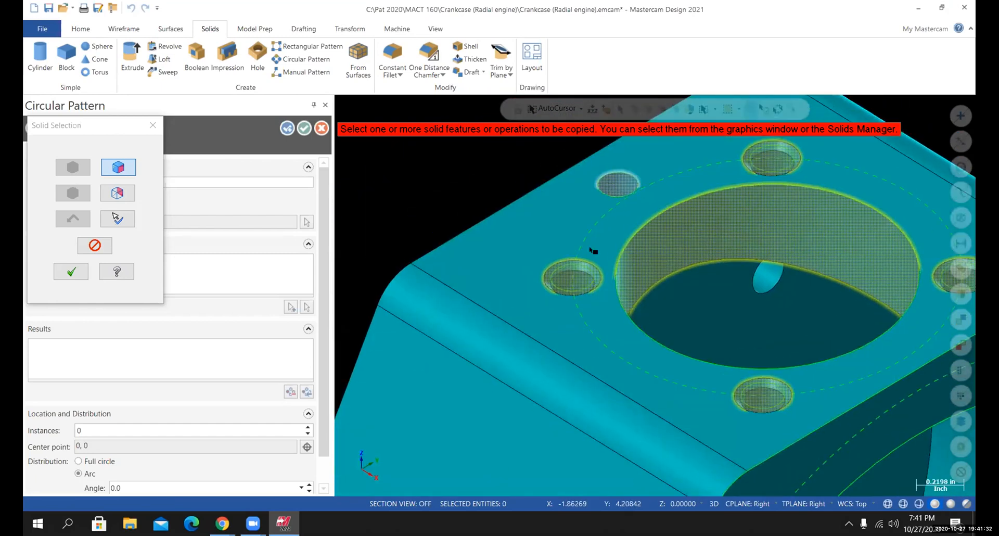
- Check the selected bore and hole features from the crankcase's back and front sides, and confirm the selection
{"action": "scroll", "coordinate": [577, 281], "scroll_direction": "down", "scroll_amount": 5}
{"action": "mouse_move", "coordinate": [859, 236]}
{"action": "middle_mouse_down"}
{"action": "mouse_move", "coordinate": [846, 358]}
{"action": "mouse_move", "coordinate": [827, 382]}
{"action": "middle_mouse_up"}
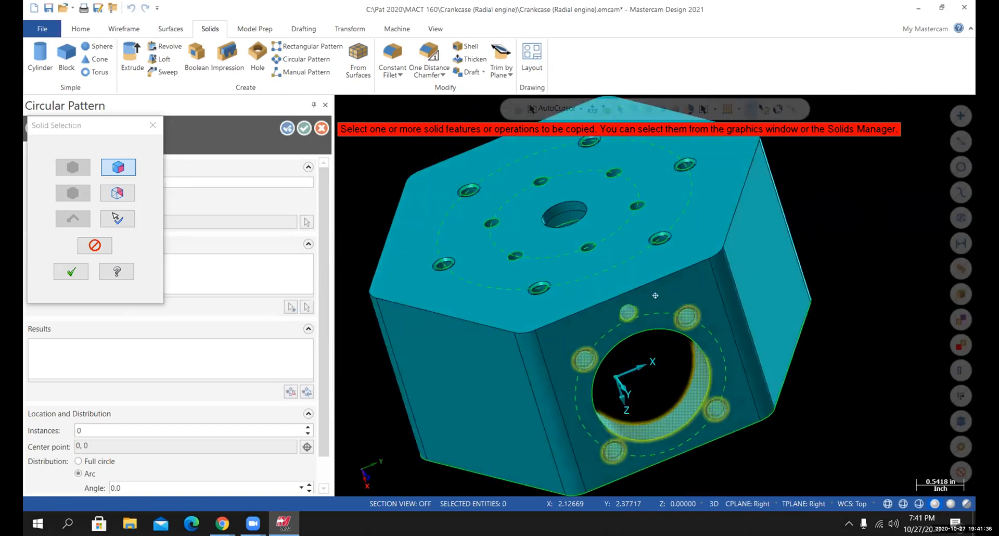
{"action": "middle_click_drag", "start_coordinate": [715, 384], "coordinate": [703, 354]}
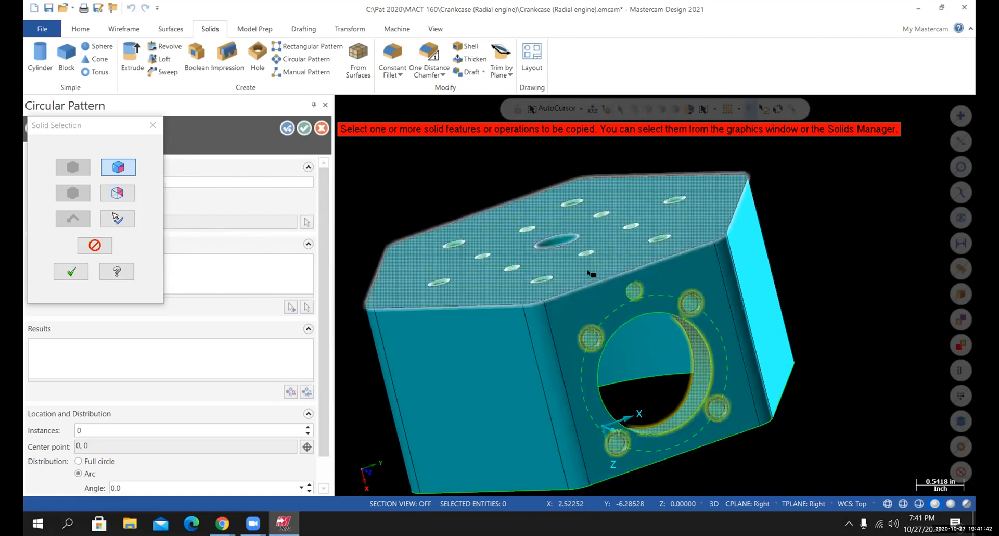
{"action": "middle_click_drag", "start_coordinate": [697, 374], "coordinate": [692, 297]}
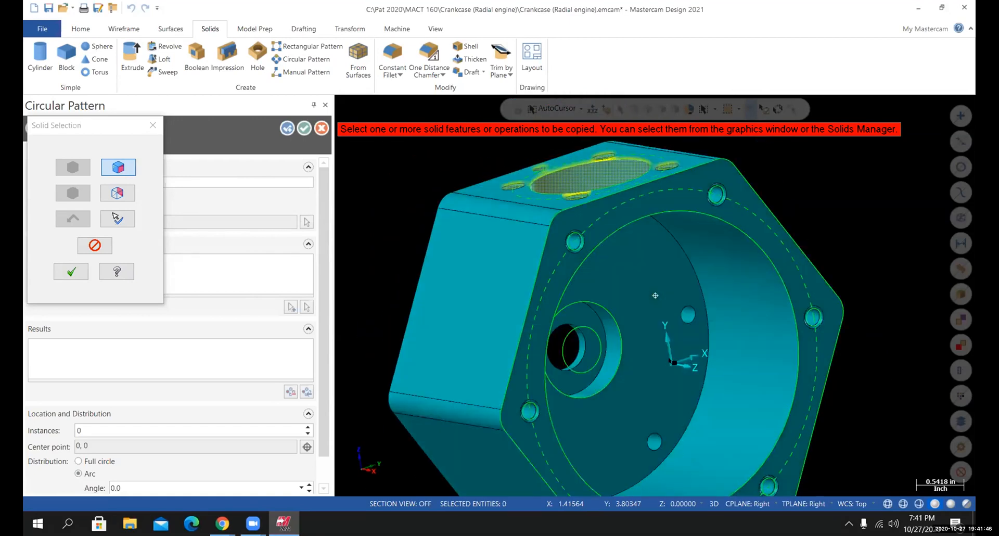
{"action": "middle_click_drag", "start_coordinate": [670, 359], "coordinate": [657, 384]}
{"action": "left_click", "coordinate": [71, 272]}
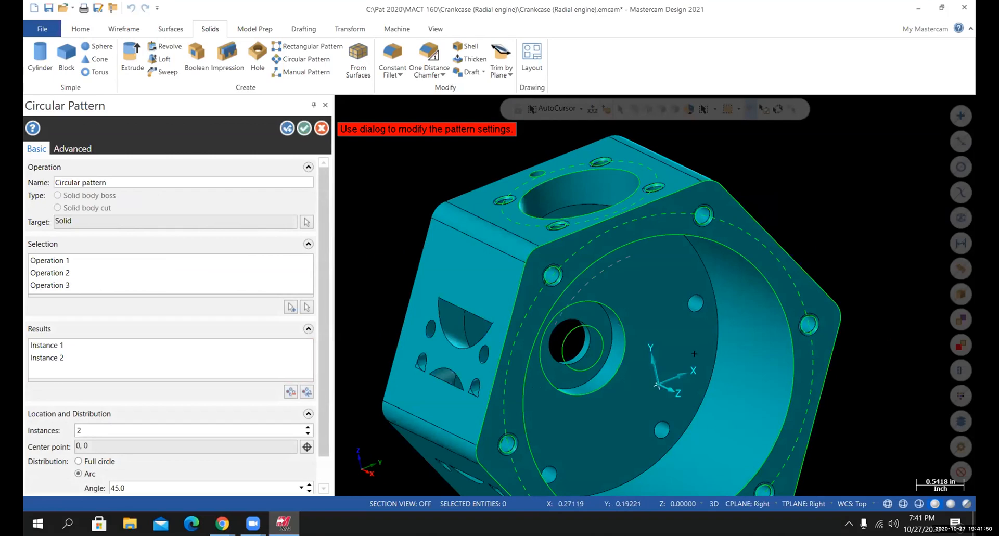
- Set the circular pattern's distribution to Full circle and check the copies around the crankcase
{"action": "scroll", "coordinate": [704, 353], "scroll_direction": "down", "scroll_amount": 6}
{"action": "middle_click_drag", "start_coordinate": [655, 295], "coordinate": [639, 312]}
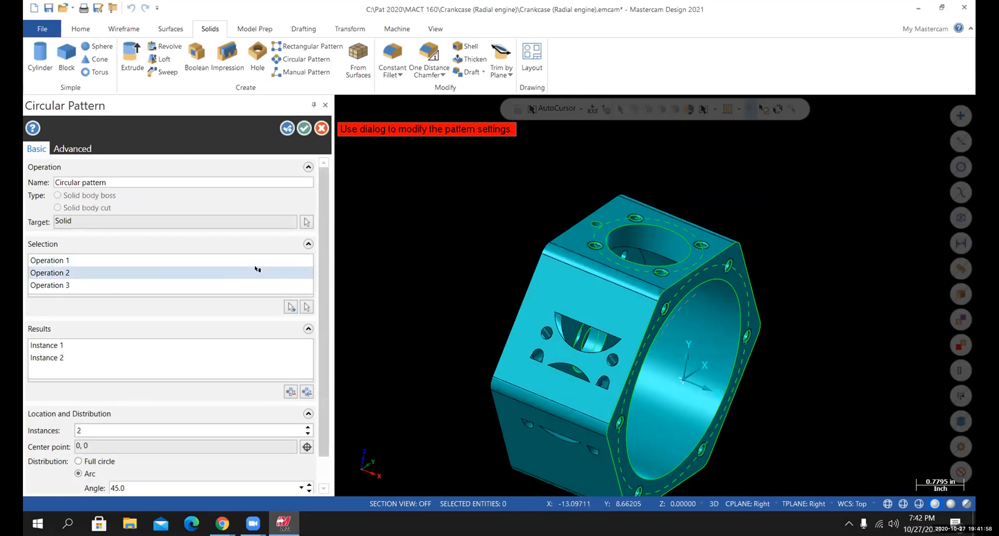
{"action": "scroll", "coordinate": [321, 242], "scroll_direction": "down", "scroll_amount": 1}
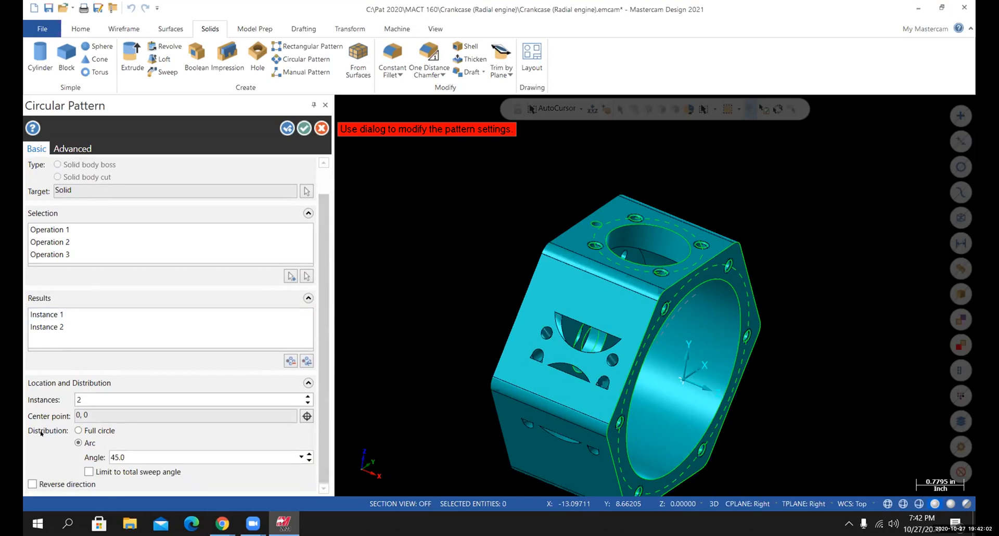
{"action": "left_click", "coordinate": [78, 430]}
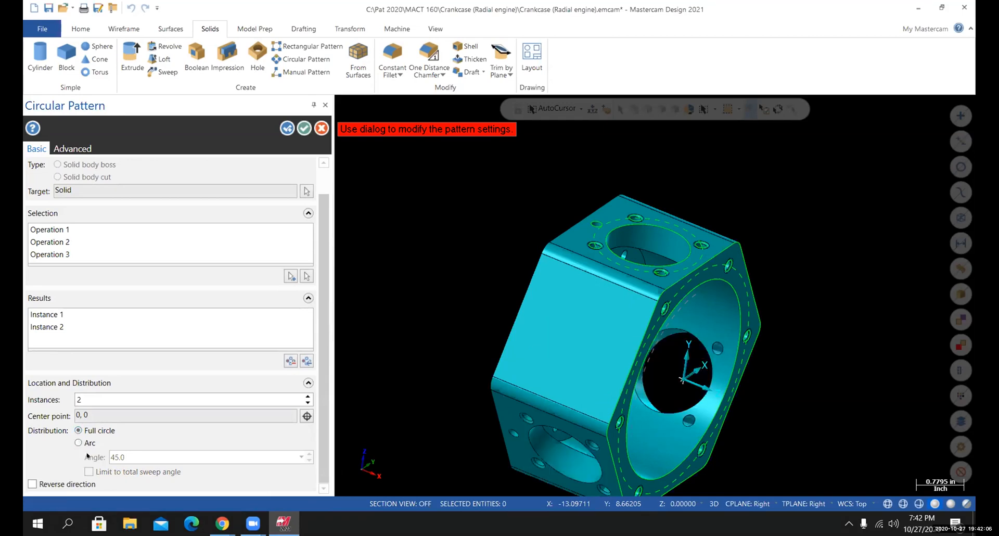
{"action": "middle_click_drag", "start_coordinate": [655, 295], "coordinate": [310, 298]}
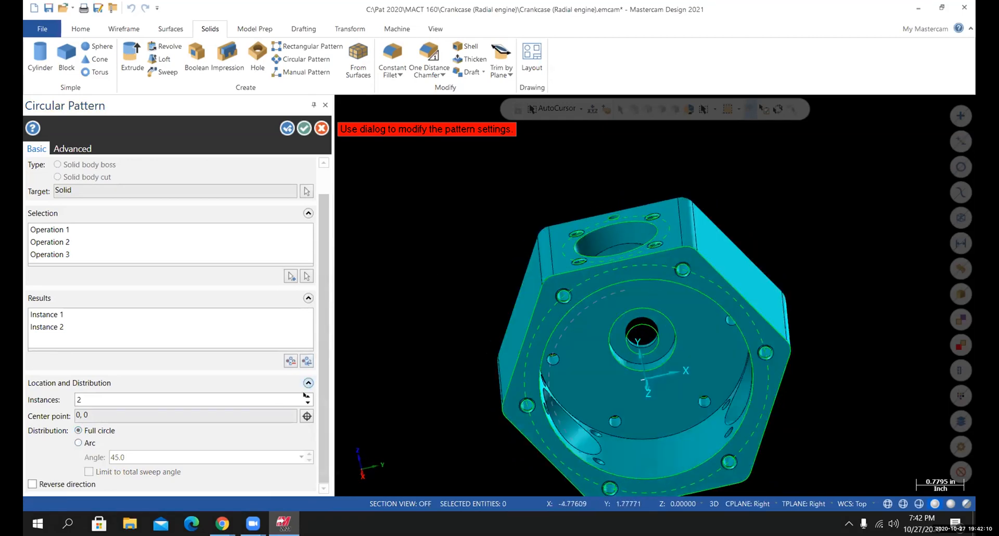
- Set the pattern to 5 instances, inspect the bores and holes on all side faces, and accept the circular pattern
{"action": "left_click", "coordinate": [308, 395]}
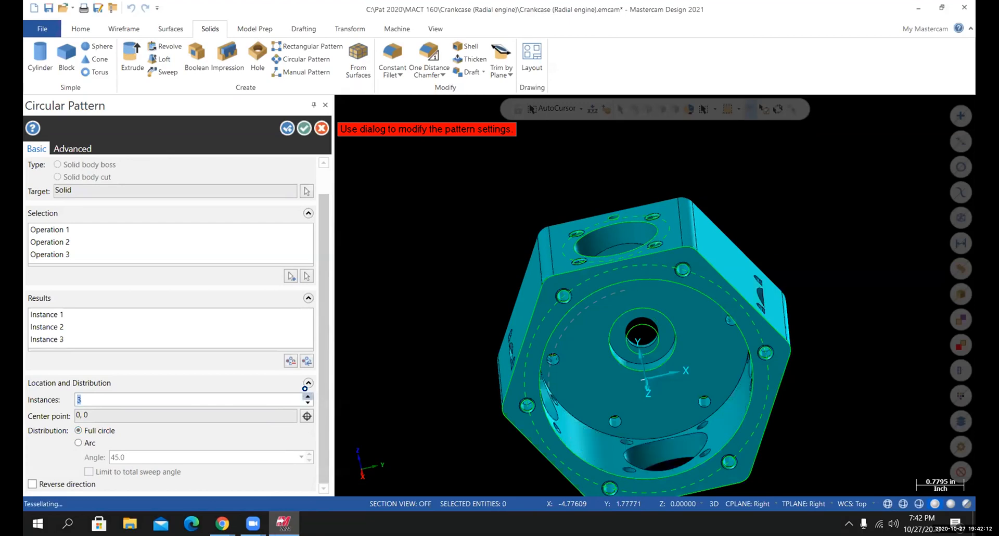
{"action": "left_click", "coordinate": [308, 396]}
{"action": "left_click", "coordinate": [308, 395]}
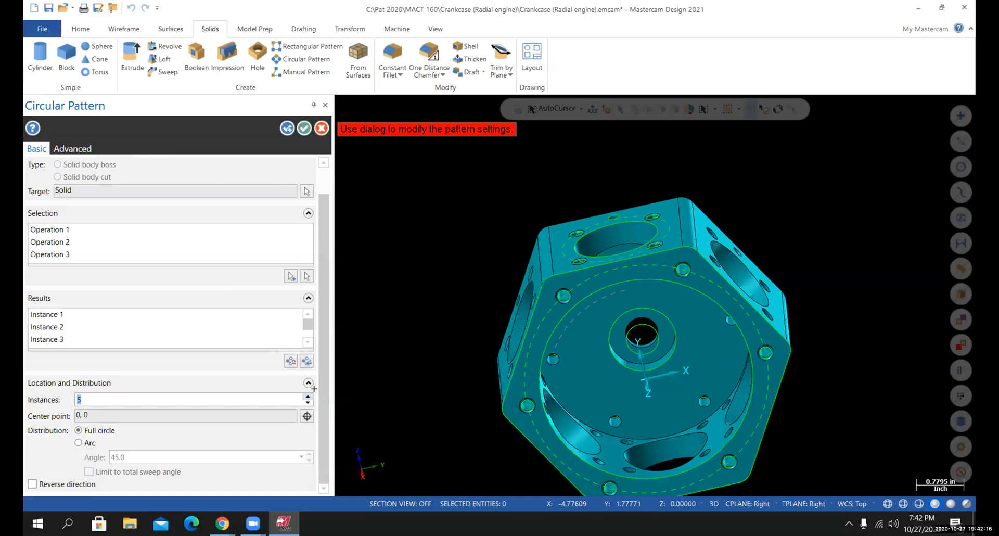
{"action": "middle_click_drag", "start_coordinate": [474, 348], "coordinate": [538, 358]}
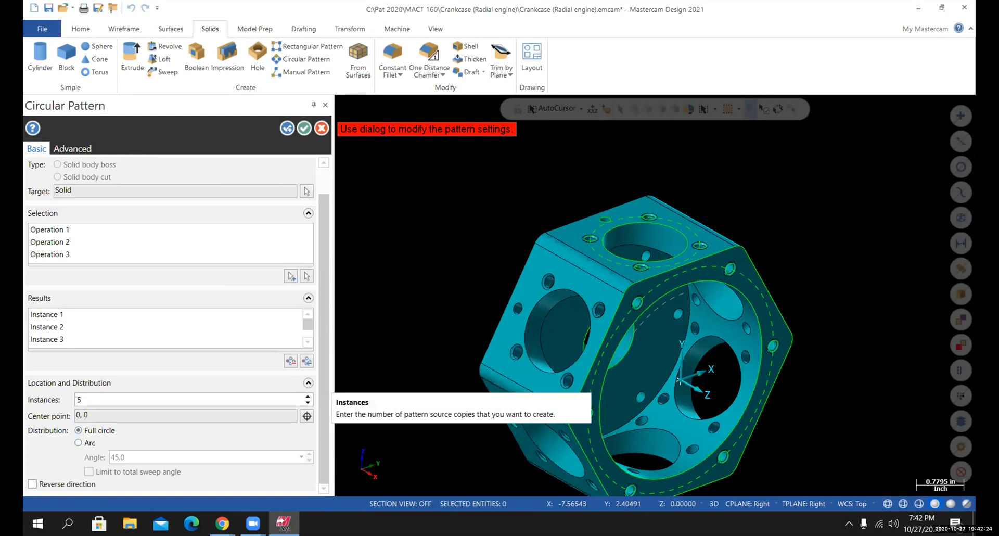
{"action": "middle_click_drag", "start_coordinate": [703, 296], "coordinate": [728, 323]}
{"action": "mouse_move", "coordinate": [655, 295]}
{"action": "middle_mouse_down"}
{"action": "mouse_move", "coordinate": [562, 312]}
{"action": "mouse_move", "coordinate": [505, 296]}
{"action": "mouse_move", "coordinate": [650, 260]}
{"action": "mouse_move", "coordinate": [653, 239]}
{"action": "mouse_move", "coordinate": [647, 266]}
{"action": "middle_mouse_up"}
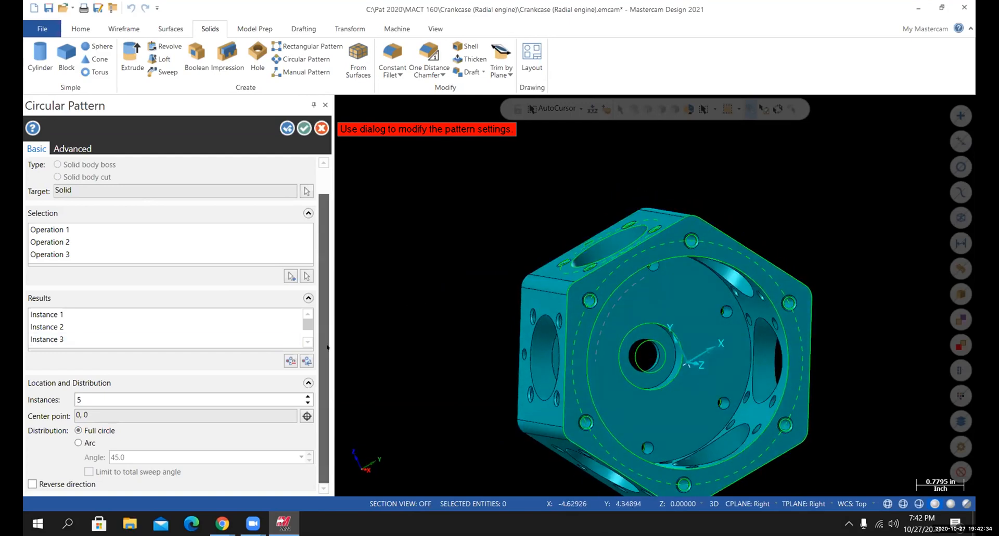
{"action": "left_click", "coordinate": [304, 130]}
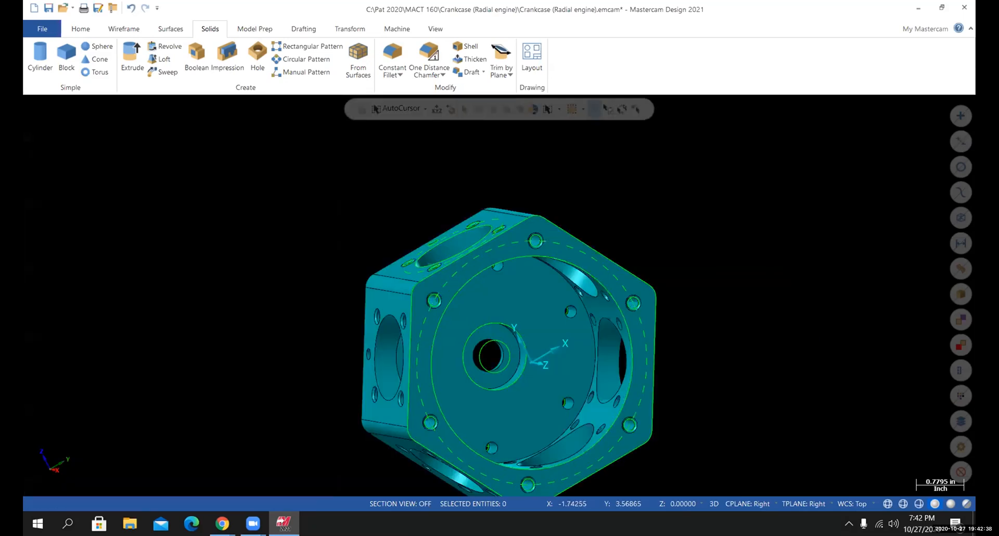
- Return the crankcase to the isometric view and save the part file
{"action": "right_click", "coordinate": [348, 226]}
{"action": "left_click", "coordinate": [382, 334]}
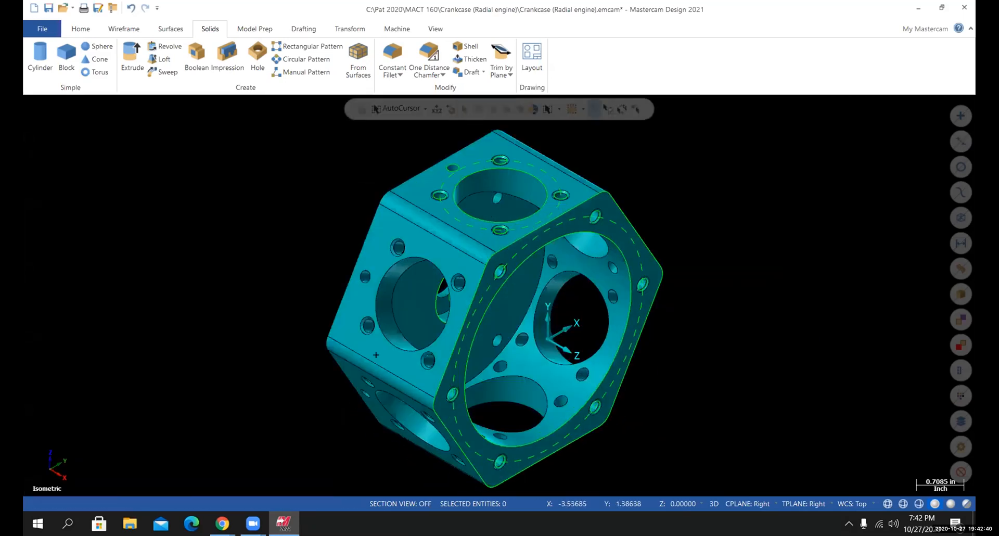
{"action": "left_click", "coordinate": [42, 28]}
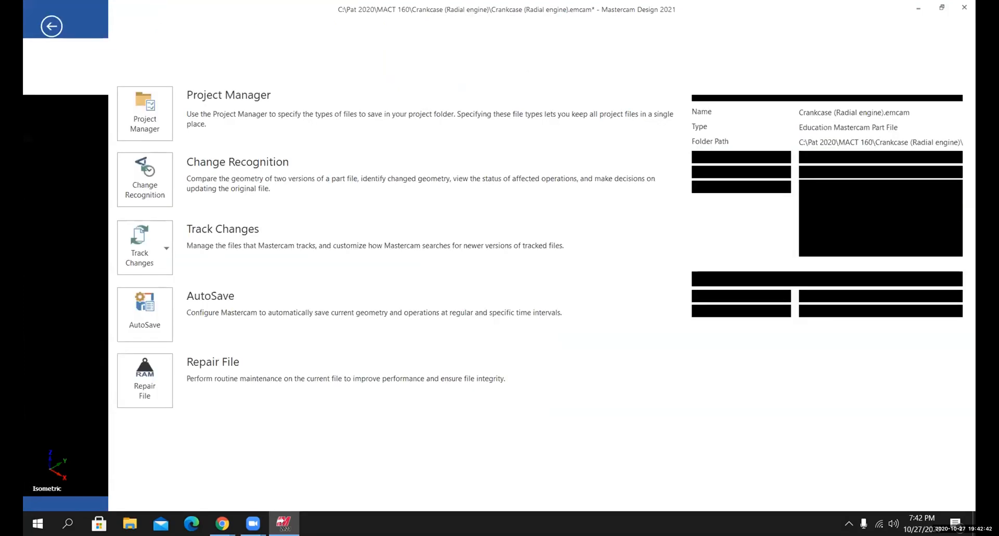
{"action": "left_click", "coordinate": [44, 153]}
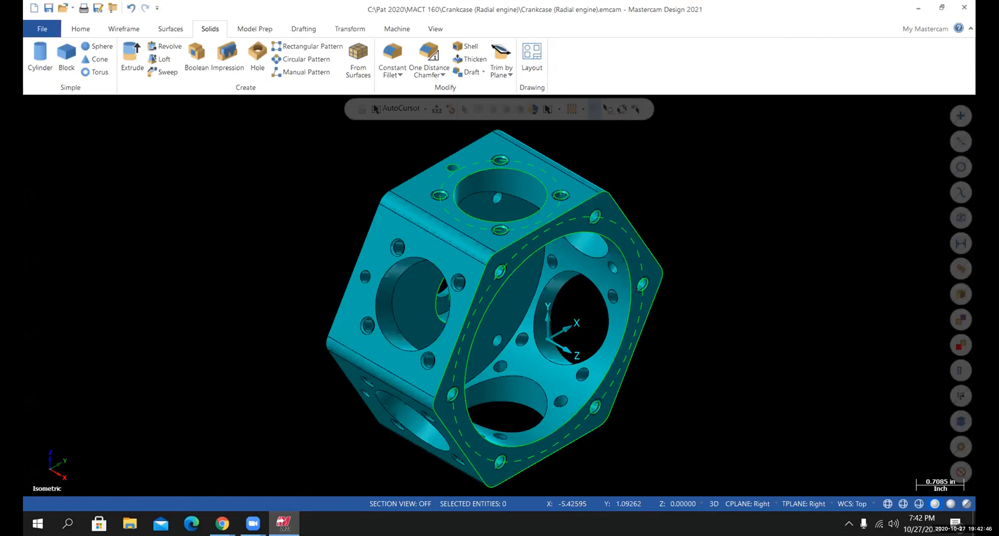
- Consult the crankcase_inch drawing in Chrome, zooming in on Section A-A for the outer edge fillet, and return to Mastercam
{"action": "left_click", "coordinate": [224, 511]}
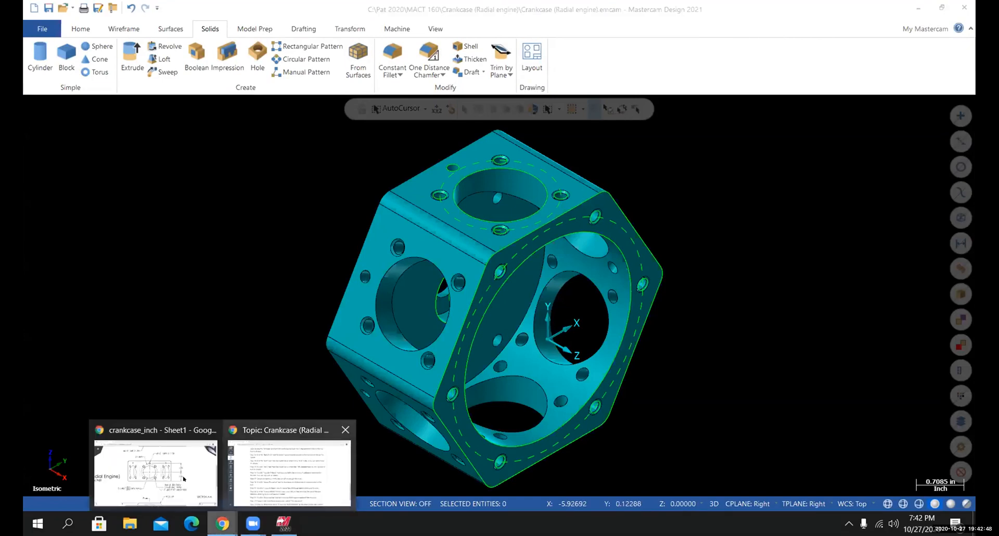
{"action": "left_click", "coordinate": [156, 463]}
{"action": "scroll", "coordinate": [525, 343], "scroll_direction": "down", "scroll_amount": 4, "text": "ctrl"}
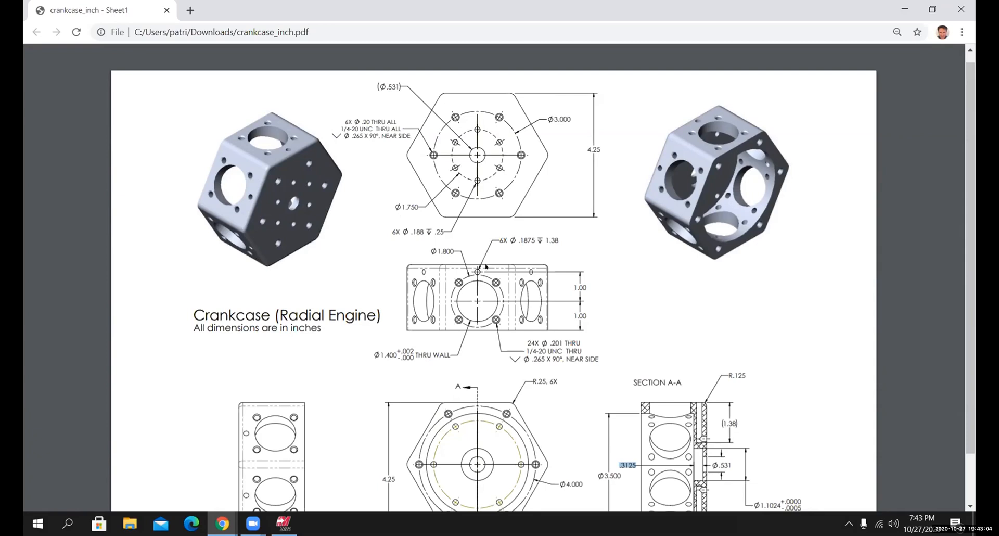
{"action": "scroll", "coordinate": [636, 386], "scroll_direction": "down", "scroll_amount": 1}
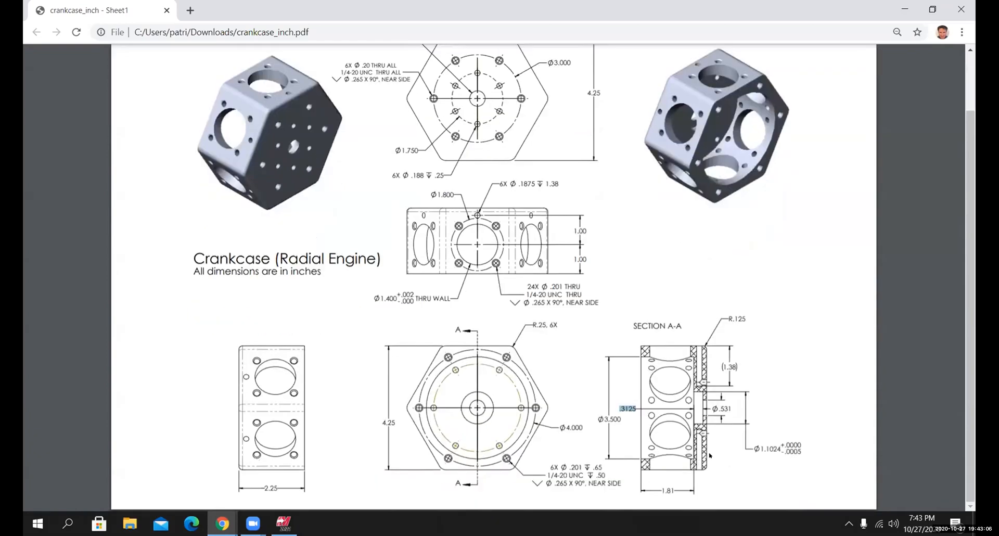
{"action": "scroll", "coordinate": [730, 457], "scroll_direction": "up", "scroll_amount": 3, "text": "ctrl"}
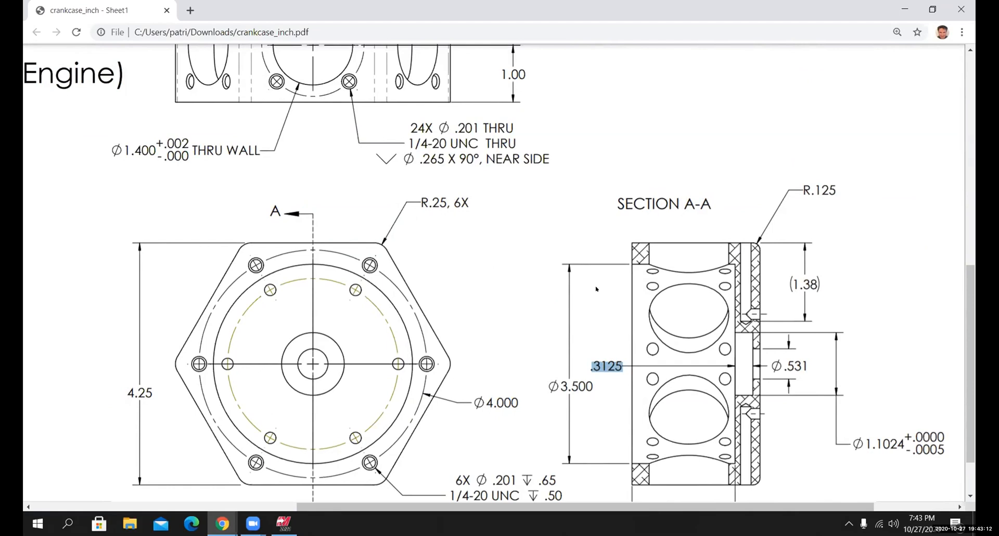
{"action": "scroll", "coordinate": [436, 169], "scroll_direction": "down", "scroll_amount": 3, "text": "ctrl"}
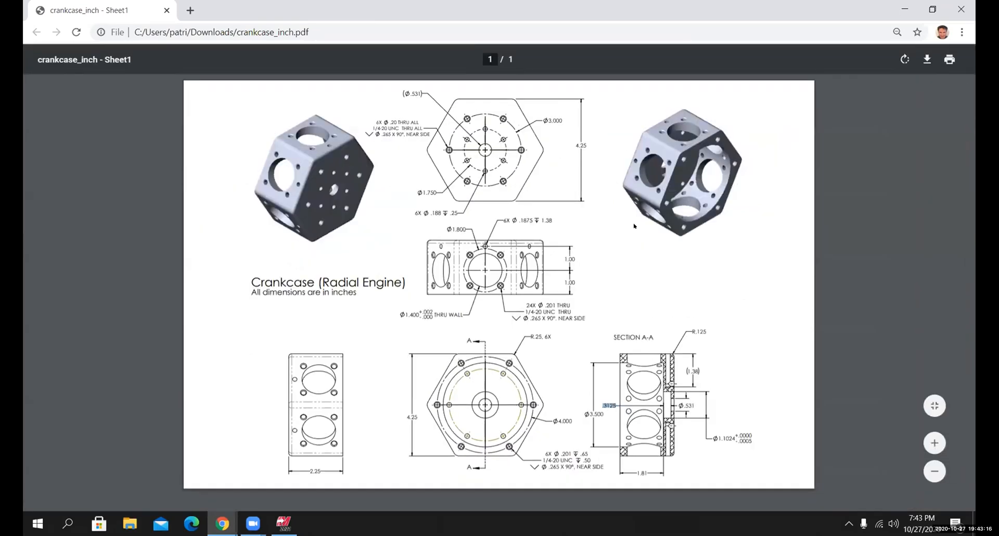
{"action": "left_click", "coordinate": [283, 523]}
- Start a constant radius fillet on the outer edge of the crankcase's back face, propagated along tangencies
{"action": "middle_click_drag", "start_coordinate": [331, 347], "coordinate": [440, 336]}
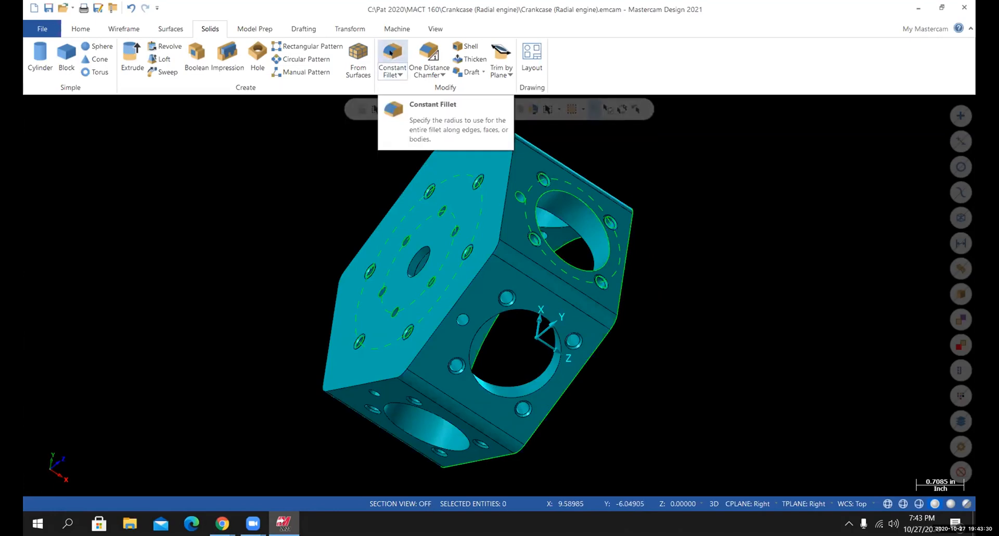
{"action": "left_click", "coordinate": [390, 53]}
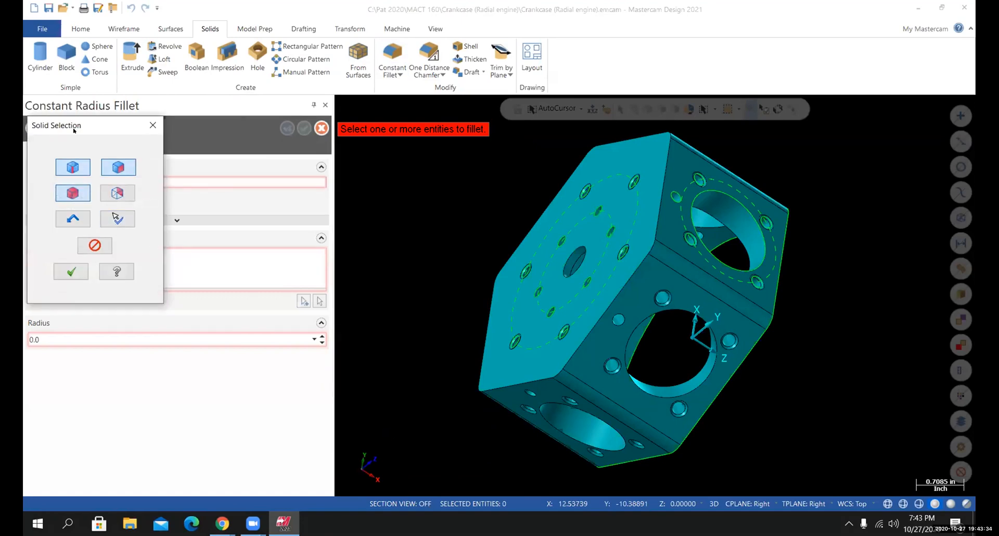
{"action": "left_click_drag", "start_coordinate": [74, 128], "coordinate": [146, 128]}
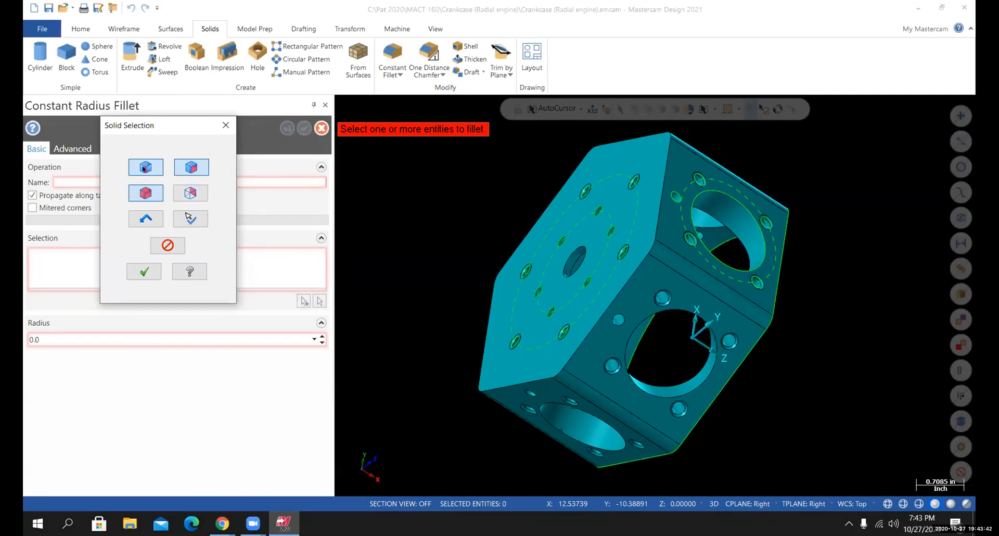
{"action": "left_click", "coordinate": [602, 314]}
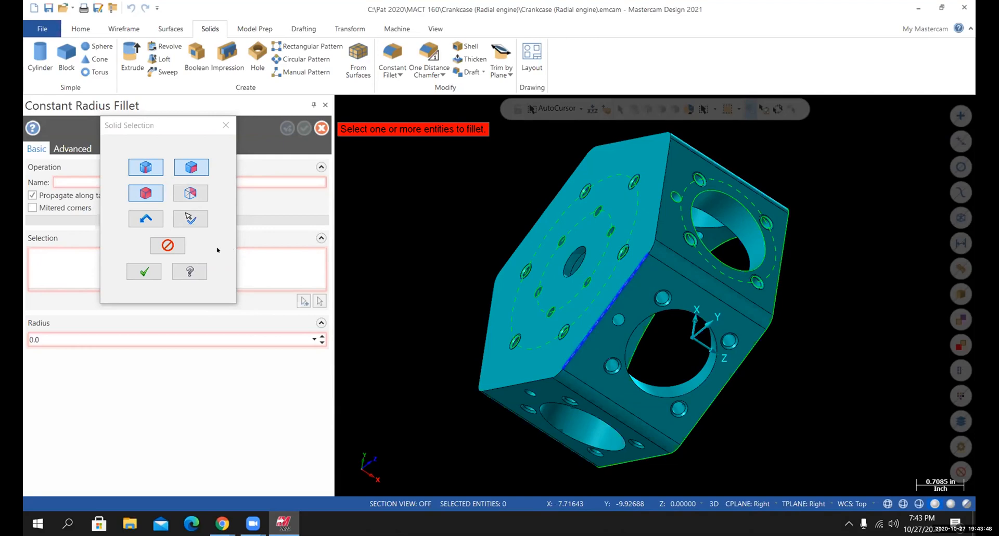
{"action": "left_click", "coordinate": [143, 270]}
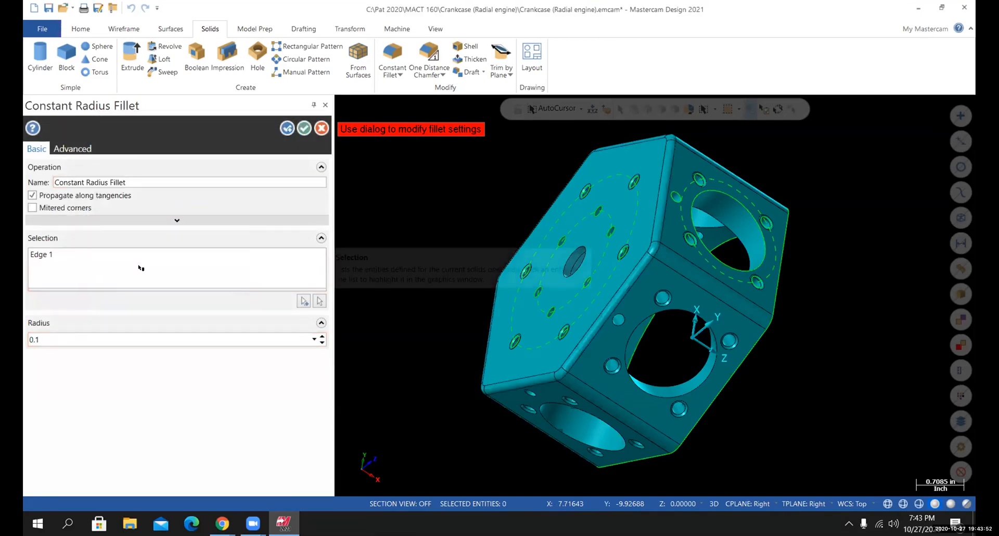
- Inspect the fillet preview around the back face and set the fillet radius to .125
{"action": "middle_click_drag", "start_coordinate": [552, 388], "coordinate": [615, 348]}
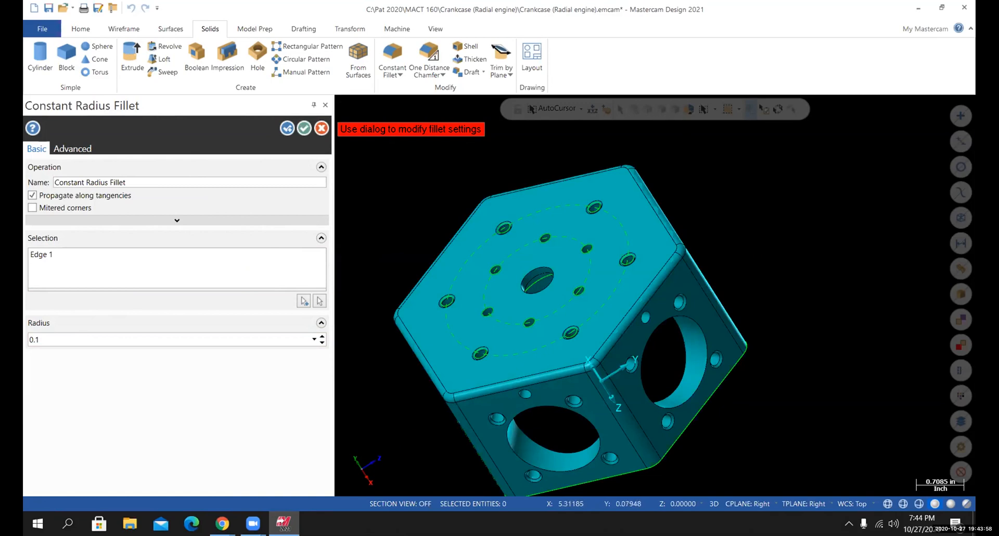
{"action": "mouse_move", "coordinate": [624, 291]}
{"action": "middle_mouse_down"}
{"action": "mouse_move", "coordinate": [655, 295]}
{"action": "mouse_move", "coordinate": [624, 302]}
{"action": "middle_mouse_up"}
{"action": "left_click_drag", "start_coordinate": [48, 338], "coordinate": [25, 338]}
{"action": "type", "text": "."}
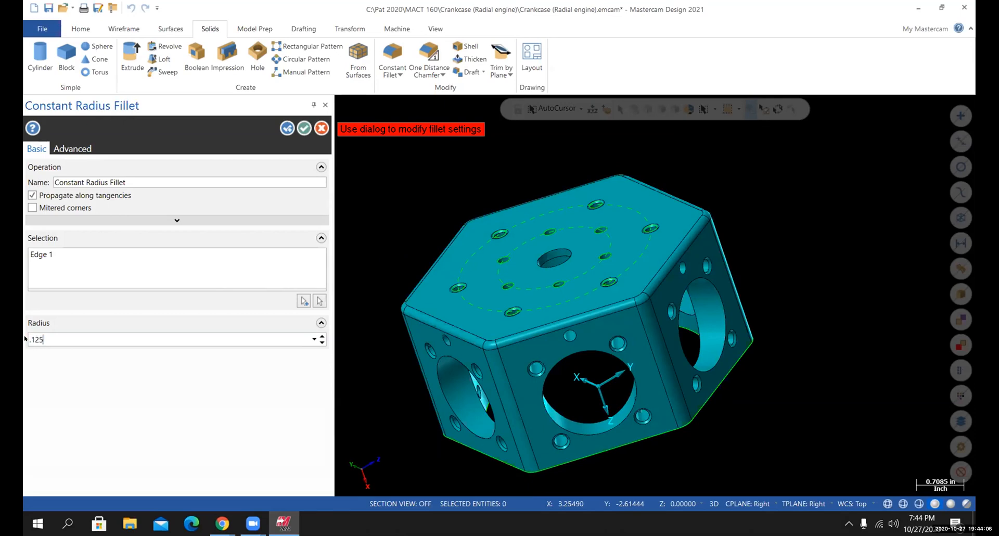
- Apply the constant radius fillet to the outer edge of the crankcase's back face with a radius of .125
{"action": "type", "text": "125"}
{"action": "key", "text": "Return"}
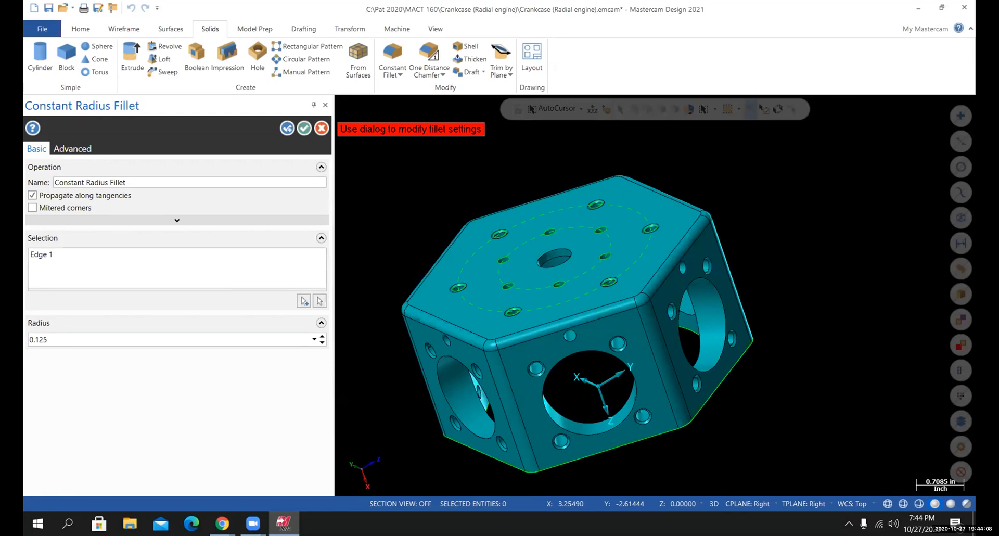
{"action": "middle_click_drag", "start_coordinate": [491, 386], "coordinate": [484, 457]}
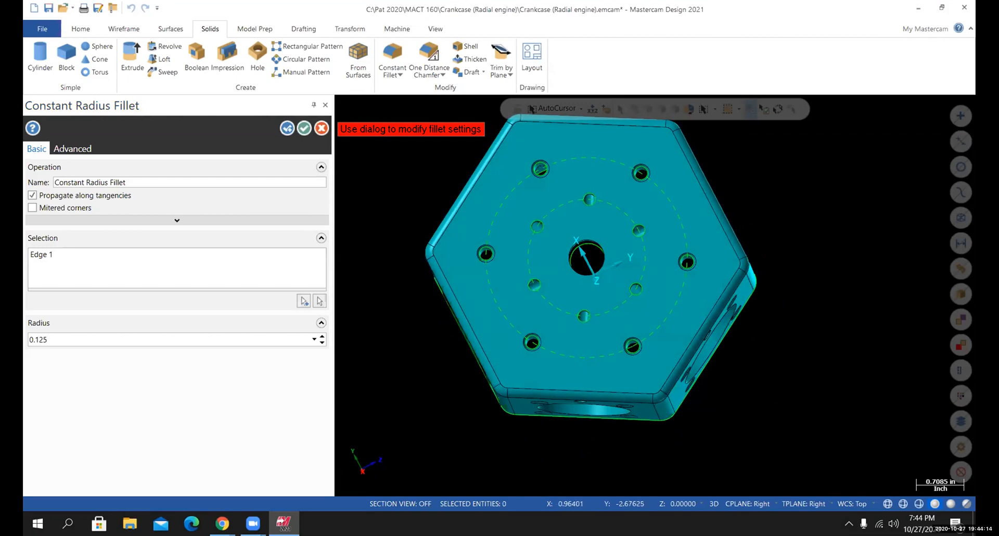
{"action": "left_click", "coordinate": [305, 128]}
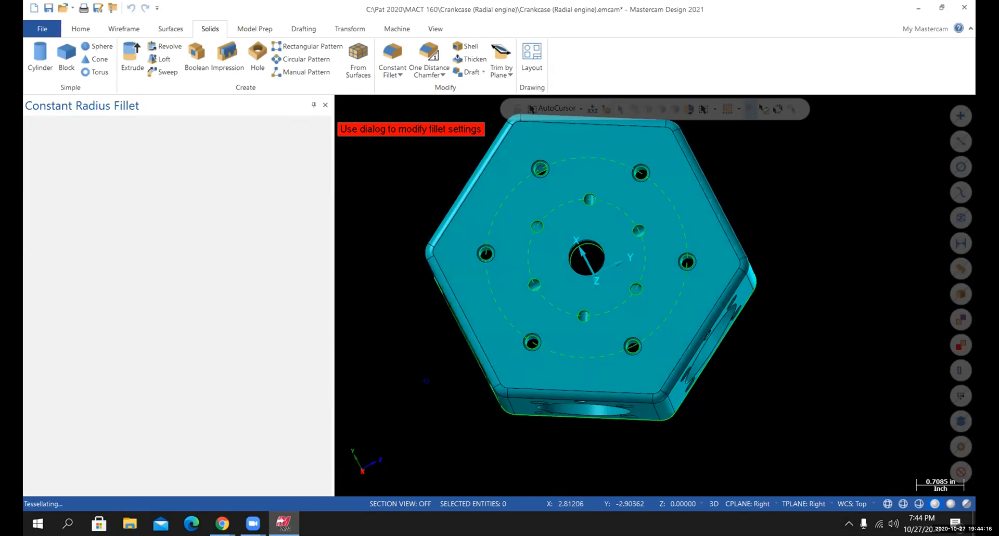
- Return the filleted crankcase to the isometric view and save the part file
{"action": "right_click", "coordinate": [182, 191]}
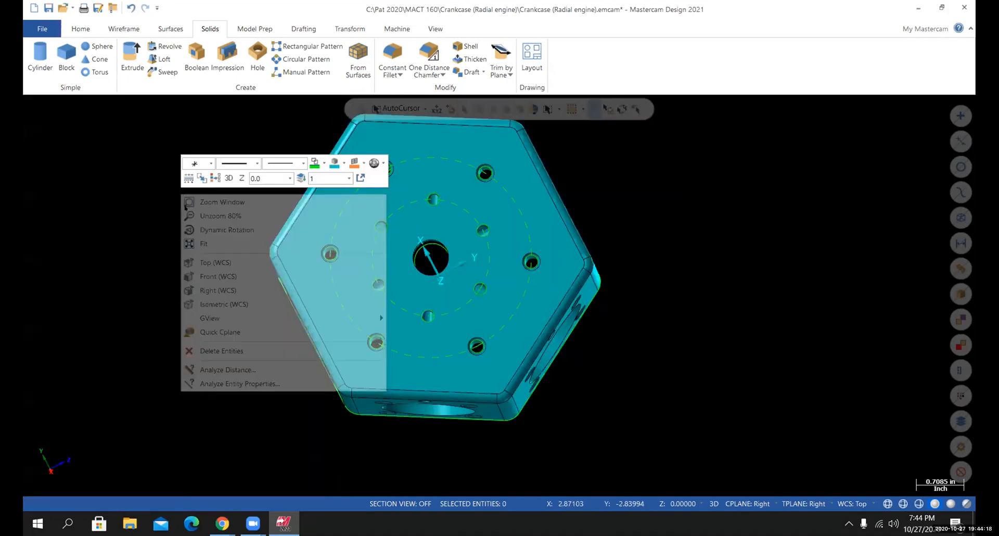
{"action": "left_click", "coordinate": [224, 305]}
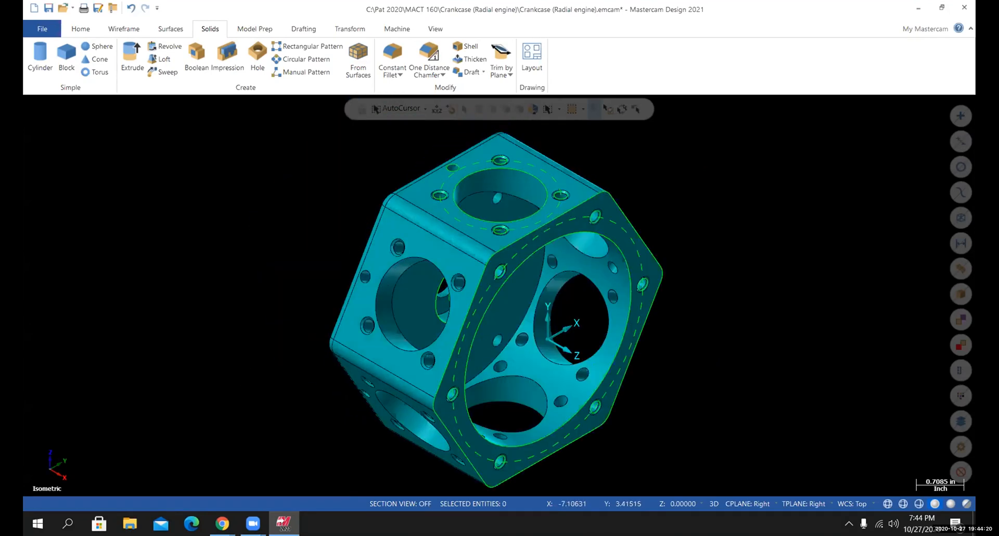
{"action": "left_click", "coordinate": [42, 28]}
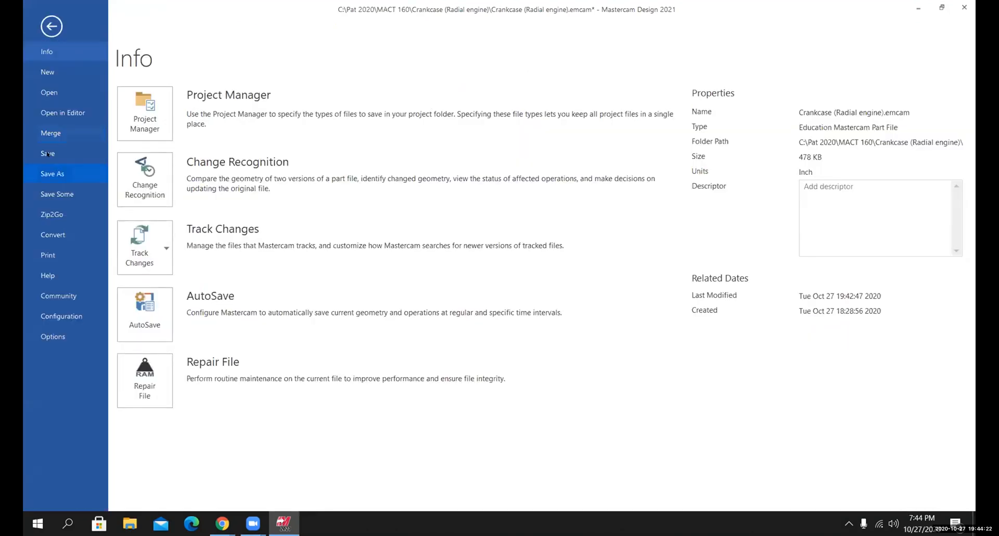
{"action": "left_click", "coordinate": [47, 154]}
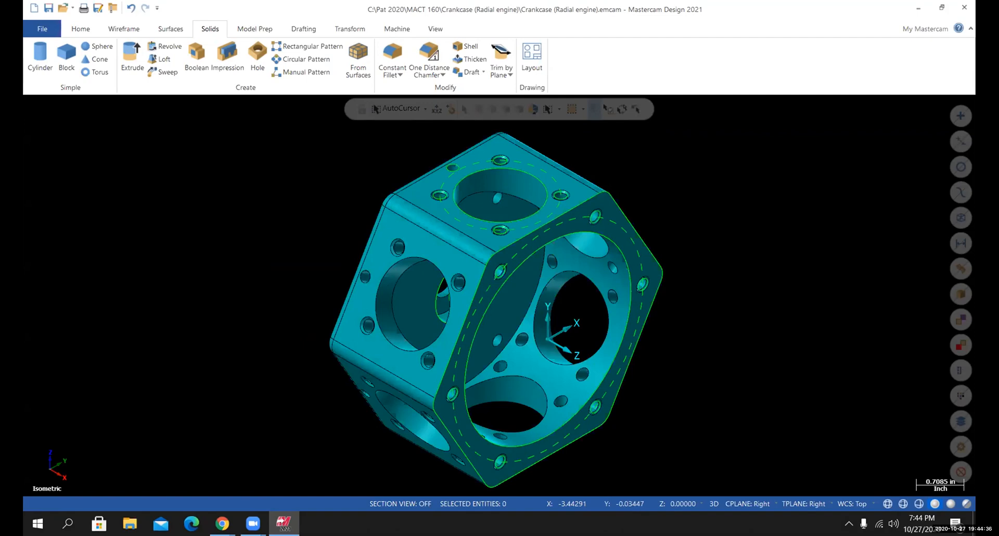
- Look over the finished crankcase, then restore the isometric view and save the part file again
{"action": "middle_click_drag", "start_coordinate": [401, 396], "coordinate": [315, 286]}
{"action": "right_click", "coordinate": [315, 285]}
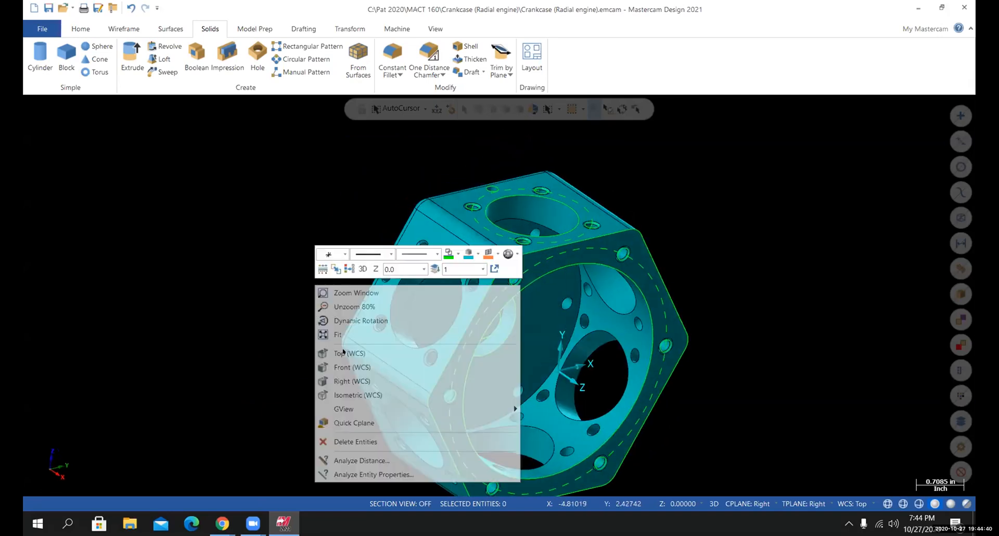
{"action": "left_click", "coordinate": [350, 394]}
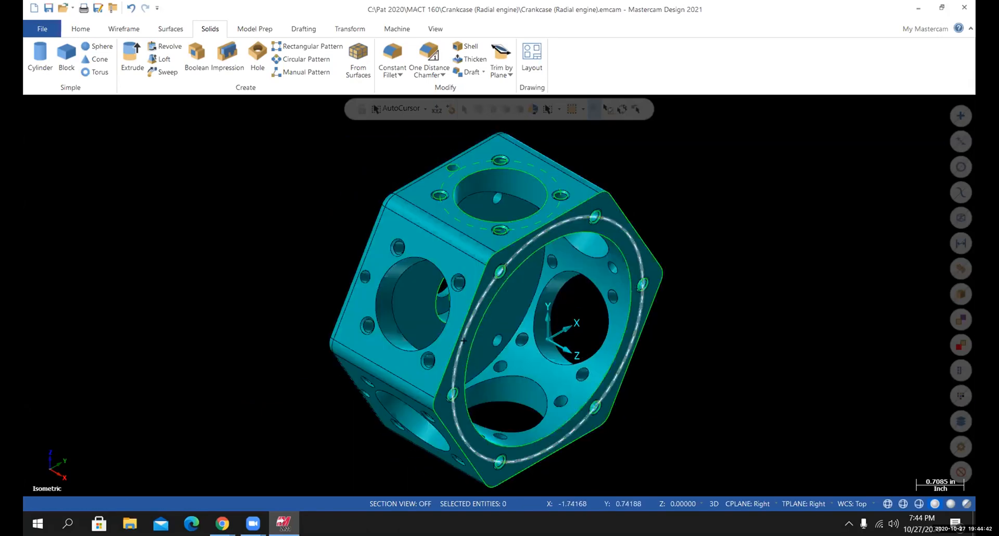
{"action": "left_click", "coordinate": [42, 29]}
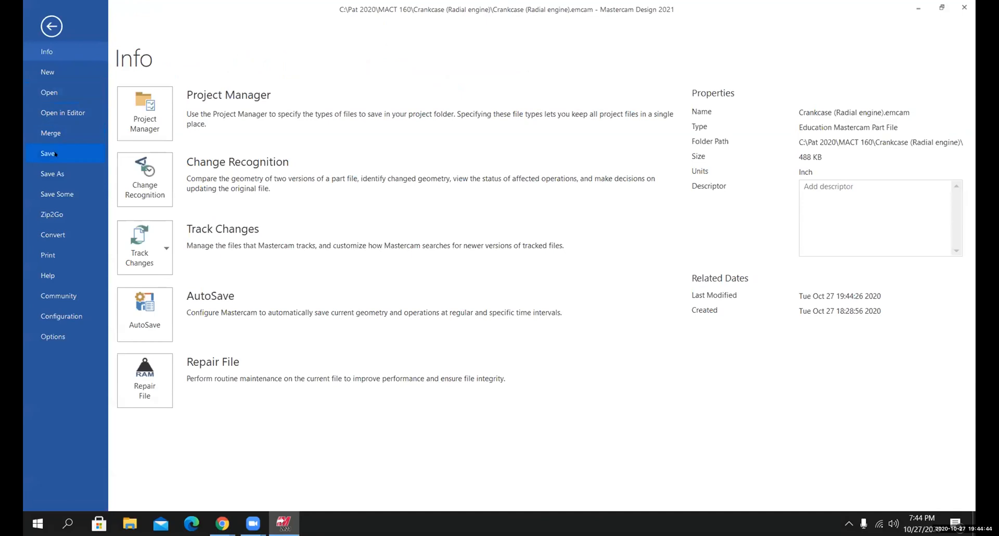
{"action": "left_click", "coordinate": [47, 153]}
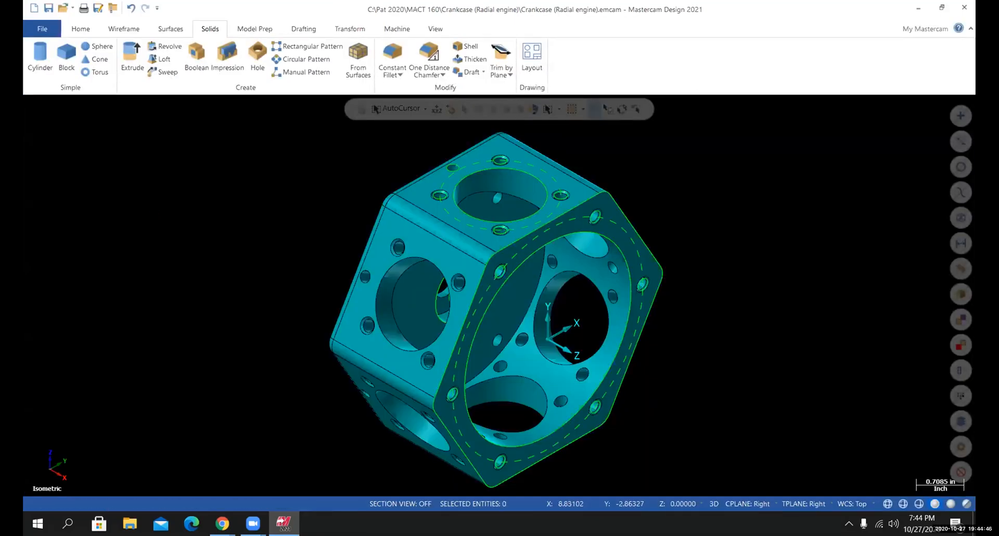